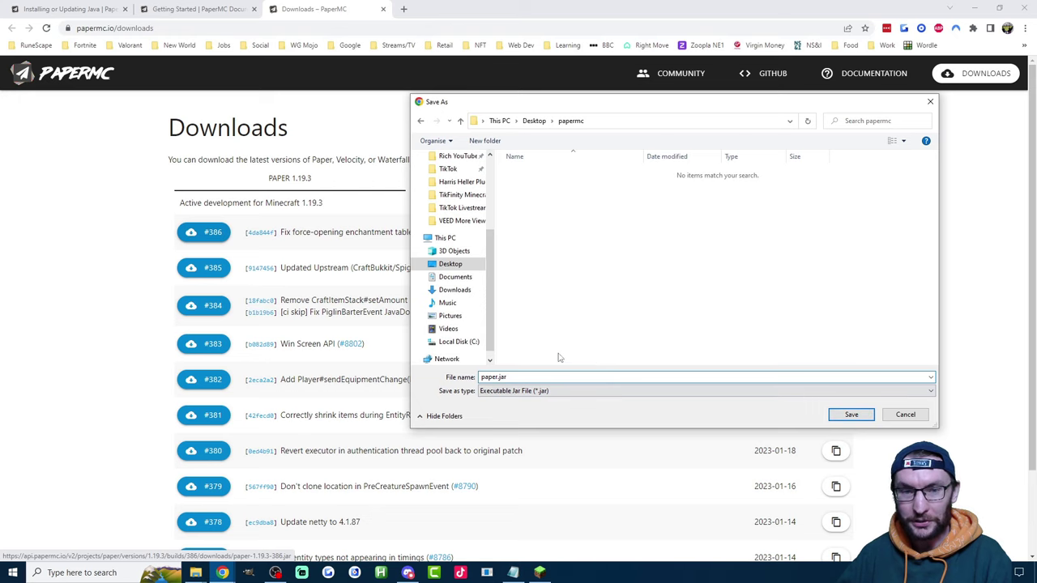
Save the Paper download as paper.jar in the papermc desktop folder and check that folder's file name extension display setting
{"action": "left_click", "coordinate": [851, 414]}
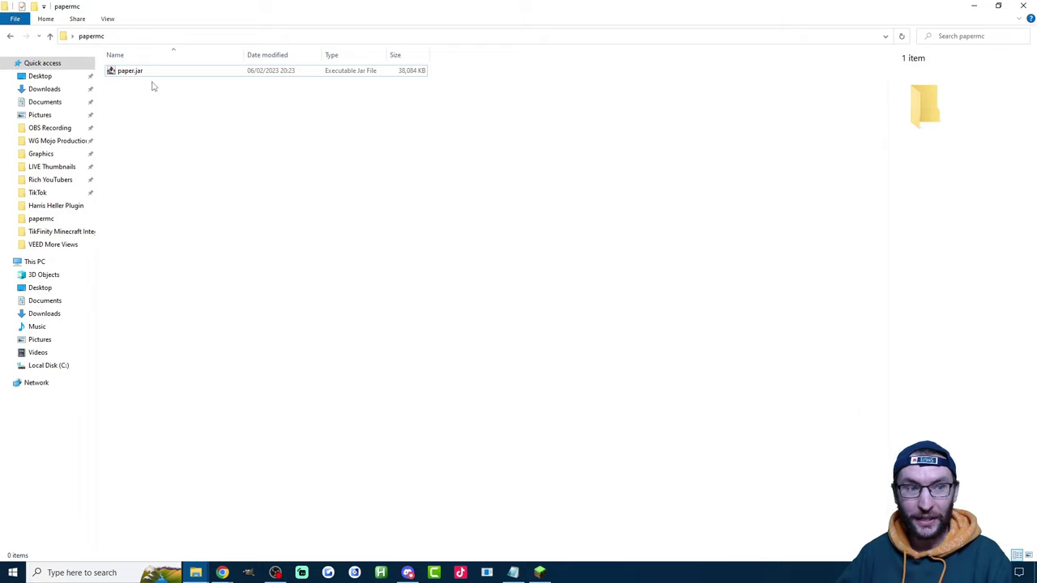
{"action": "left_click", "coordinate": [108, 20]}
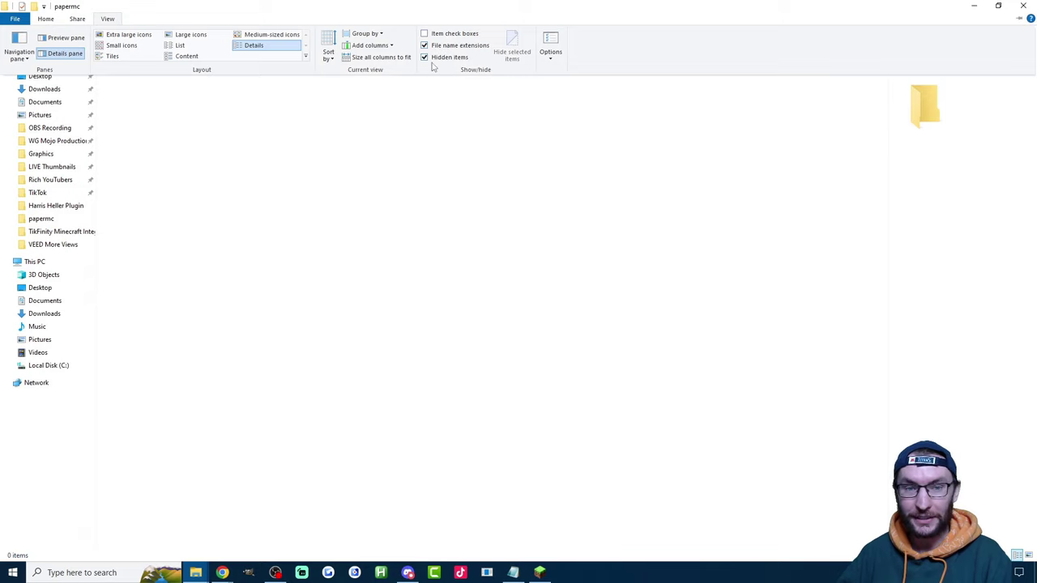
{"action": "left_click", "coordinate": [275, 170]}
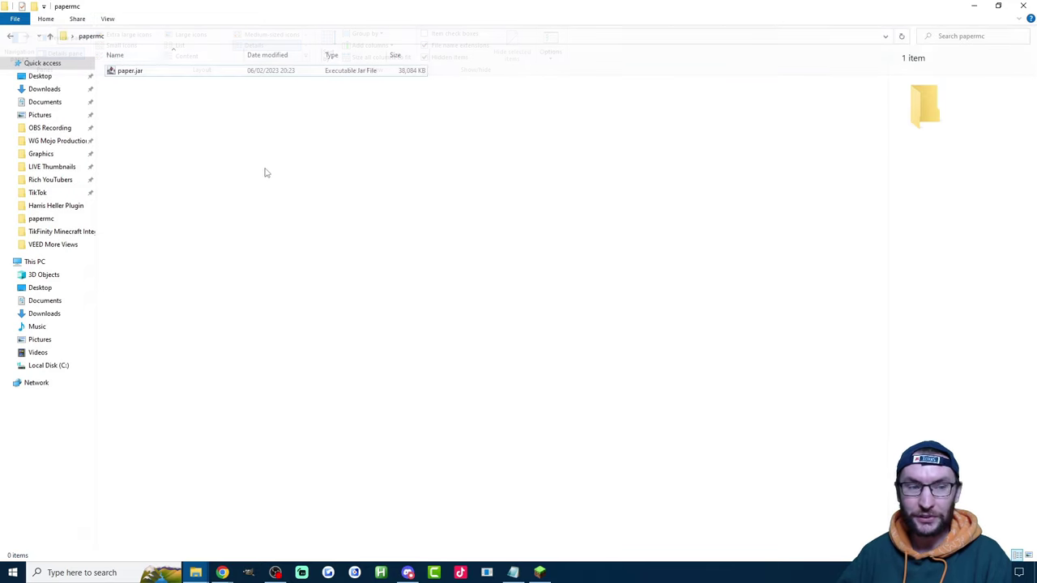
Create a new text document in the papermc folder and rename it run.bat, accepting the extension change
{"action": "right_click", "coordinate": [146, 116]}
{"action": "mouse_move", "coordinate": [182, 234]}
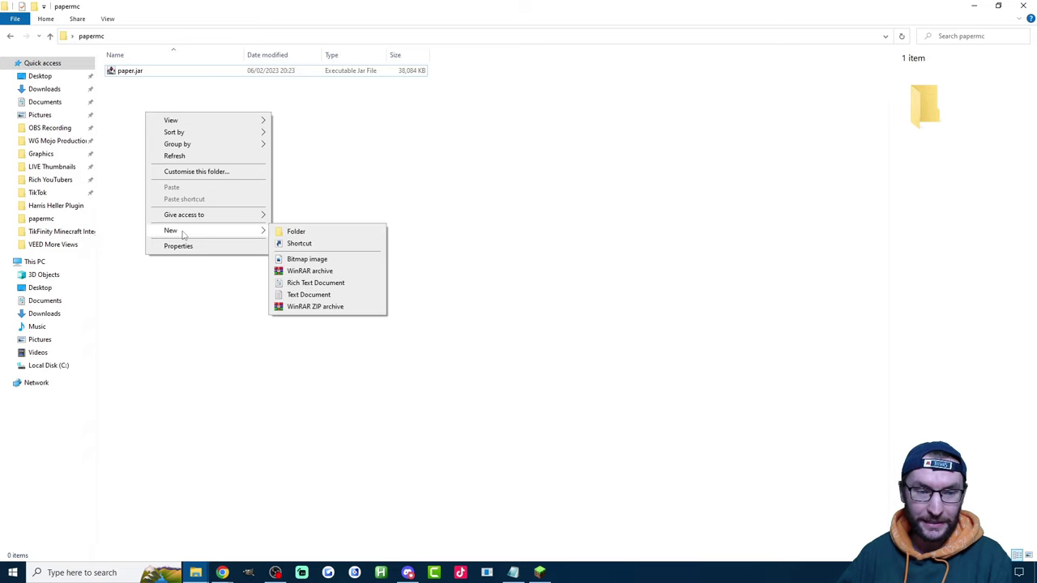
{"action": "left_click", "coordinate": [315, 296]}
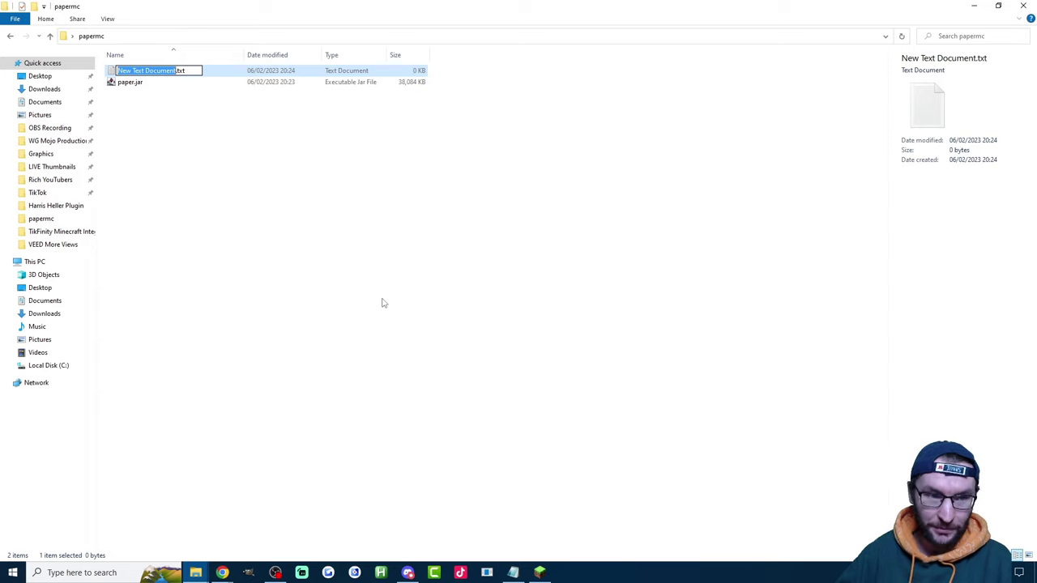
{"action": "type", "text": "run"}
{"action": "key", "text": "ctrl+a"}
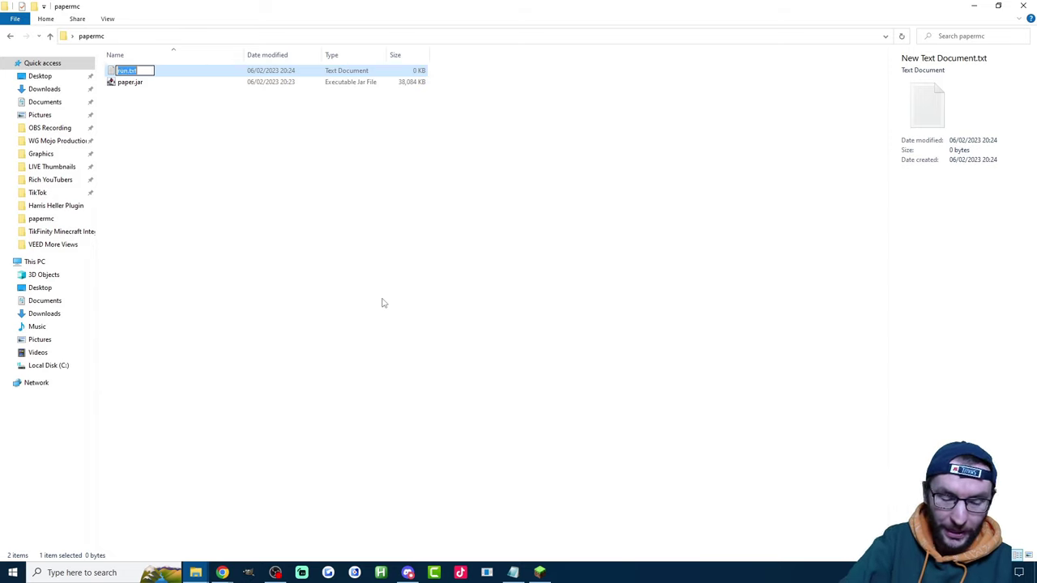
{"action": "type", "text": "run.bat"}
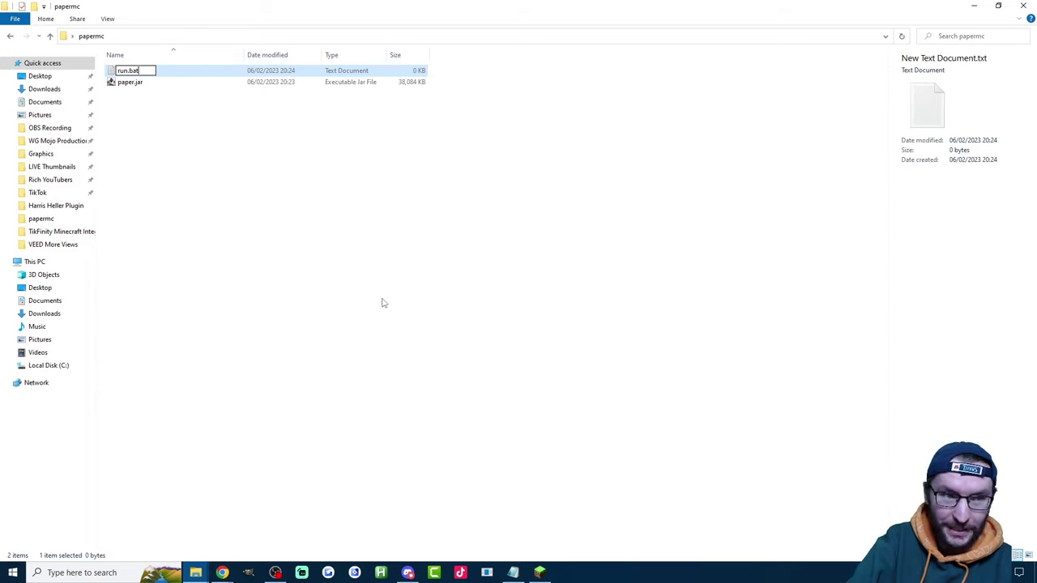
{"action": "key", "text": "Return"}
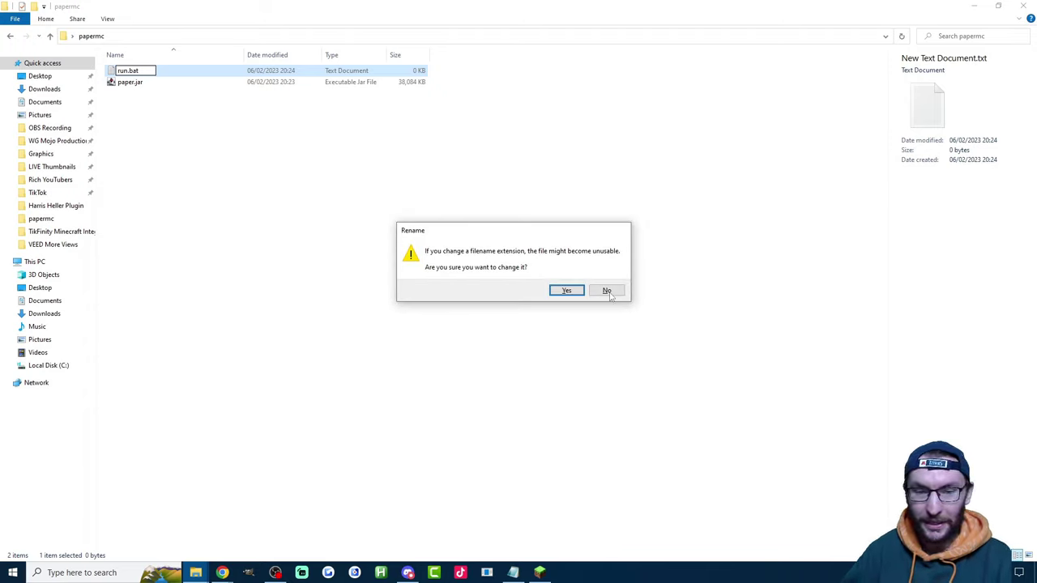
{"action": "left_click", "coordinate": [563, 291]}
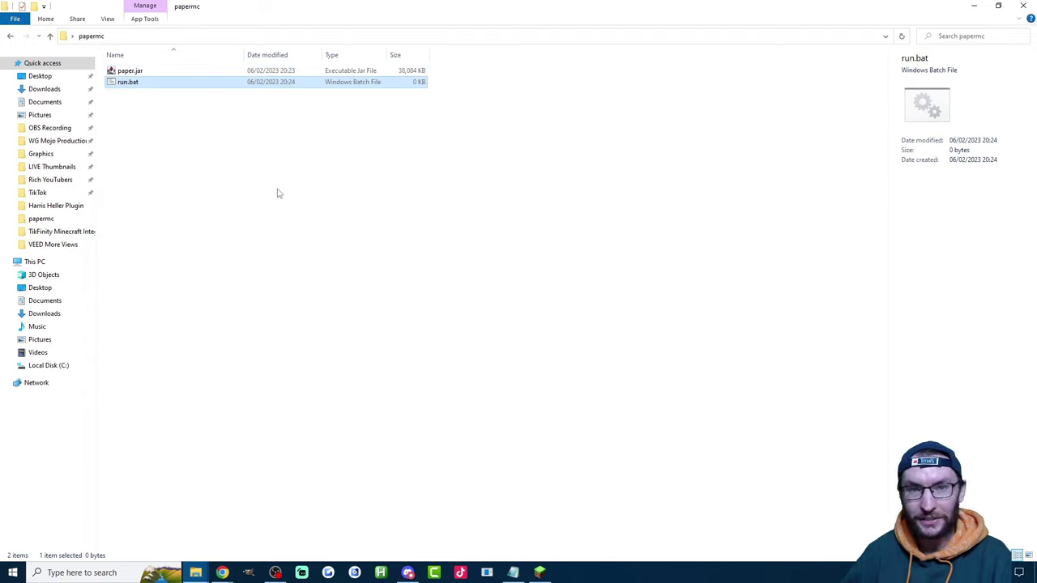
Switch to Chrome and copy the java launch command from the Running The Server section of PaperMC's Getting Started page
{"action": "left_click", "coordinate": [223, 573]}
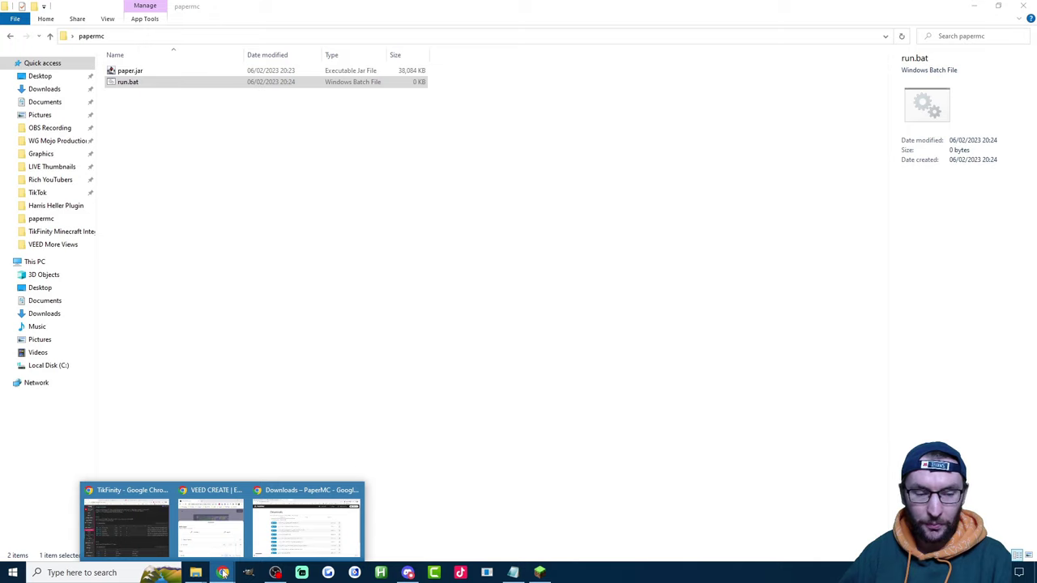
{"action": "left_click", "coordinate": [306, 525]}
{"action": "left_click", "coordinate": [221, 8]}
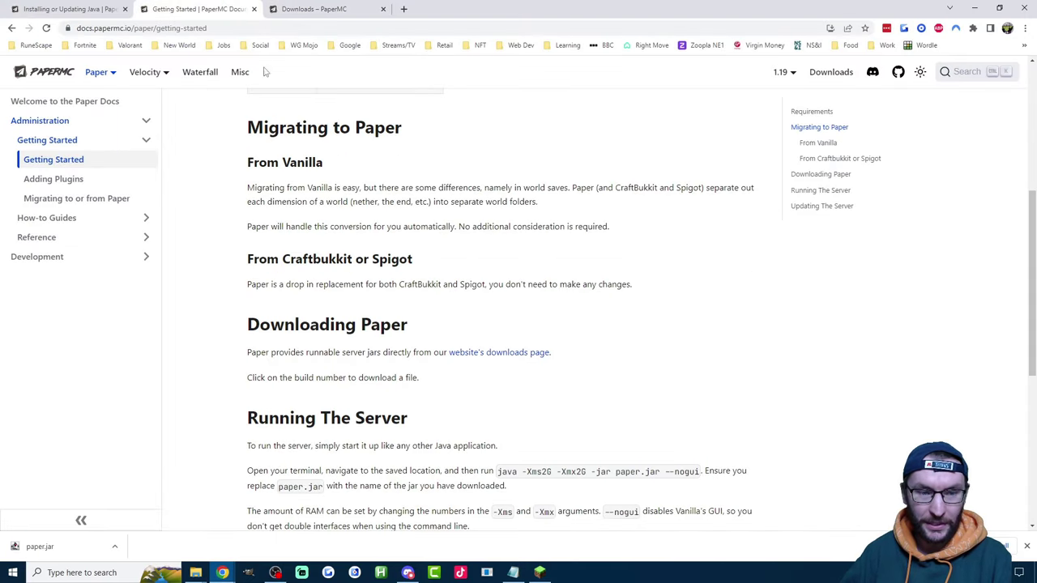
{"action": "scroll", "coordinate": [391, 251], "scroll_direction": "down", "scroll_amount": 3}
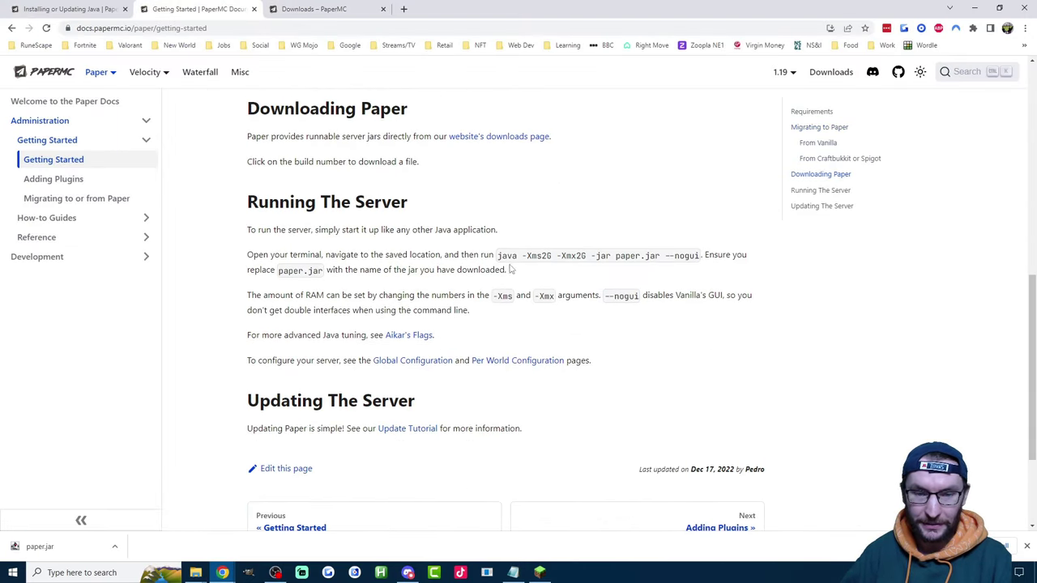
{"action": "left_click_drag", "start_coordinate": [498, 256], "coordinate": [701, 258]}
{"action": "right_click", "coordinate": [690, 259]}
{"action": "left_click", "coordinate": [713, 265]}
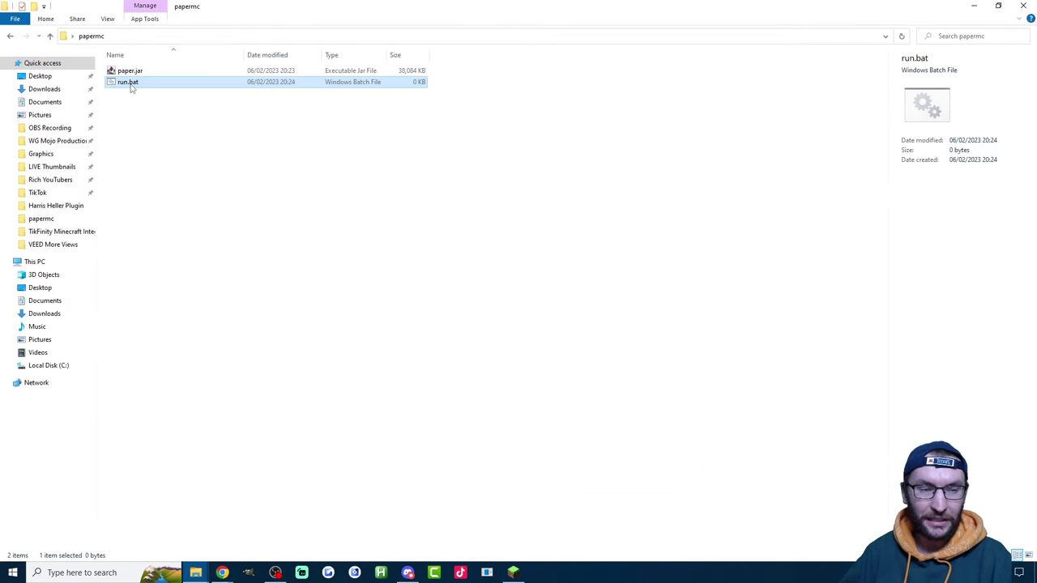
Open run.bat in Notepad for editing and paste in the command java -Xms2G -Xmx2G -jar paper.jar --nogui
{"action": "right_click", "coordinate": [131, 88]}
{"action": "left_click", "coordinate": [159, 104]}
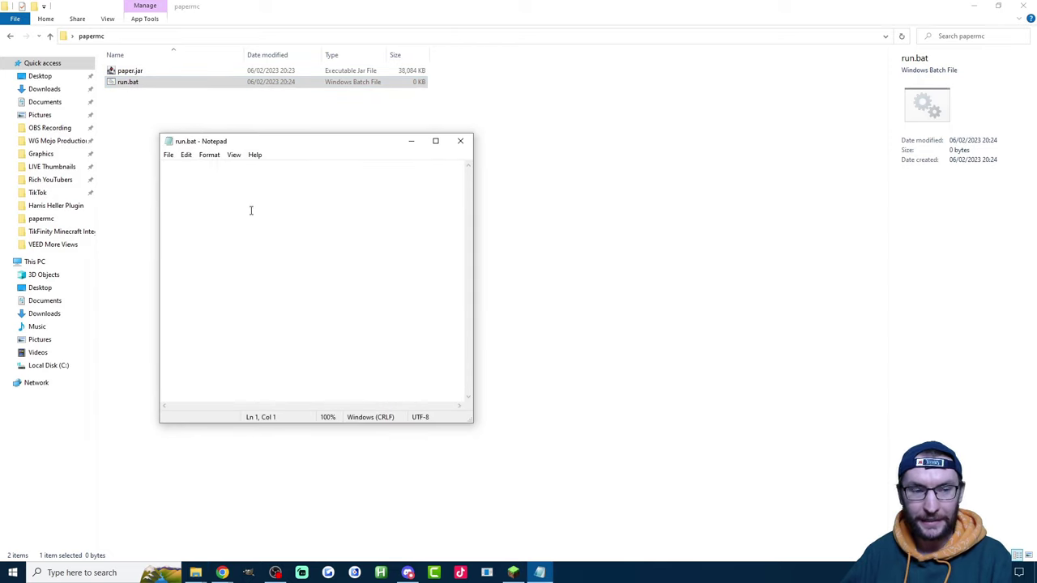
{"action": "key", "text": "ctrl+v"}
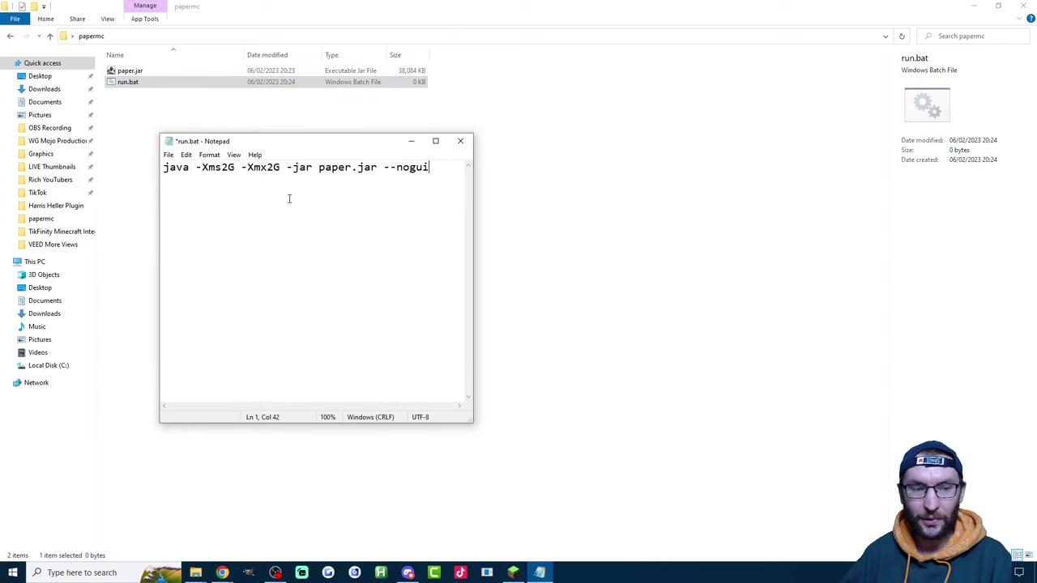
Set both the Xms and Xmx memory values in run.bat to 4G, save the file and close it
{"action": "left_click_drag", "start_coordinate": [235, 167], "coordinate": [267, 166]}
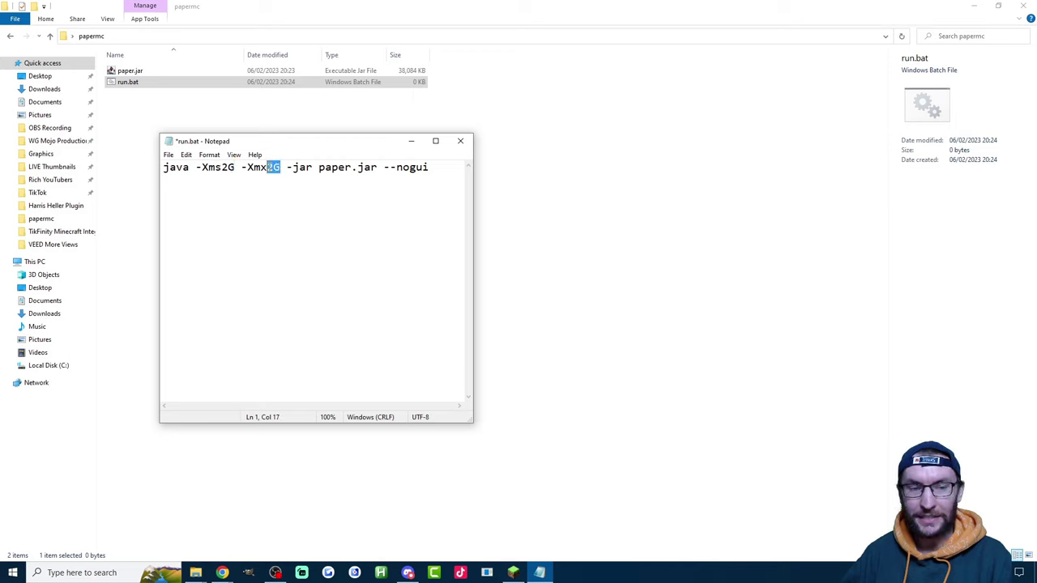
{"action": "left_click", "coordinate": [230, 167]}
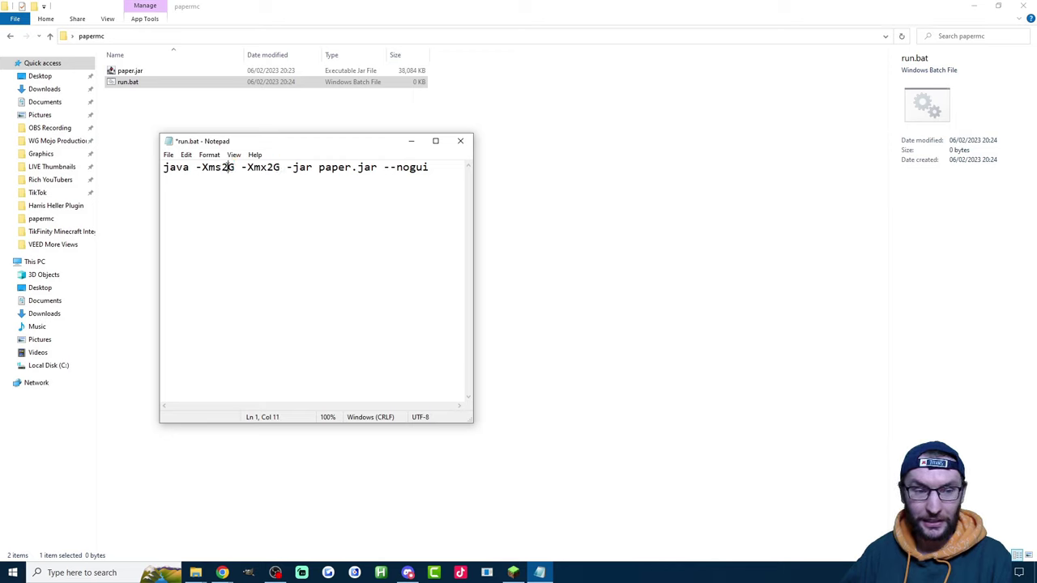
{"action": "double_click", "coordinate": [229, 167]}
{"action": "left_click", "coordinate": [227, 166]}
{"action": "left_click_drag", "start_coordinate": [228, 167], "coordinate": [268, 167]}
{"action": "type", "text": "4"}
{"action": "type", "text": "4"}
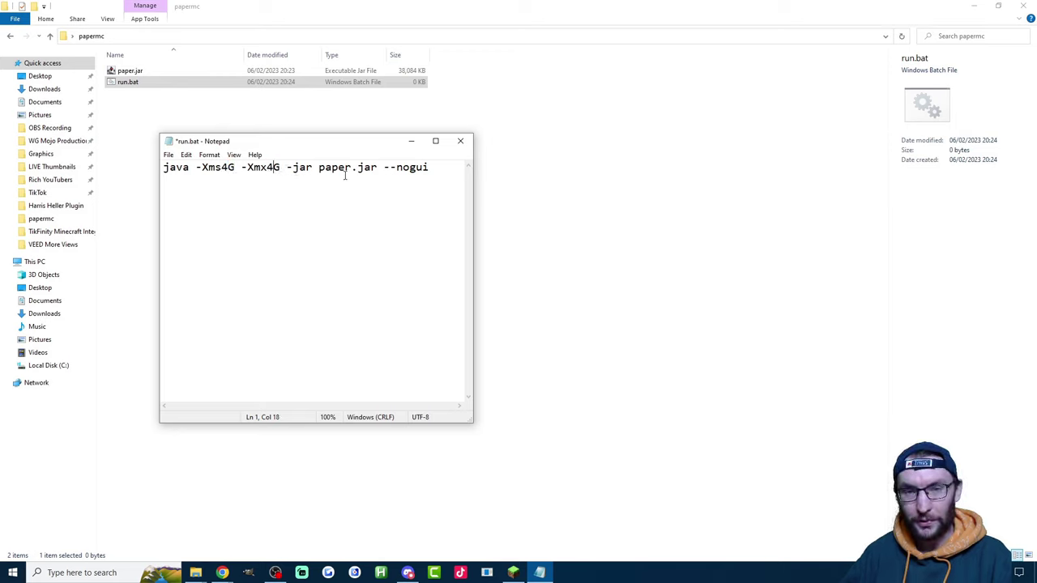
{"action": "key", "text": "ctrl+s"}
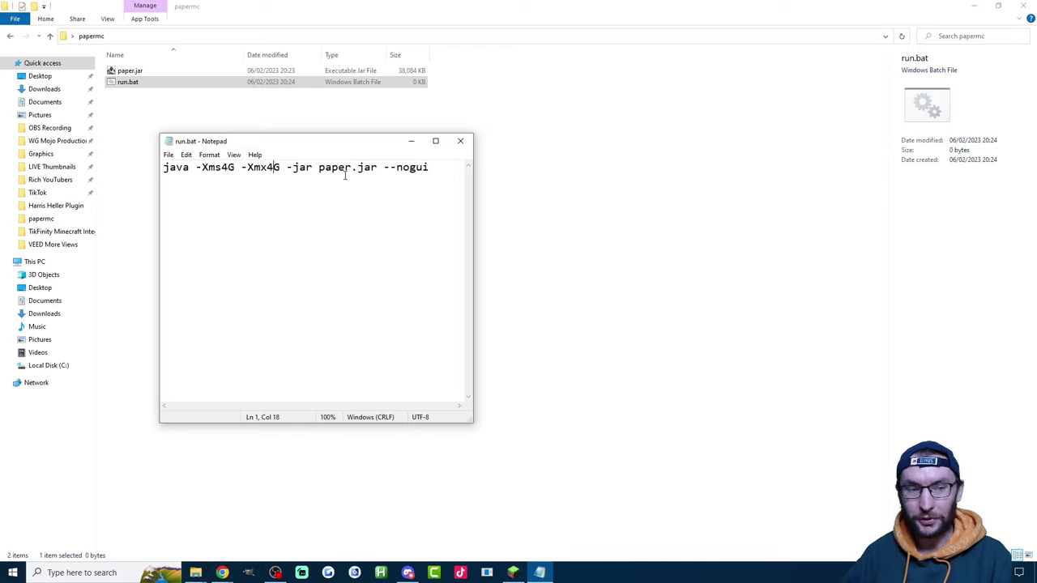
{"action": "left_click", "coordinate": [460, 141]}
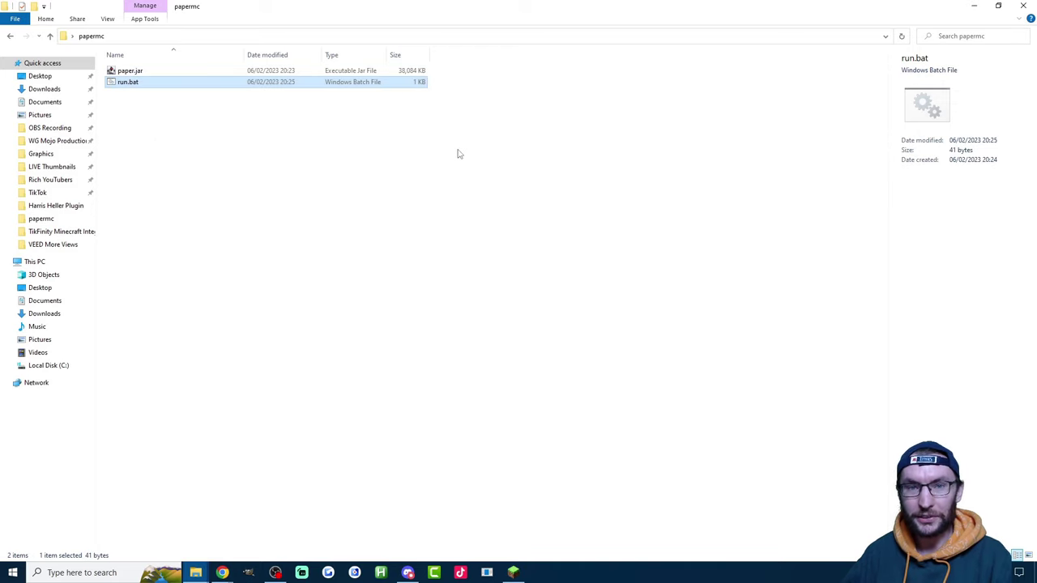
Run run.bat to generate the initial server files, and set eula=true in eula.txt, saving and closing it
{"action": "double_click", "coordinate": [129, 85]}
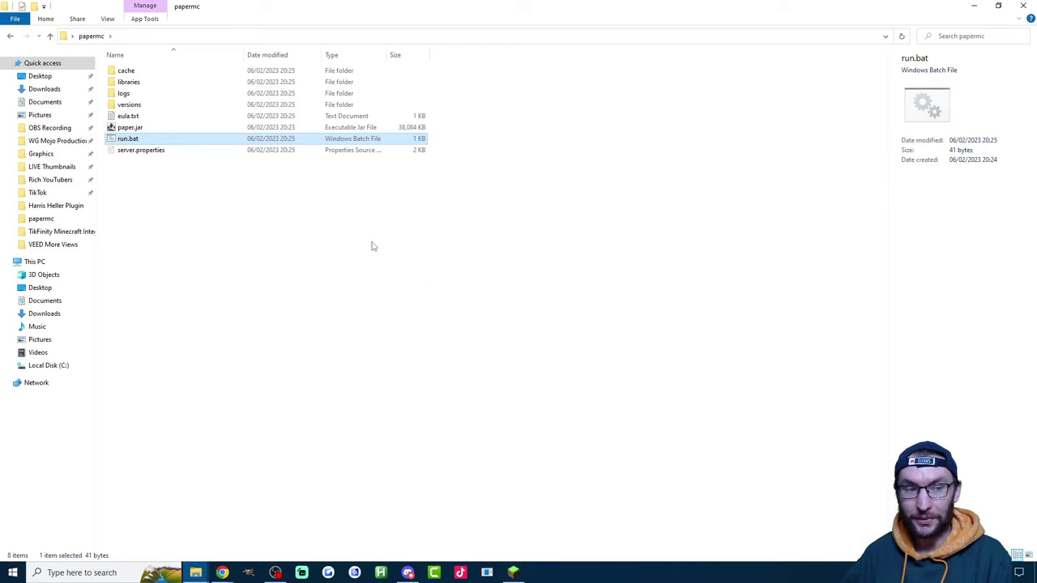
{"action": "left_click", "coordinate": [130, 118]}
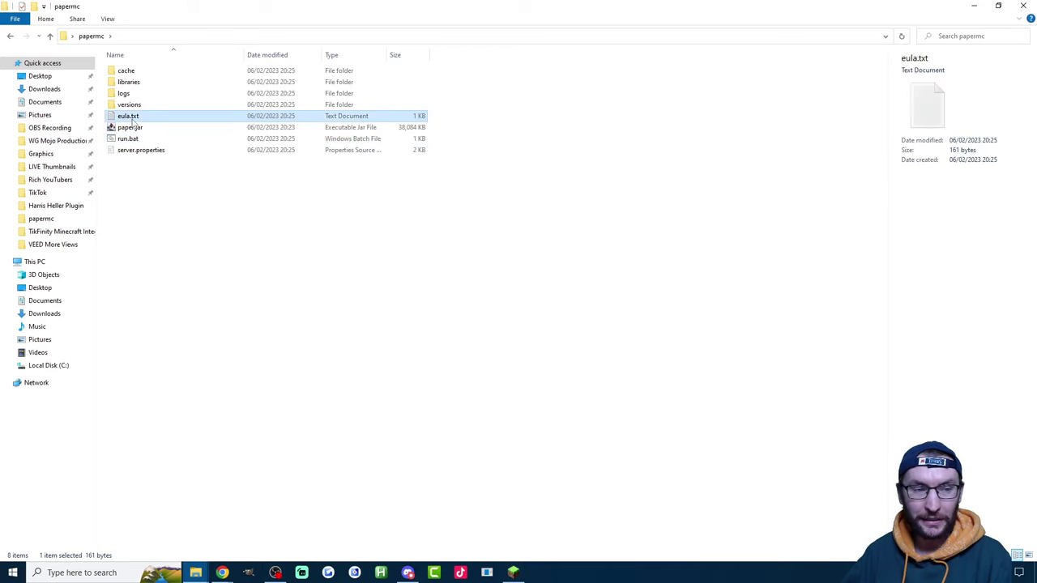
{"action": "double_click", "coordinate": [137, 121]}
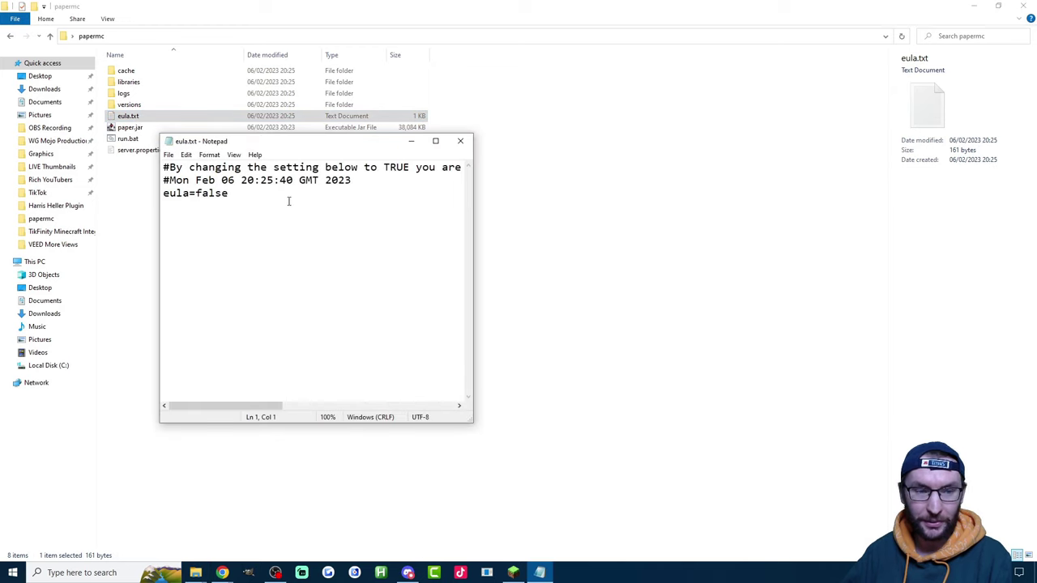
{"action": "left_click", "coordinate": [220, 193]}
{"action": "left_click_drag", "start_coordinate": [198, 192], "coordinate": [257, 195]}
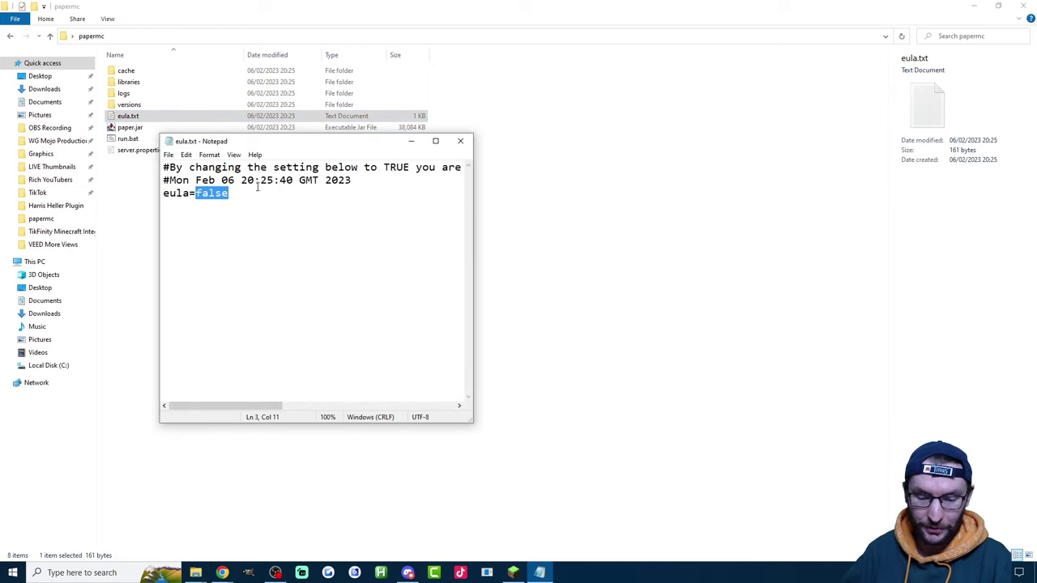
{"action": "type", "text": "true"}
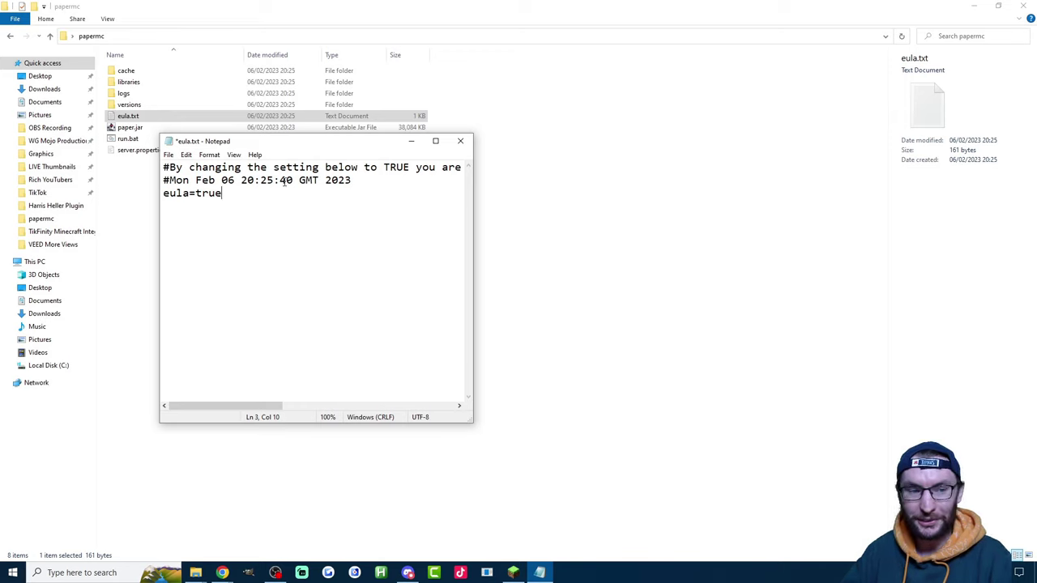
{"action": "key", "text": "ctrl+s"}
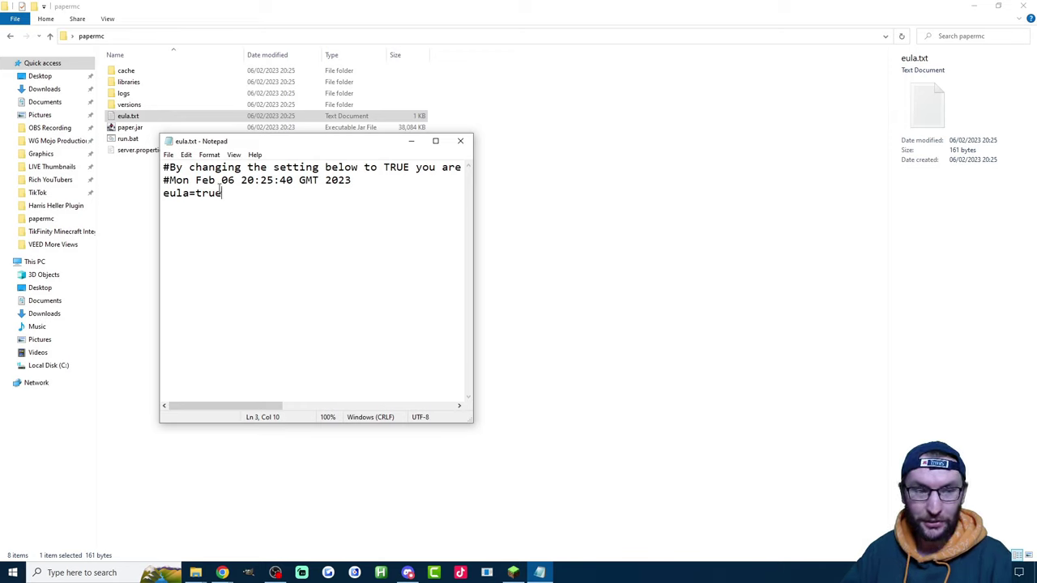
{"action": "left_click", "coordinate": [460, 140]}
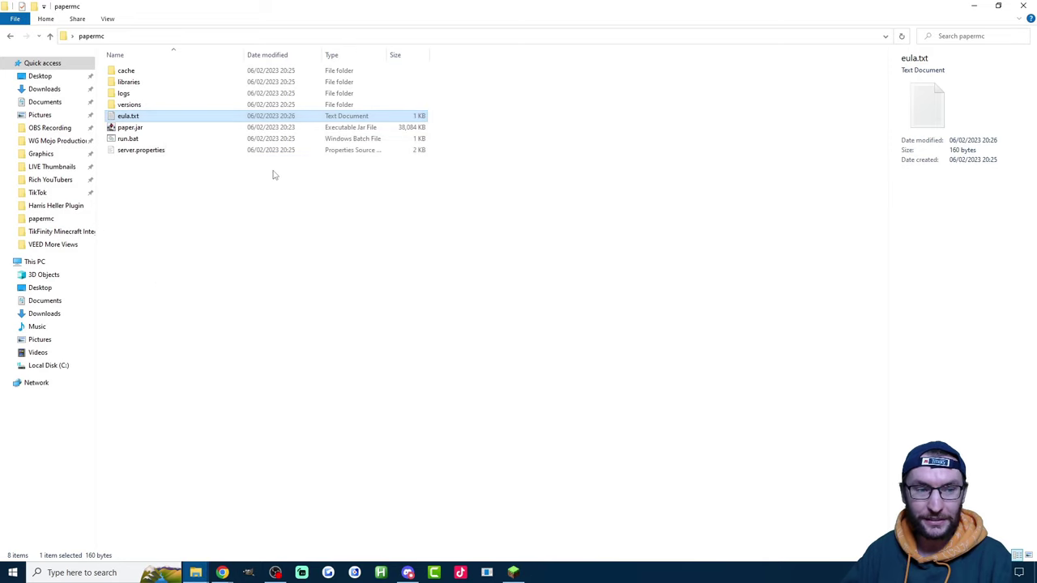
Start the server with run.bat and review all the files generated in the papermc folder
{"action": "double_click", "coordinate": [128, 138]}
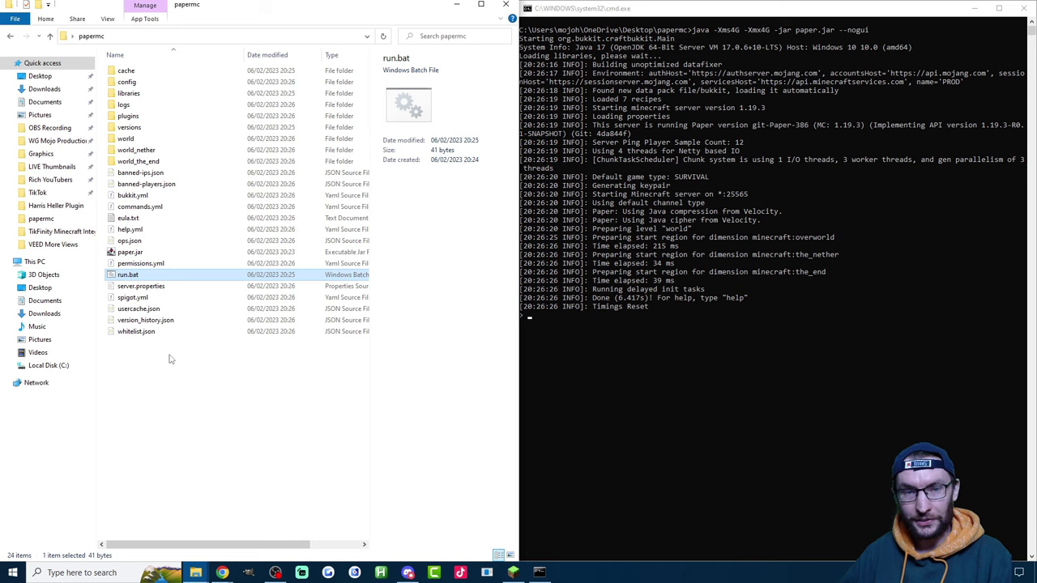
{"action": "left_click_drag", "start_coordinate": [150, 361], "coordinate": [158, 71]}
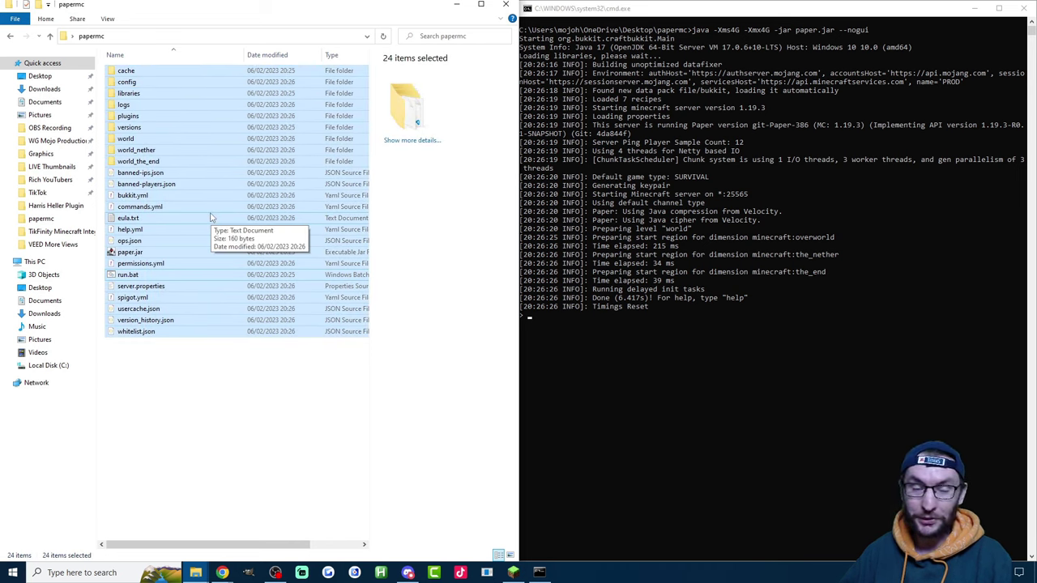
{"action": "left_click", "coordinate": [243, 364]}
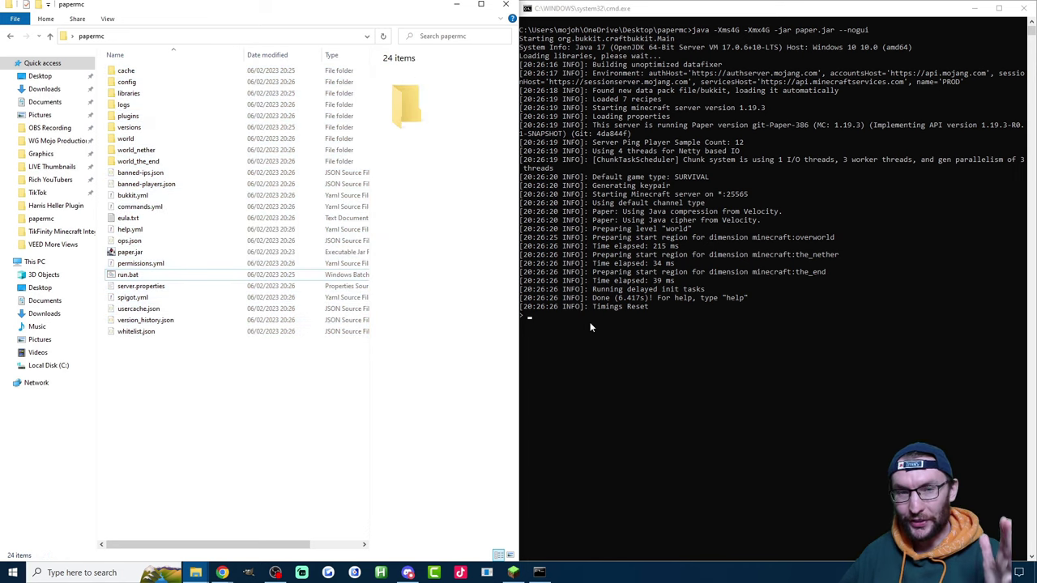
Shut down the running Minecraft server by entering the stop command in its console
{"action": "left_click", "coordinate": [540, 318]}
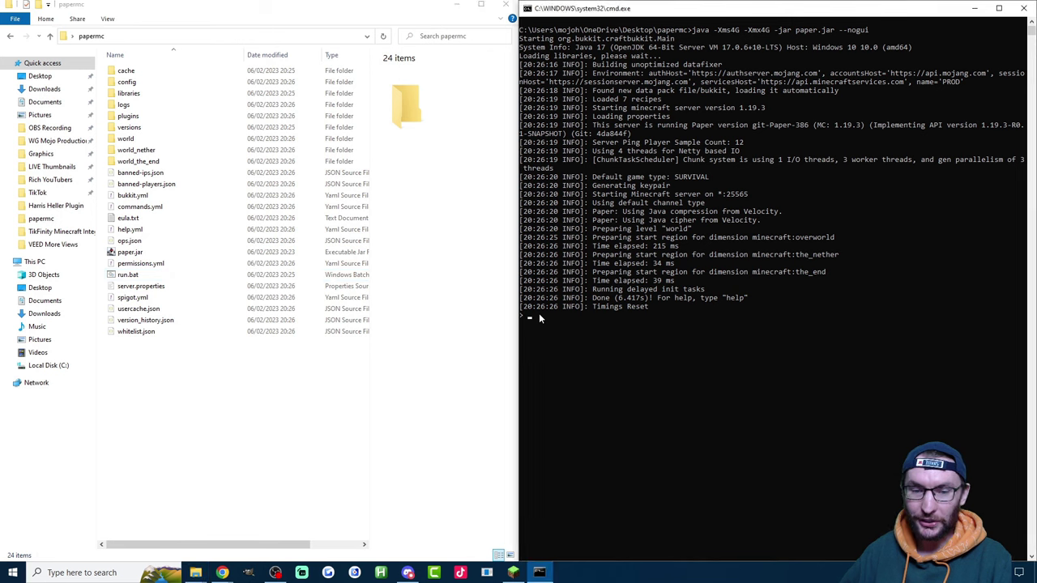
{"action": "type", "text": "stop"}
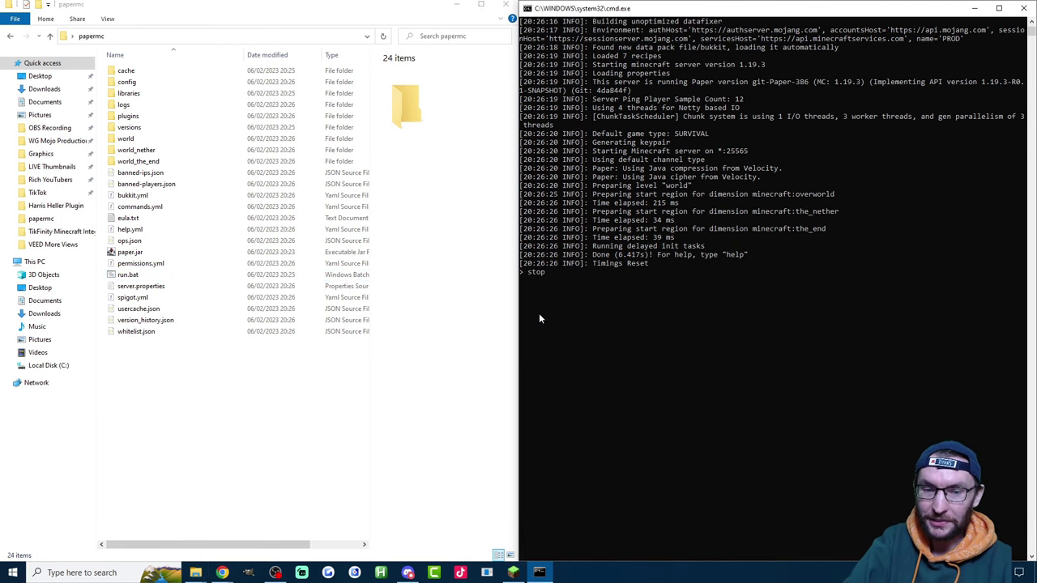
{"action": "key", "text": "Return"}
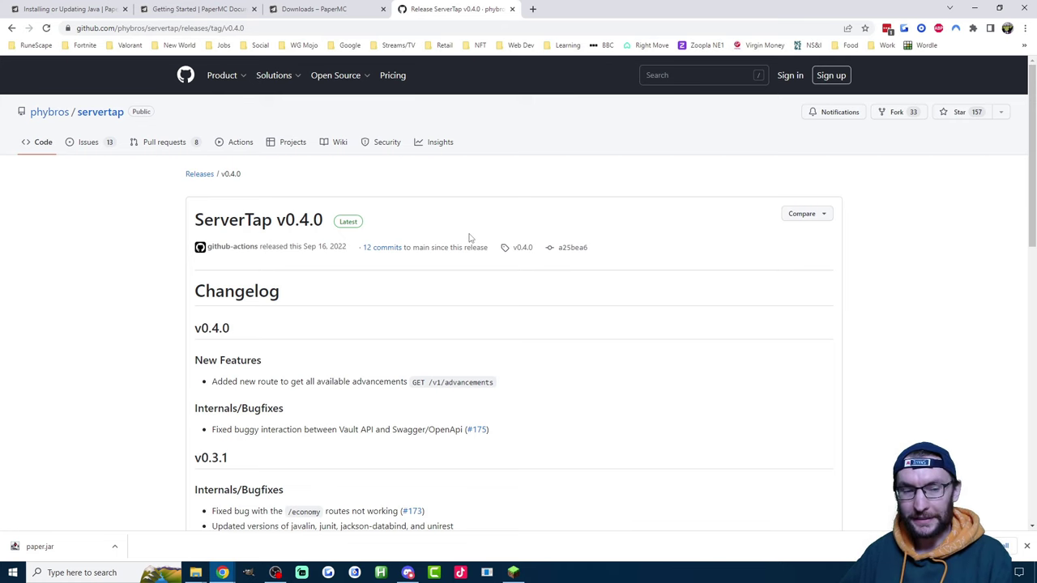
Download ServerTap-0.4.0.jar from the release assets and save it in the papermc server's plugins folder
{"action": "scroll", "coordinate": [467, 235], "scroll_direction": "down", "scroll_amount": 2}
{"action": "scroll", "coordinate": [464, 219], "scroll_direction": "down", "scroll_amount": 10}
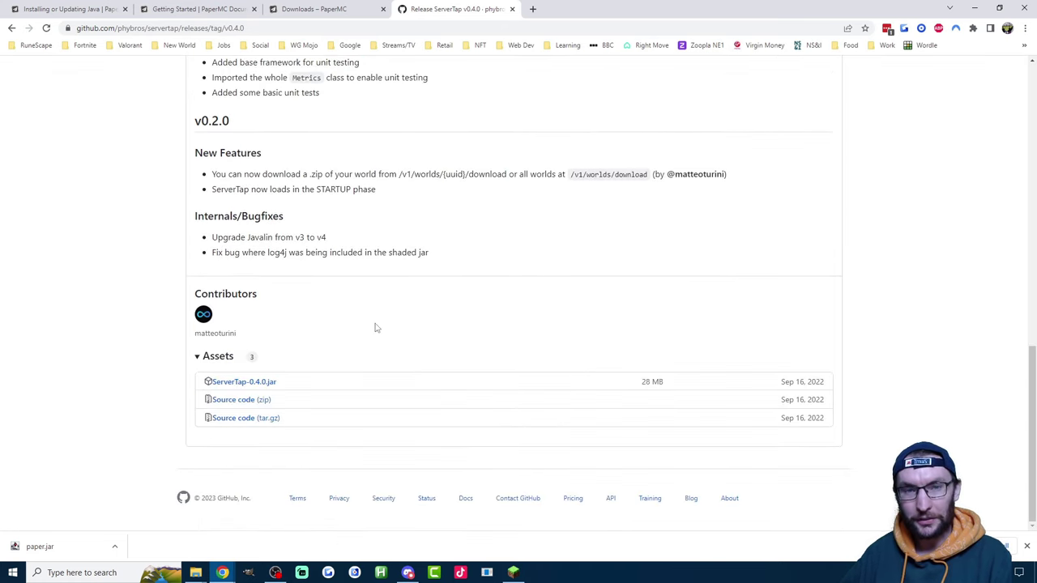
{"action": "left_click", "coordinate": [249, 384]}
{"action": "left_click", "coordinate": [450, 264]}
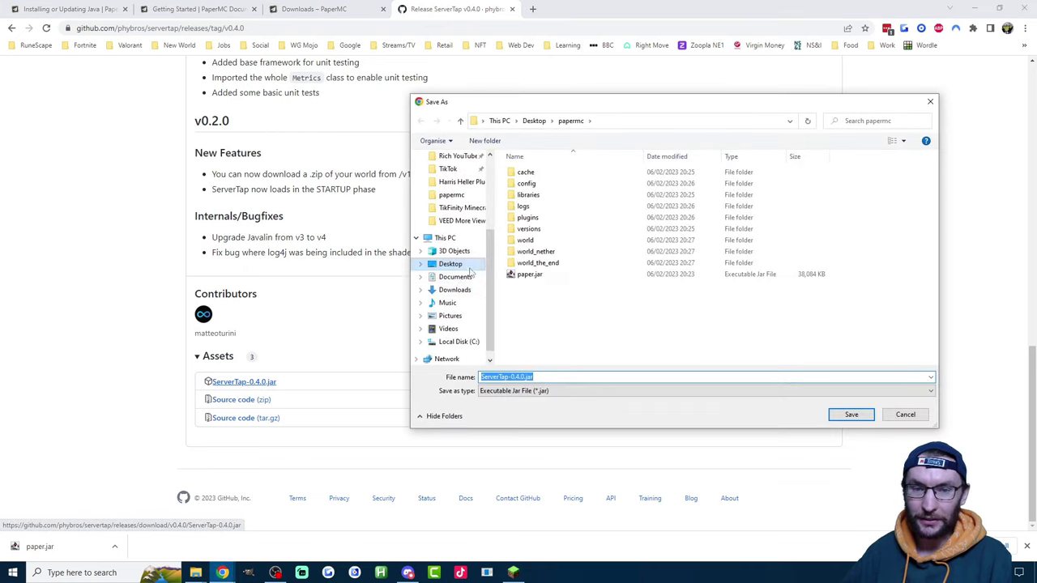
{"action": "double_click", "coordinate": [538, 219]}
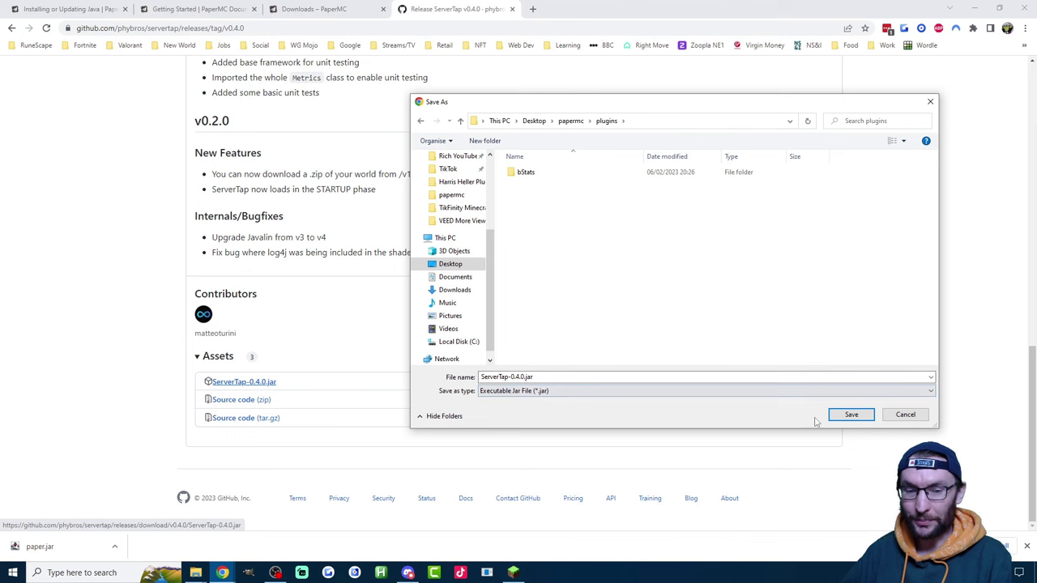
{"action": "left_click", "coordinate": [854, 421]}
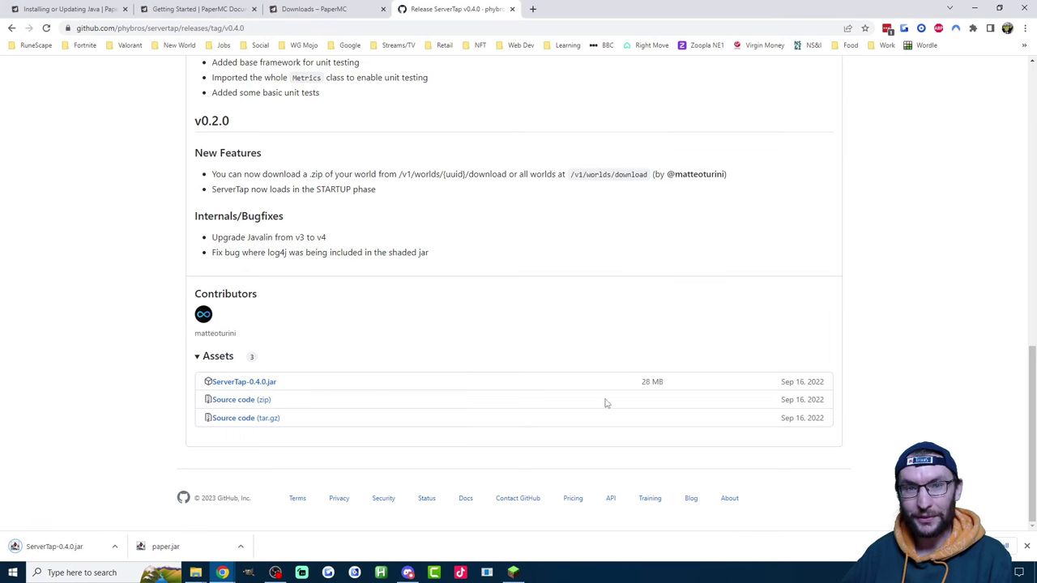
Start the server again with run.bat from the papermc folder and view its console output in a maximized window
{"action": "key", "text": "alt+Tab"}
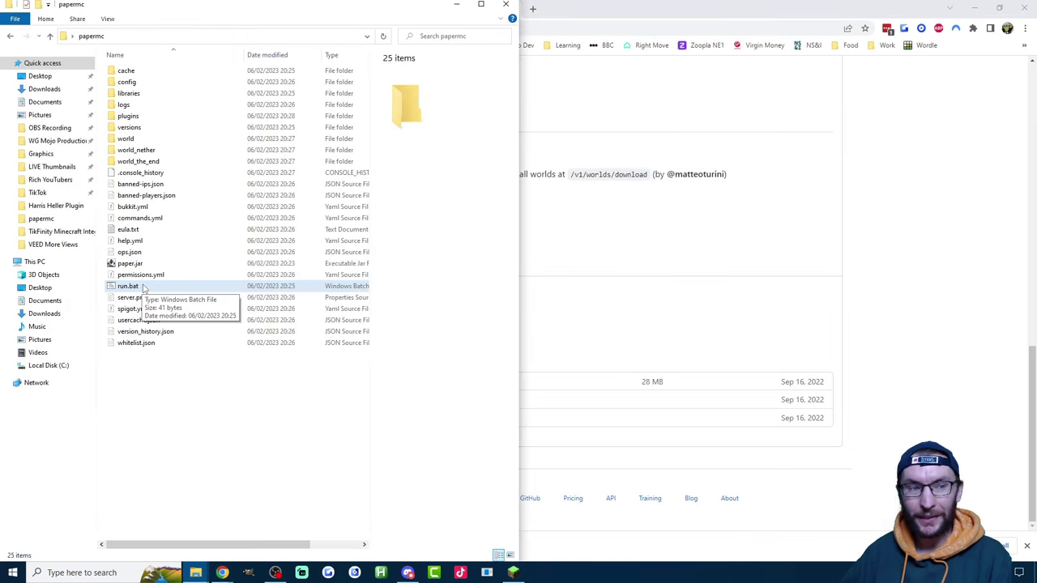
{"action": "double_click", "coordinate": [143, 288]}
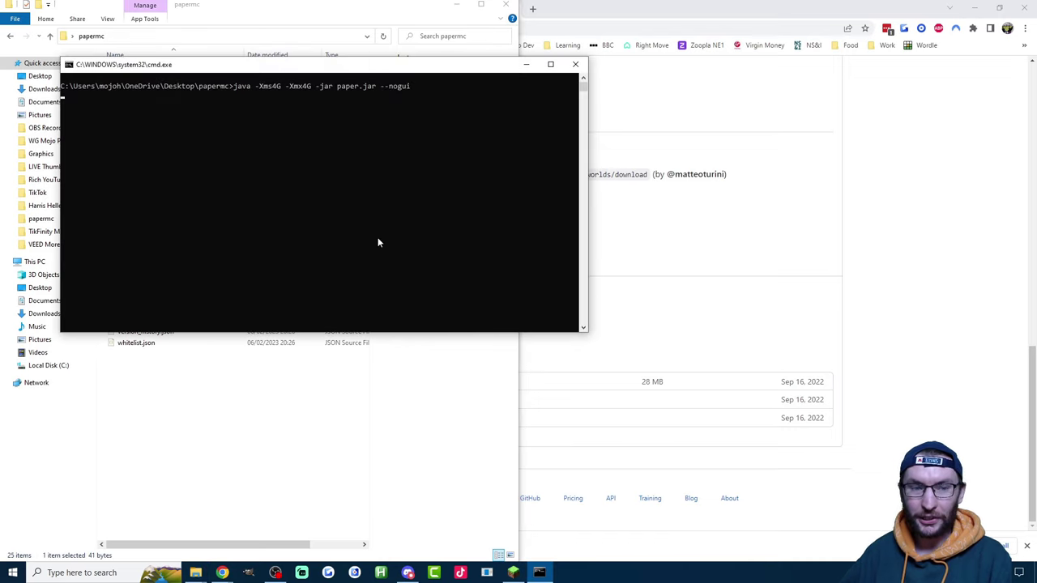
{"action": "double_click", "coordinate": [330, 71]}
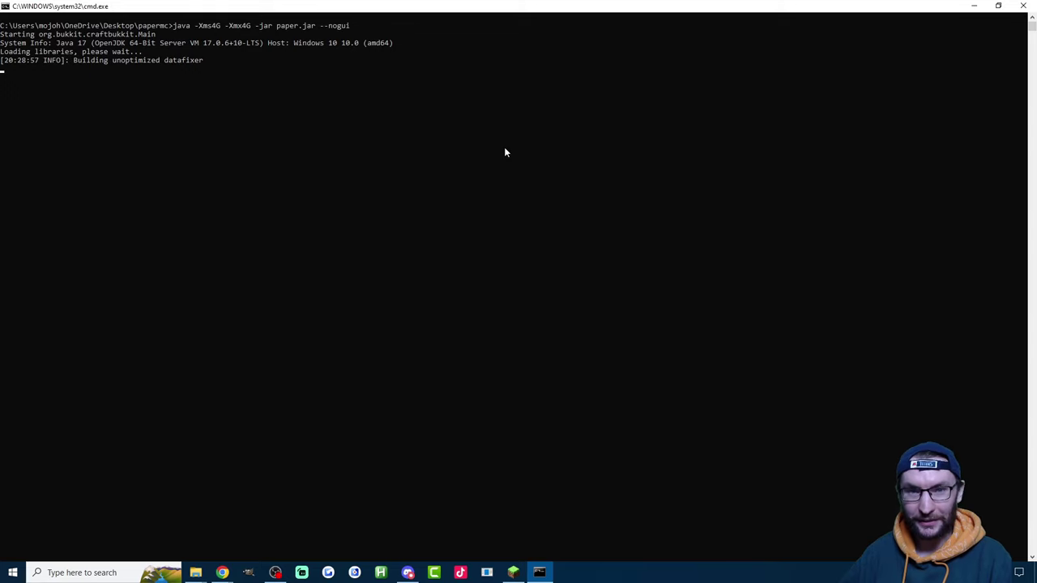
{"action": "left_click_drag", "start_coordinate": [296, 224], "coordinate": [125, 227]}
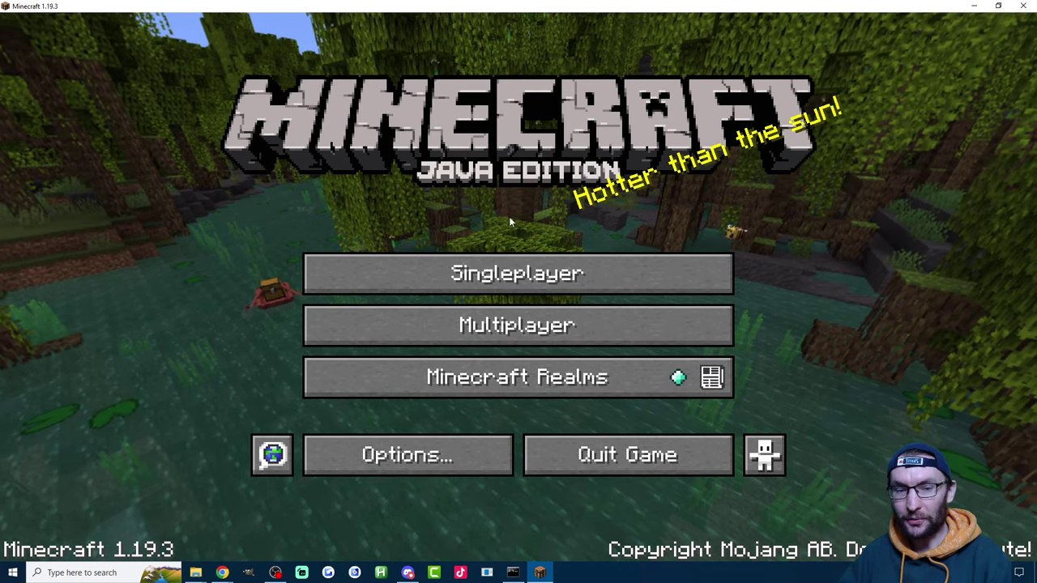
Join the local server in Minecraft multiplayer through a direct connection to 127.0.0.1
{"action": "left_click", "coordinate": [528, 327]}
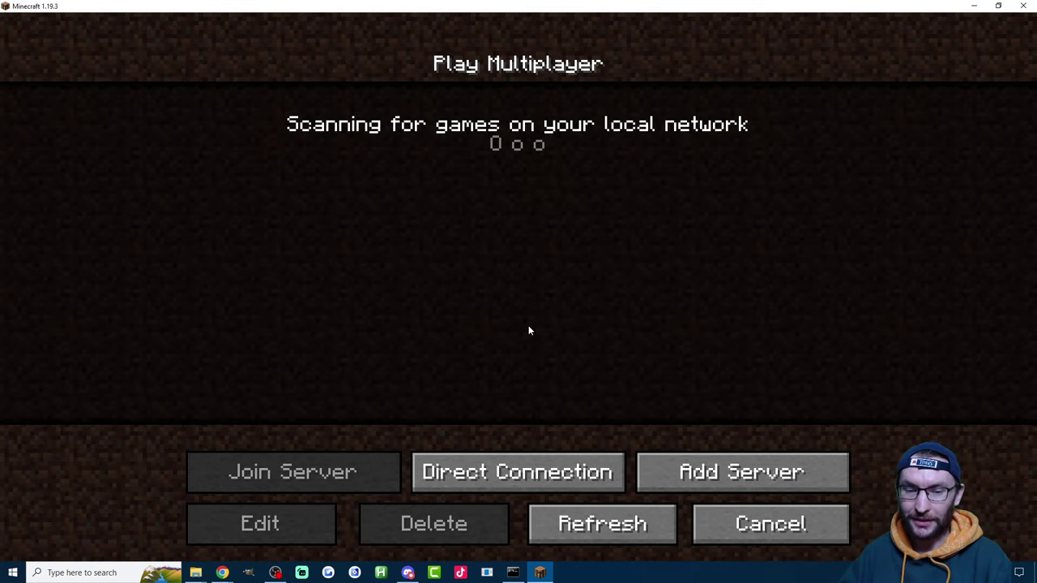
{"action": "left_click", "coordinate": [519, 472]}
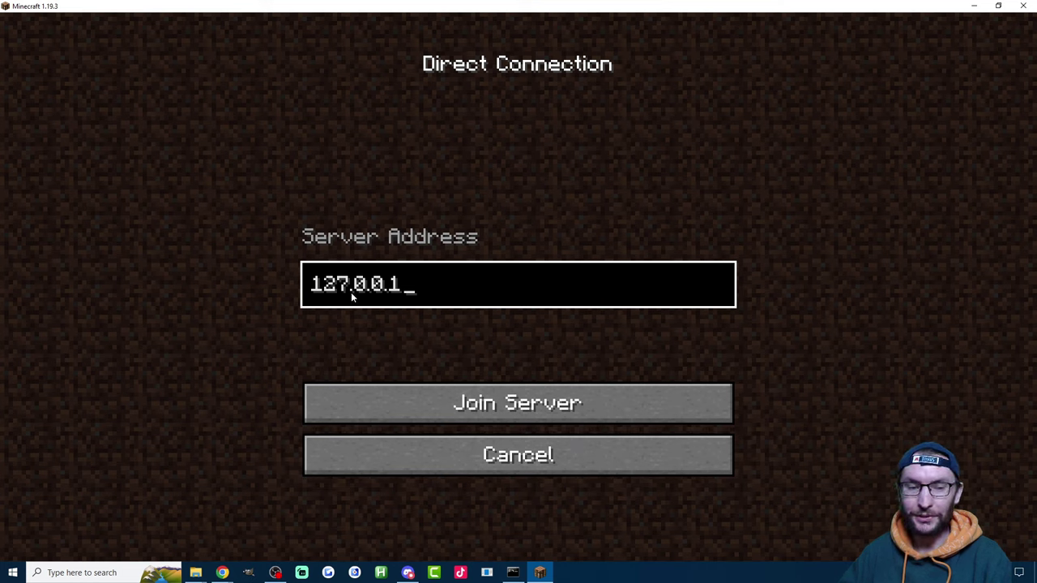
{"action": "left_click", "coordinate": [538, 400]}
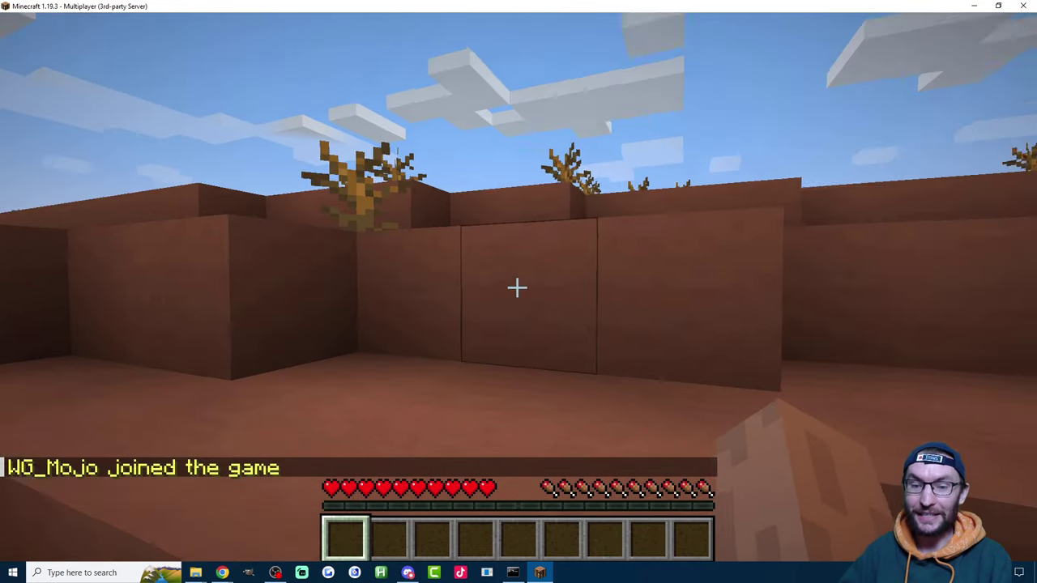
Switch to TikFinity's setup page in the browser and check the required TikTok name entry
{"action": "key", "text": "alt+Tab"}
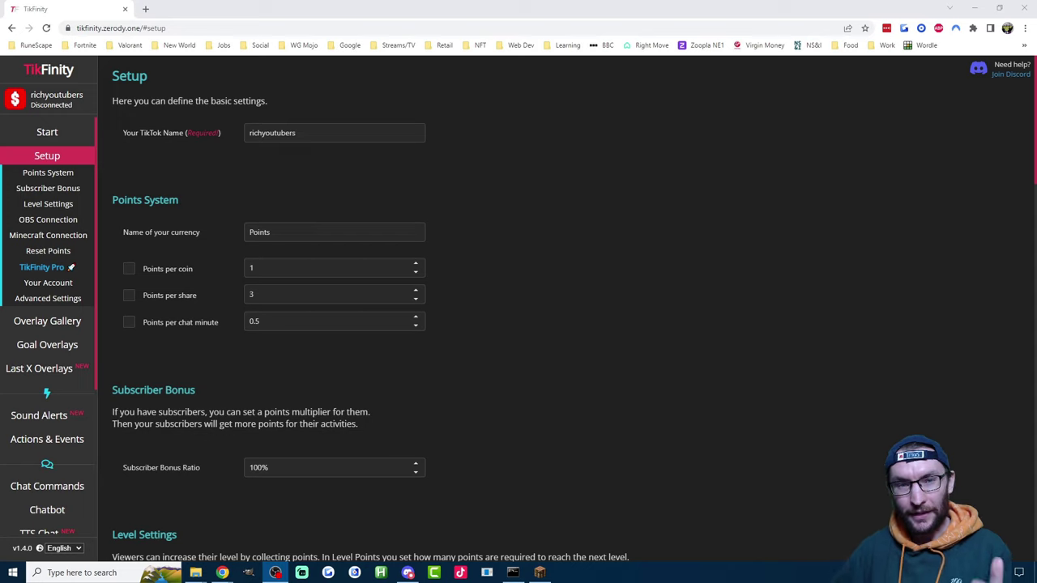
{"action": "left_click", "coordinate": [263, 130]}
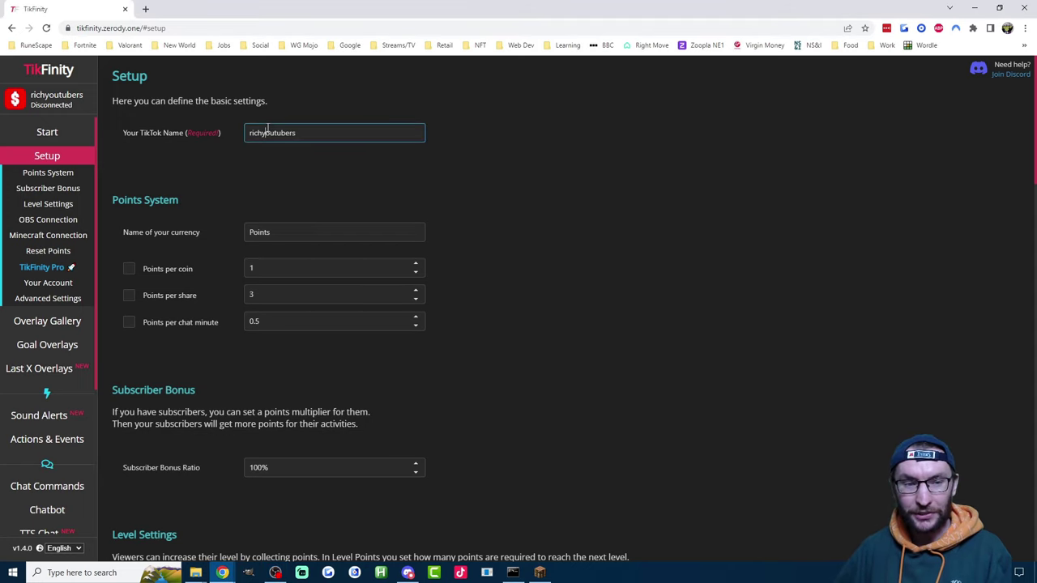
{"action": "double_click", "coordinate": [273, 132]}
{"action": "left_click", "coordinate": [314, 168]}
Check the IP, port and password under TikFinity's Minecraft Connection settings, test the connection and read the result
{"action": "scroll", "coordinate": [357, 186], "scroll_direction": "down", "scroll_amount": 3}
{"action": "scroll", "coordinate": [348, 181], "scroll_direction": "down", "scroll_amount": 9}
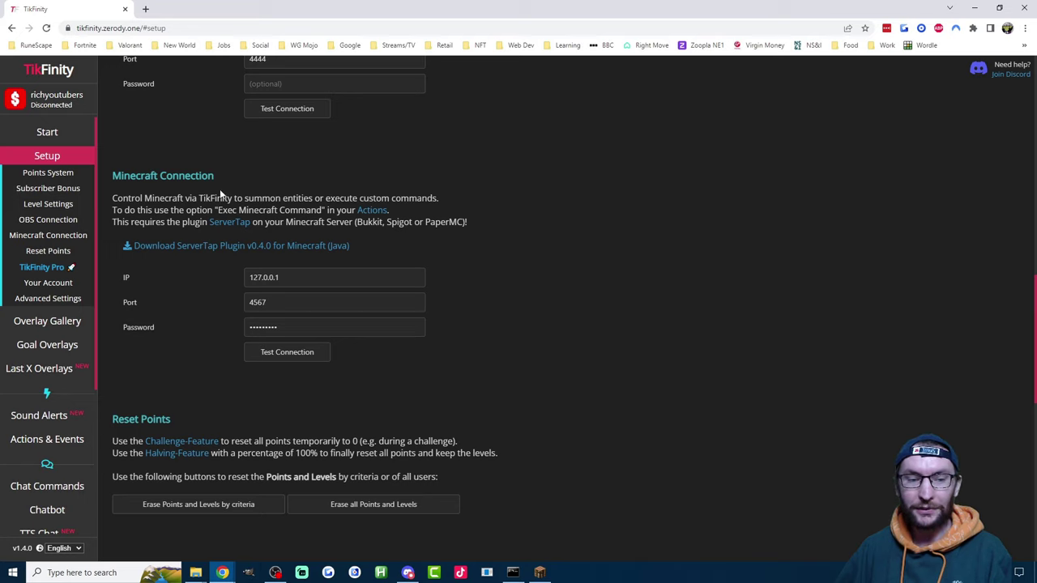
{"action": "double_click", "coordinate": [266, 277]}
{"action": "left_click", "coordinate": [258, 302]}
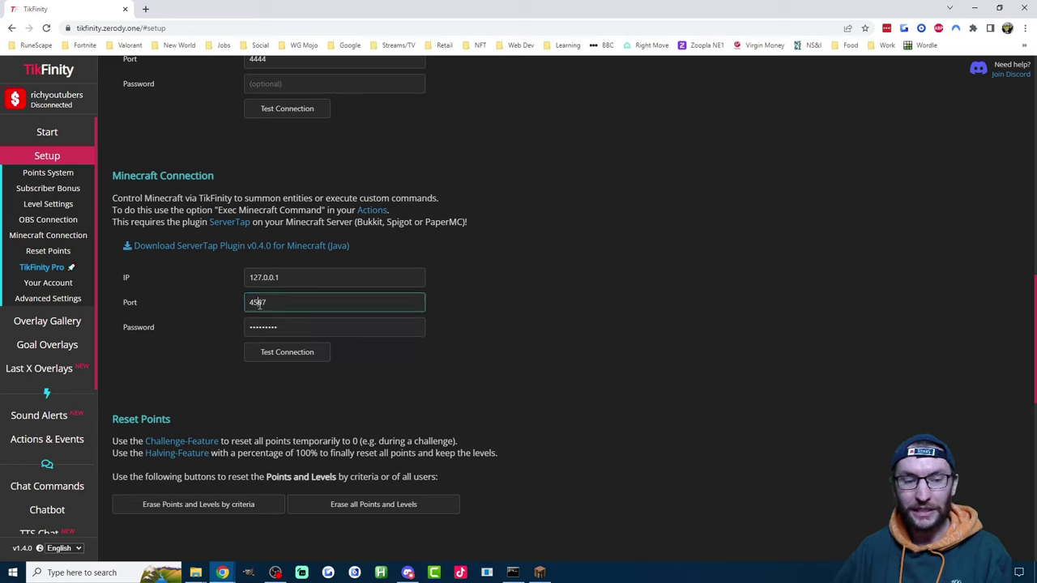
{"action": "double_click", "coordinate": [257, 302]}
{"action": "double_click", "coordinate": [268, 328]}
{"action": "left_click", "coordinate": [295, 351]}
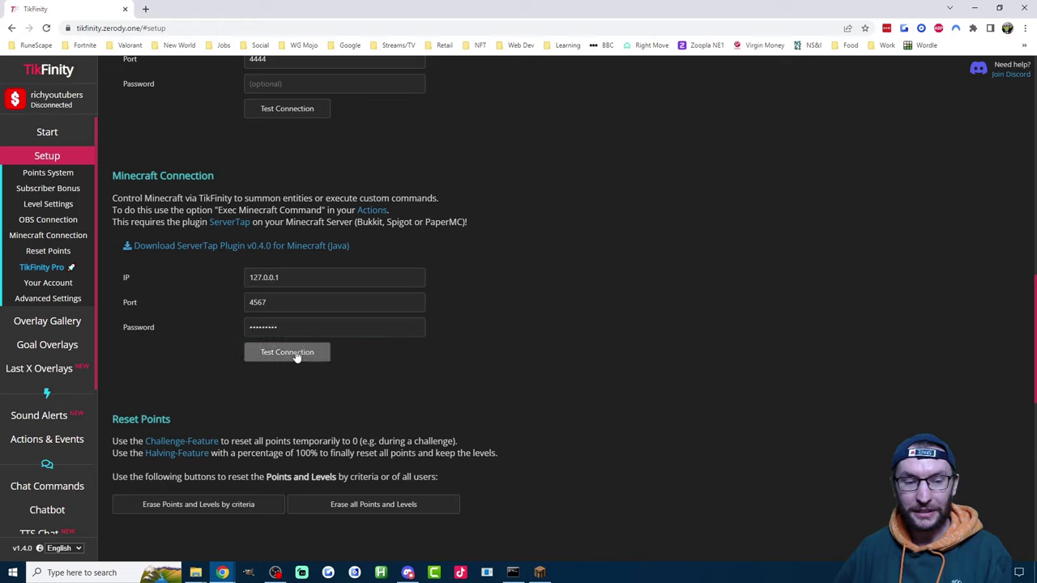
{"action": "left_click_drag", "start_coordinate": [441, 290], "coordinate": [588, 320]}
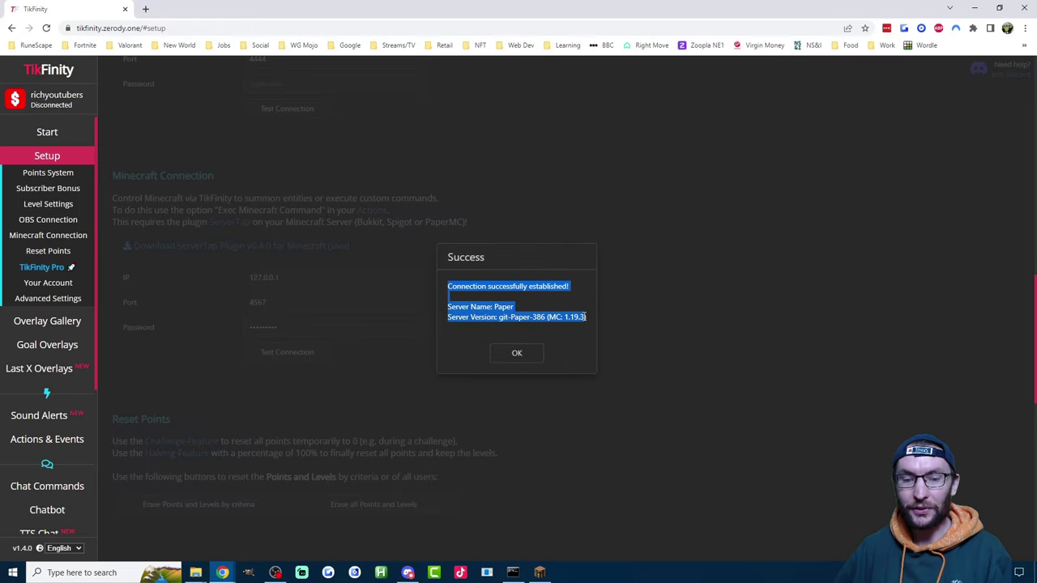
{"action": "left_click", "coordinate": [586, 320]}
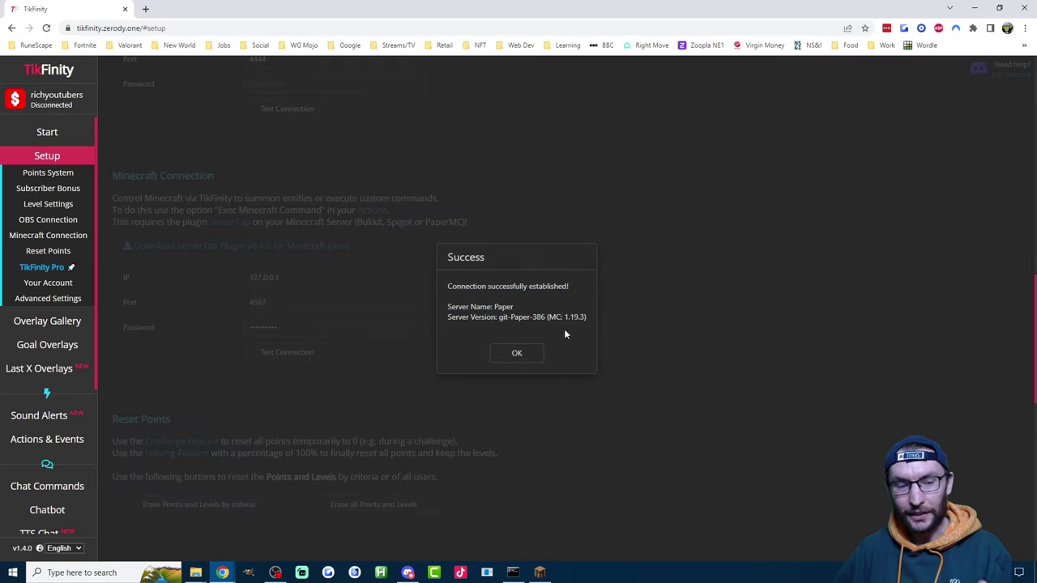
{"action": "mouse_move", "coordinate": [203, 570]}
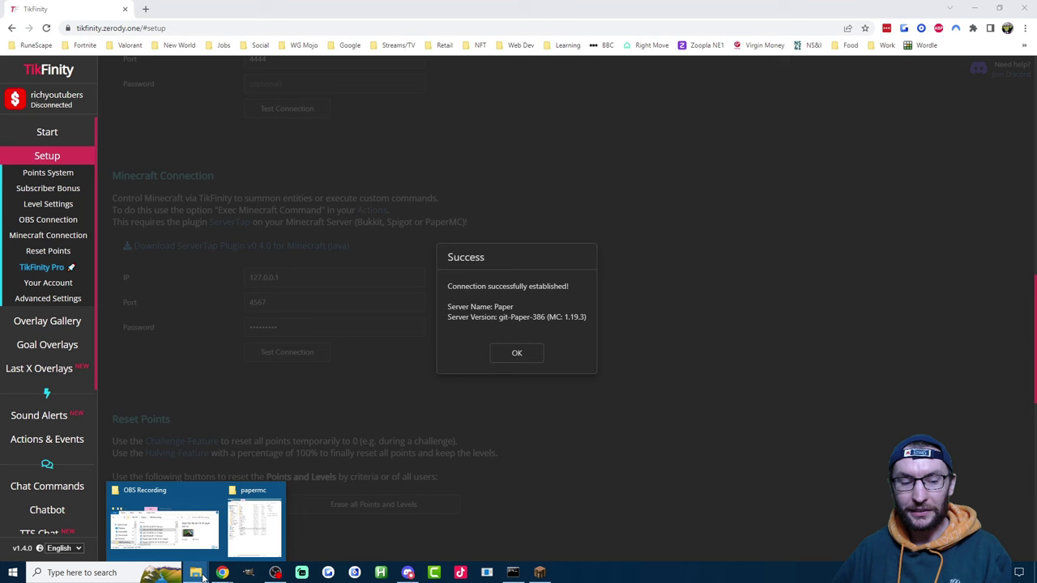
{"action": "left_click", "coordinate": [258, 527]}
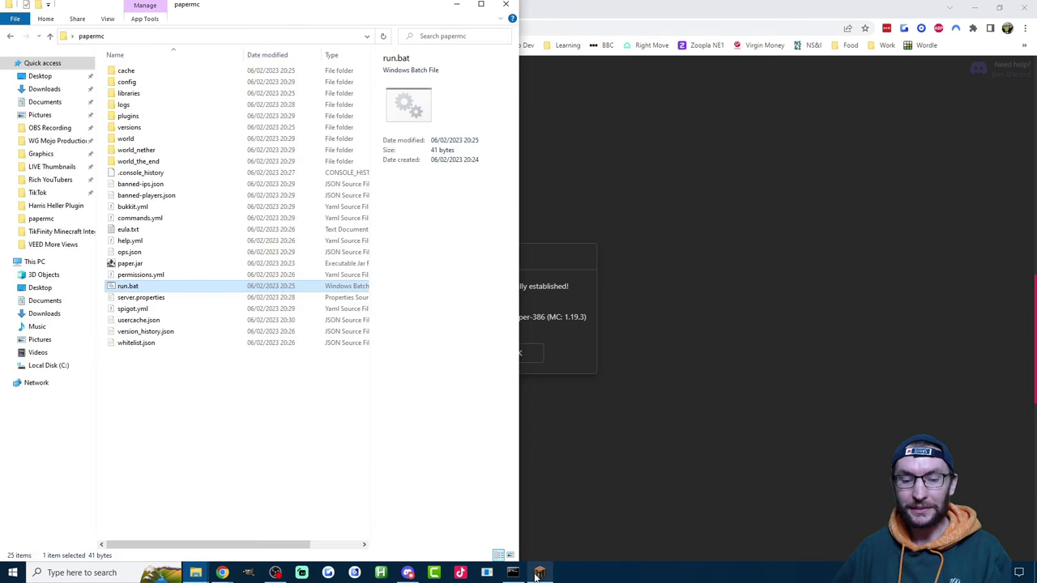
{"action": "left_click", "coordinate": [535, 568]}
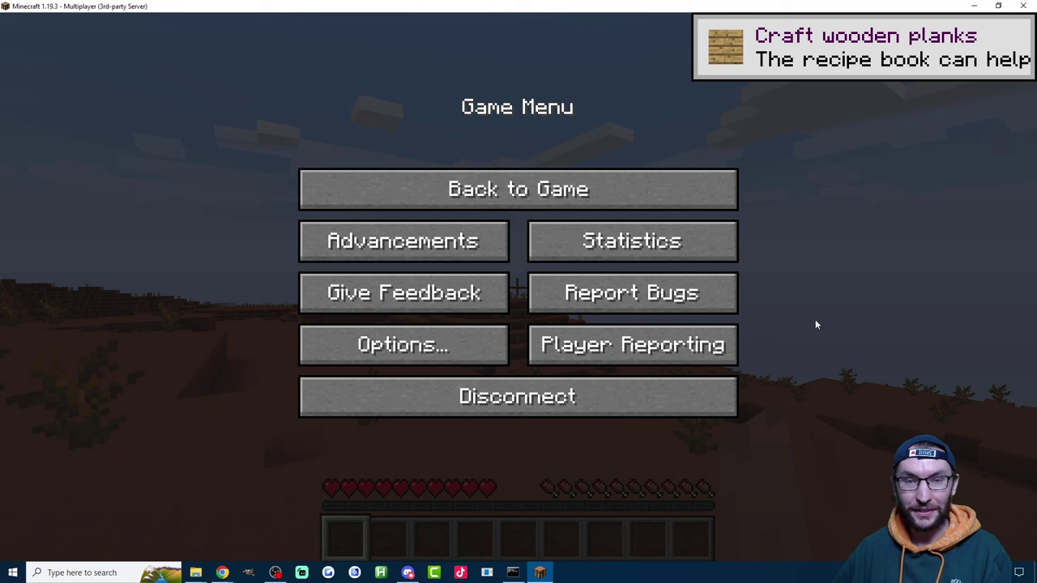
{"action": "key", "text": "alt+Tab"}
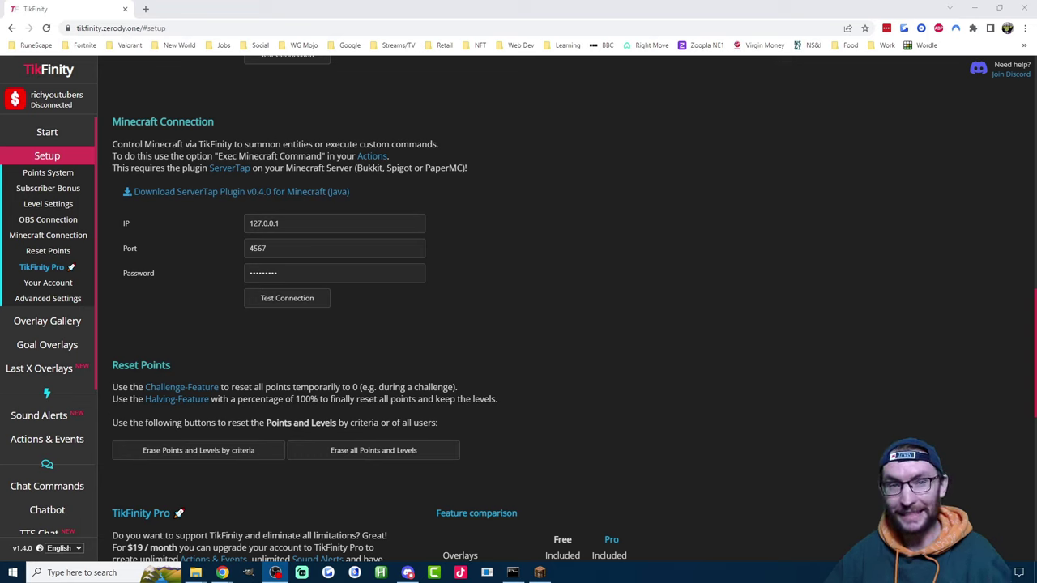
Create a new action named "Creeper Spawn" in TikFinity's Actions & Events
{"action": "left_click", "coordinate": [75, 439]}
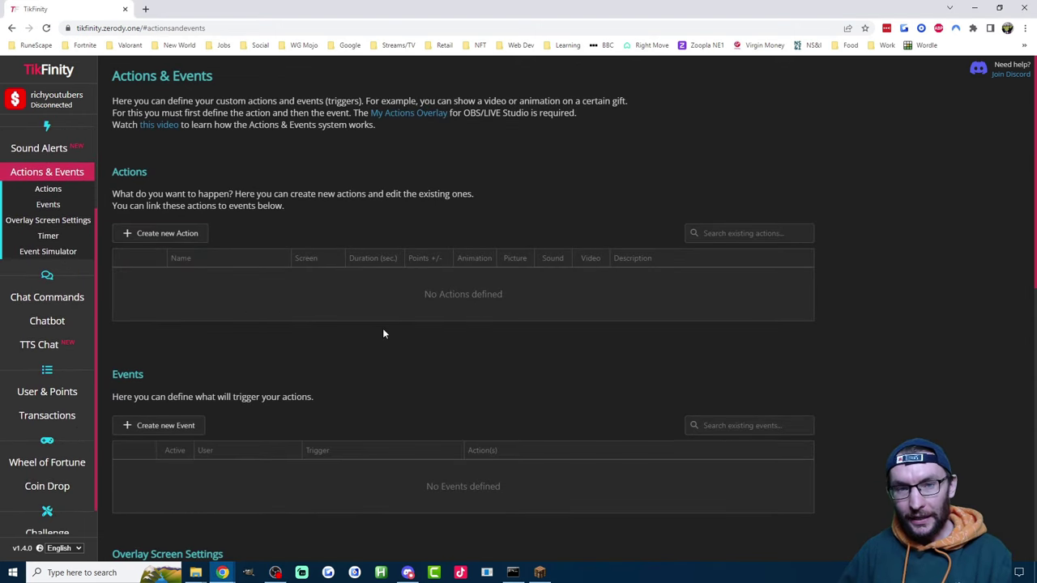
{"action": "left_click", "coordinate": [179, 236]}
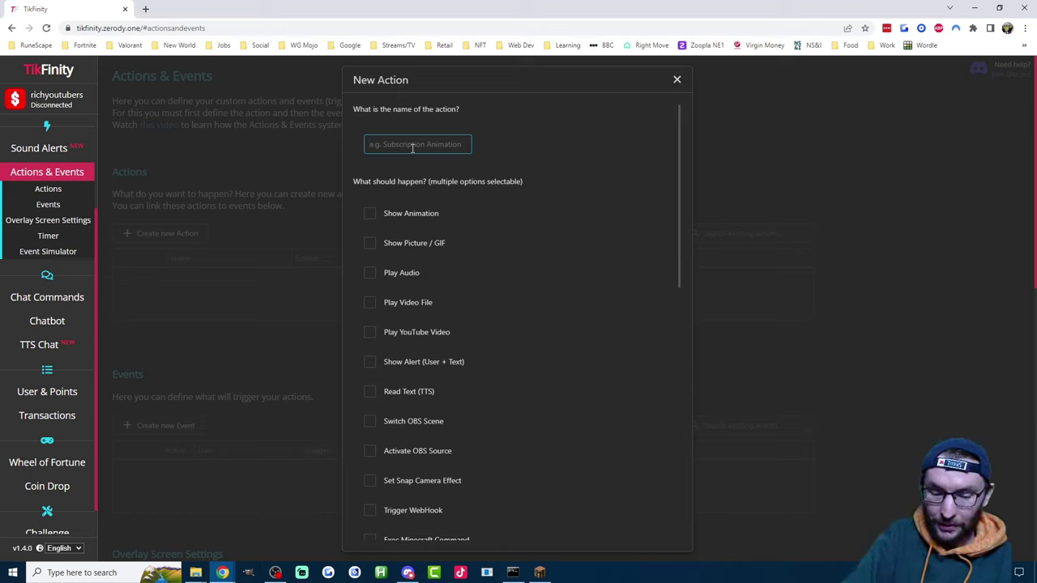
{"action": "type", "text": "Creeper Spawn"}
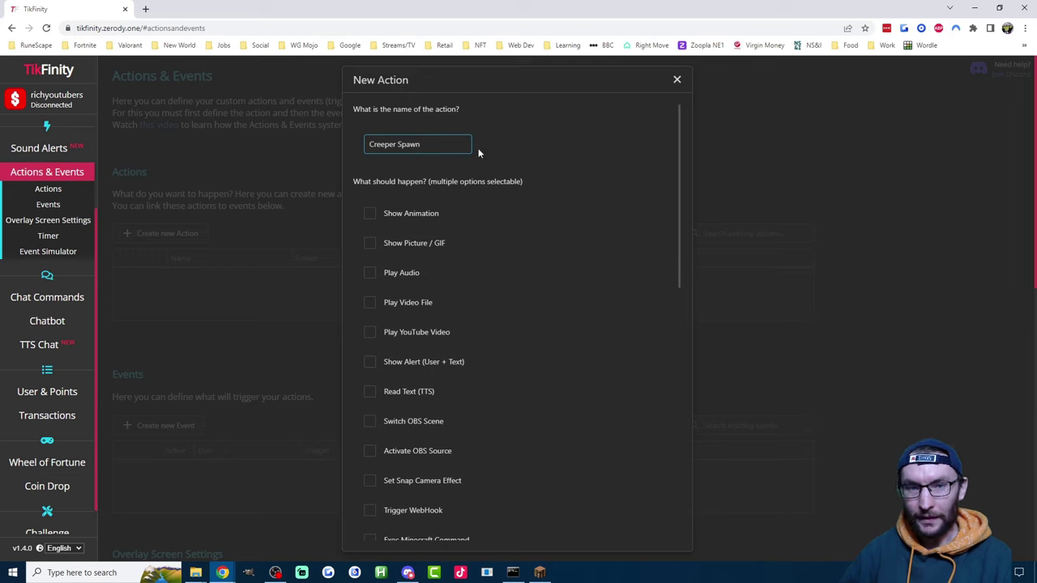
Enable Show Alert for the Creeper Spawn action with the text "Sent {giftname} and summoned a creeper."
{"action": "scroll", "coordinate": [478, 154], "scroll_direction": "down", "scroll_amount": 1}
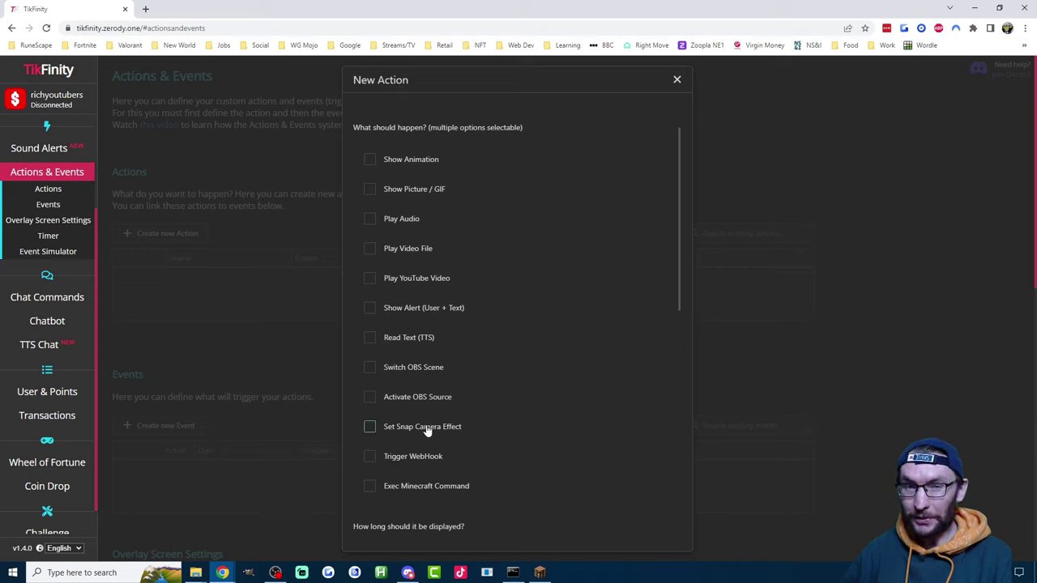
{"action": "left_click", "coordinate": [427, 308]}
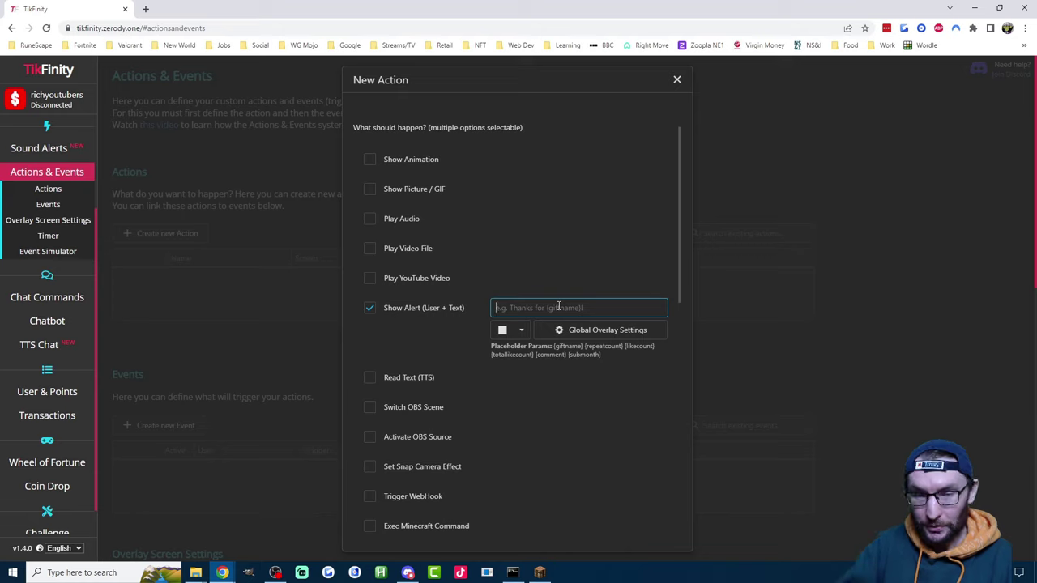
{"action": "type", "text": "Sent "}
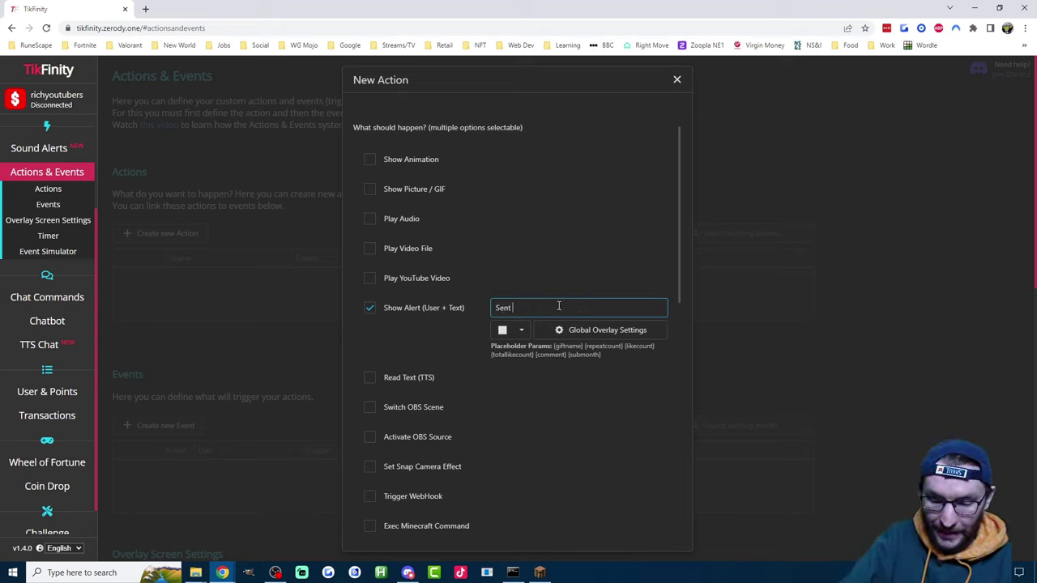
{"action": "type", "text": "{"}
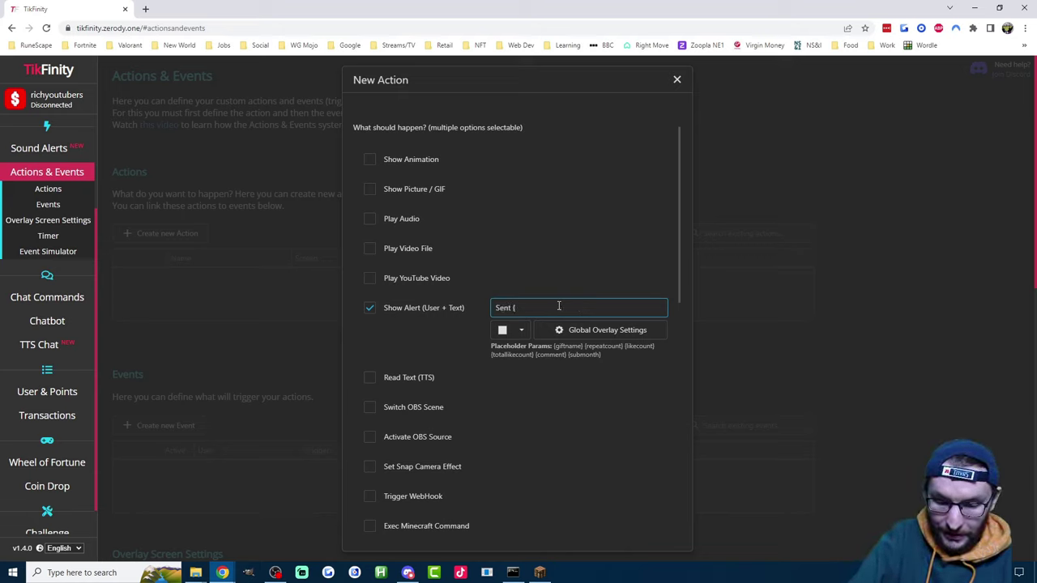
{"action": "type", "text": "giftname}"}
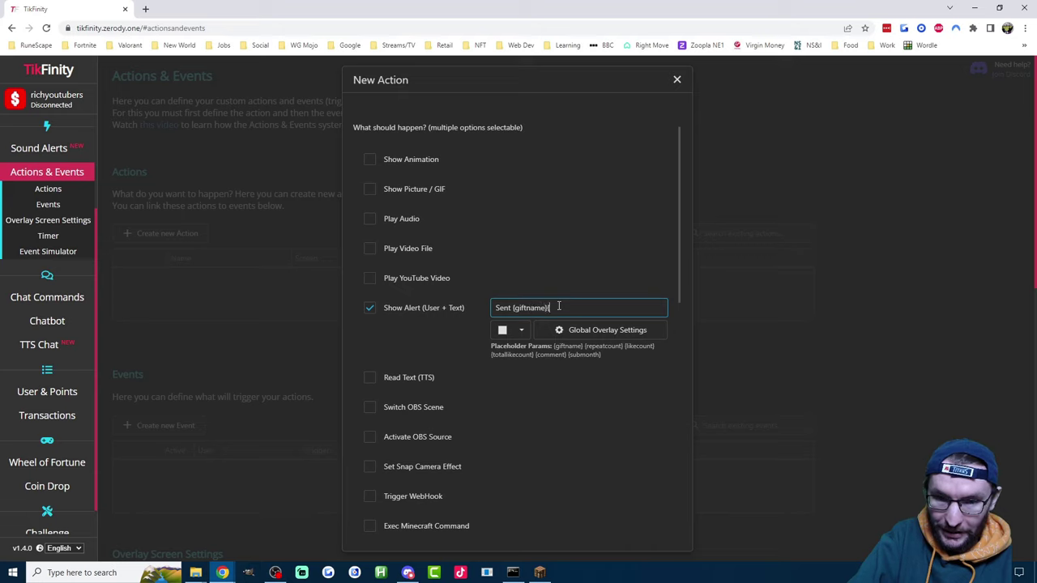
{"action": "type", "text": " and summon"}
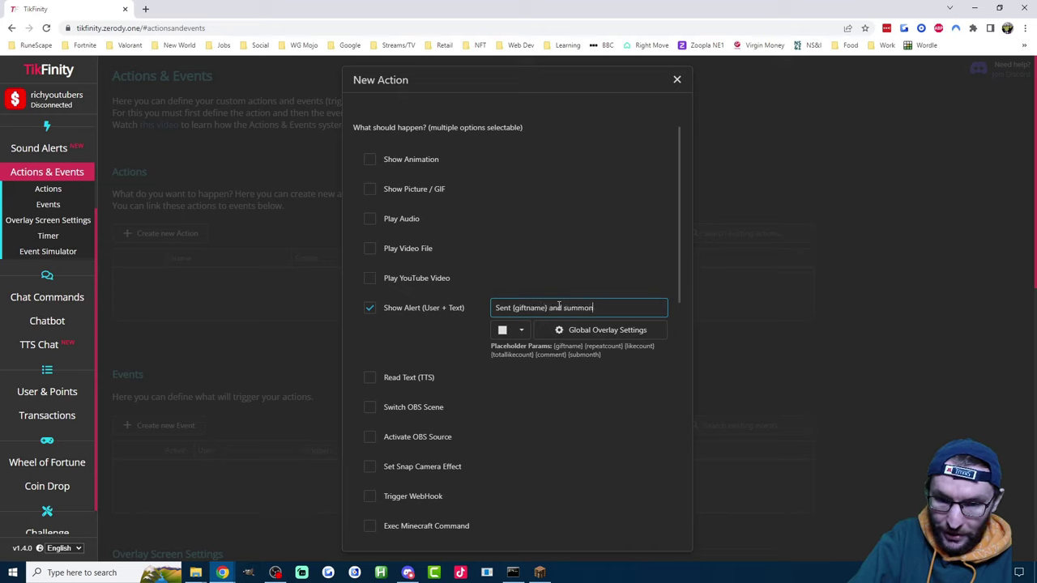
{"action": "type", "text": "ed a creeper."}
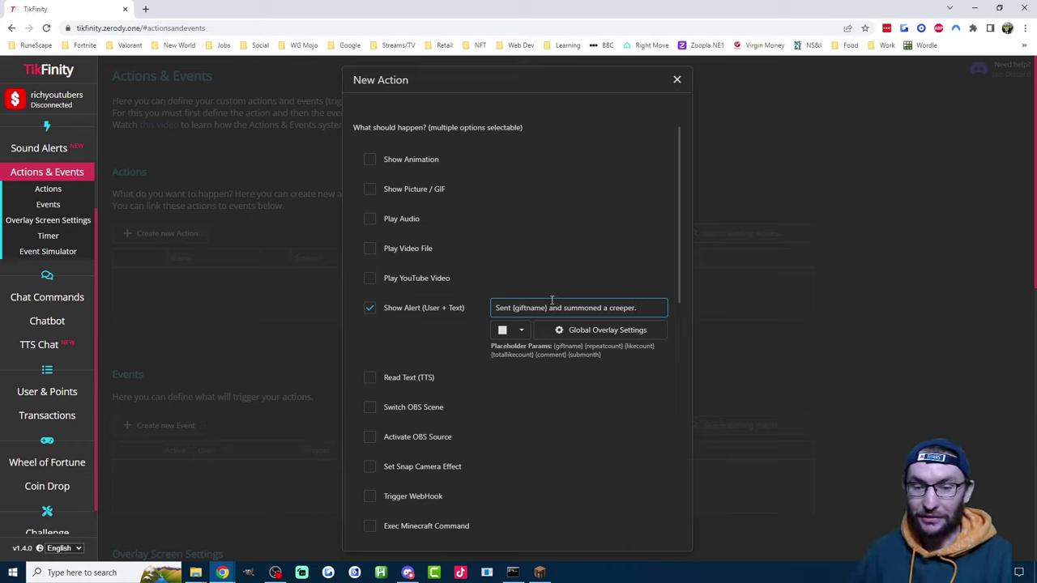
Set the alert's text colour to yellow with the hex value ffff00
{"action": "left_click", "coordinate": [520, 330]}
{"action": "double_click", "coordinate": [723, 253]}
{"action": "type", "text": "ffff00"}
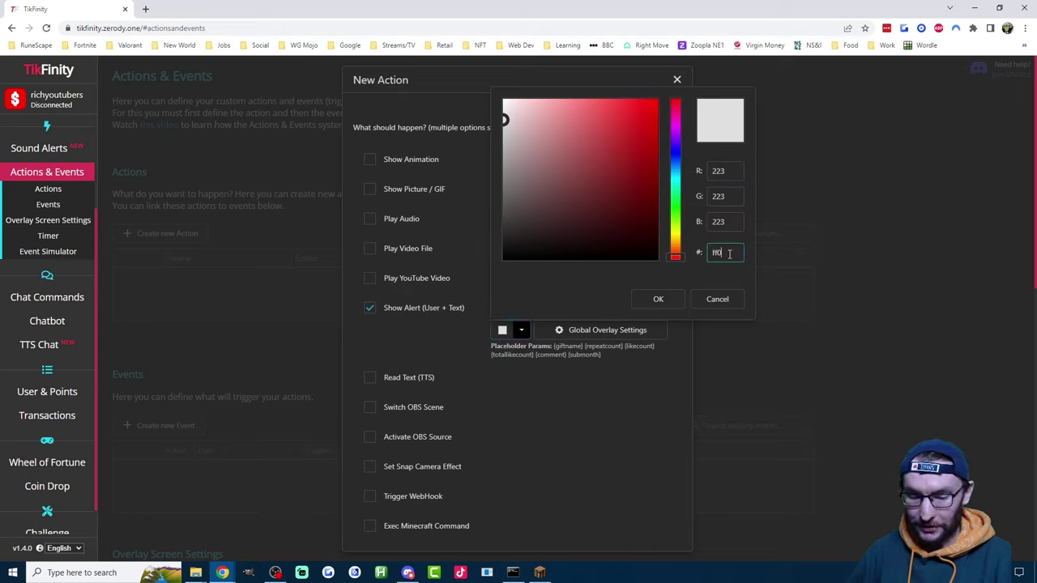
{"action": "left_click", "coordinate": [658, 299]}
{"action": "left_click", "coordinate": [602, 333]}
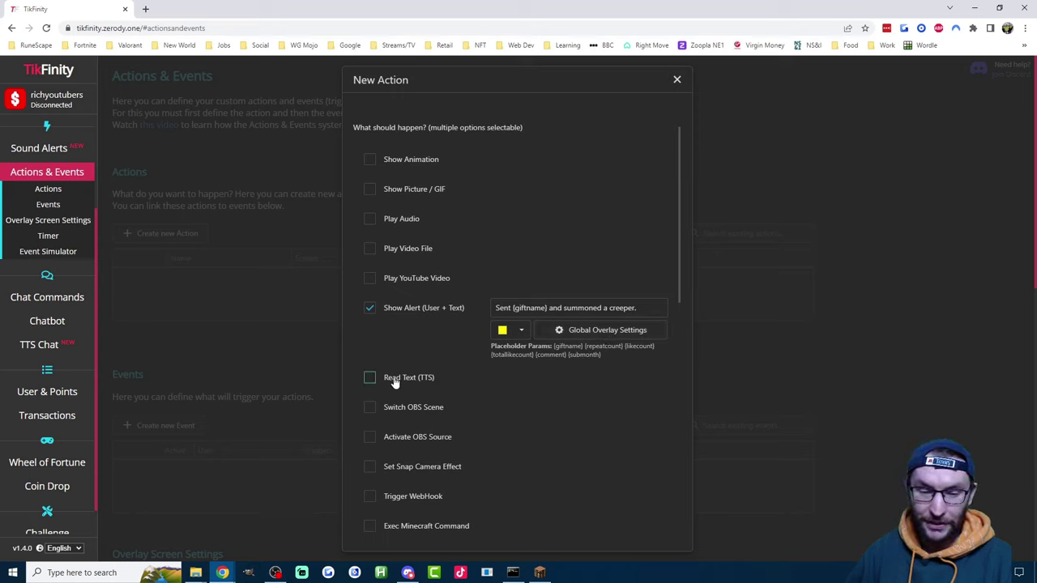
Enable Read Text (TTS) with the text "{username} sent {giftname} and summoned a creeper." and test the speech
{"action": "left_click", "coordinate": [427, 380]}
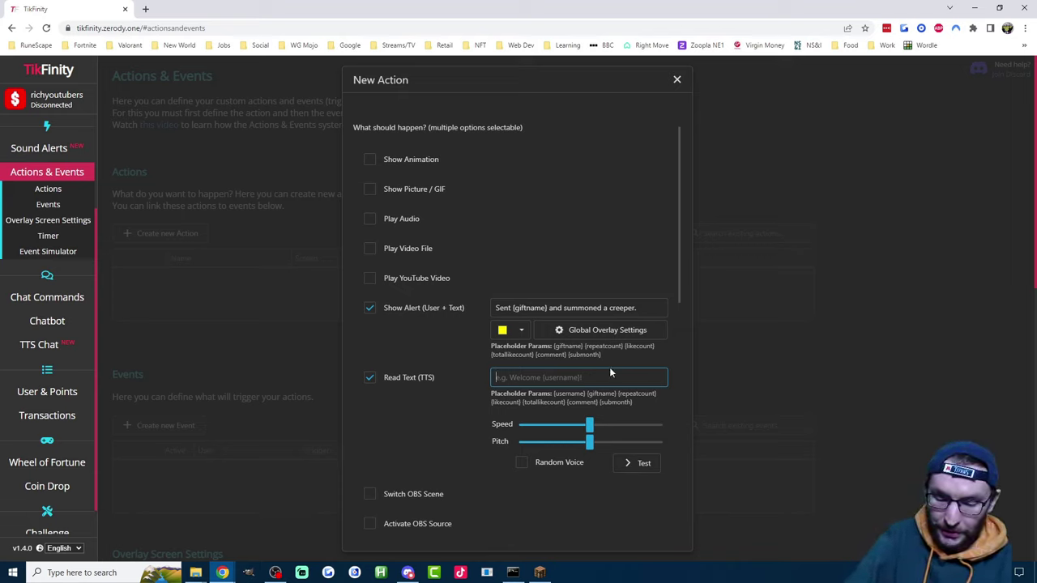
{"action": "type", "text": "{usernam"}
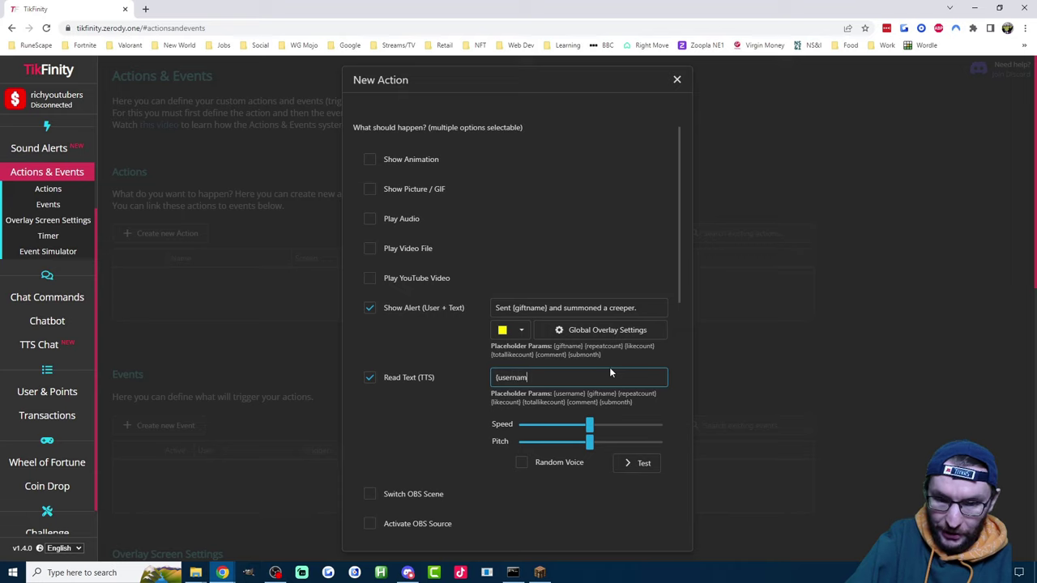
{"action": "type", "text": "e} sent "}
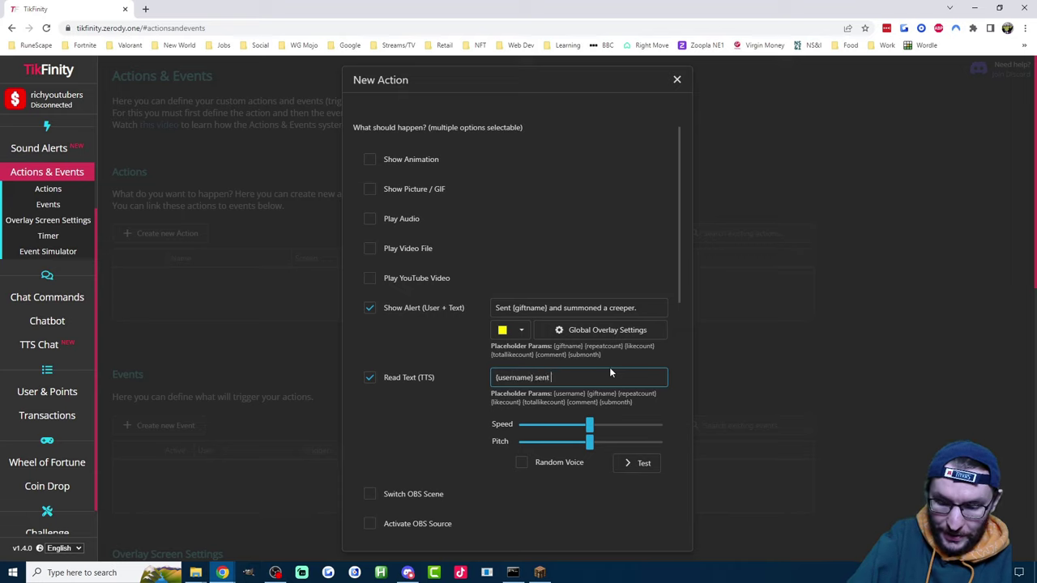
{"action": "type", "text": "{giftname} "}
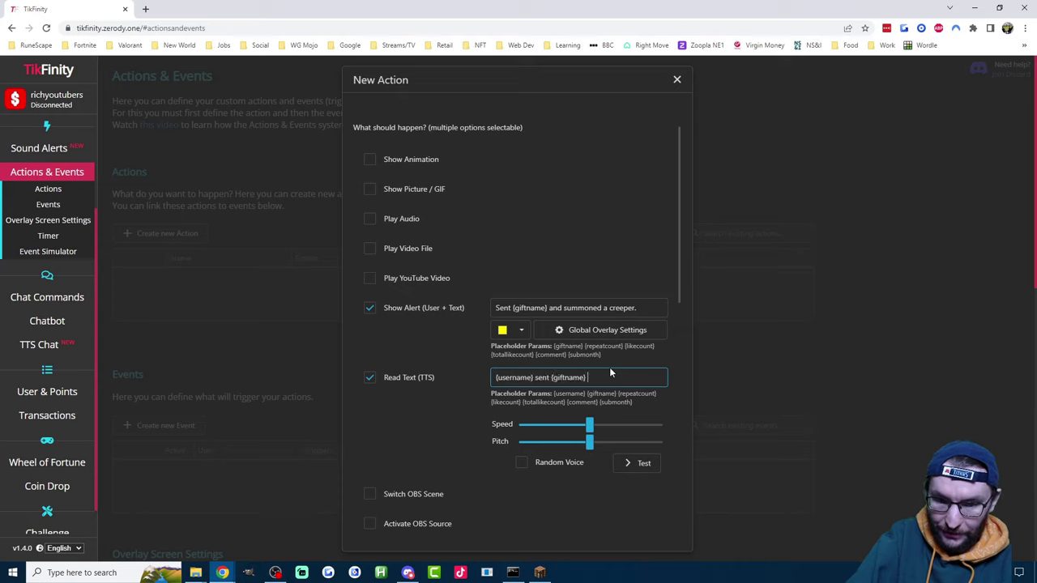
{"action": "type", "text": "and summoned a cre"}
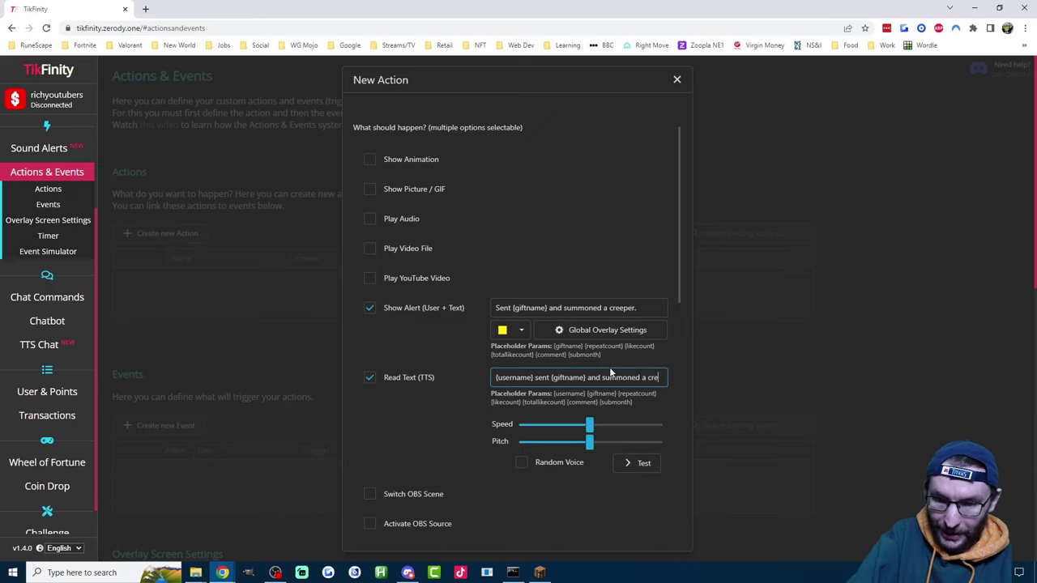
{"action": "type", "text": "eper."}
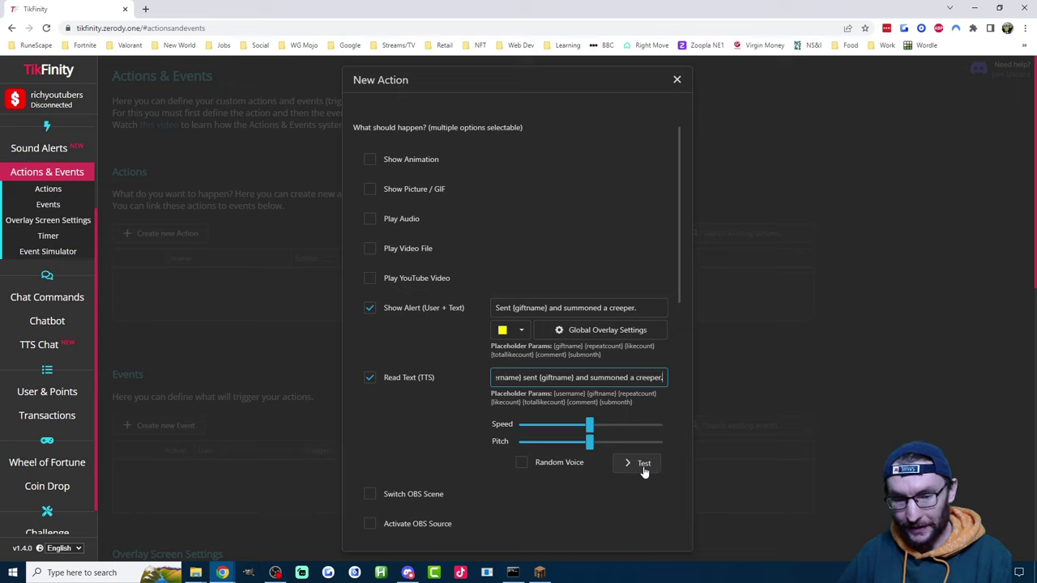
{"action": "left_click", "coordinate": [644, 471]}
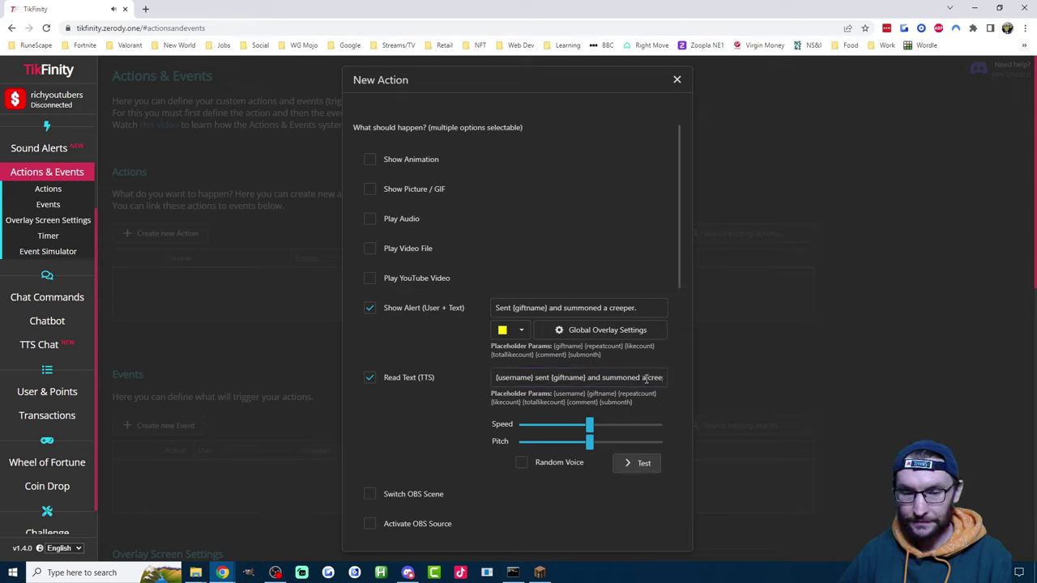
{"action": "left_click_drag", "start_coordinate": [647, 378], "coordinate": [671, 378]}
{"action": "left_click", "coordinate": [669, 380]}
Enable Exec Minecraft Command and paste the copied command execute at PlayerName run summon creeper ~5 ~5 ~ {CustomName:"\"{username}\""}
{"action": "scroll", "coordinate": [462, 388], "scroll_direction": "down", "scroll_amount": 3}
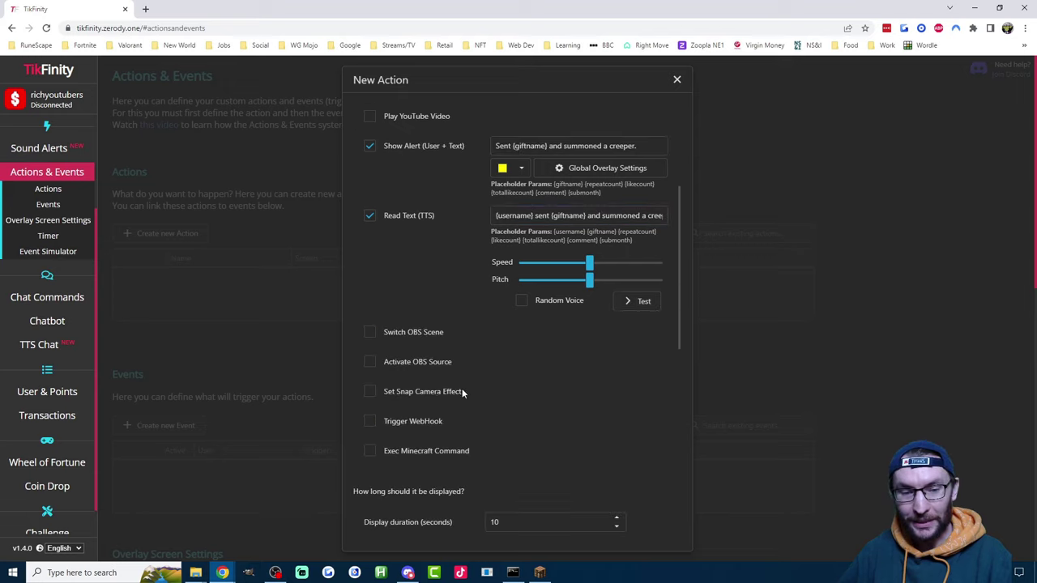
{"action": "scroll", "coordinate": [455, 373], "scroll_direction": "up", "scroll_amount": 2}
{"action": "scroll", "coordinate": [460, 376], "scroll_direction": "down", "scroll_amount": 1}
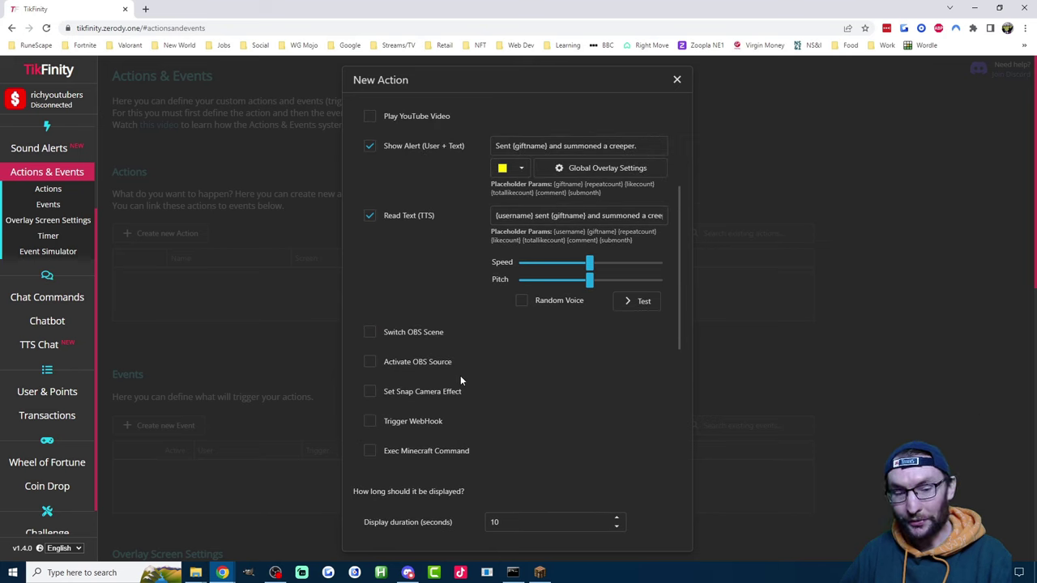
{"action": "left_click", "coordinate": [406, 455]}
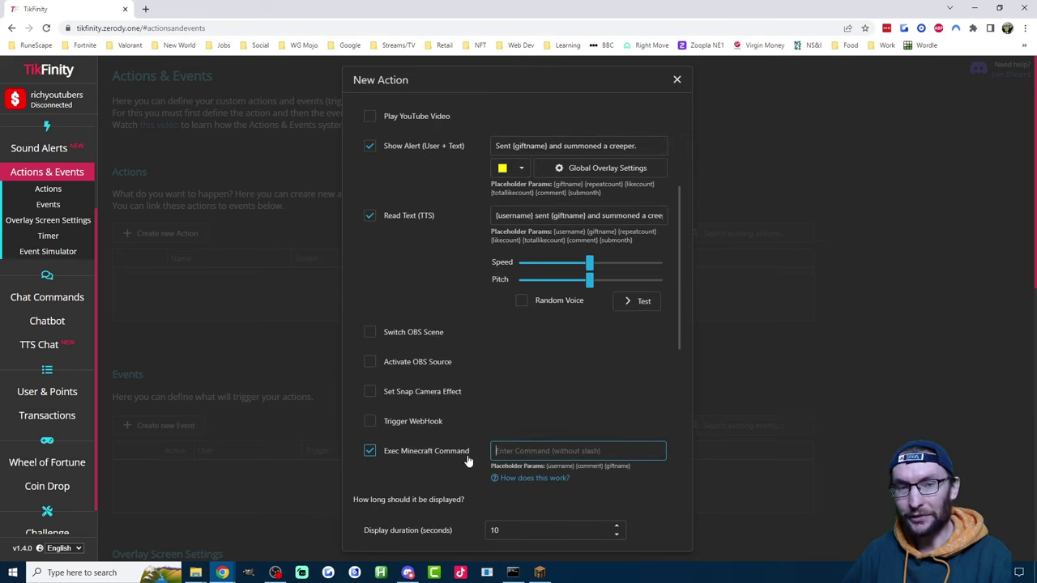
{"action": "key", "text": "alt+Tab"}
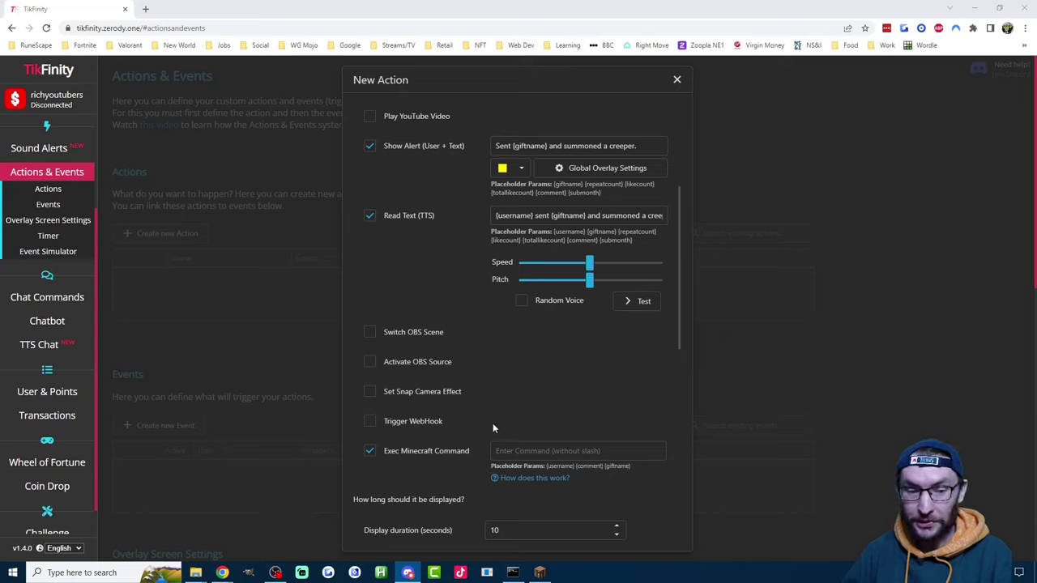
{"action": "left_click", "coordinate": [523, 451]}
{"action": "right_click", "coordinate": [521, 455]}
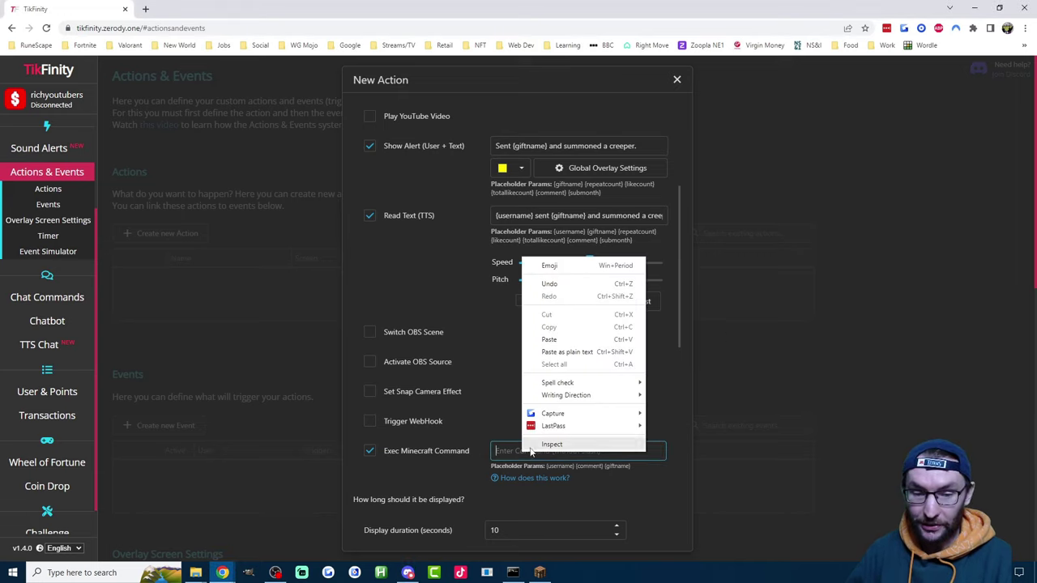
{"action": "left_click", "coordinate": [567, 354]}
{"action": "left_click_drag", "start_coordinate": [559, 451], "coordinate": [486, 453]}
{"action": "left_click", "coordinate": [556, 454]}
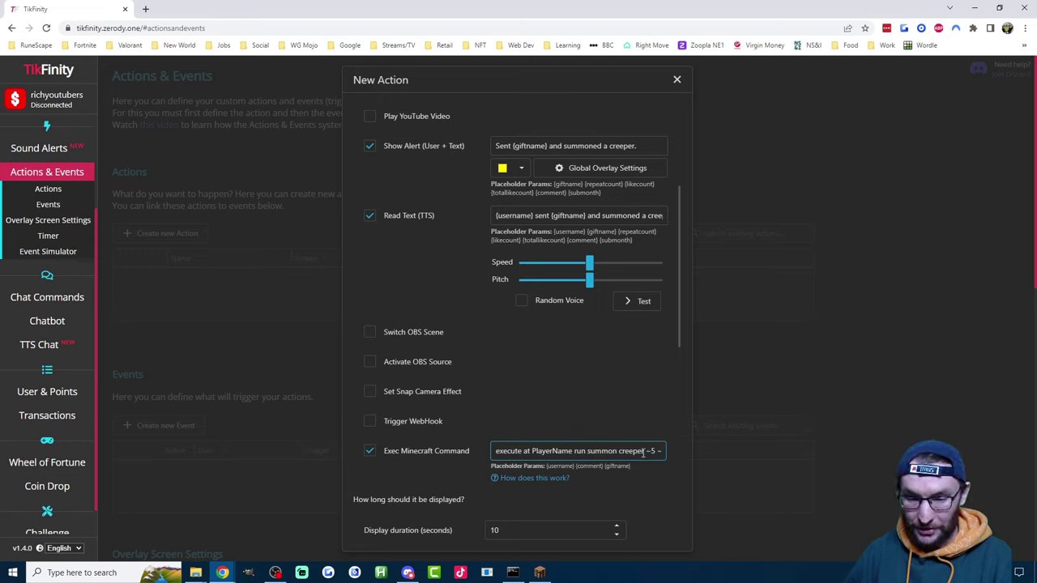
{"action": "left_click_drag", "start_coordinate": [644, 453], "coordinate": [662, 452]}
{"action": "left_click_drag", "start_coordinate": [528, 451], "coordinate": [666, 454]}
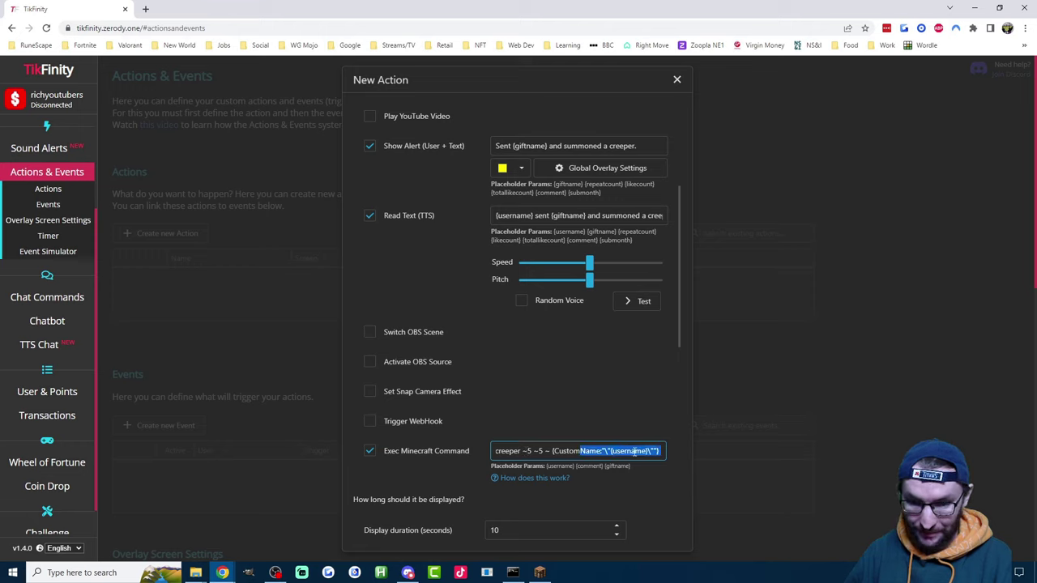
{"action": "left_click", "coordinate": [578, 423]}
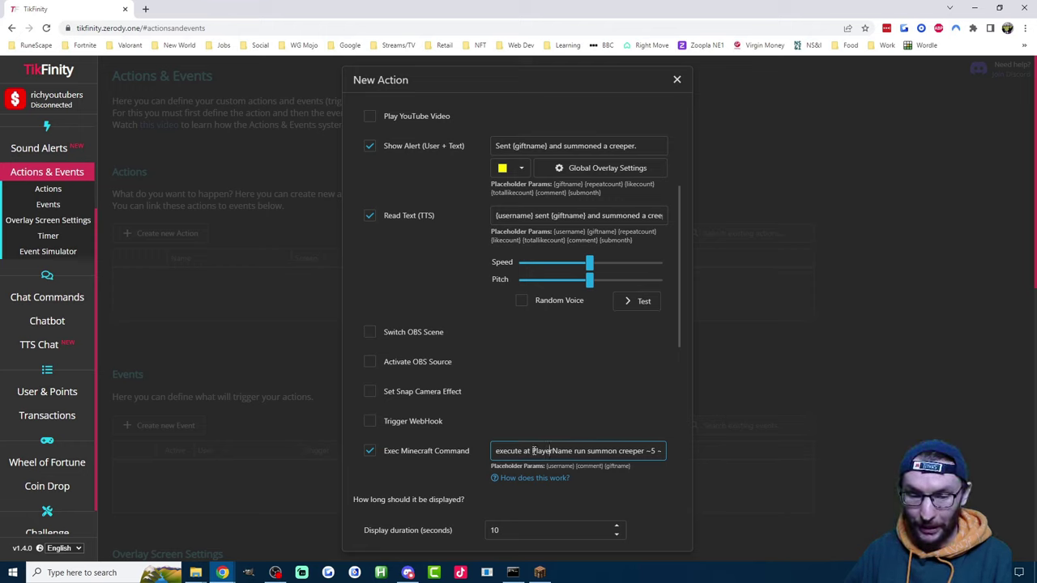
Replace the PlayerName placeholder in the Minecraft command with the player's own Minecraft username
{"action": "left_click_drag", "start_coordinate": [533, 451], "coordinate": [572, 451]}
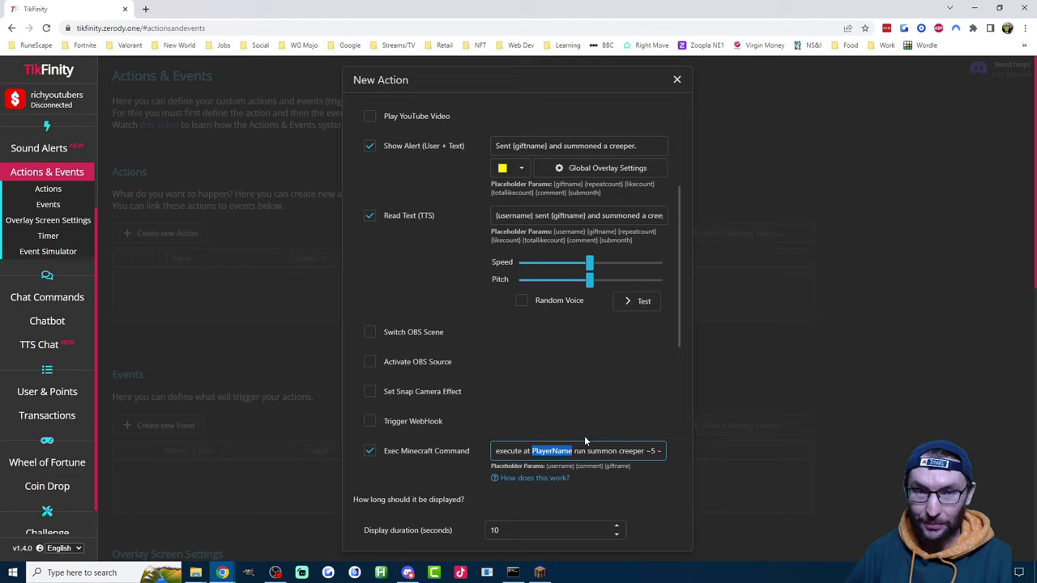
{"action": "type", "text": "WG"}
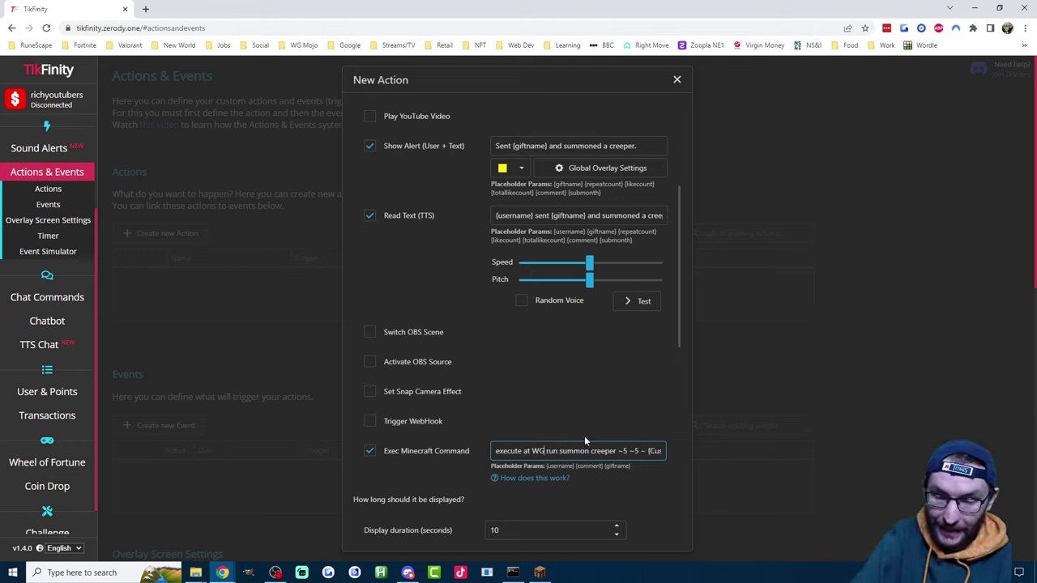
{"action": "type", "text": "_Mojo"}
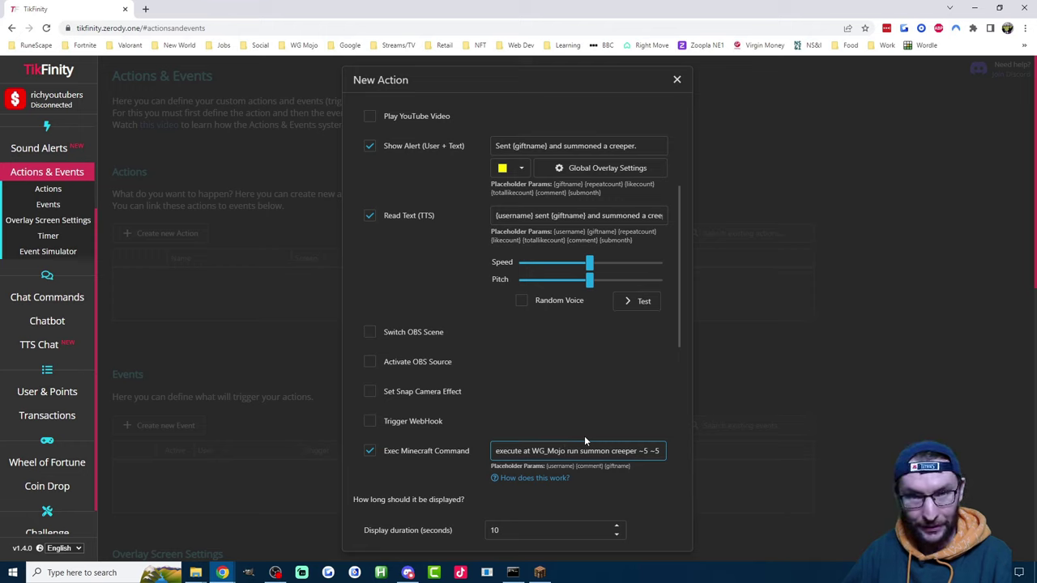
Review the Minecraft command's summon part, coordinate offsets, CustomName tag and target player name
{"action": "left_click", "coordinate": [583, 451]}
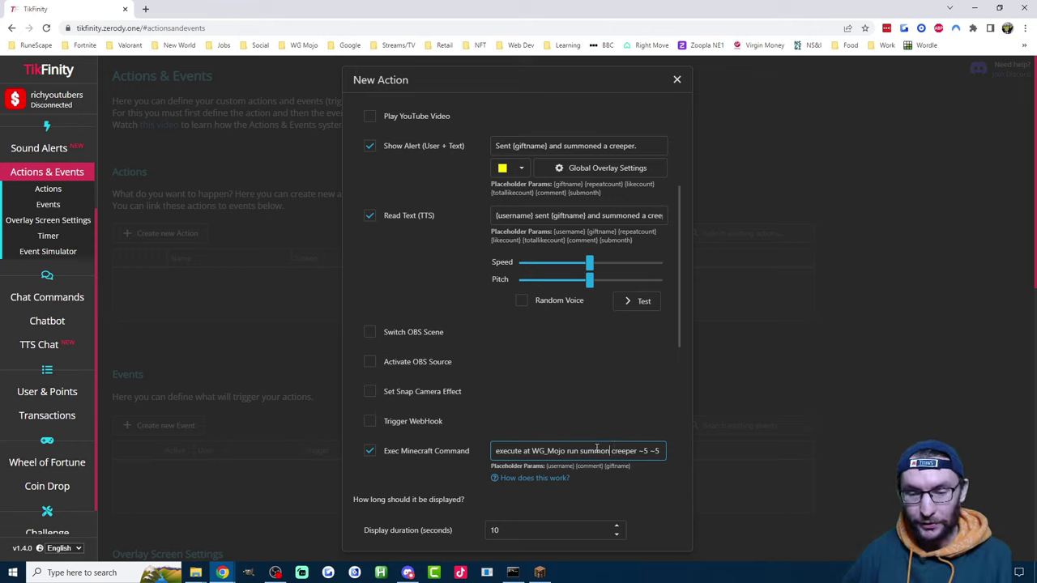
{"action": "double_click", "coordinate": [596, 451]}
{"action": "left_click", "coordinate": [646, 452]}
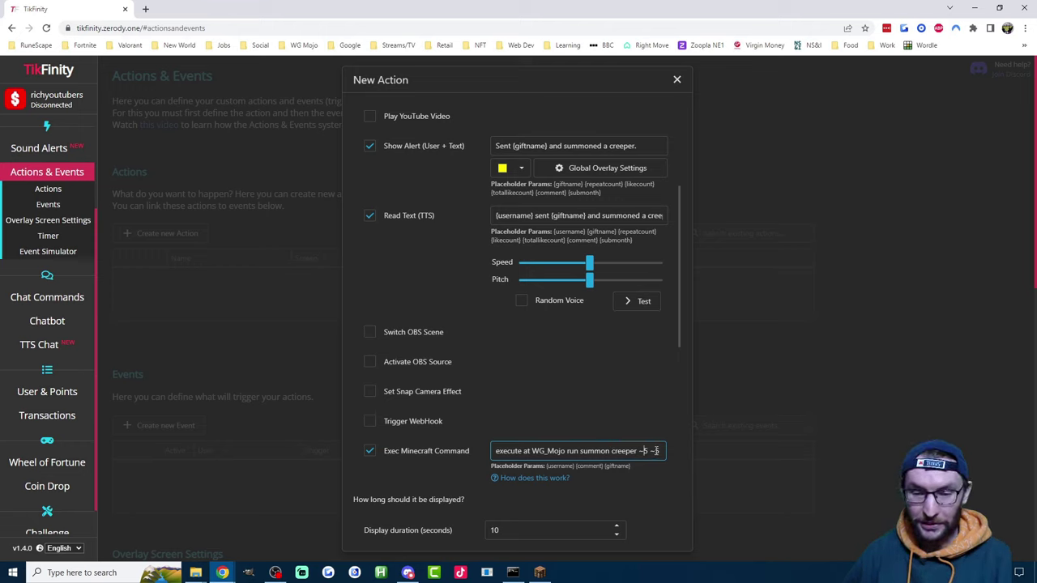
{"action": "double_click", "coordinate": [625, 450]}
{"action": "key", "text": "End"}
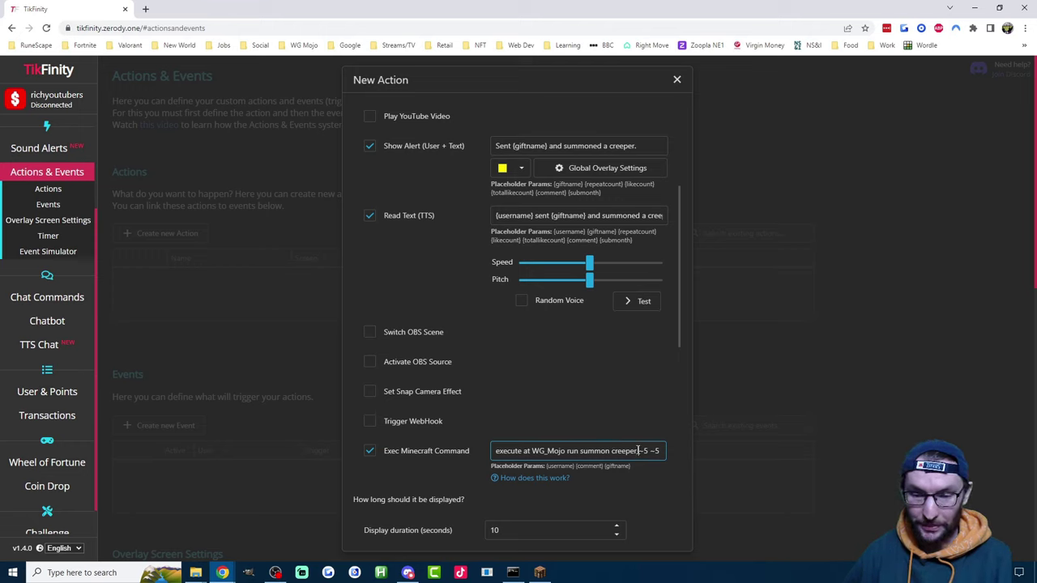
{"action": "key", "text": "ctrl+v"}
{"action": "left_click_drag", "start_coordinate": [570, 451], "coordinate": [597, 450]}
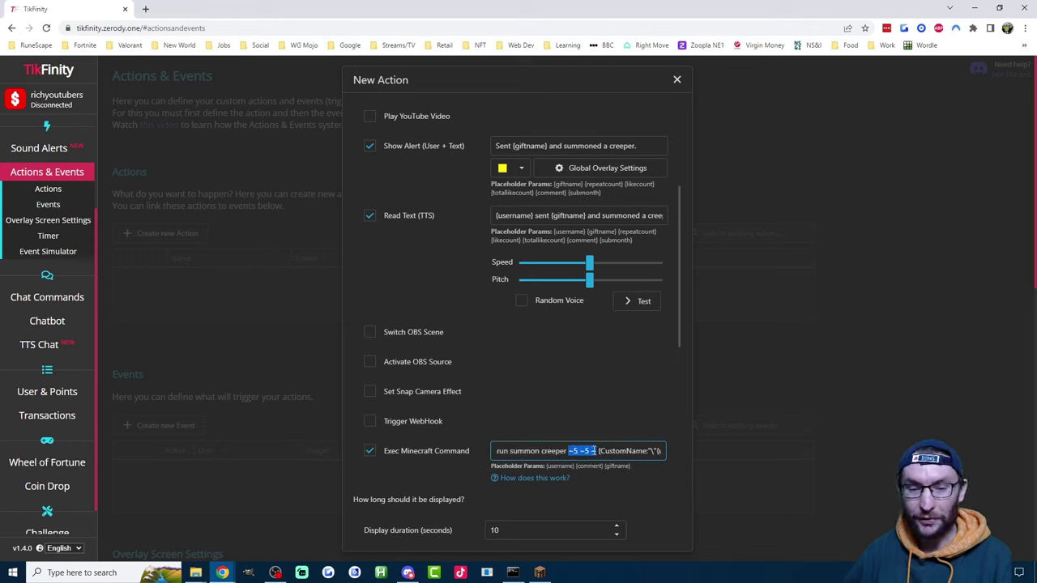
{"action": "left_click", "coordinate": [583, 450]}
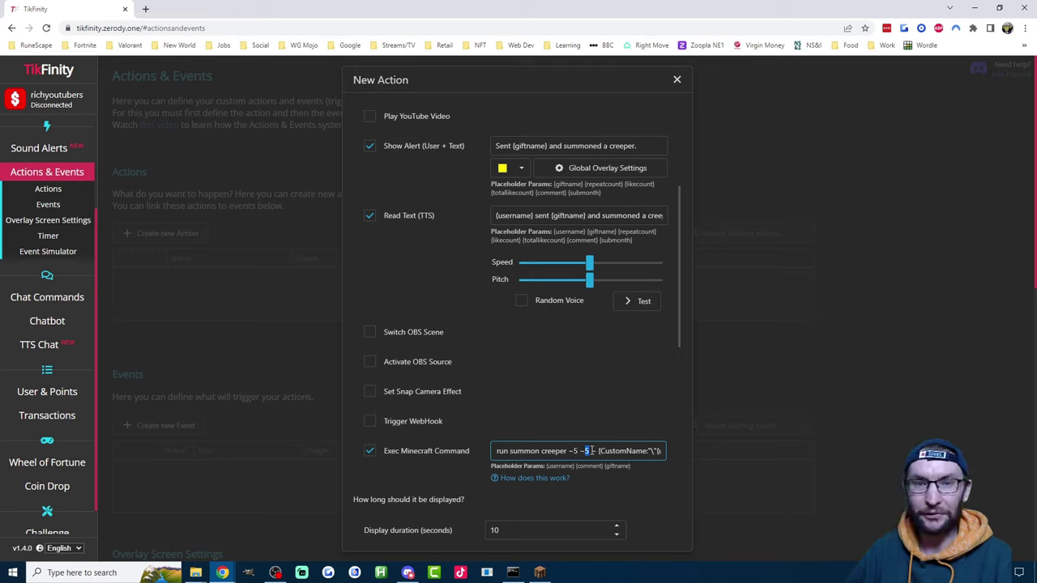
{"action": "left_click_drag", "start_coordinate": [596, 451], "coordinate": [687, 453]}
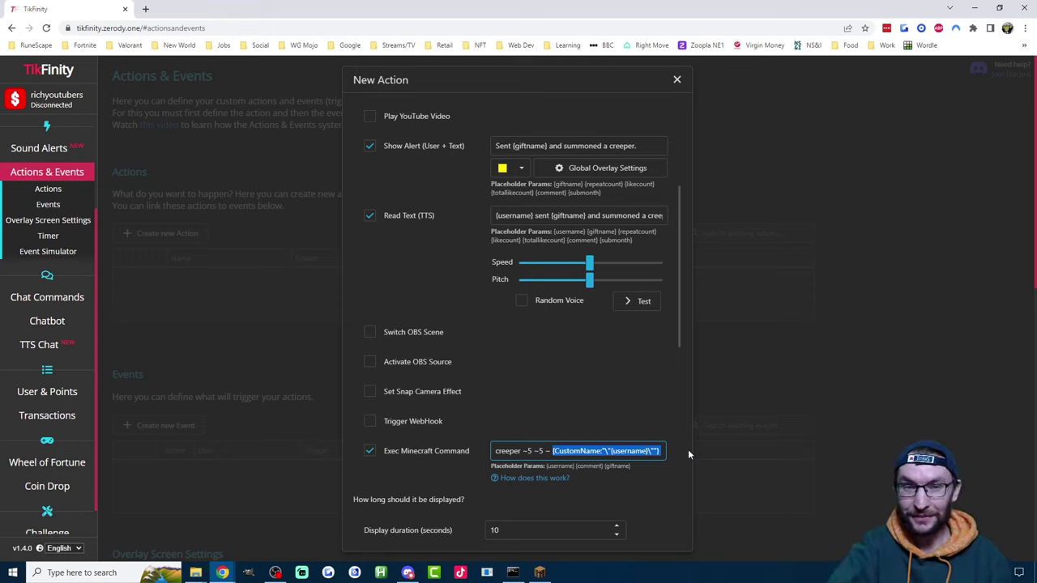
{"action": "left_click", "coordinate": [614, 450]}
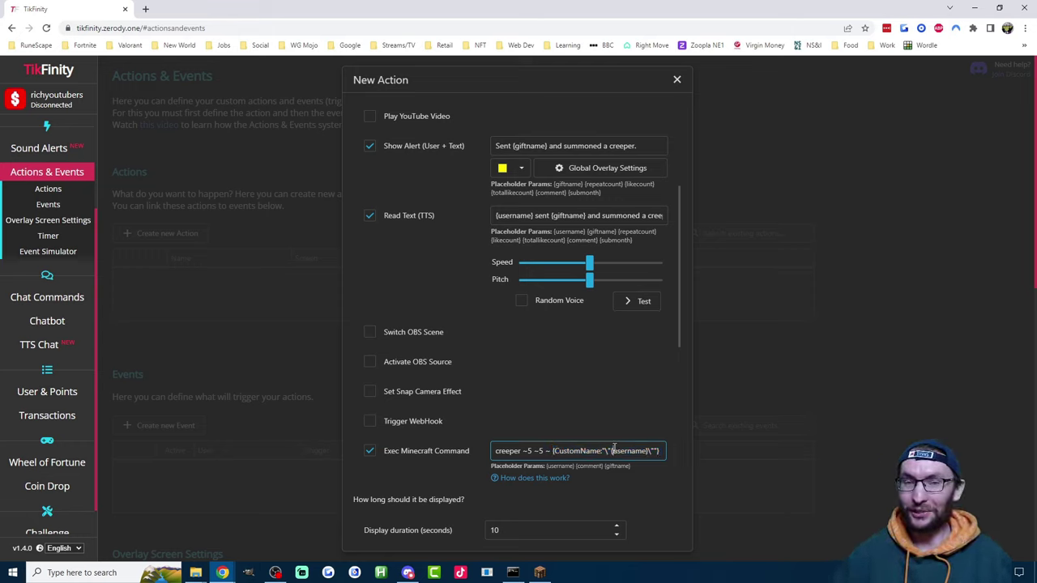
{"action": "key", "text": "Home"}
{"action": "left_click_drag", "start_coordinate": [565, 450], "coordinate": [533, 450]}
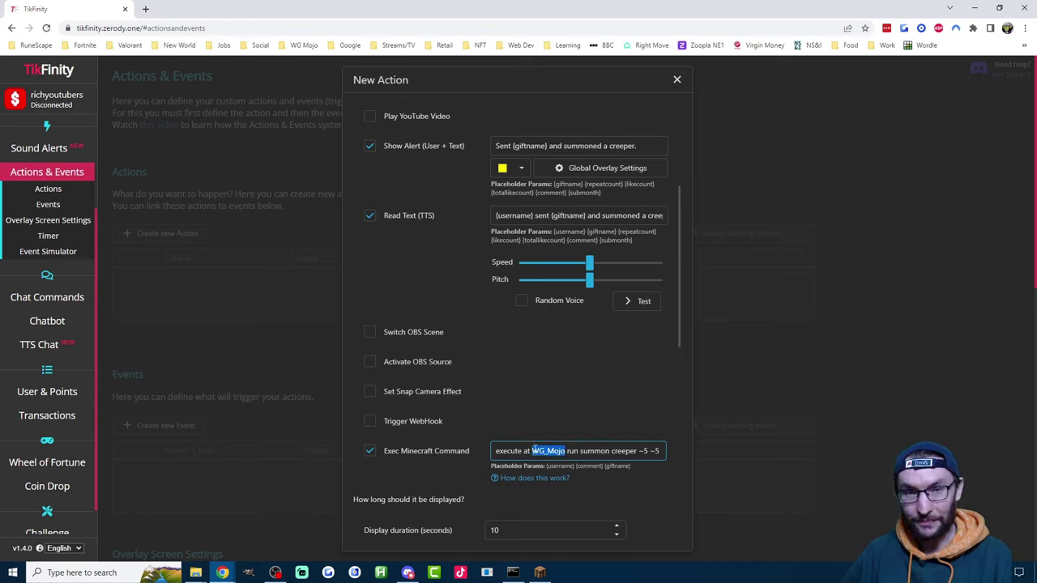
Set the Creeper Spawn action's display duration to 5 seconds and enable Repeat with gift combos
{"action": "scroll", "coordinate": [532, 450], "scroll_direction": "down", "scroll_amount": 3}
{"action": "triple_click", "coordinate": [599, 314]}
{"action": "type", "text": "5"}
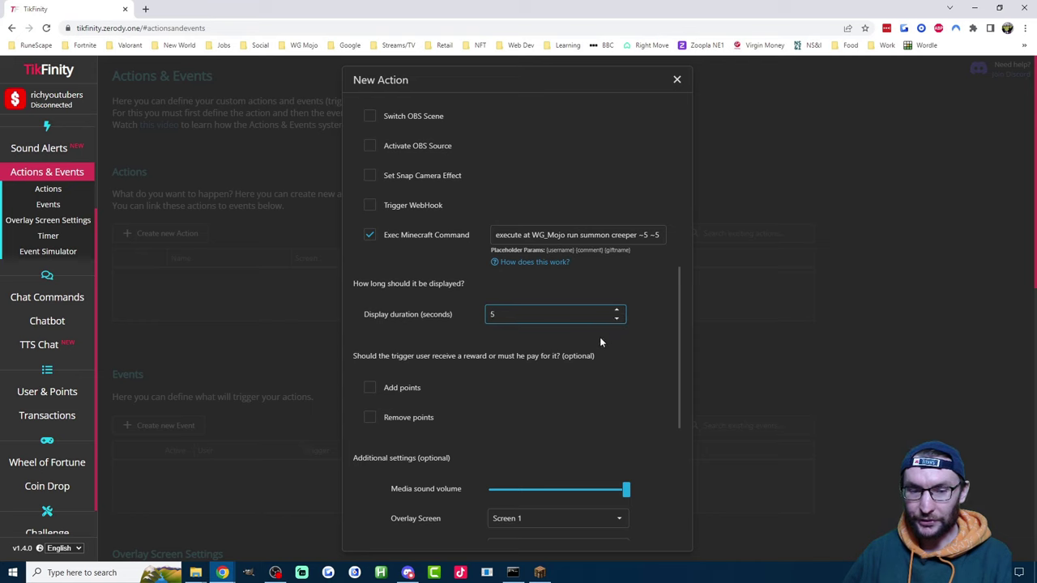
{"action": "scroll", "coordinate": [599, 339], "scroll_direction": "down", "scroll_amount": 4}
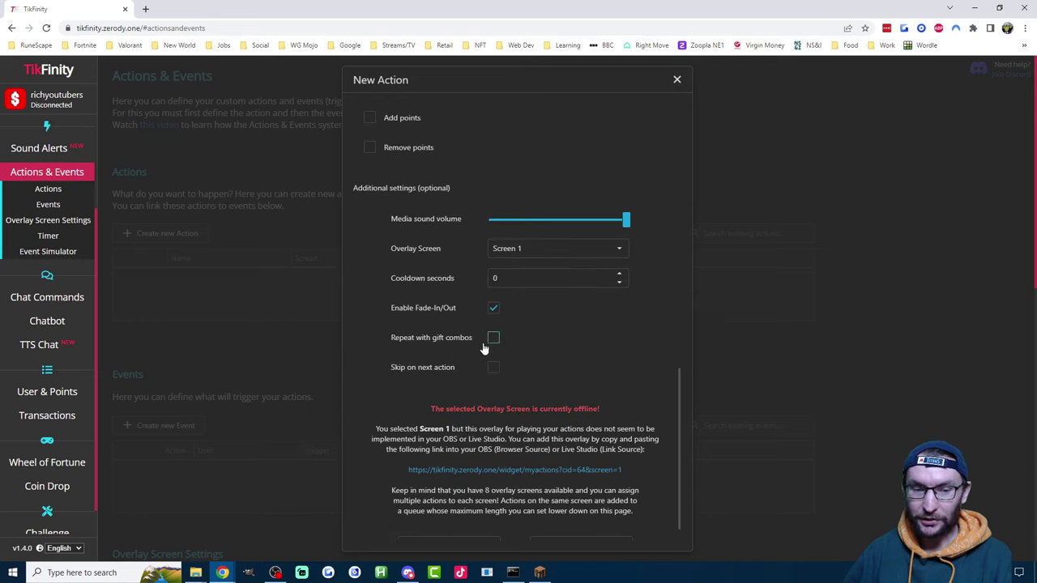
{"action": "left_click", "coordinate": [493, 338]}
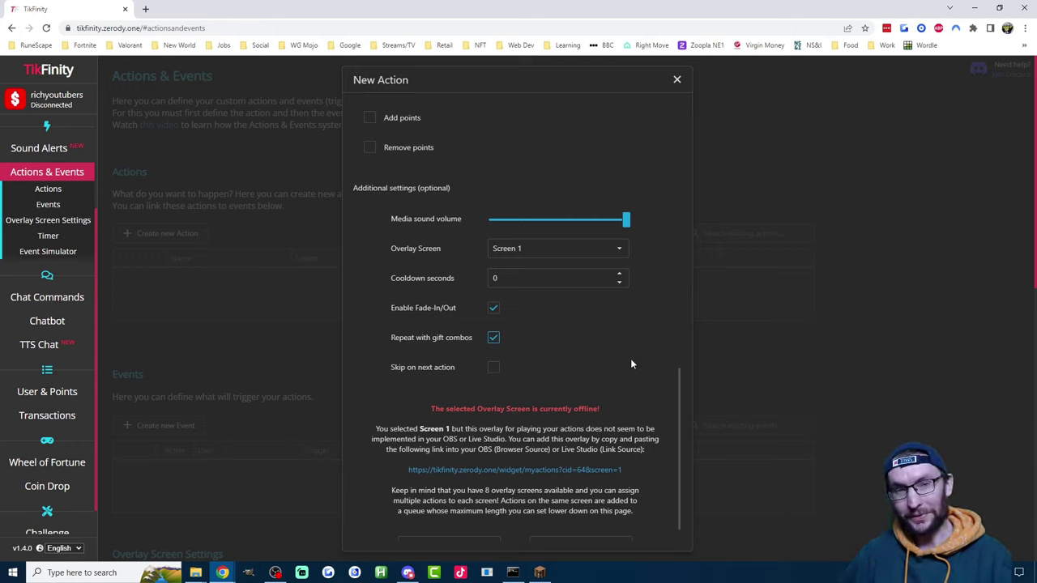
Read the overlay screen notice below the additional settings and save the Creeper Spawn action
{"action": "scroll", "coordinate": [632, 364], "scroll_direction": "down", "scroll_amount": 1}
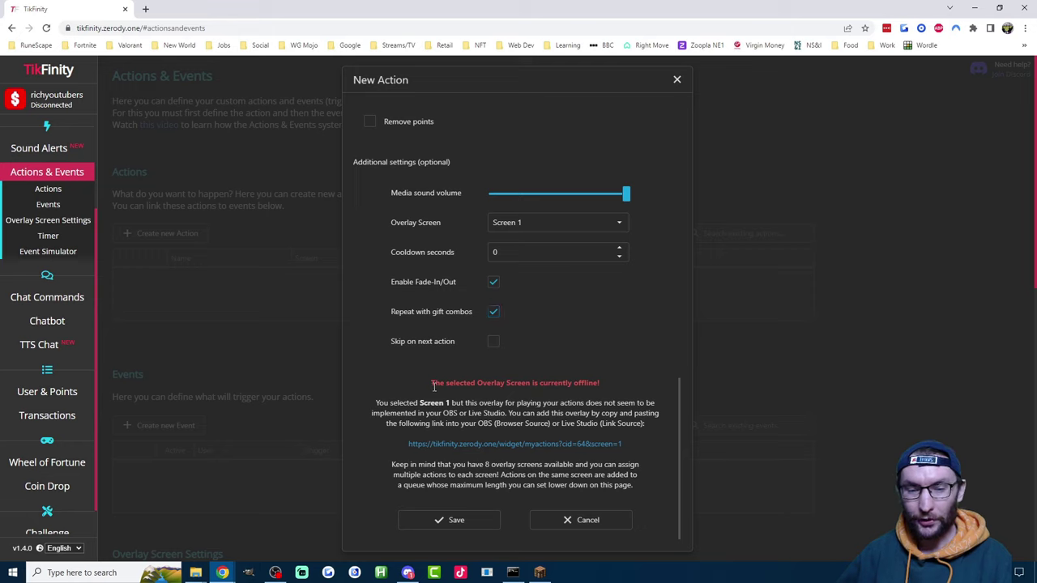
{"action": "left_click_drag", "start_coordinate": [430, 384], "coordinate": [601, 388]}
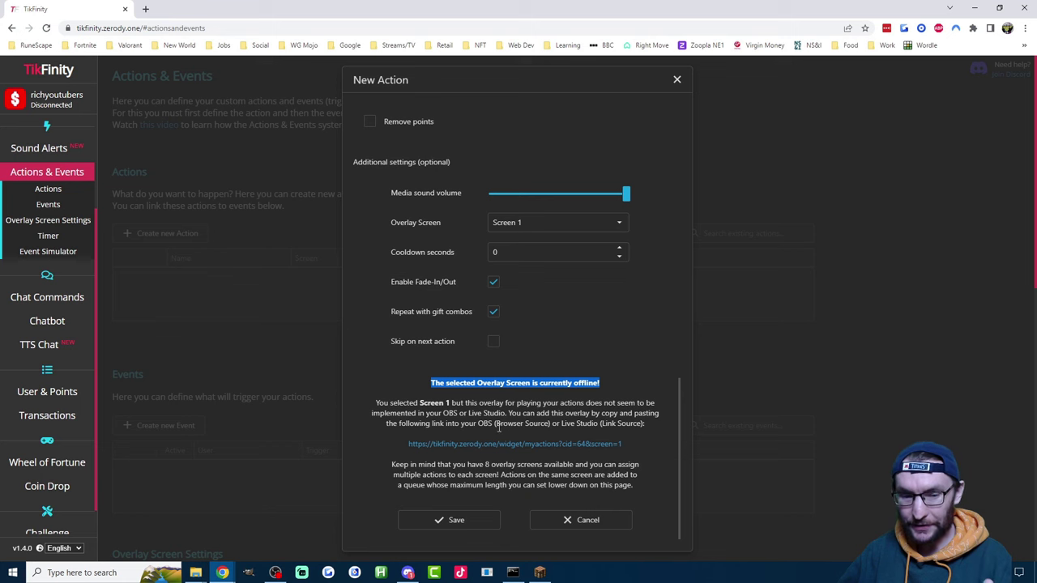
{"action": "left_click", "coordinate": [454, 520]}
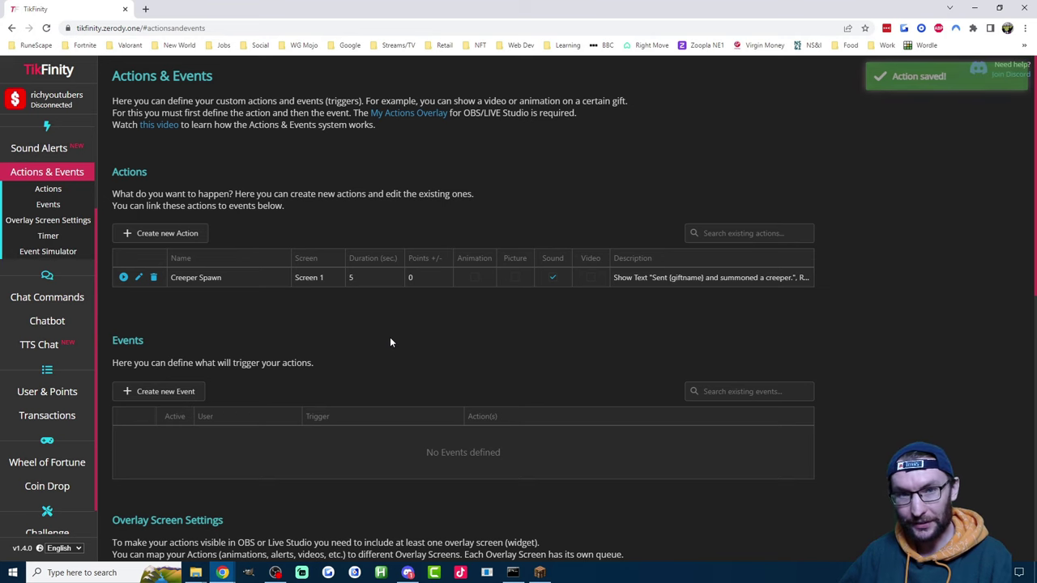
Create a new event that everyone can trigger by sending a specific gift, choosing Sunglasses as the gift
{"action": "left_click", "coordinate": [188, 395]}
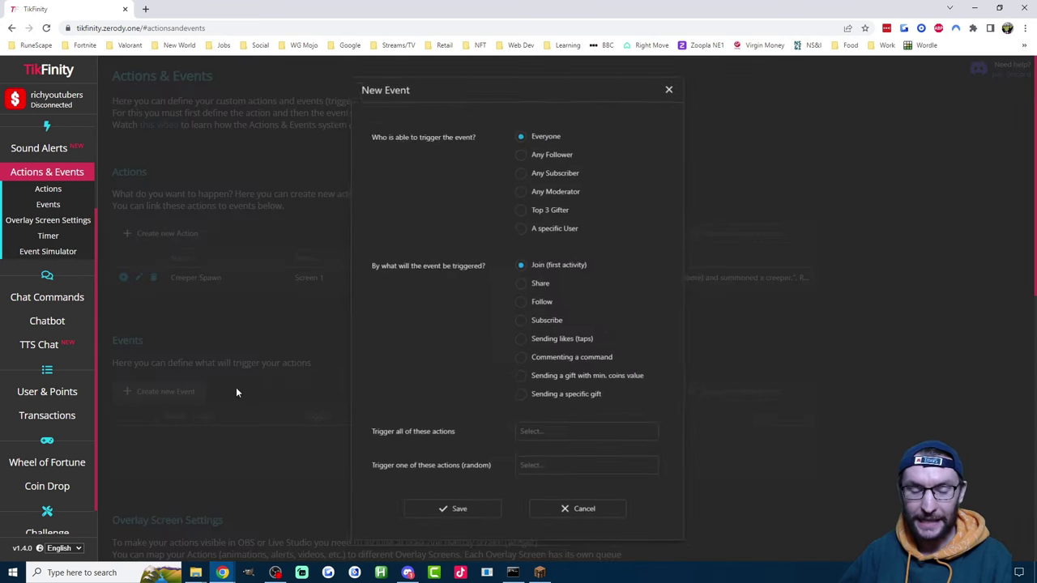
{"action": "left_click", "coordinate": [536, 401]}
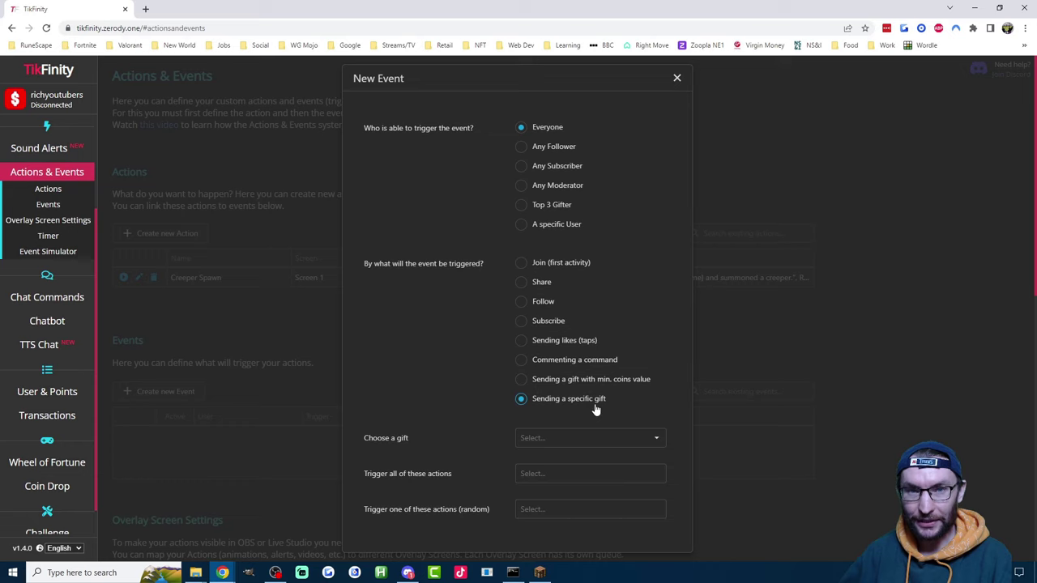
{"action": "left_click", "coordinate": [551, 441]}
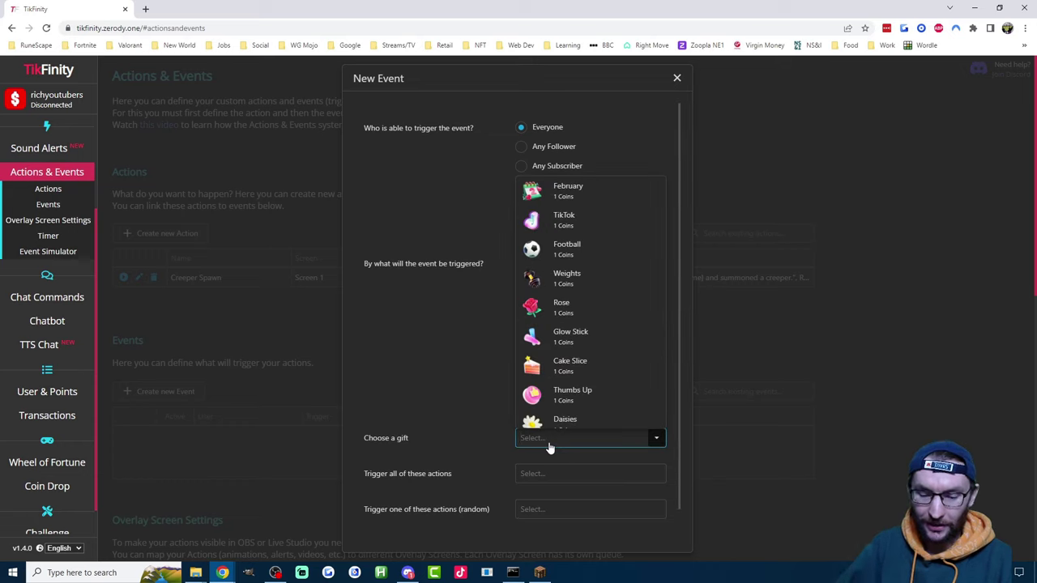
{"action": "type", "text": "sung"}
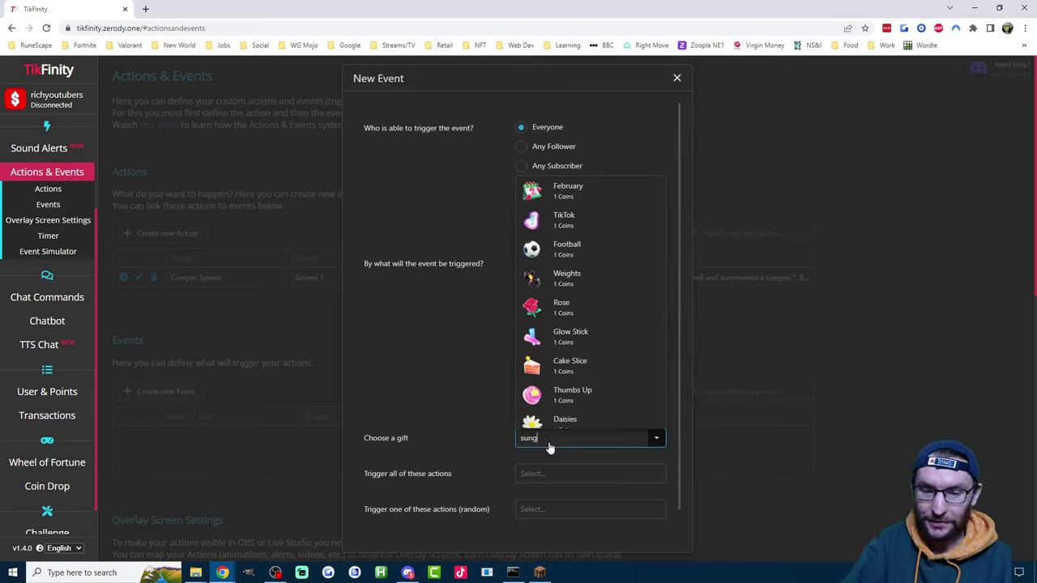
{"action": "left_click", "coordinate": [559, 460]}
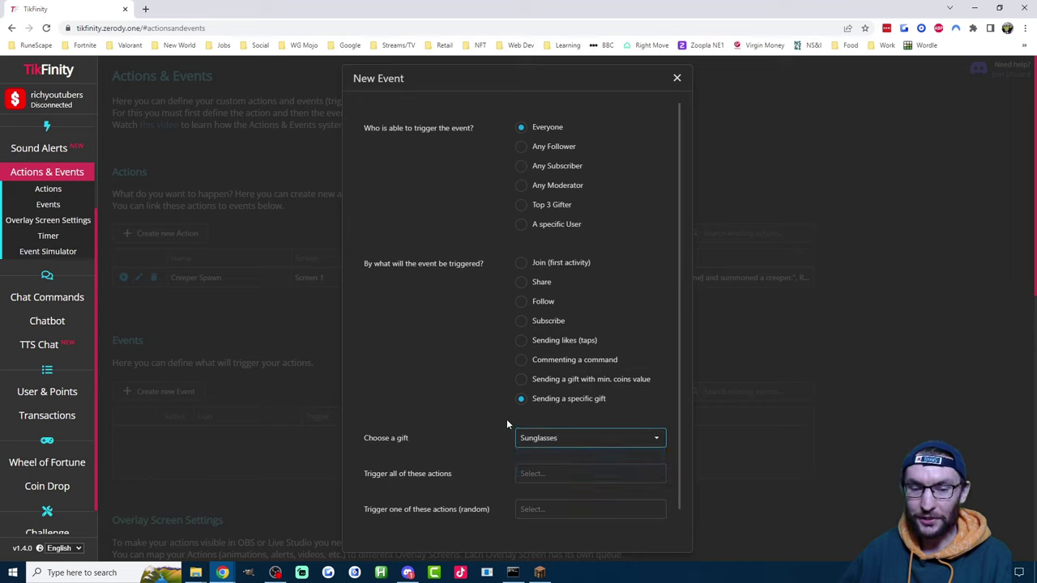
Set the Sunglasses gift event to trigger the Creeper Spawn action and save the event
{"action": "scroll", "coordinate": [463, 370], "scroll_direction": "down", "scroll_amount": 1}
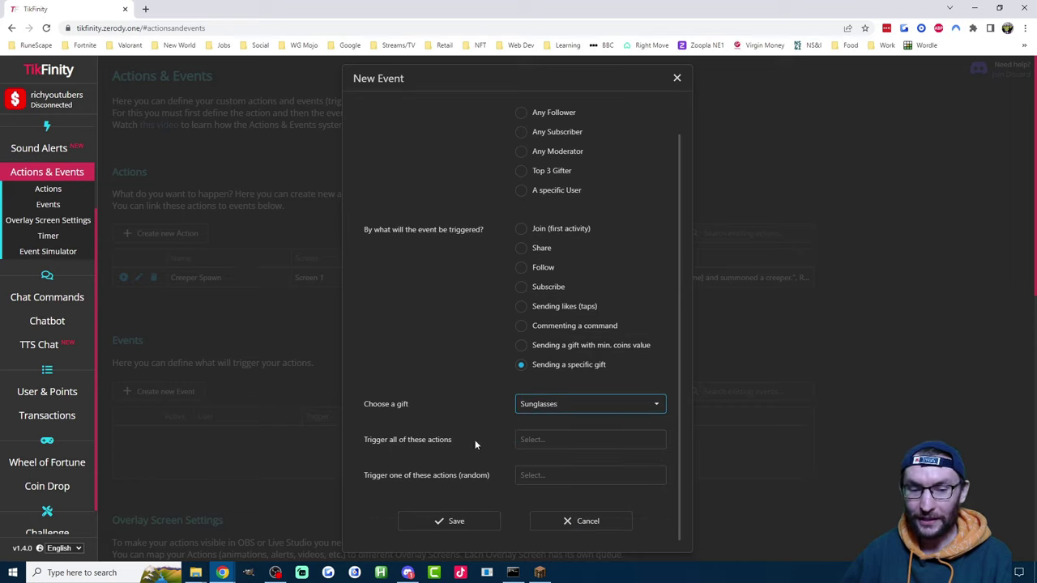
{"action": "left_click", "coordinate": [532, 441]}
{"action": "left_click", "coordinate": [545, 459]}
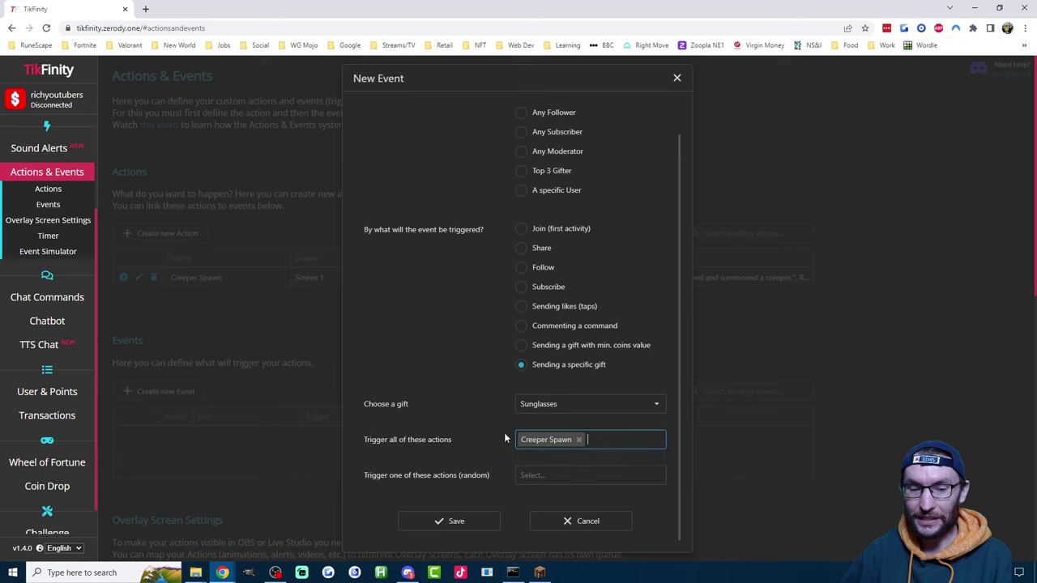
{"action": "left_click", "coordinate": [478, 524]}
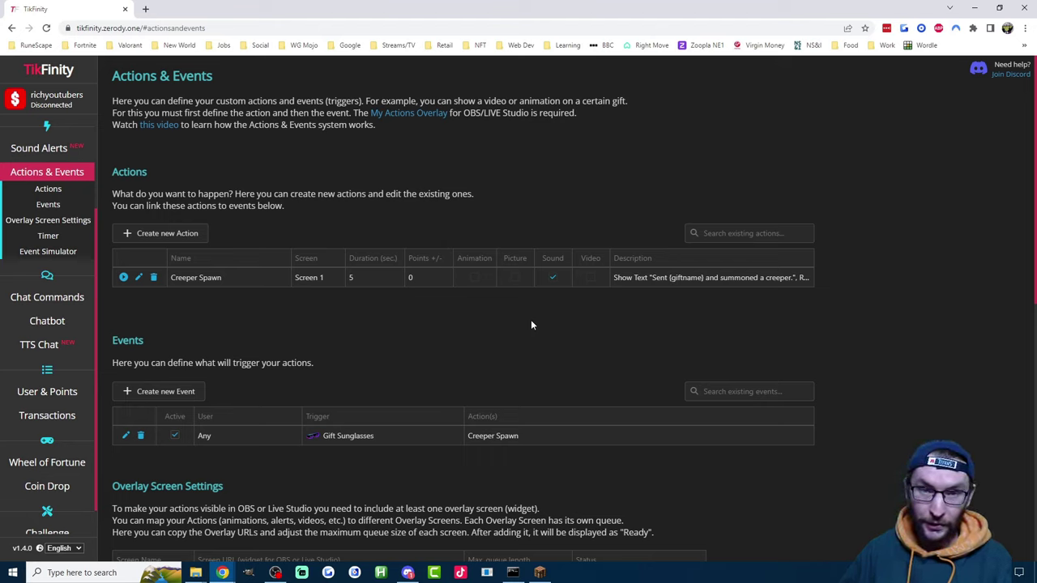
Check which overlay screen the Creeper Spawn action is assigned to and copy the Screen 1 widget URL
{"action": "scroll", "coordinate": [445, 292], "scroll_direction": "down", "scroll_amount": 3}
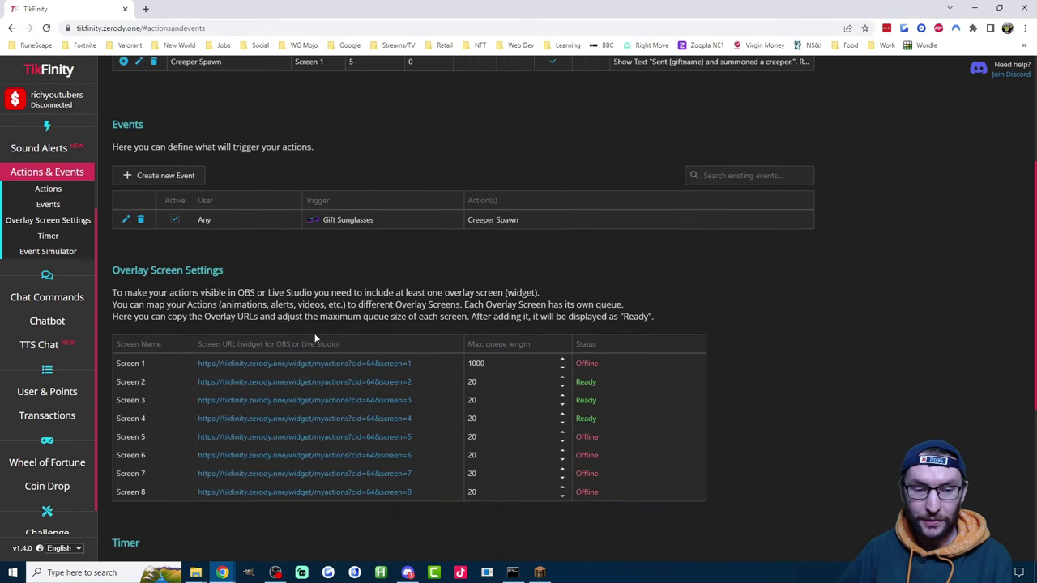
{"action": "left_click", "coordinate": [293, 366]}
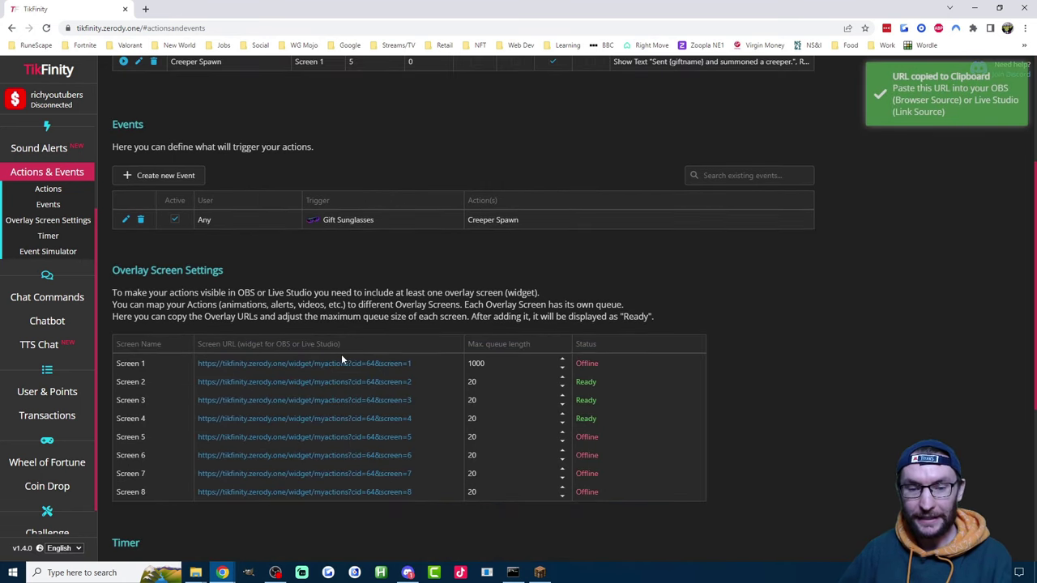
{"action": "scroll", "coordinate": [164, 423], "scroll_direction": "up", "scroll_amount": 1}
{"action": "left_click_drag", "start_coordinate": [165, 419], "coordinate": [113, 417]}
{"action": "scroll", "coordinate": [194, 391], "scroll_direction": "up", "scroll_amount": 2}
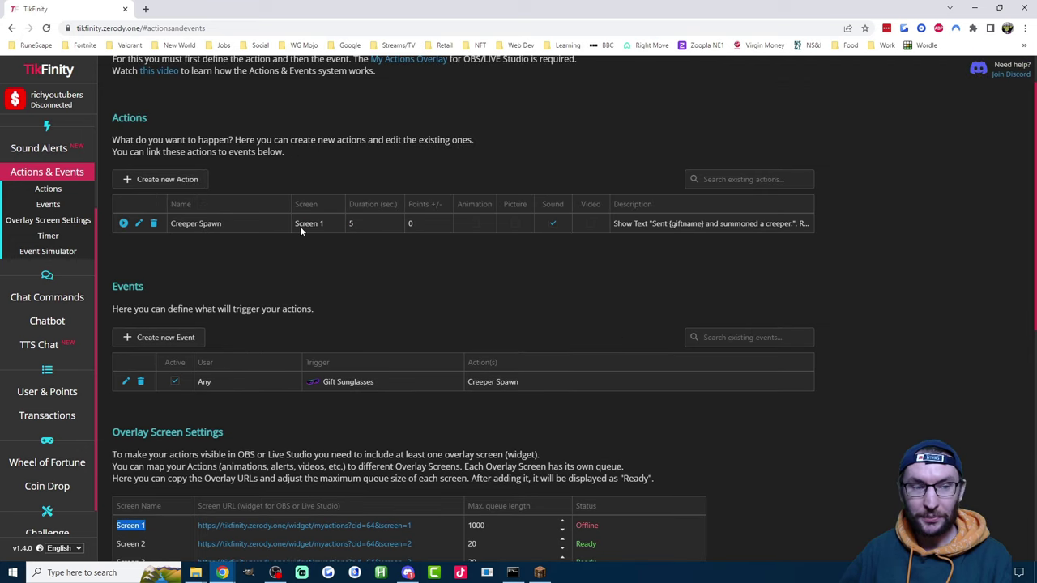
{"action": "scroll", "coordinate": [449, 319], "scroll_direction": "down", "scroll_amount": 4}
{"action": "left_click", "coordinate": [366, 315]}
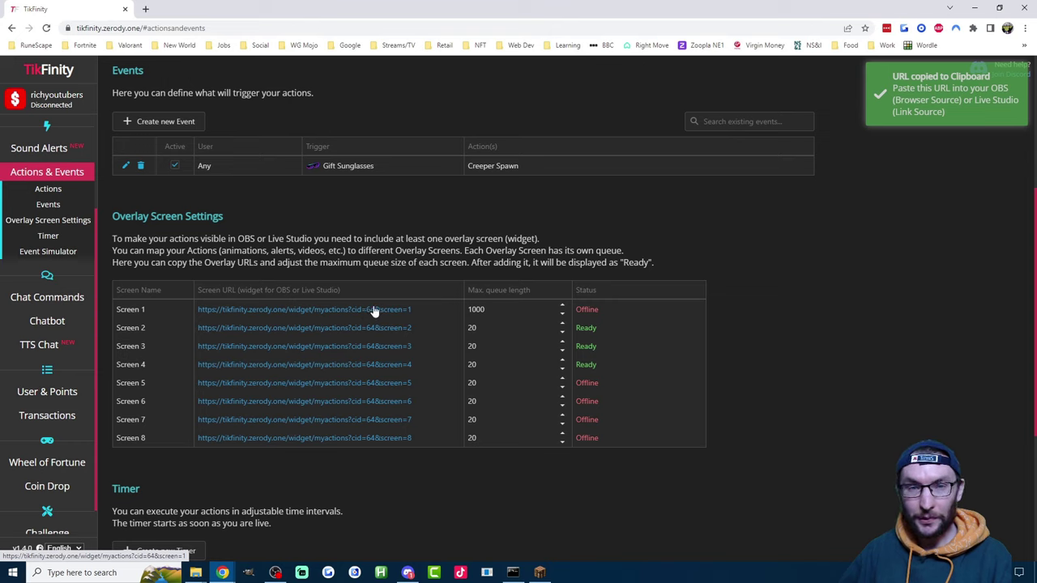
{"action": "double_click", "coordinate": [469, 309]}
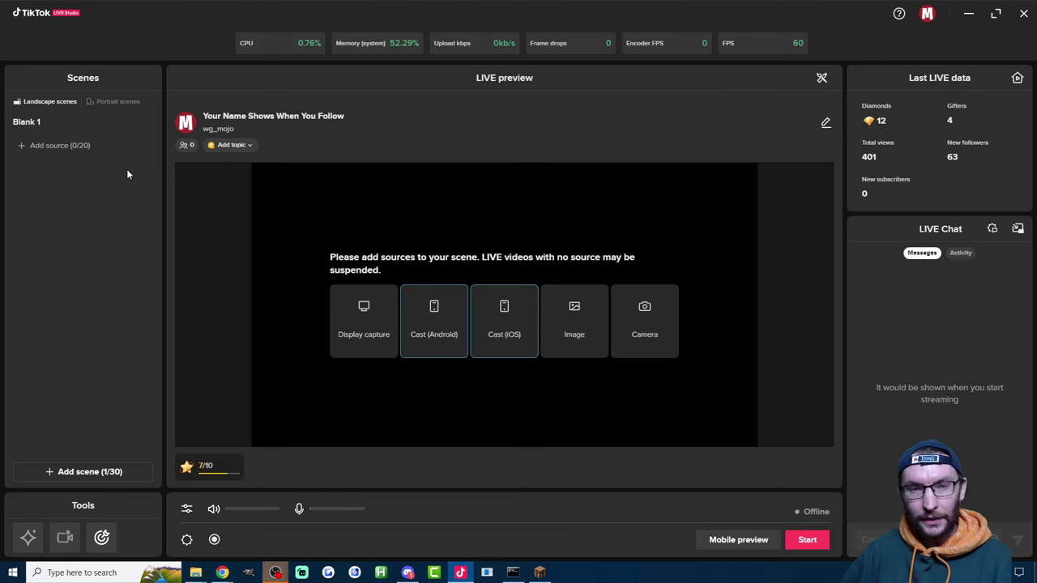
In TikTok LIVE Studio, add a link source using the copied Screen 1 widget URL with custom resolution off and sound on
{"action": "left_click", "coordinate": [61, 147]}
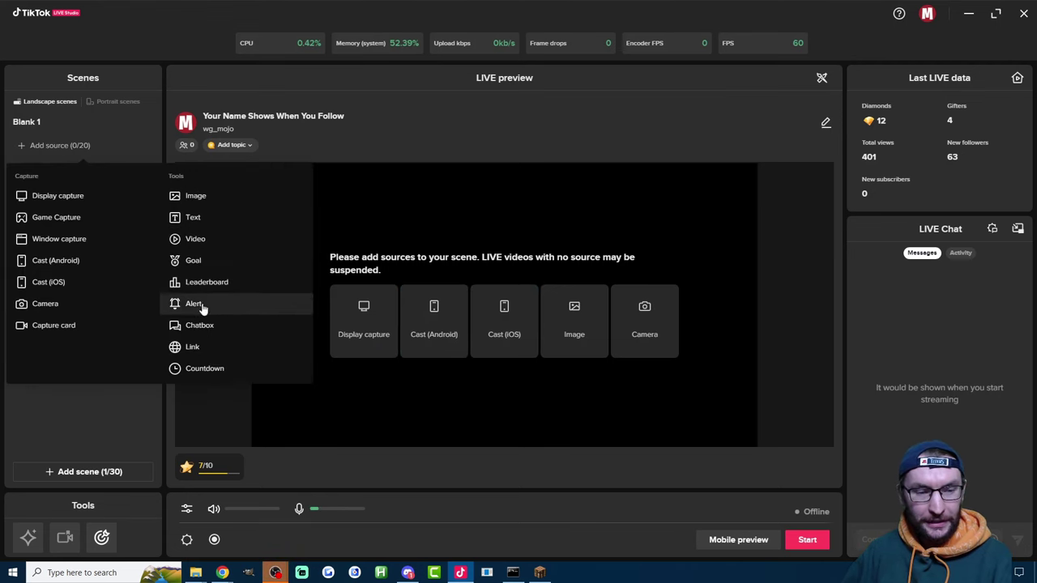
{"action": "left_click", "coordinate": [192, 346]}
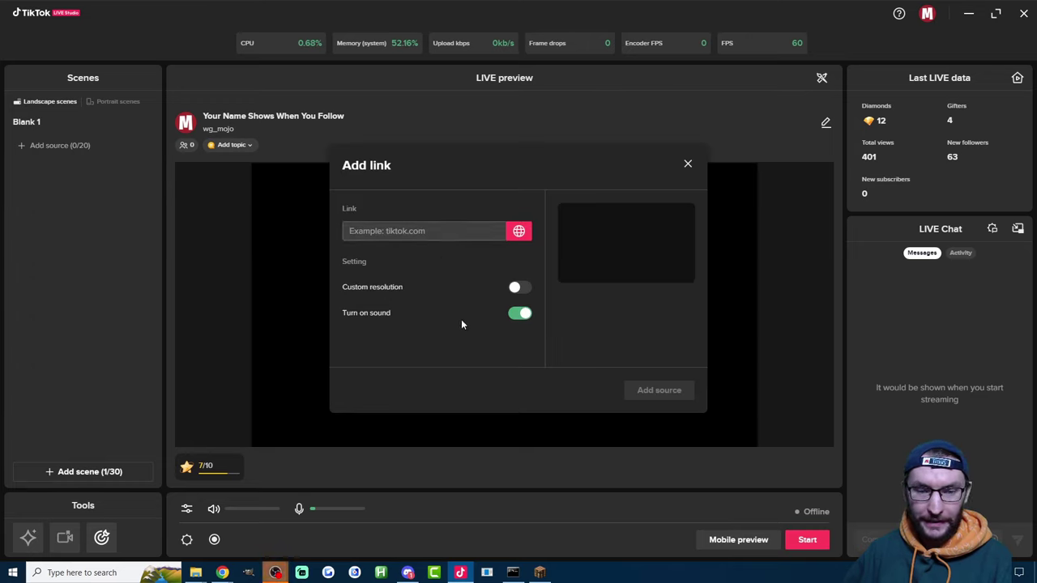
{"action": "key", "text": "ctrl+v"}
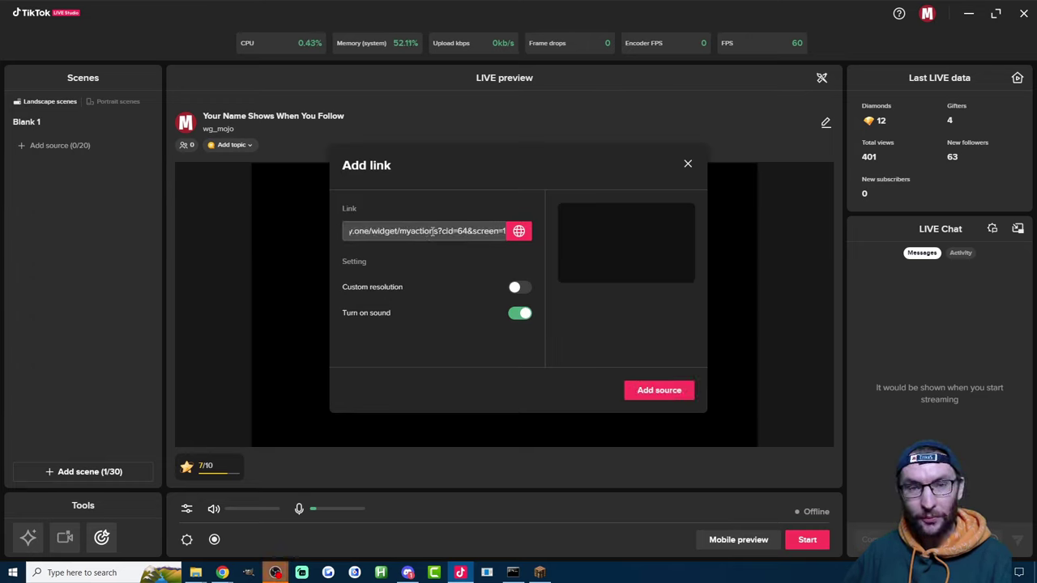
{"action": "left_click", "coordinate": [520, 289]}
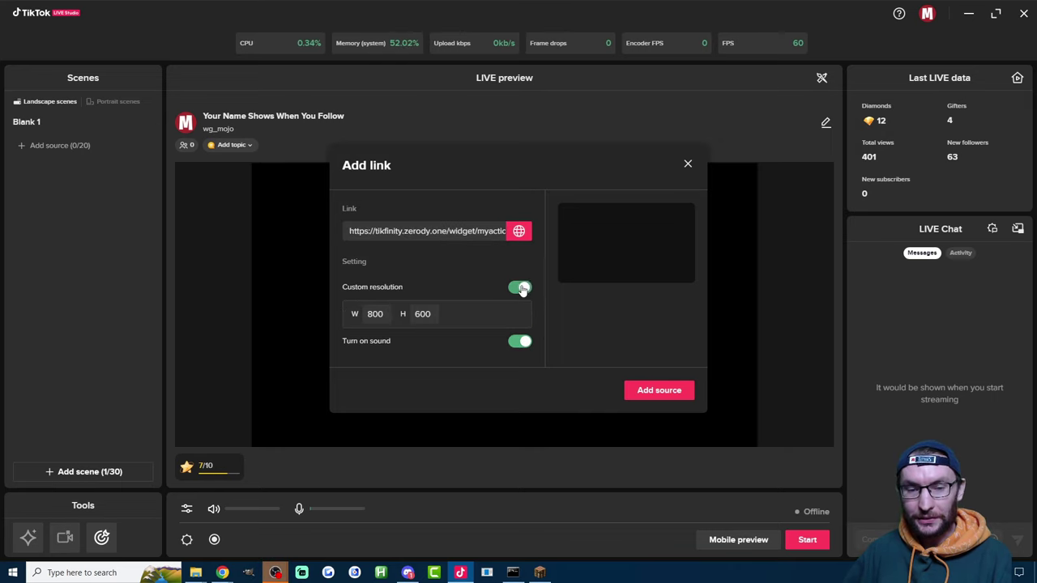
{"action": "left_click", "coordinate": [522, 289]}
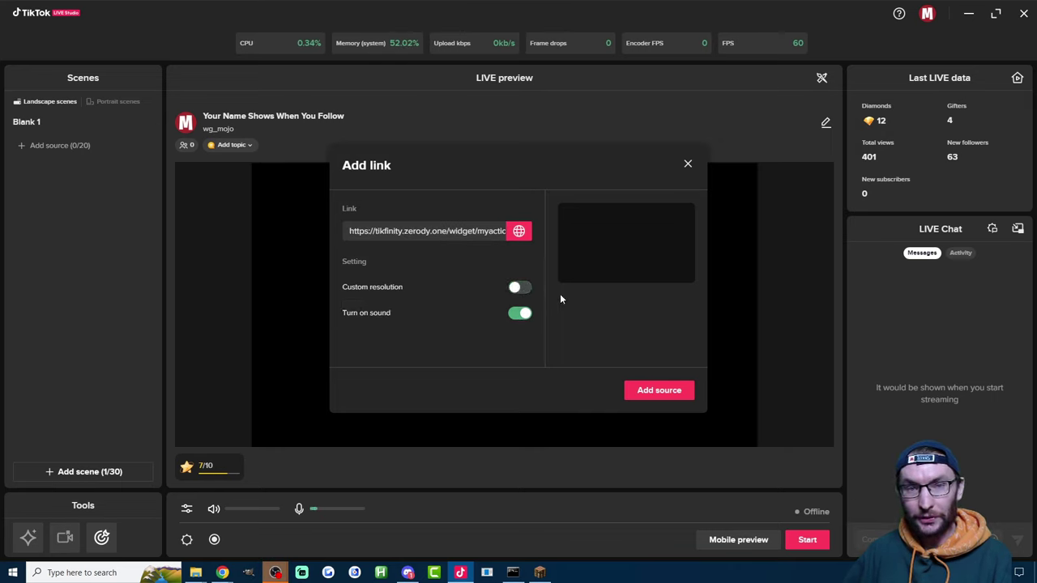
{"action": "left_click", "coordinate": [658, 390]}
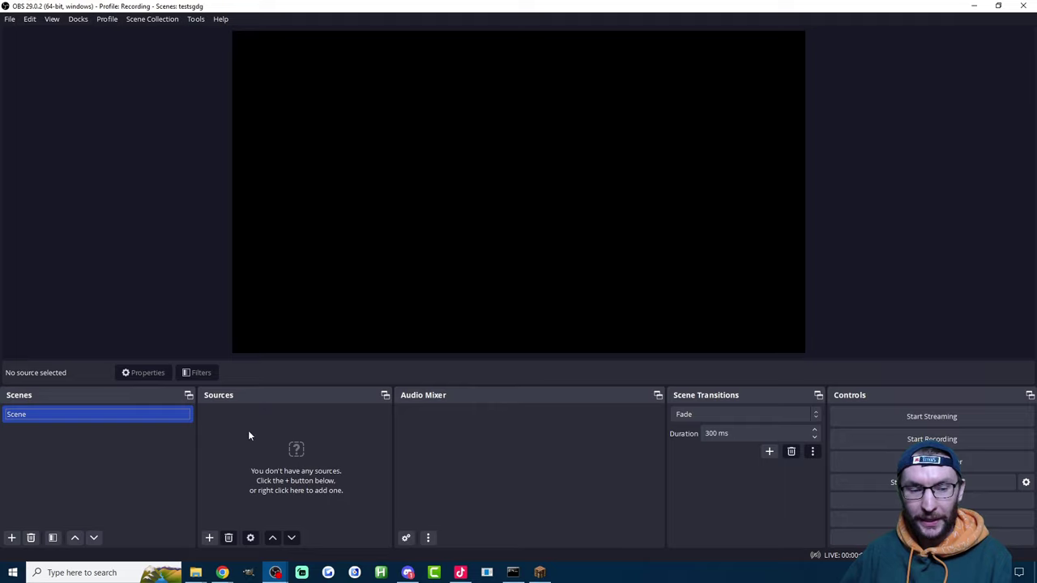
In OBS, add a new Browser source to the scene and set its URL to the copied Screen 1 widget URL
{"action": "left_click", "coordinate": [209, 538]}
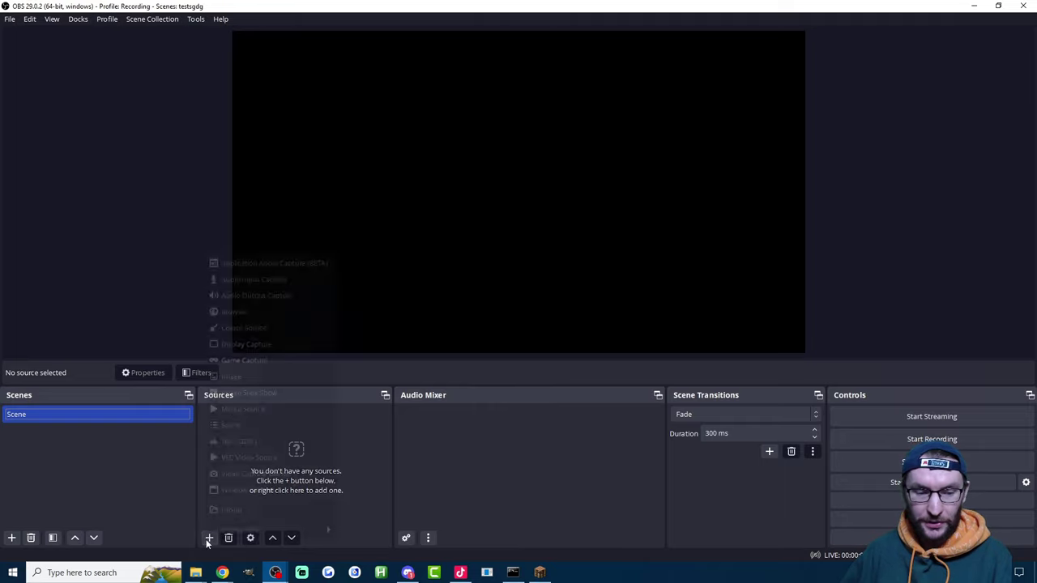
{"action": "left_click", "coordinate": [237, 312]}
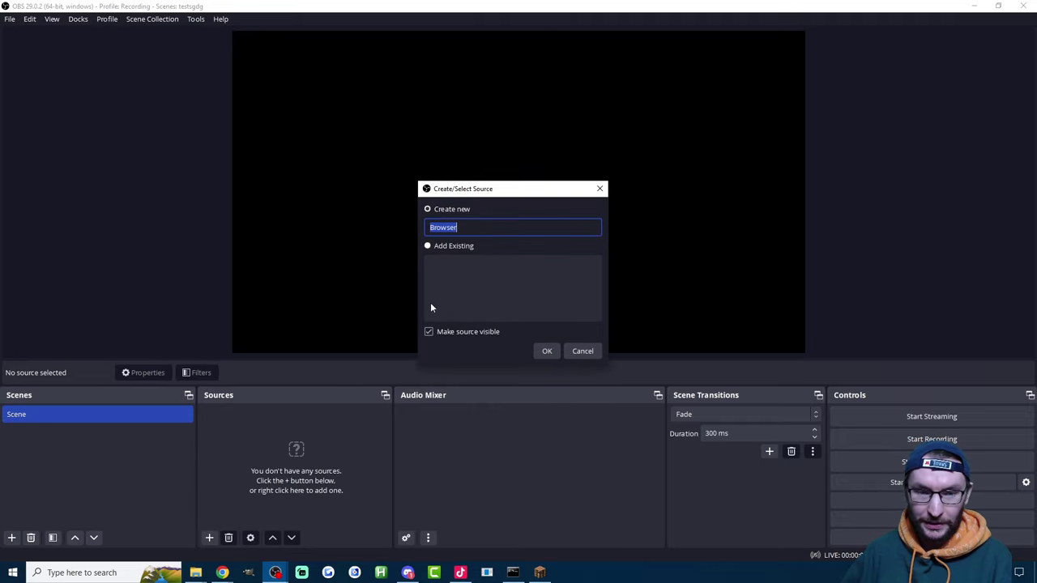
{"action": "left_click", "coordinate": [549, 355]}
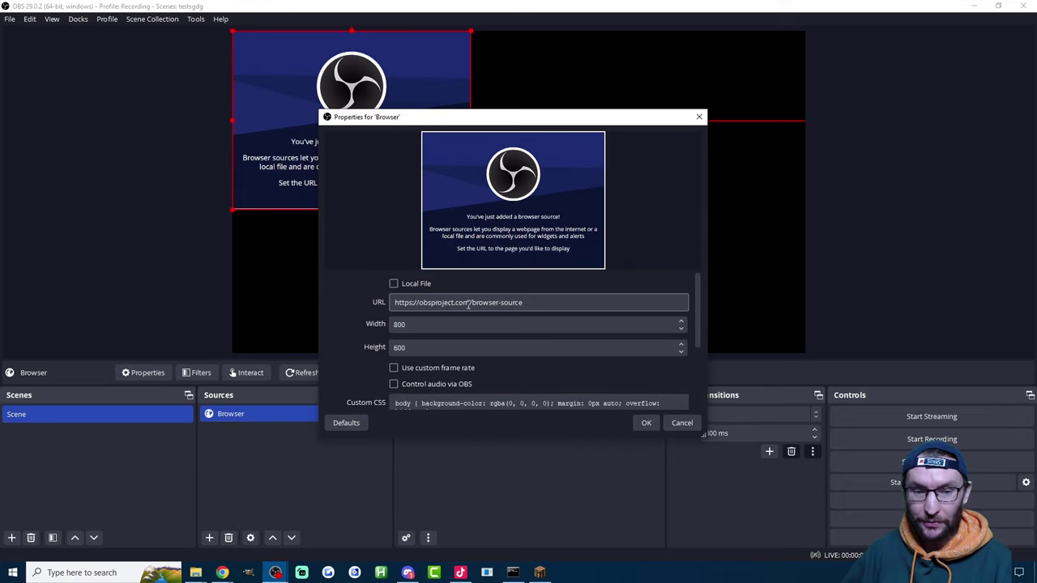
{"action": "triple_click", "coordinate": [470, 302]}
{"action": "key", "text": "ctrl+v"}
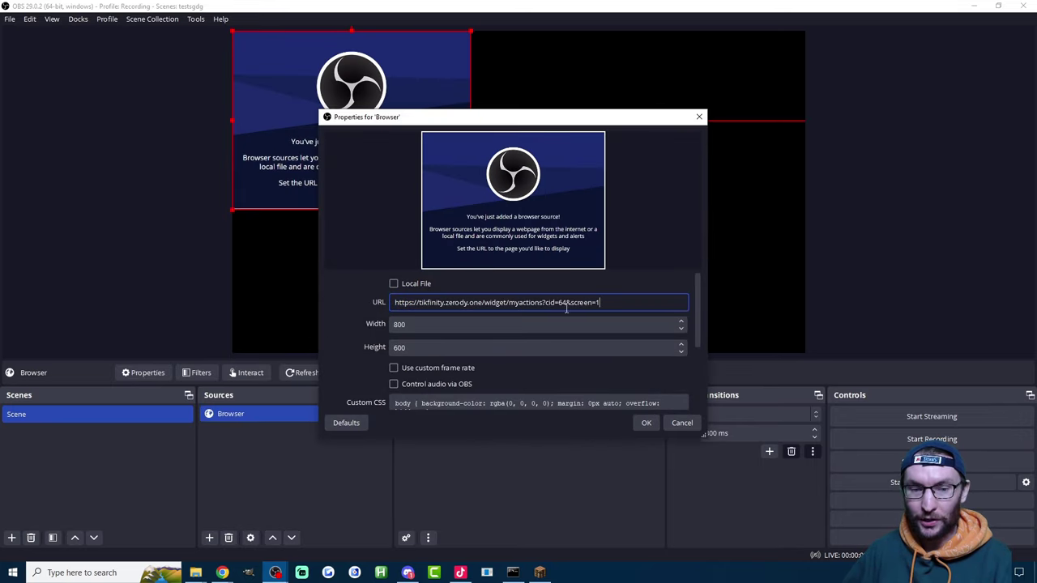
Enable shutting down the Browser source when not visible and confirm its properties
{"action": "scroll", "coordinate": [520, 365], "scroll_direction": "down", "scroll_amount": 3}
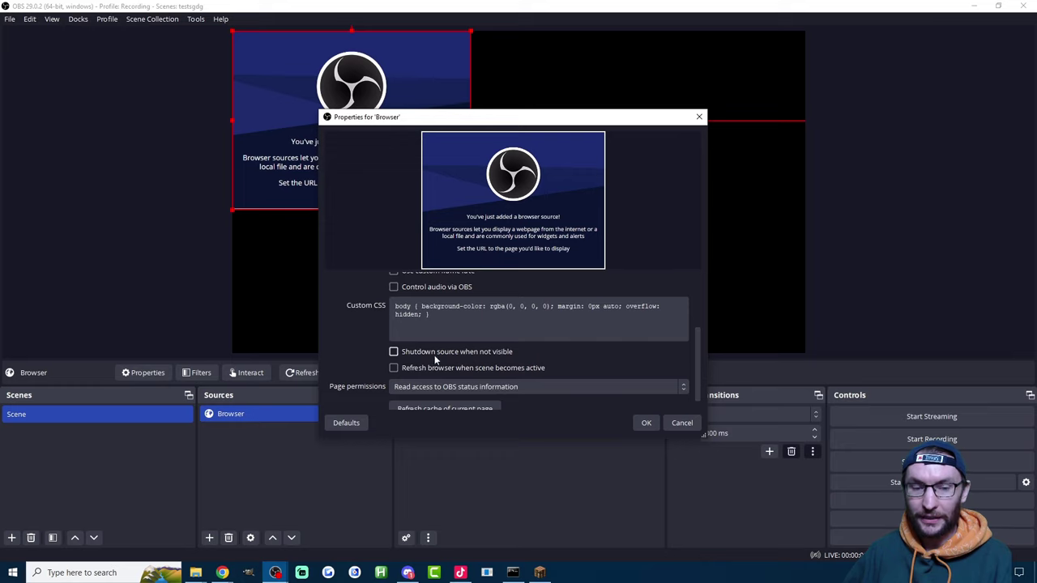
{"action": "scroll", "coordinate": [516, 353], "scroll_direction": "up", "scroll_amount": 1}
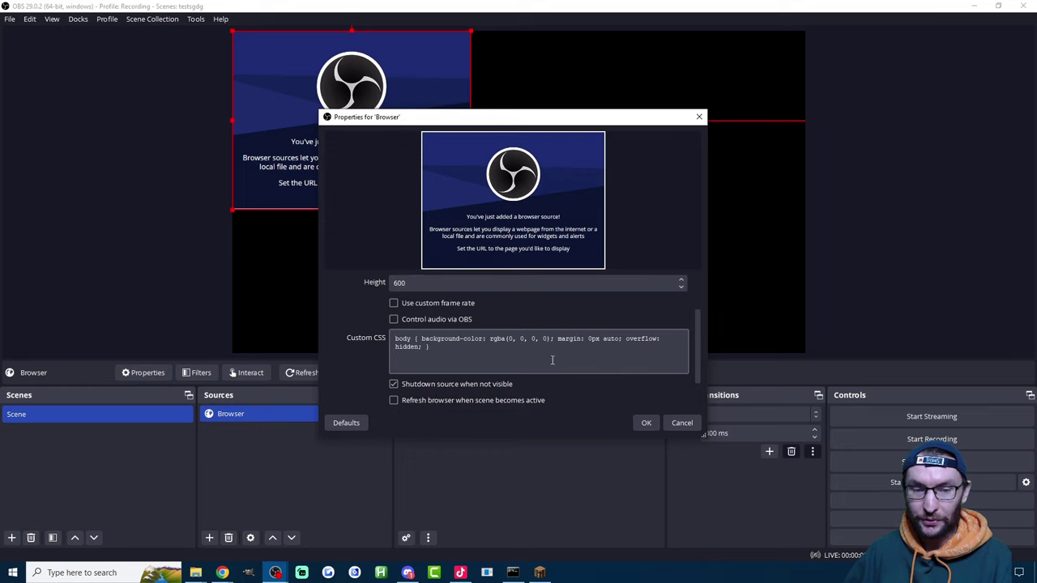
{"action": "left_click", "coordinate": [646, 421]}
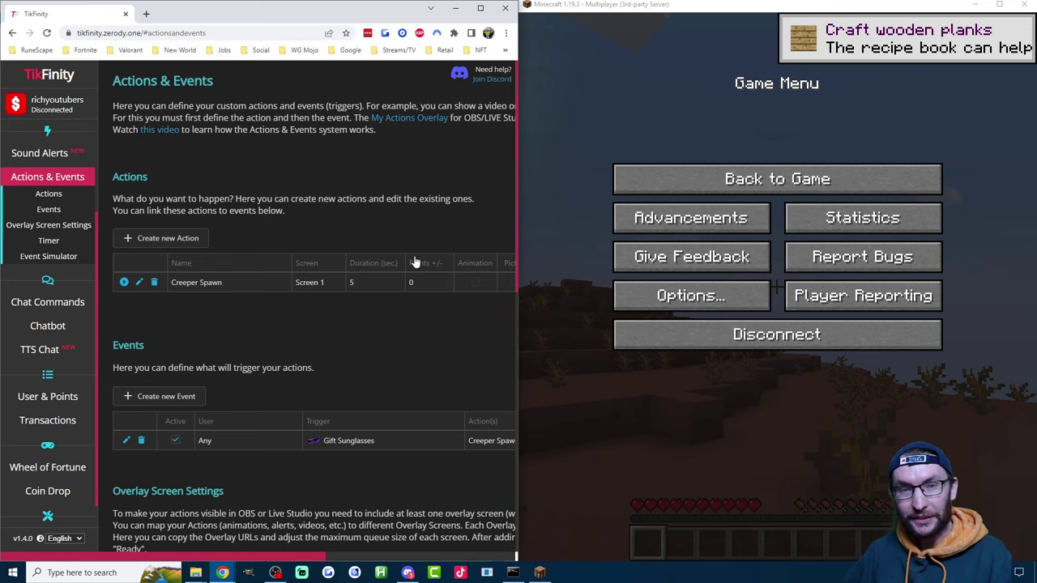
Back in TikFinity, review the Creeper Spawn action's alert text, text-to-speech message and Minecraft command, then close it without changes
{"action": "left_click", "coordinate": [224, 282]}
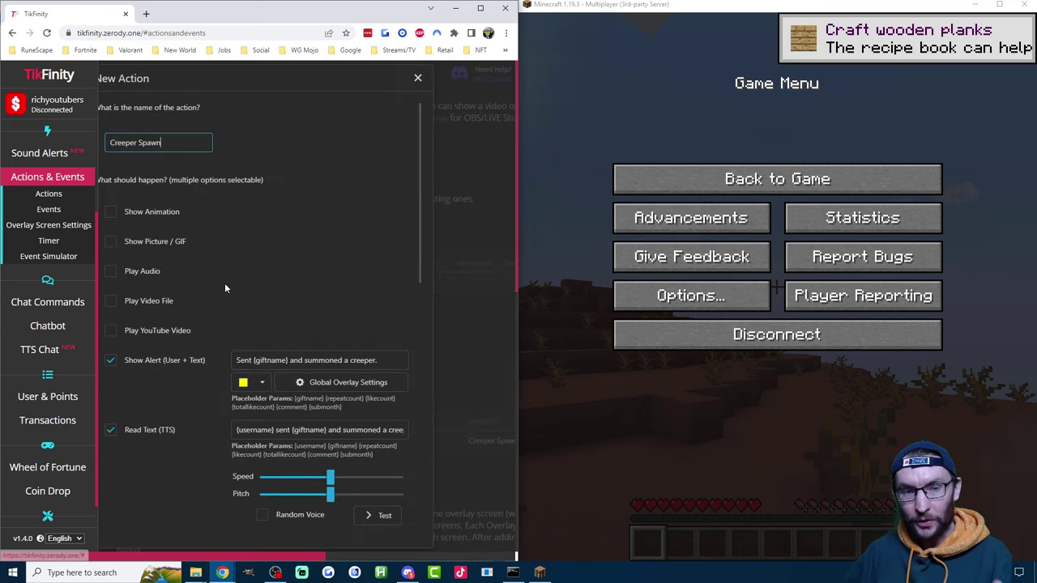
{"action": "scroll", "coordinate": [297, 285], "scroll_direction": "down", "scroll_amount": 3}
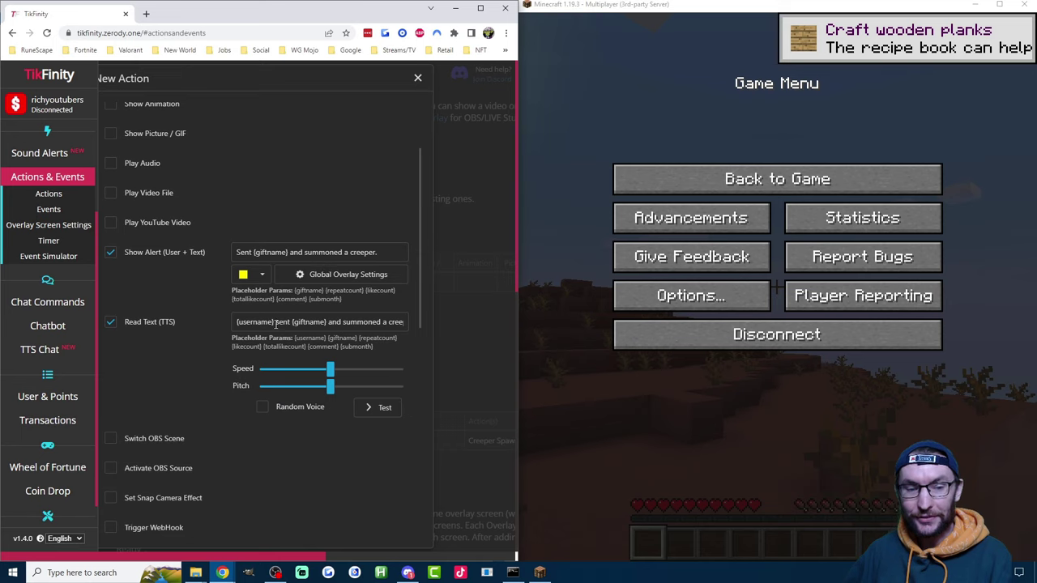
{"action": "left_click_drag", "start_coordinate": [276, 324], "coordinate": [418, 327]}
{"action": "left_click", "coordinate": [345, 322]}
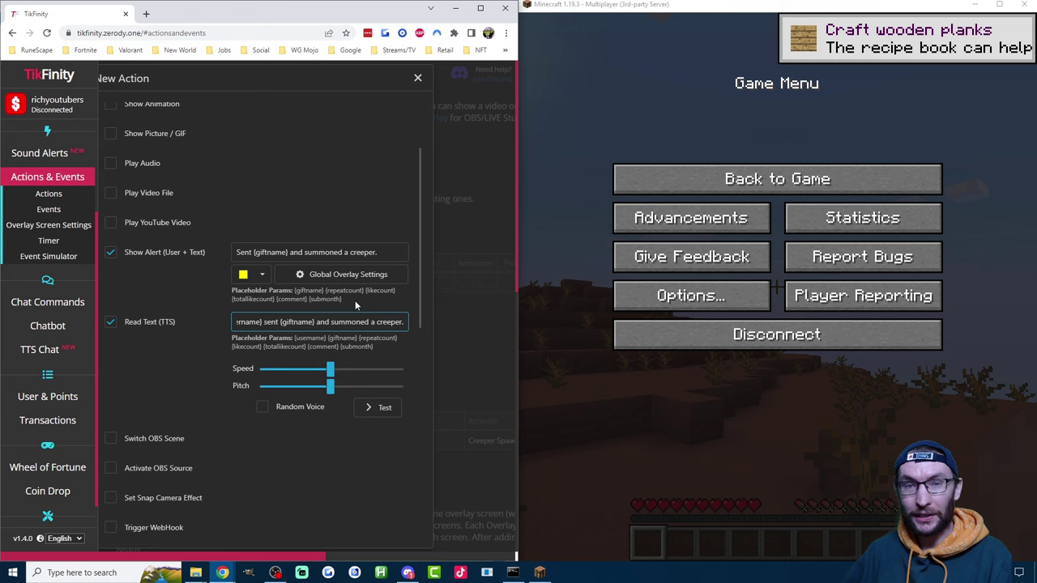
{"action": "scroll", "coordinate": [358, 296], "scroll_direction": "down", "scroll_amount": 3}
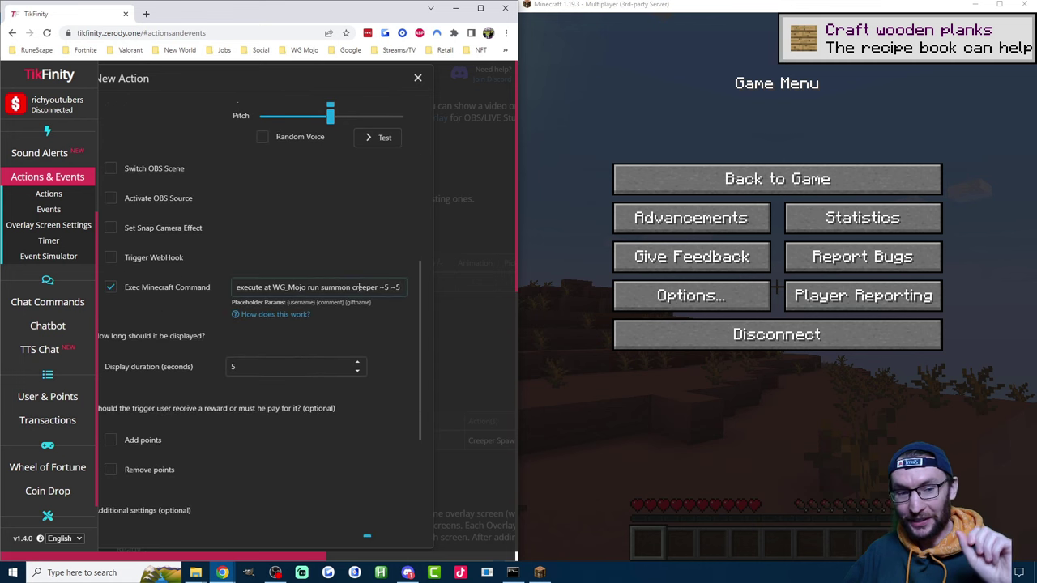
{"action": "scroll", "coordinate": [368, 243], "scroll_direction": "up", "scroll_amount": 1}
{"action": "left_click", "coordinate": [417, 77]}
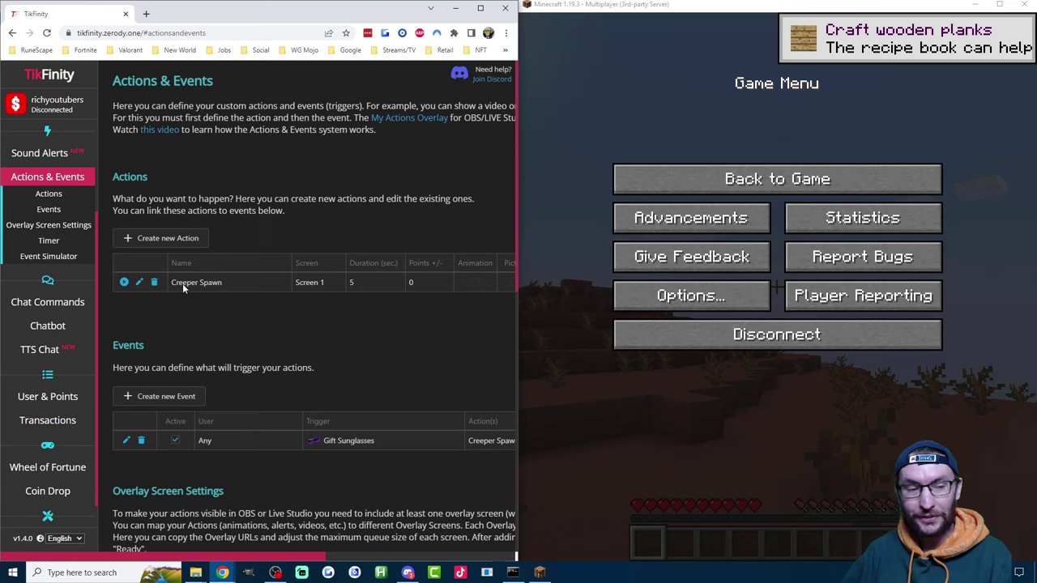
Run the Creeper Spawn action as a test and resume the Minecraft game to watch it
{"action": "left_click", "coordinate": [124, 283]}
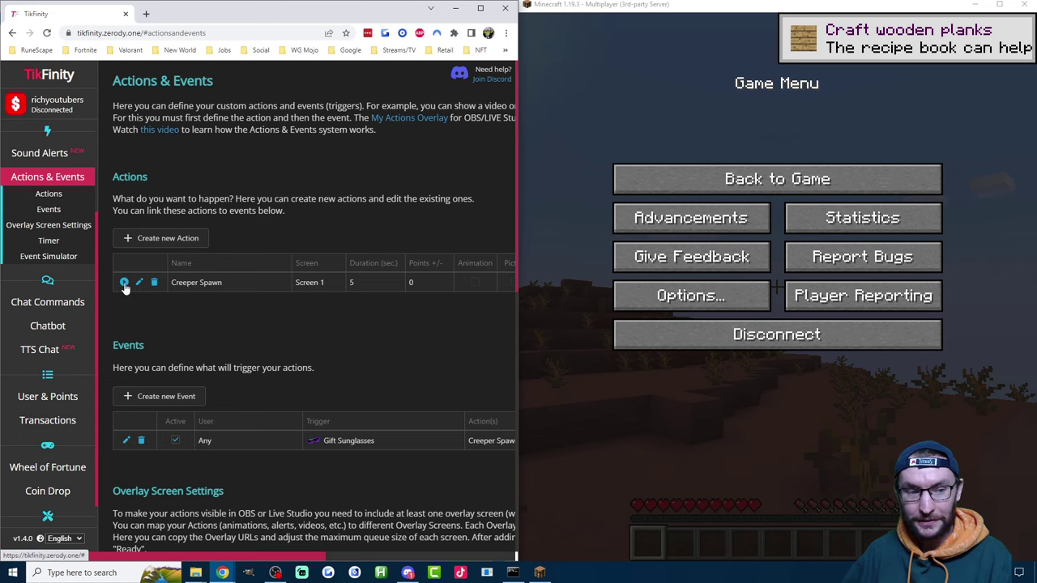
{"action": "left_click", "coordinate": [717, 184]}
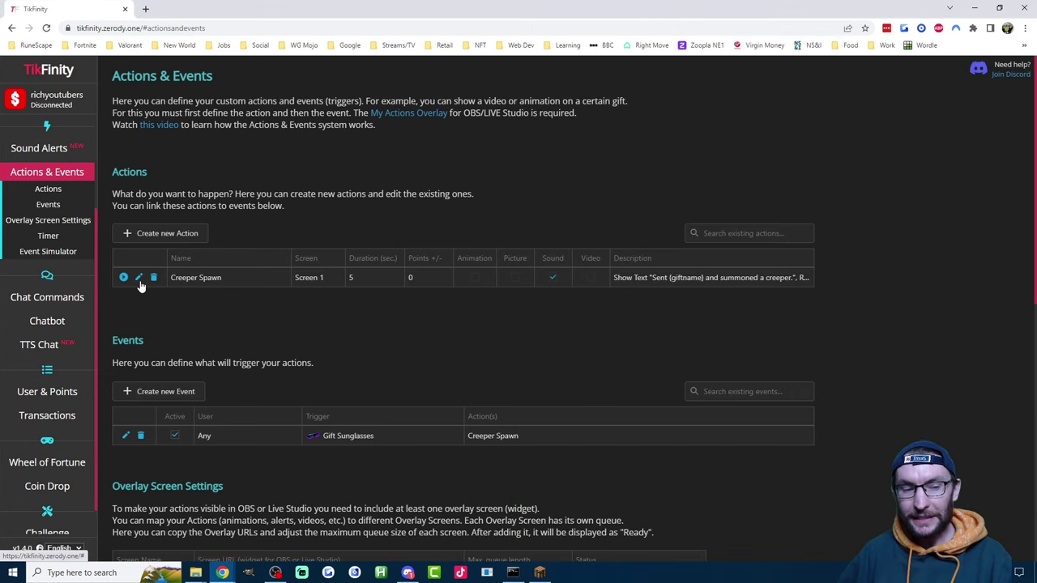
Open the Creeper Spawn action, examine the mob name and coordinates in its Minecraft command, and close it without changes
{"action": "left_click", "coordinate": [138, 278]}
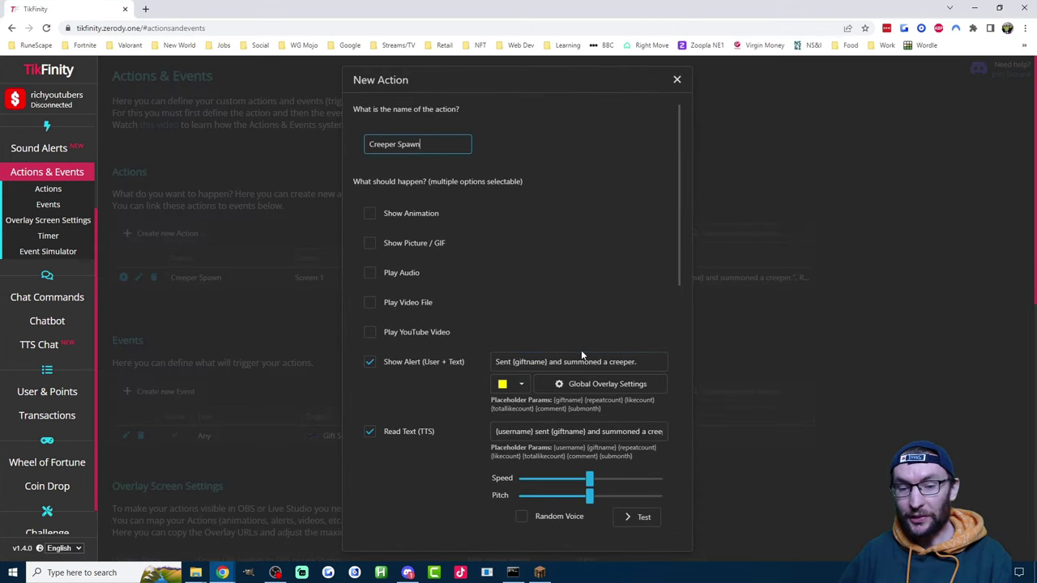
{"action": "scroll", "coordinate": [581, 350], "scroll_direction": "down", "scroll_amount": 2}
{"action": "scroll", "coordinate": [603, 328], "scroll_direction": "down", "scroll_amount": 2}
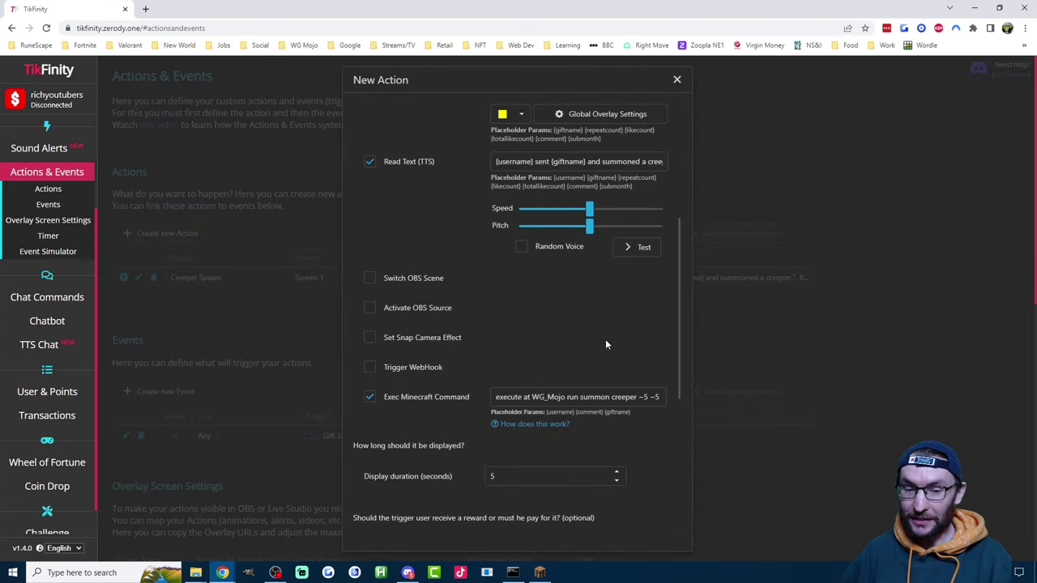
{"action": "left_click", "coordinate": [621, 396]}
{"action": "double_click", "coordinate": [622, 396]}
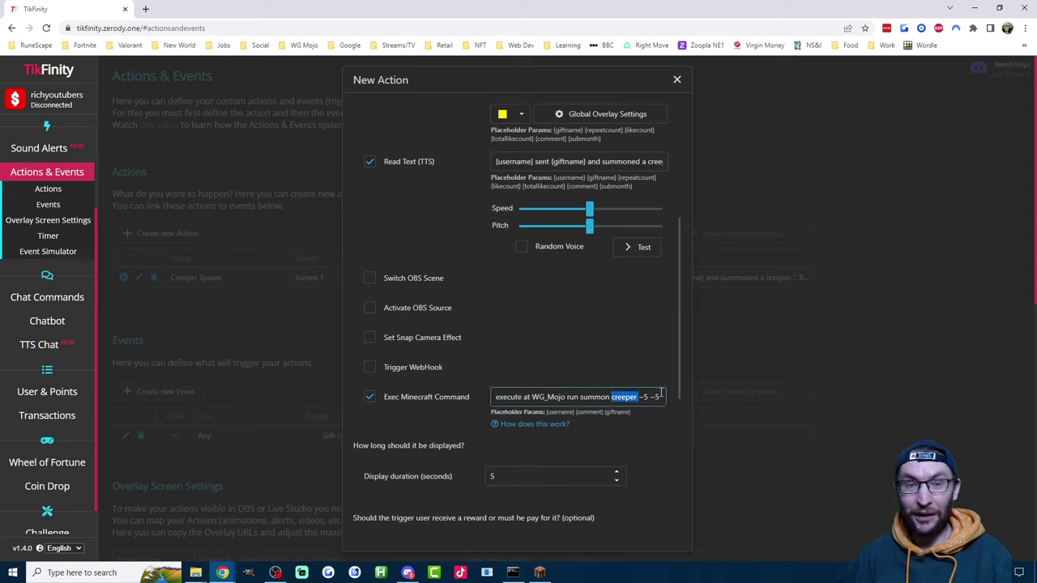
{"action": "left_click", "coordinate": [635, 374]}
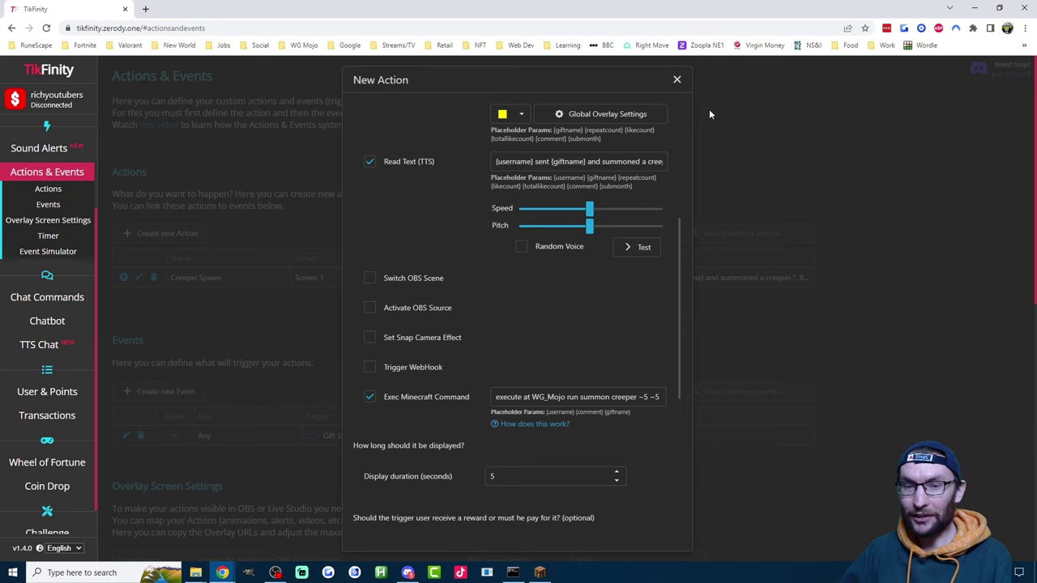
{"action": "left_click", "coordinate": [676, 79]}
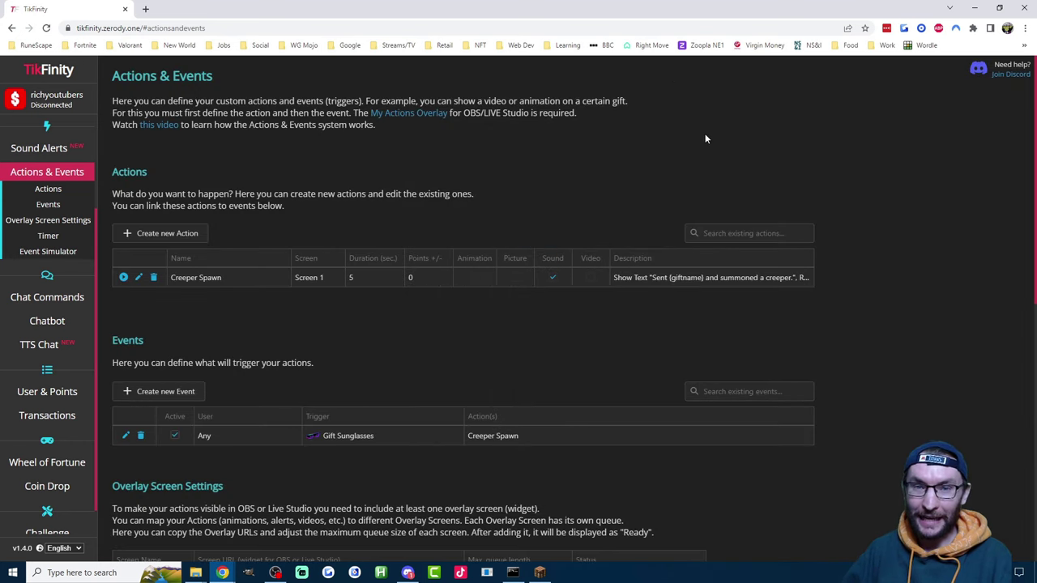
Create a new action named "Ender Spawn"
{"action": "left_click", "coordinate": [172, 234]}
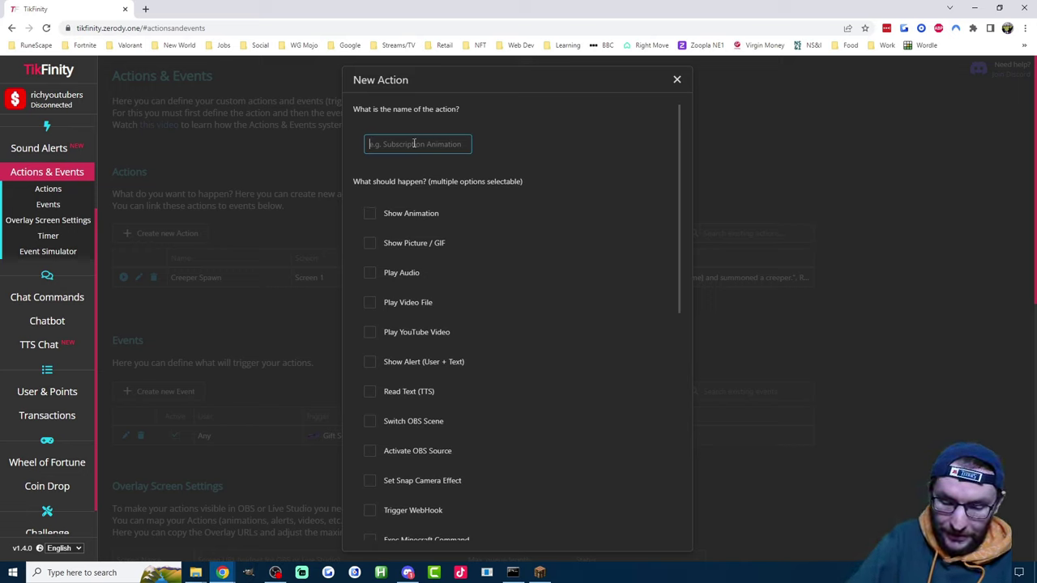
{"action": "type", "text": "Ender D"}
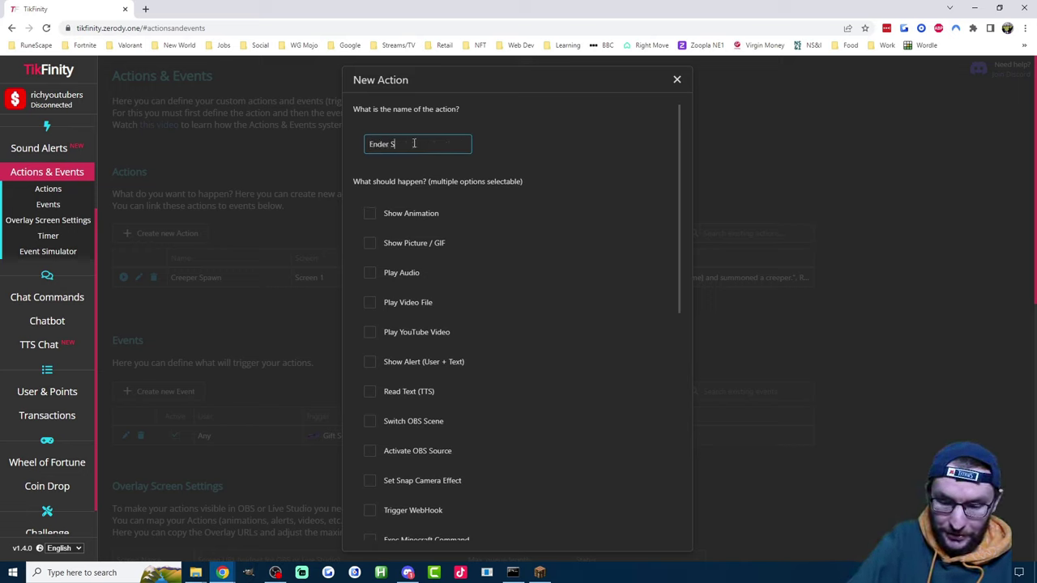
{"action": "type", "text": "pawn"}
Enable the action's user and text alert with the message "Sent {giftname} and spawned Ender dragon."
{"action": "scroll", "coordinate": [433, 259], "scroll_direction": "down", "scroll_amount": 1}
{"action": "left_click", "coordinate": [432, 256]}
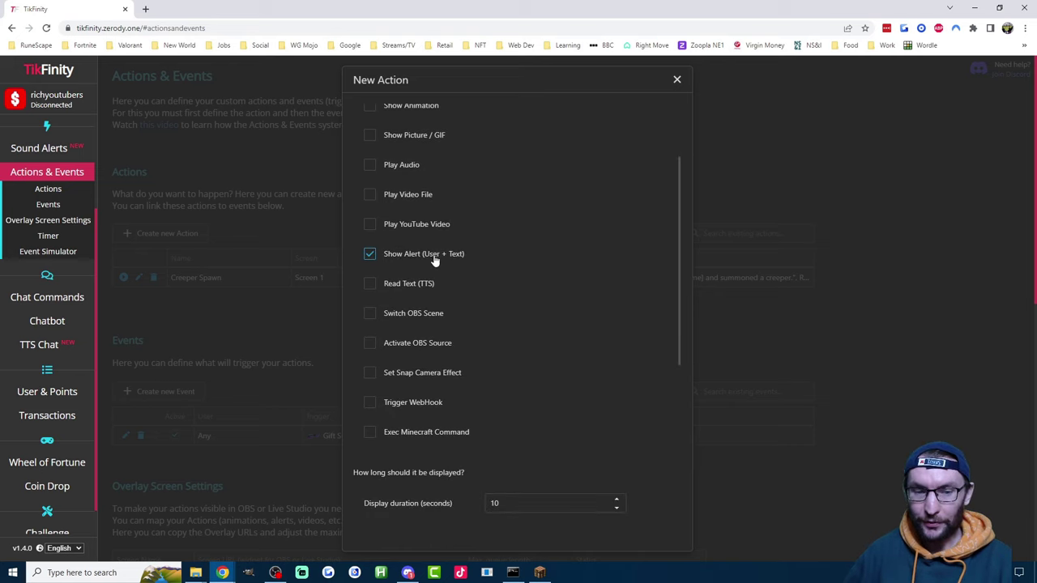
{"action": "left_click", "coordinate": [550, 254]}
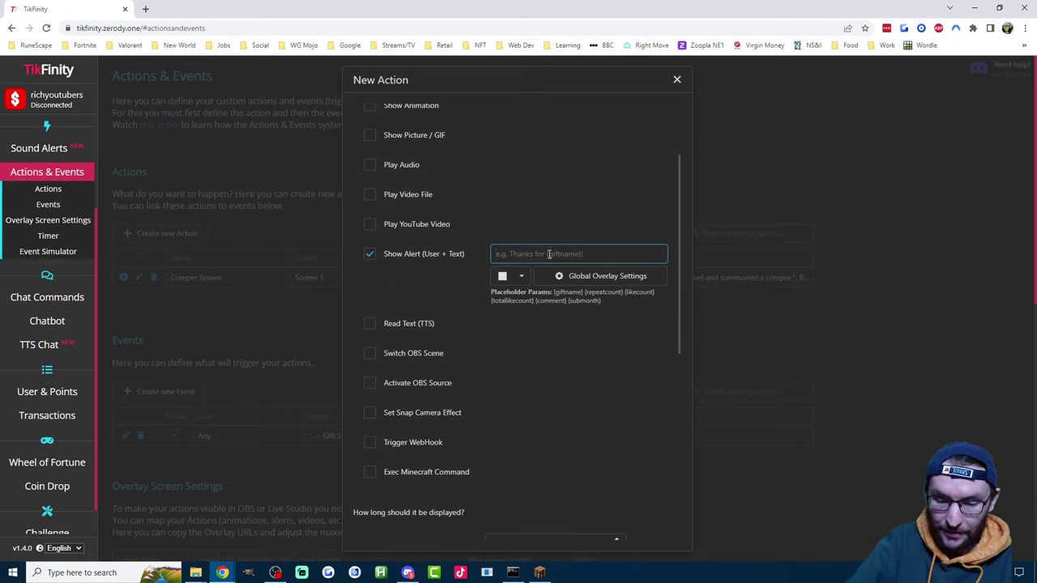
{"action": "type", "text": "Sent {gi"}
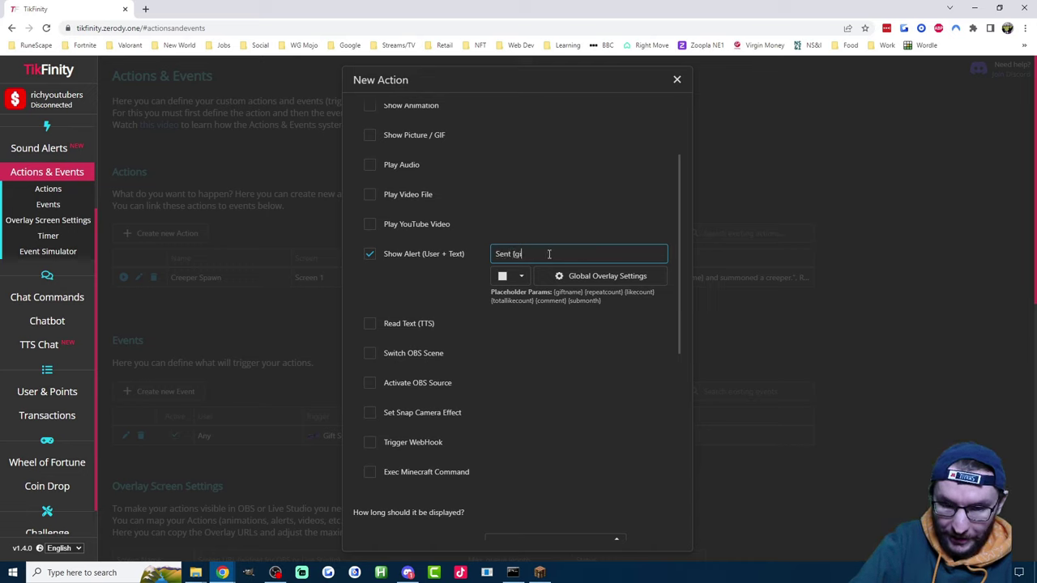
{"action": "type", "text": "ftname} and spa"}
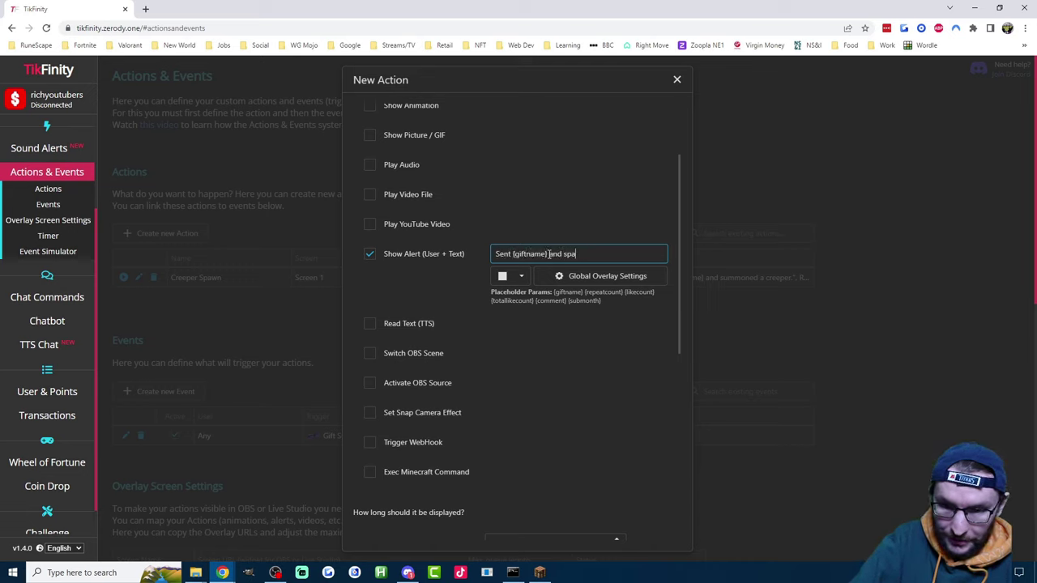
{"action": "type", "text": "wned Ender dragon,"}
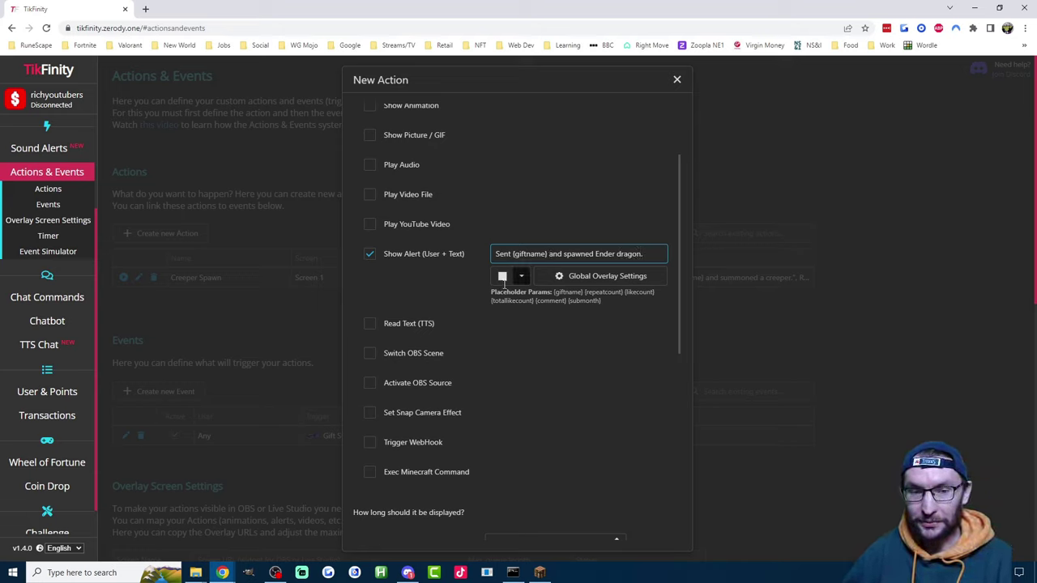
Enable text-to-speech and reuse the alert message as "{username} sent {giftname} and spawned Ender dragon."
{"action": "scroll", "coordinate": [438, 283], "scroll_direction": "down", "scroll_amount": 1}
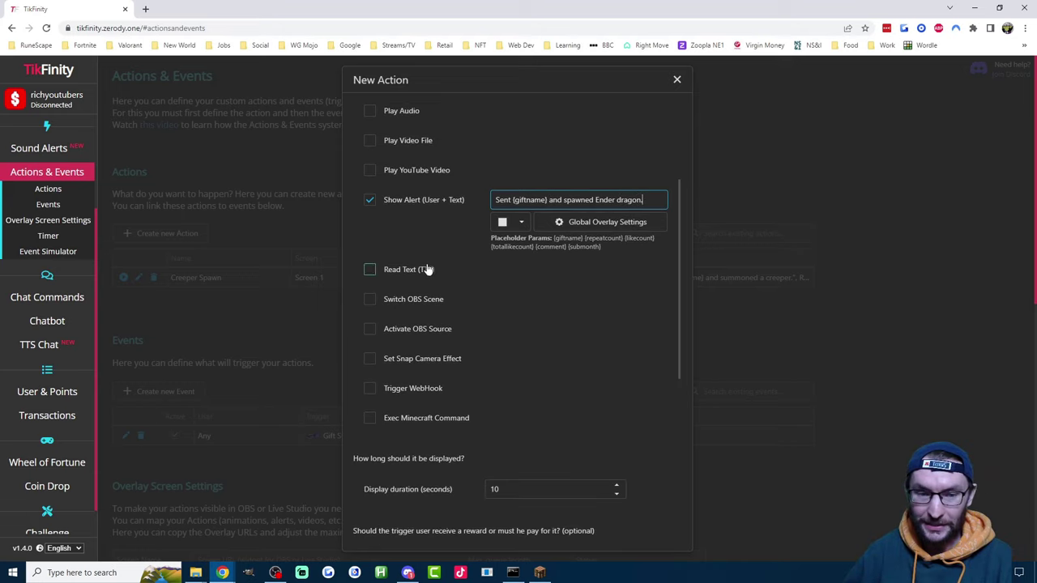
{"action": "left_click", "coordinate": [405, 273]}
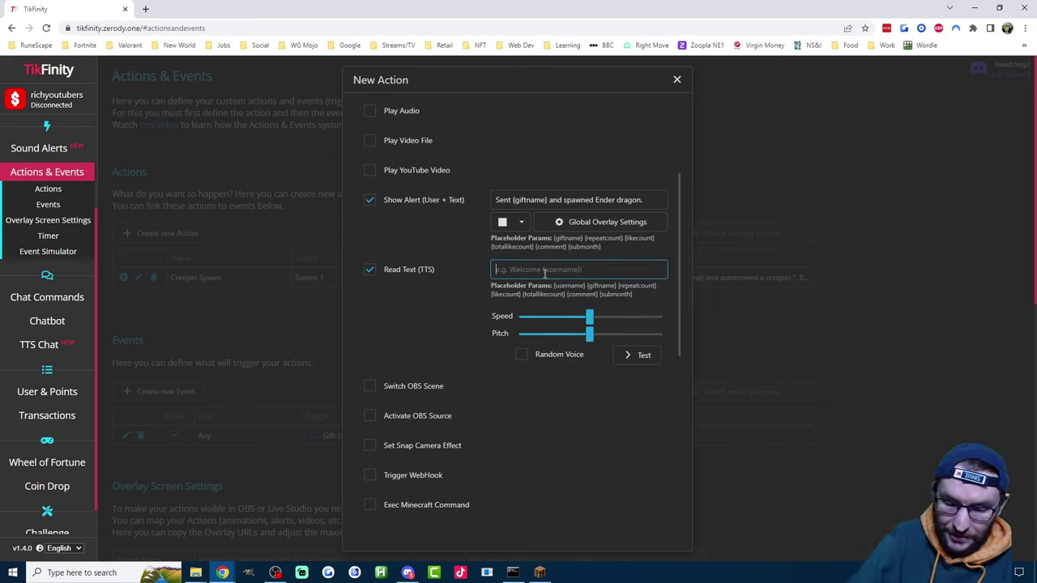
{"action": "triple_click", "coordinate": [551, 199]}
{"action": "key", "text": "ctrl+c"}
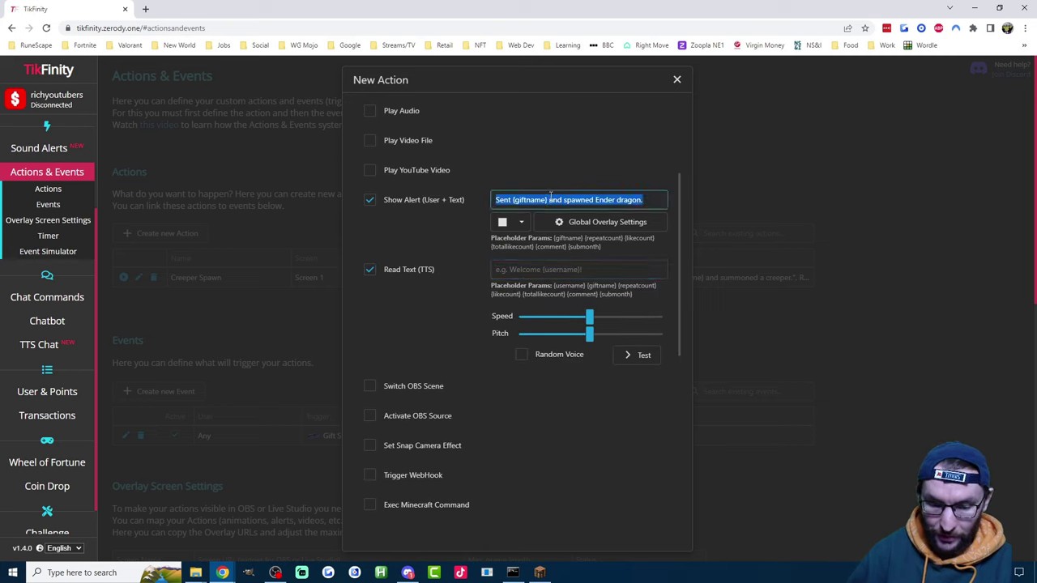
{"action": "left_click", "coordinate": [500, 269]}
{"action": "key", "text": "ctrl+v"}
{"action": "left_click", "coordinate": [498, 271]}
{"action": "key", "text": "BackSpace"}
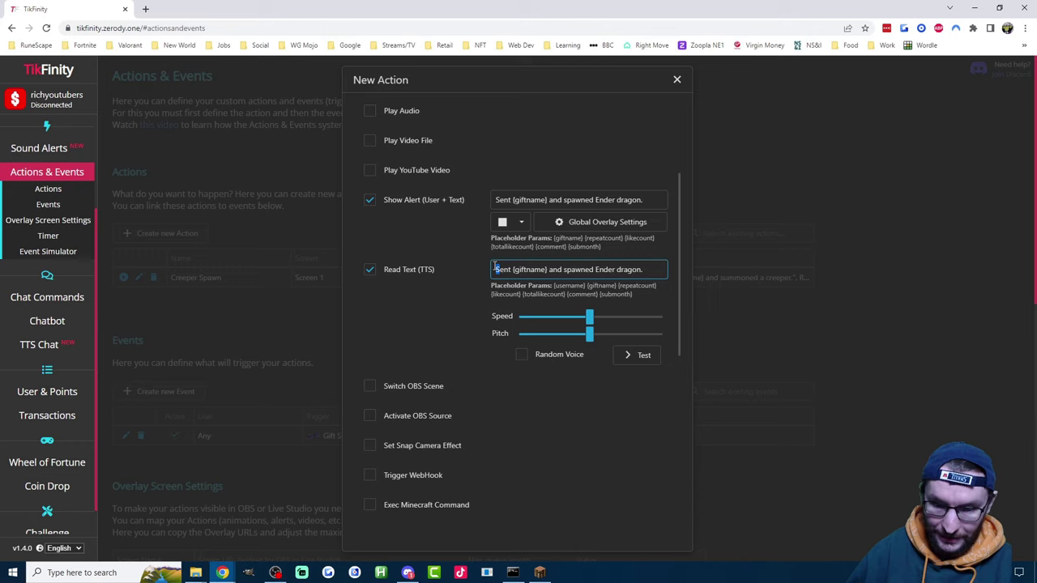
{"action": "type", "text": "{username} s"}
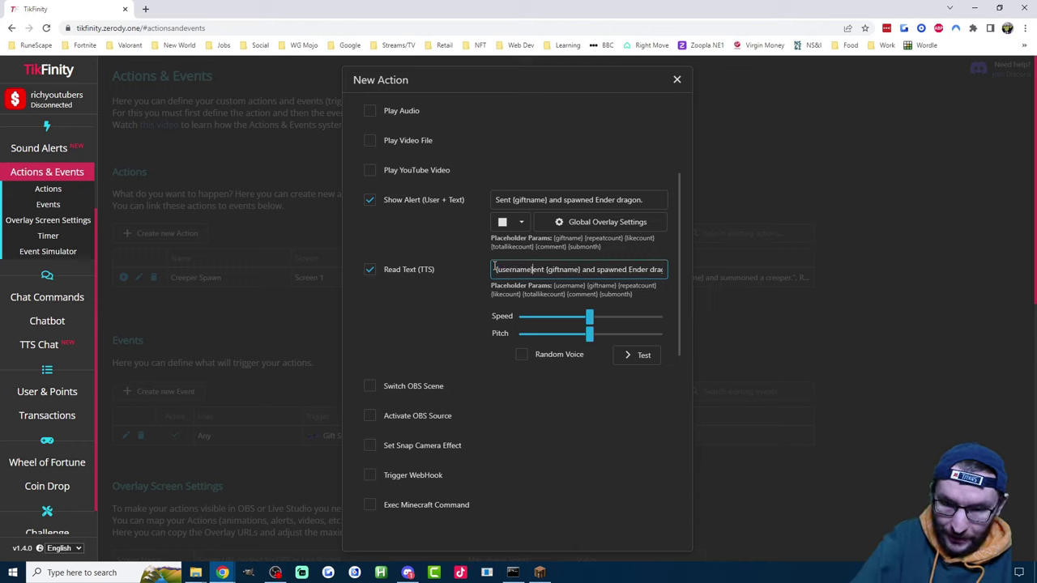
{"action": "left_click_drag", "start_coordinate": [582, 279], "coordinate": [685, 273]}
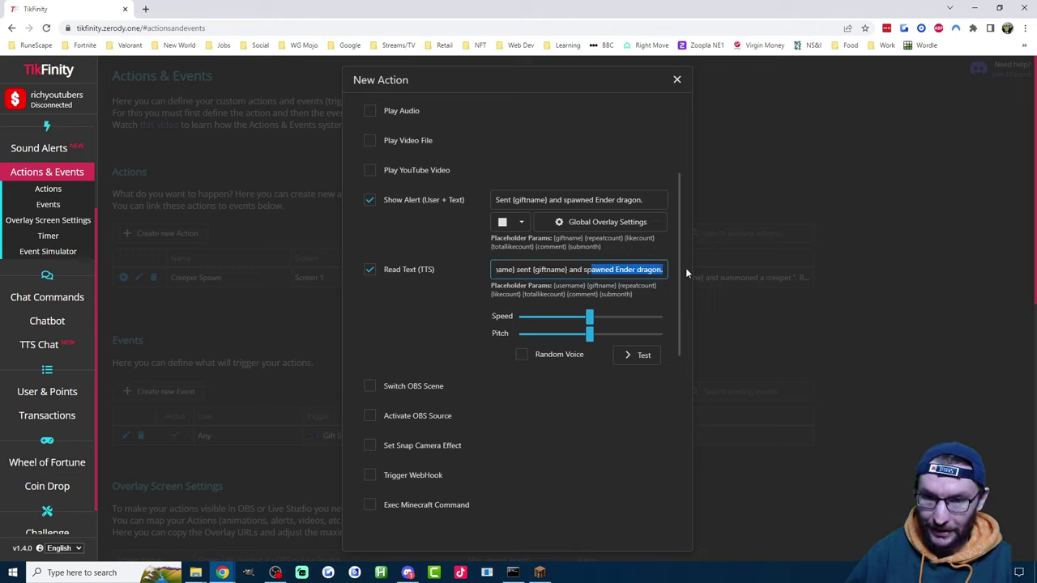
{"action": "left_click", "coordinate": [647, 269]}
Enable Minecraft command execution and paste the copied ender_dragon summon command with DragonPhase:0 and {username} as the custom name
{"action": "scroll", "coordinate": [440, 330], "scroll_direction": "down", "scroll_amount": 4}
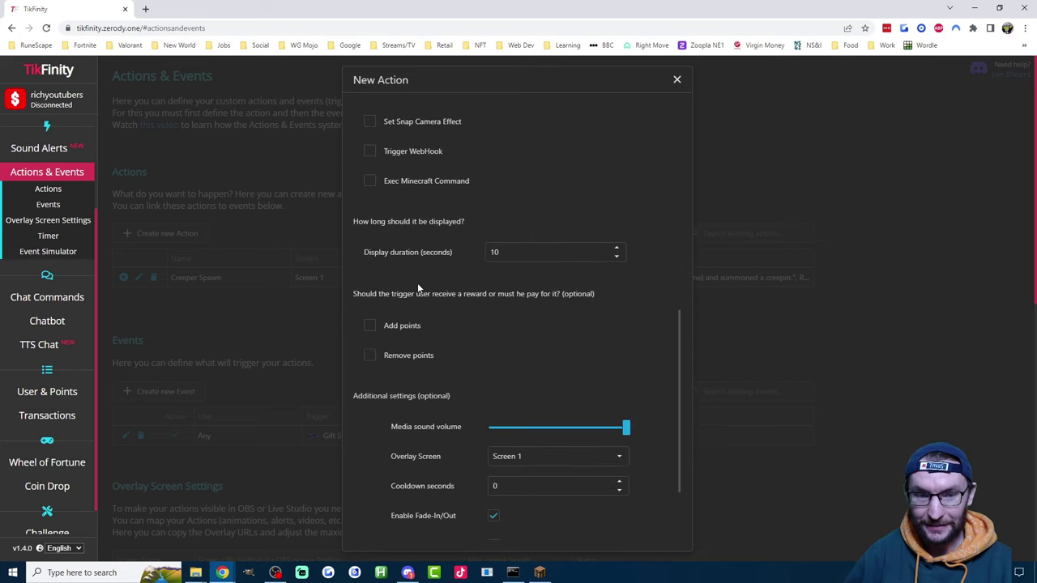
{"action": "left_click", "coordinate": [393, 186]}
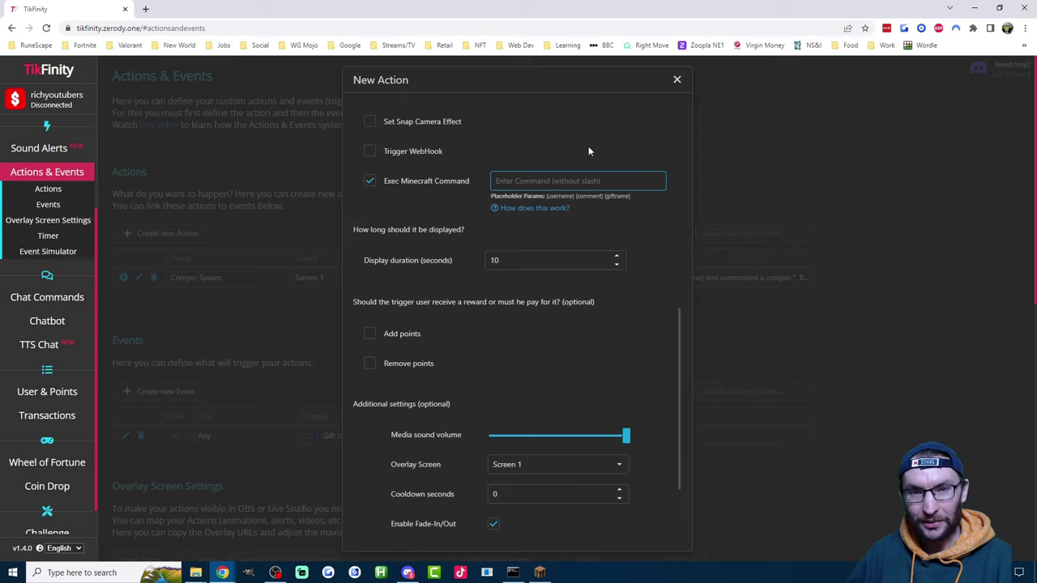
{"action": "right_click", "coordinate": [512, 179]}
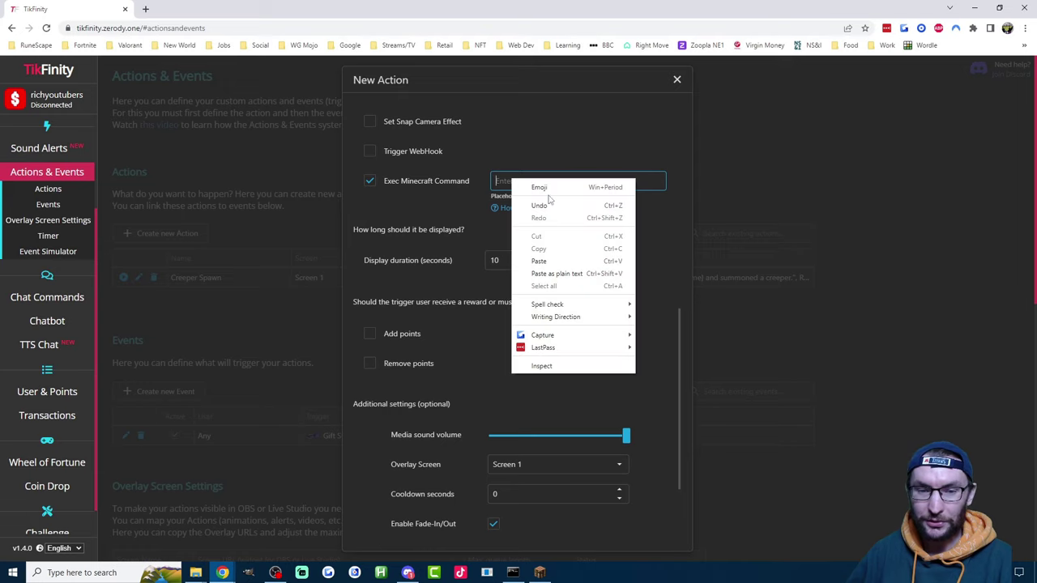
{"action": "left_click", "coordinate": [561, 272]}
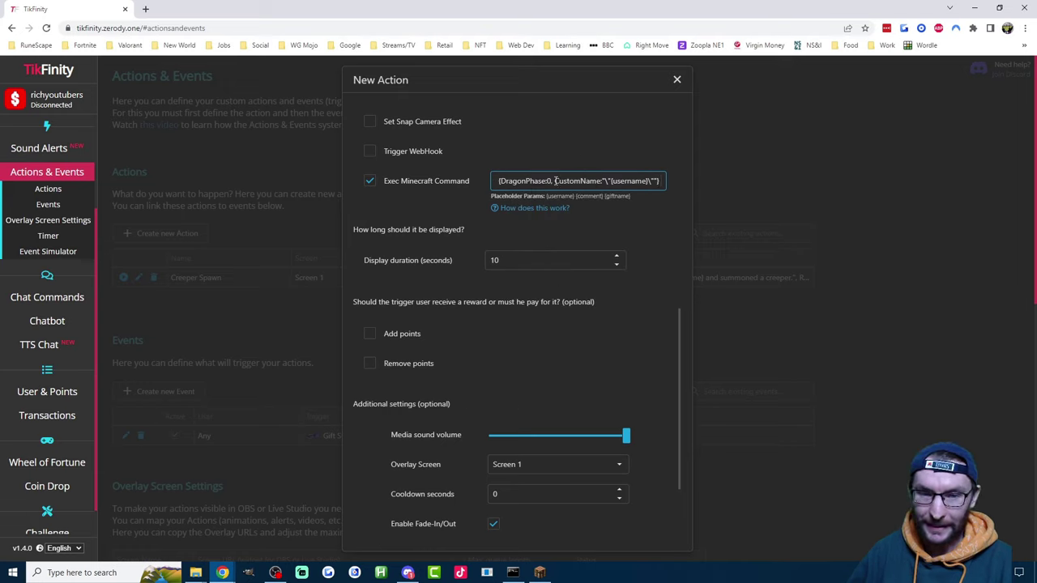
{"action": "left_click_drag", "start_coordinate": [552, 181], "coordinate": [599, 180]}
{"action": "left_click", "coordinate": [609, 180]}
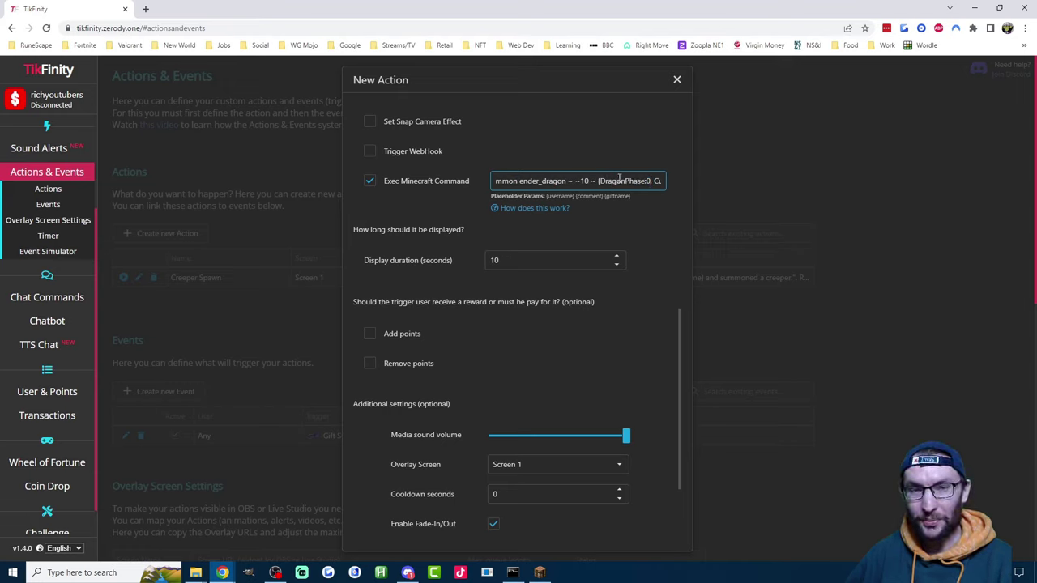
Replace PlayerName in the summon command with the player's Minecraft username, and check the height offset and custom name parameters
{"action": "key", "text": "Home"}
{"action": "double_click", "coordinate": [553, 181]}
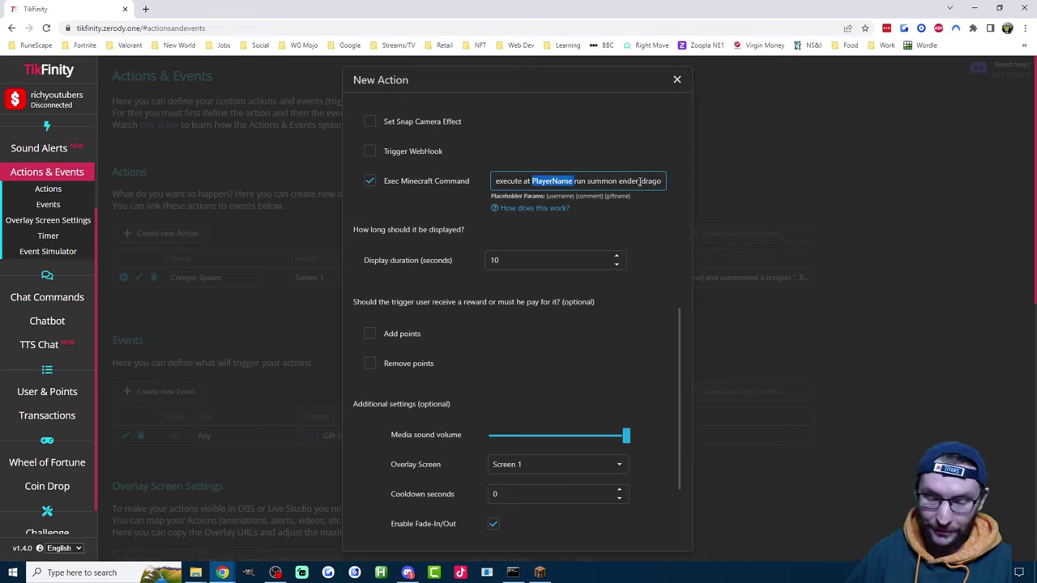
{"action": "type", "text": "WG_"}
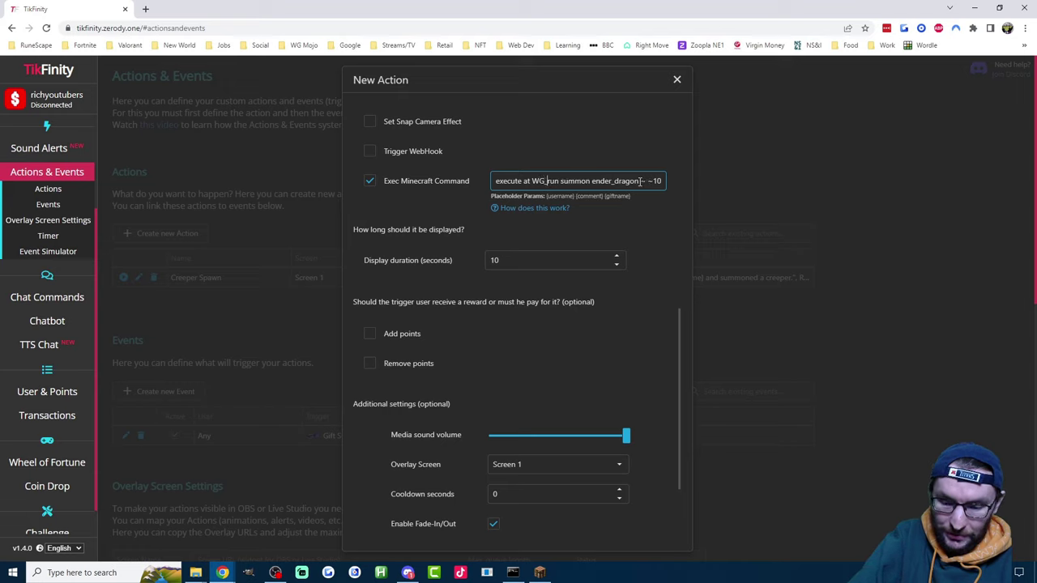
{"action": "type", "text": "Mojo"}
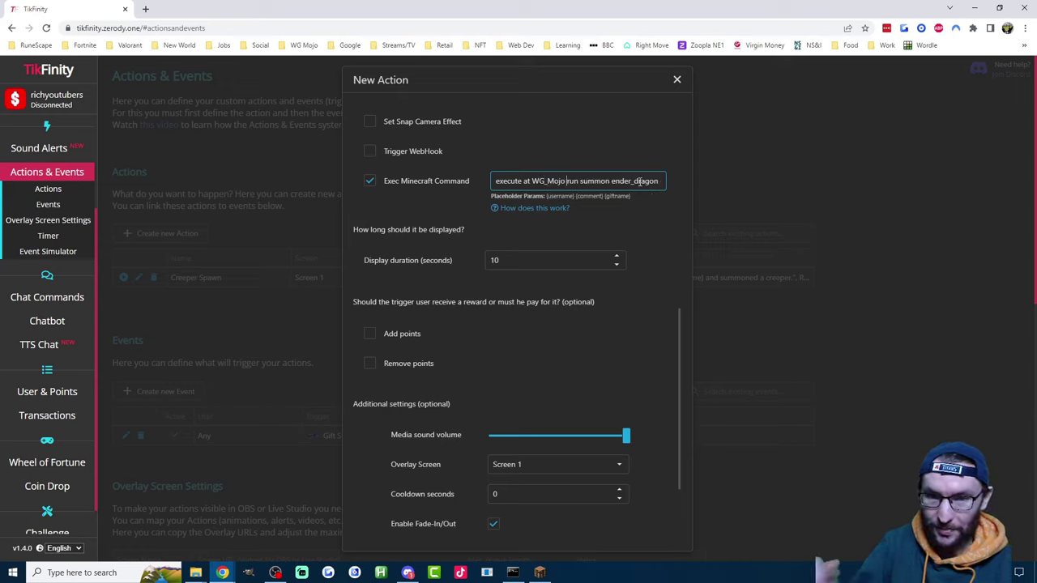
{"action": "left_click_drag", "start_coordinate": [648, 180], "coordinate": [639, 181]}
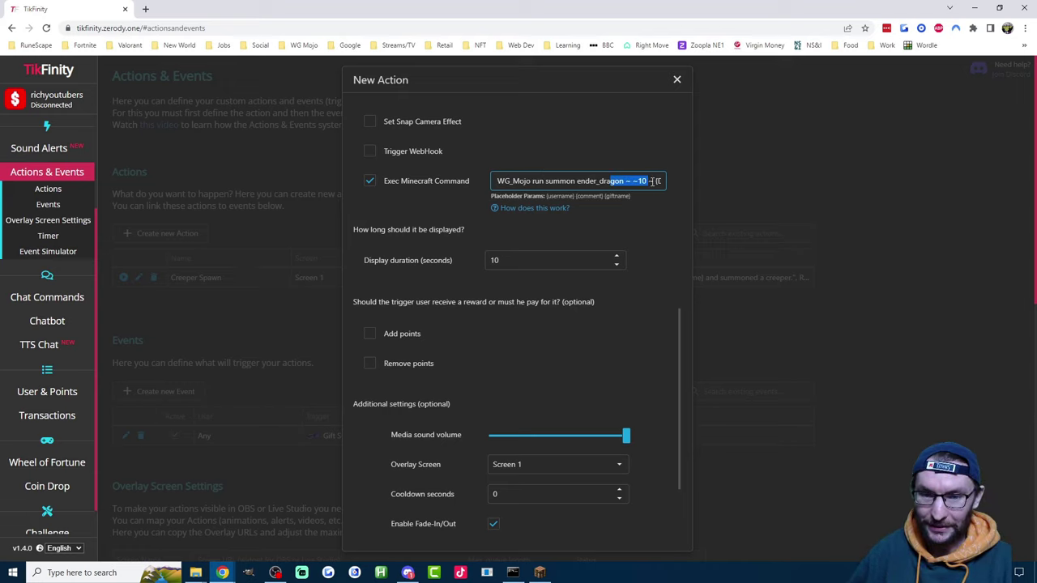
{"action": "left_click", "coordinate": [629, 180]}
{"action": "double_click", "coordinate": [629, 181]}
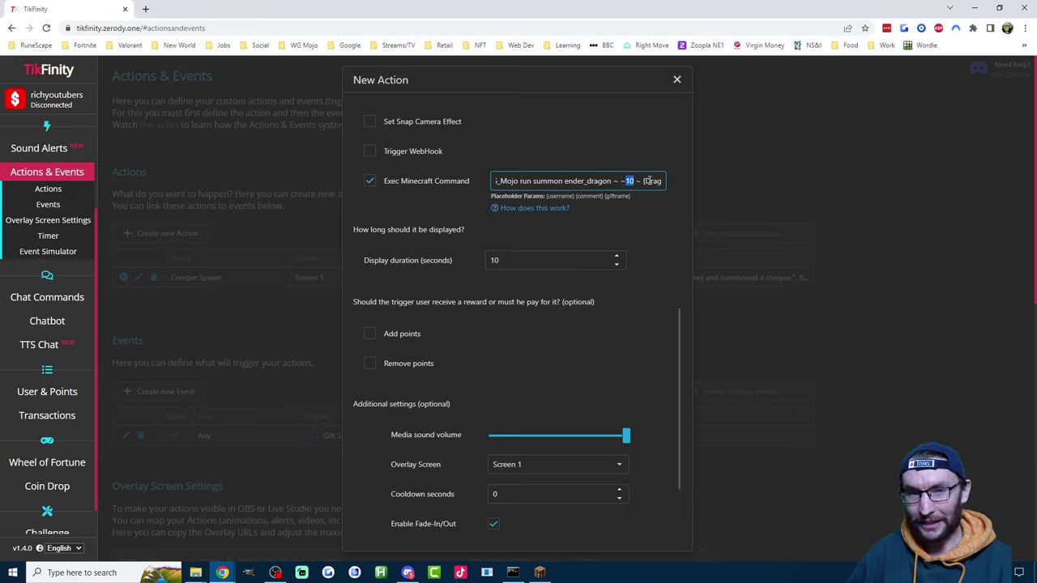
{"action": "left_click_drag", "start_coordinate": [649, 181], "coordinate": [660, 181]}
{"action": "double_click", "coordinate": [638, 181]}
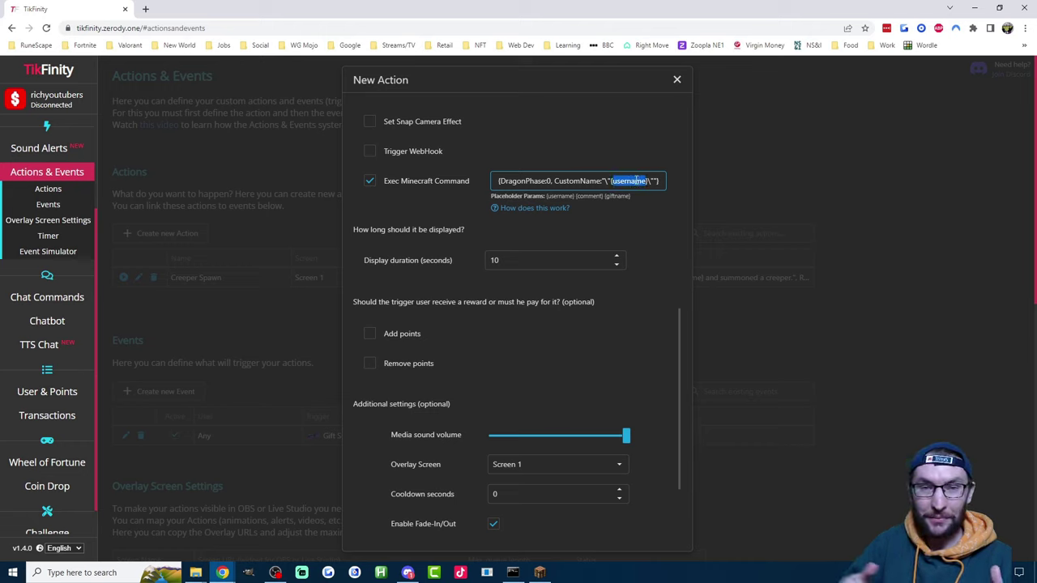
Set the Ender Spawn action's display duration to 5 seconds
{"action": "left_click", "coordinate": [616, 264]}
{"action": "left_click", "coordinate": [616, 265]}
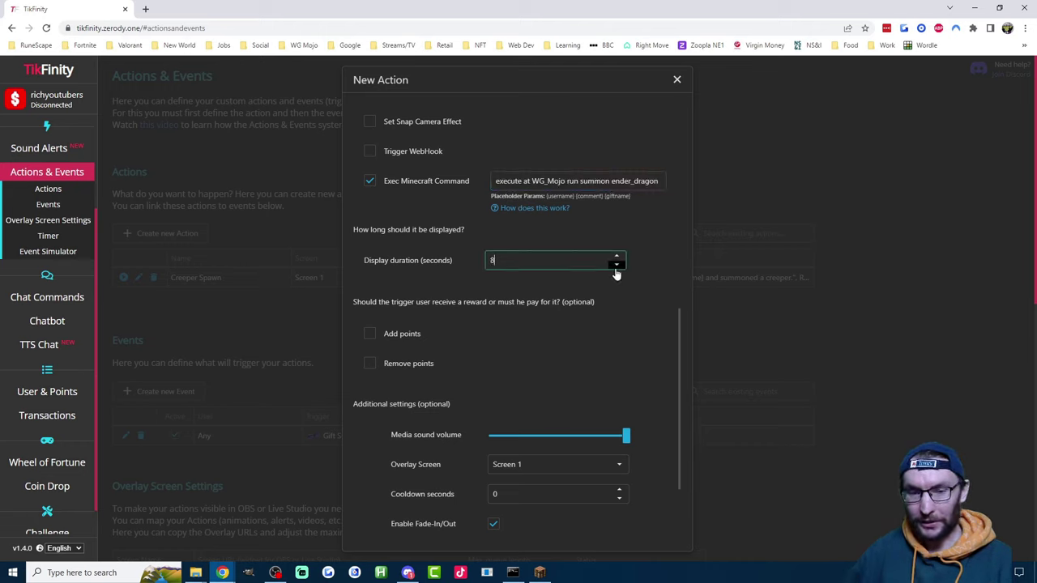
{"action": "left_click", "coordinate": [616, 265]}
{"action": "left_click", "coordinate": [616, 265]}
{"action": "left_click", "coordinate": [597, 285]}
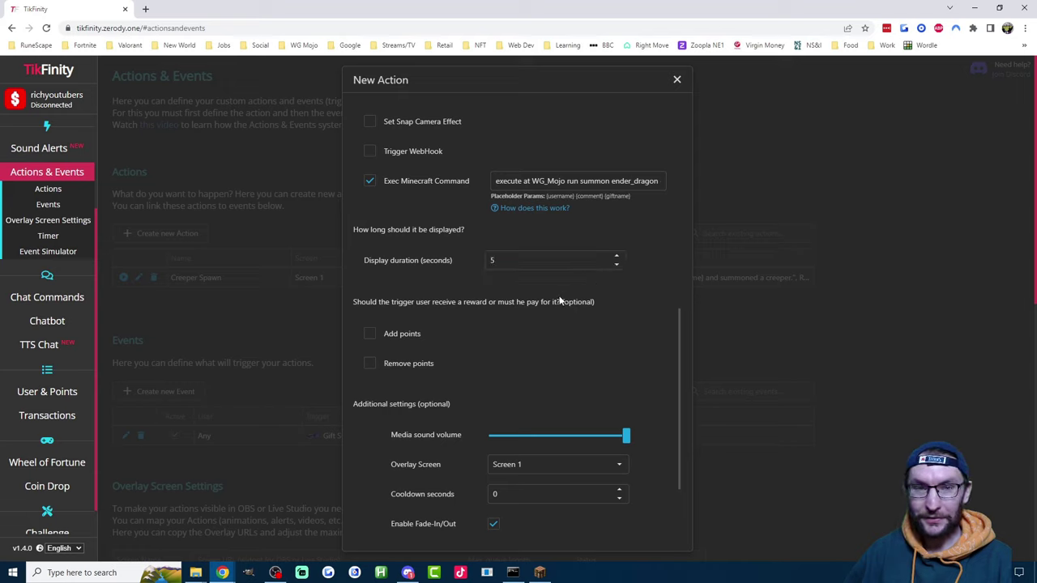
Enable repeating with gift combos for the Ender Spawn action and save it
{"action": "scroll", "coordinate": [528, 287], "scroll_direction": "down", "scroll_amount": 3}
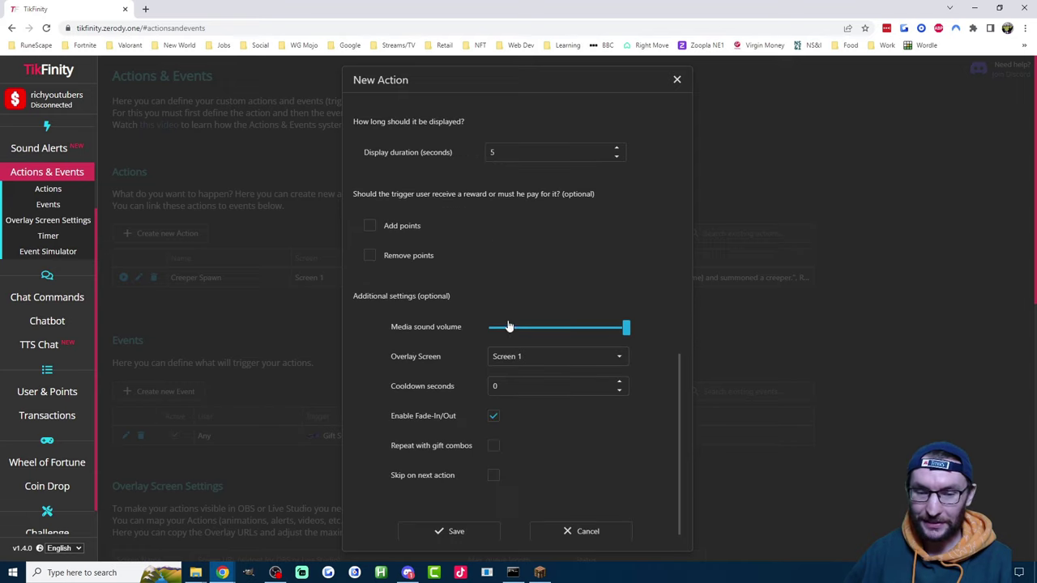
{"action": "left_click", "coordinate": [493, 434]}
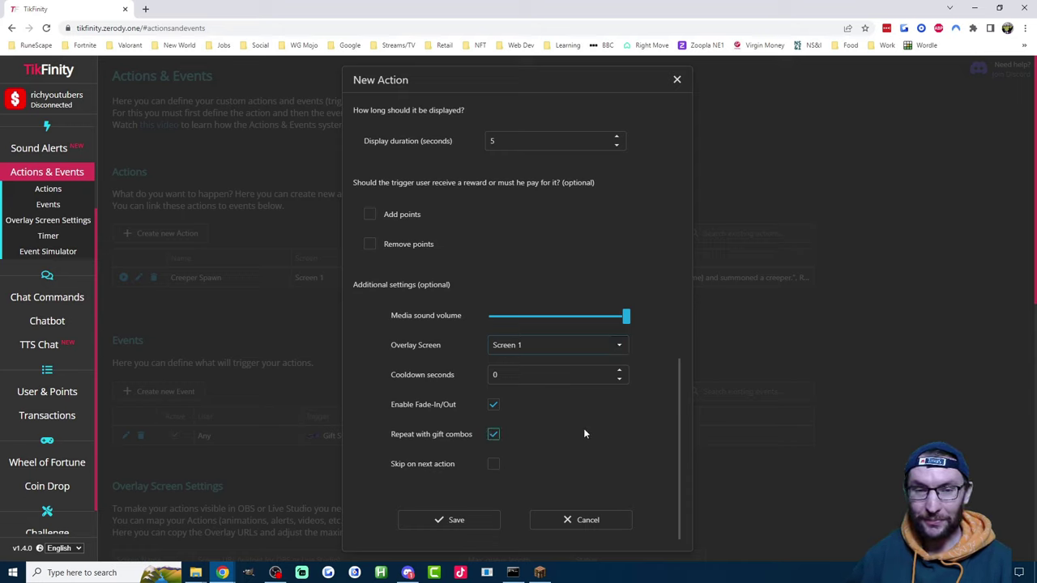
{"action": "left_click", "coordinate": [465, 523]}
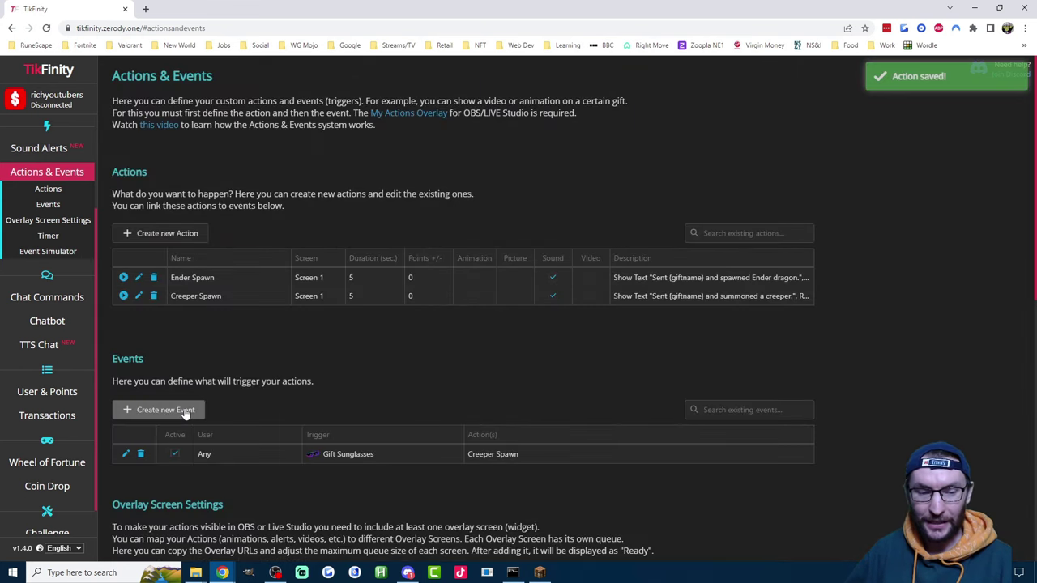
Create a new event triggered by anyone sending a gift with a minimum value of 10000 coins
{"action": "left_click", "coordinate": [190, 409]}
{"action": "left_click", "coordinate": [520, 398]}
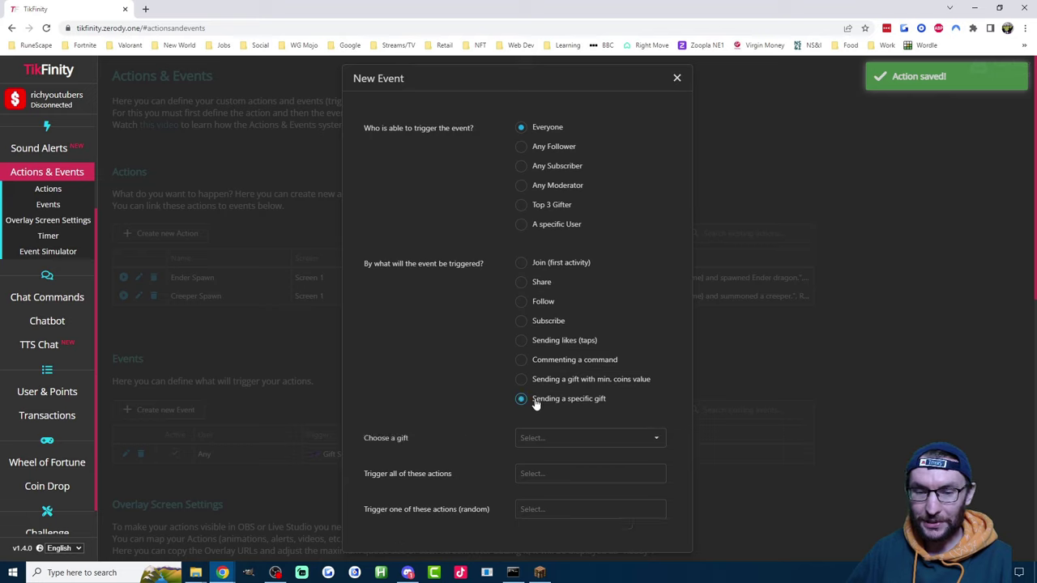
{"action": "scroll", "coordinate": [481, 357], "scroll_direction": "down", "scroll_amount": 1}
{"action": "left_click", "coordinate": [527, 346]}
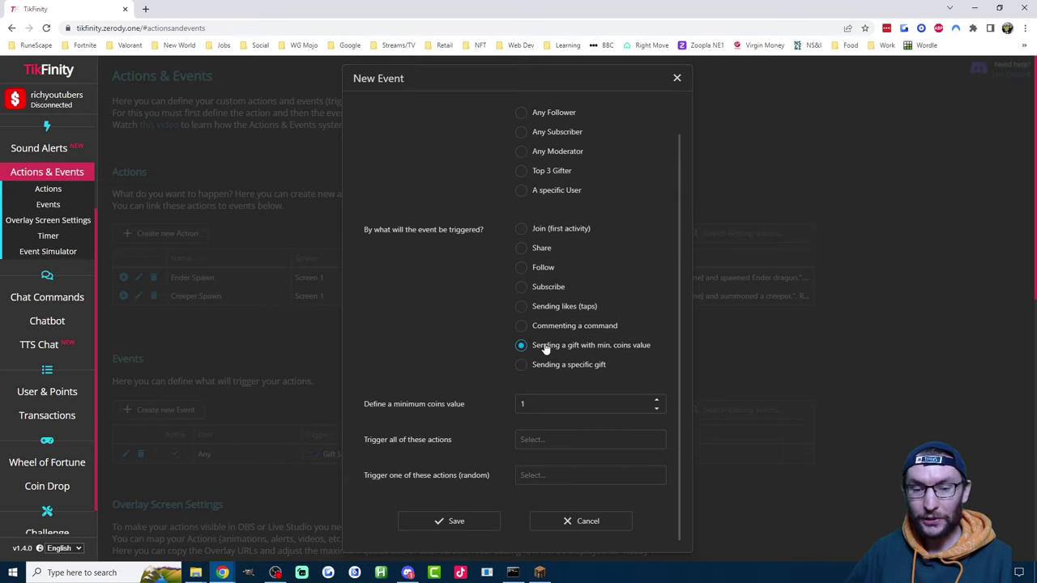
{"action": "left_click", "coordinate": [533, 402]}
{"action": "type", "text": "0000"}
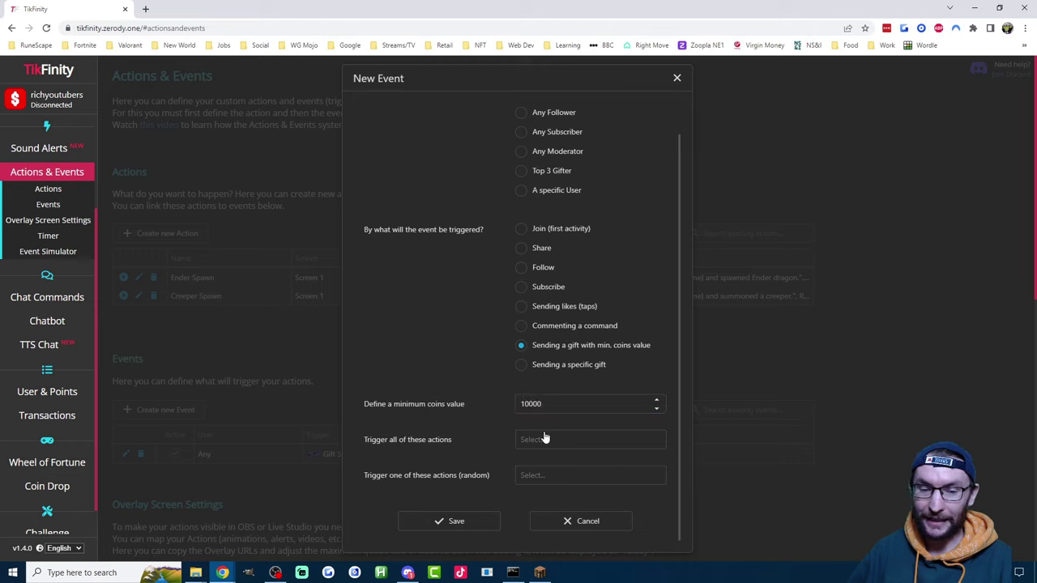
Assign the Ender Spawn action to the new gift event and save the event
{"action": "left_click", "coordinate": [544, 439]}
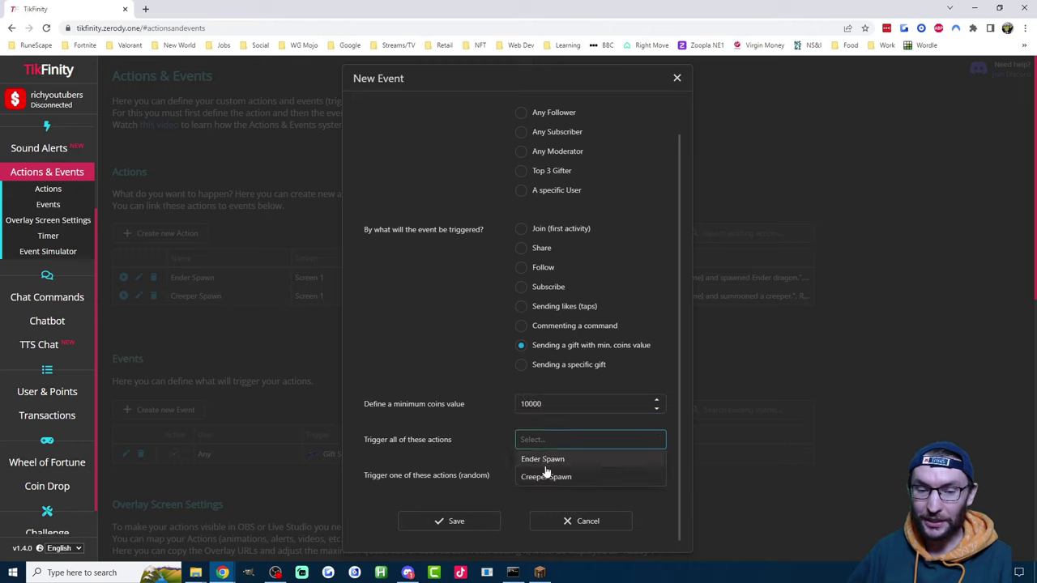
{"action": "left_click", "coordinate": [543, 458]}
{"action": "left_click", "coordinate": [445, 349]}
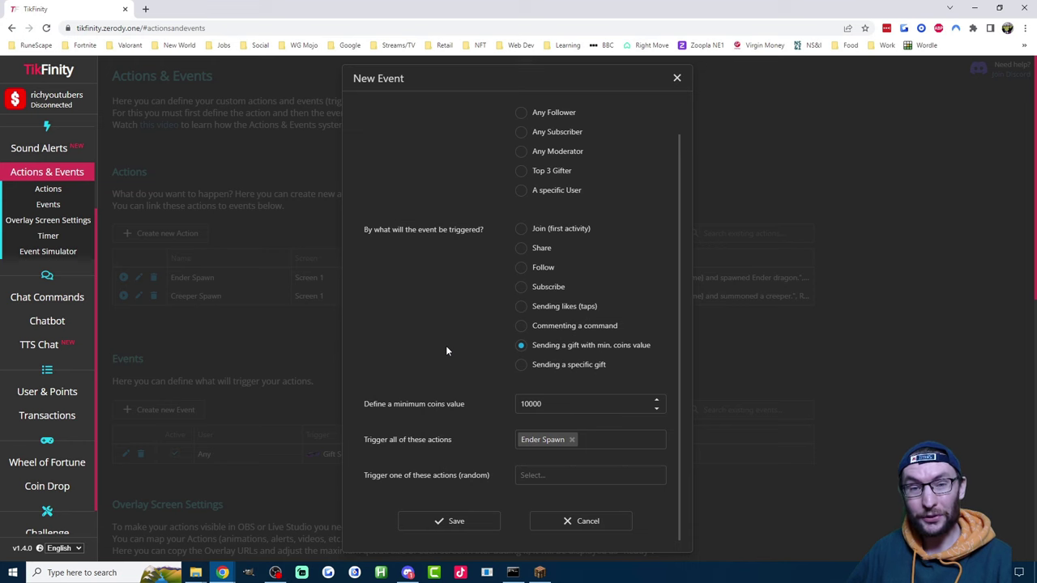
{"action": "left_click", "coordinate": [452, 521]}
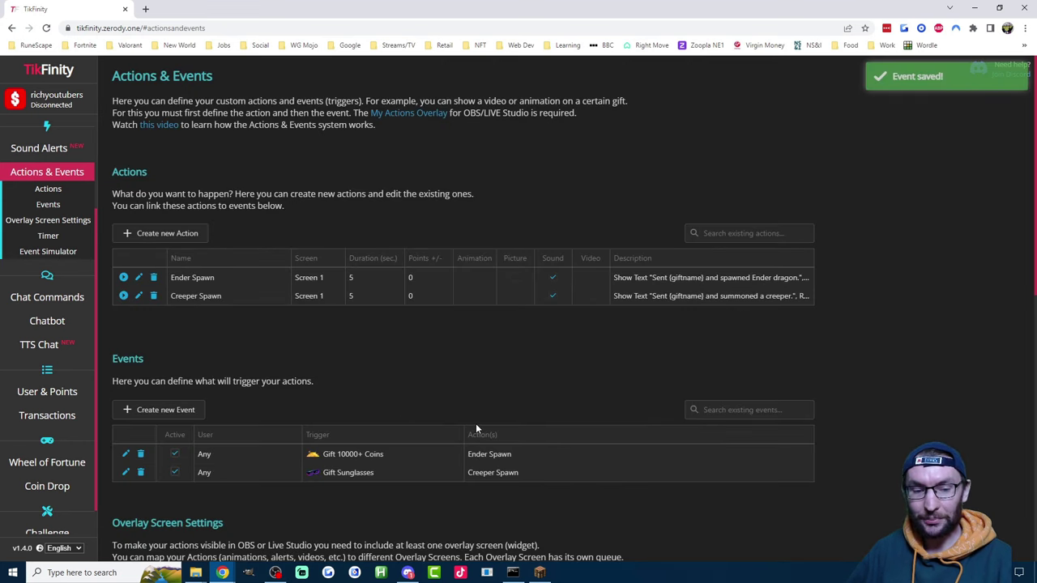
Review the overlay screen URLs, place the browser and Minecraft windows side by side, and test-run the Ender Spawn action
{"action": "scroll", "coordinate": [480, 426], "scroll_direction": "down", "scroll_amount": 5}
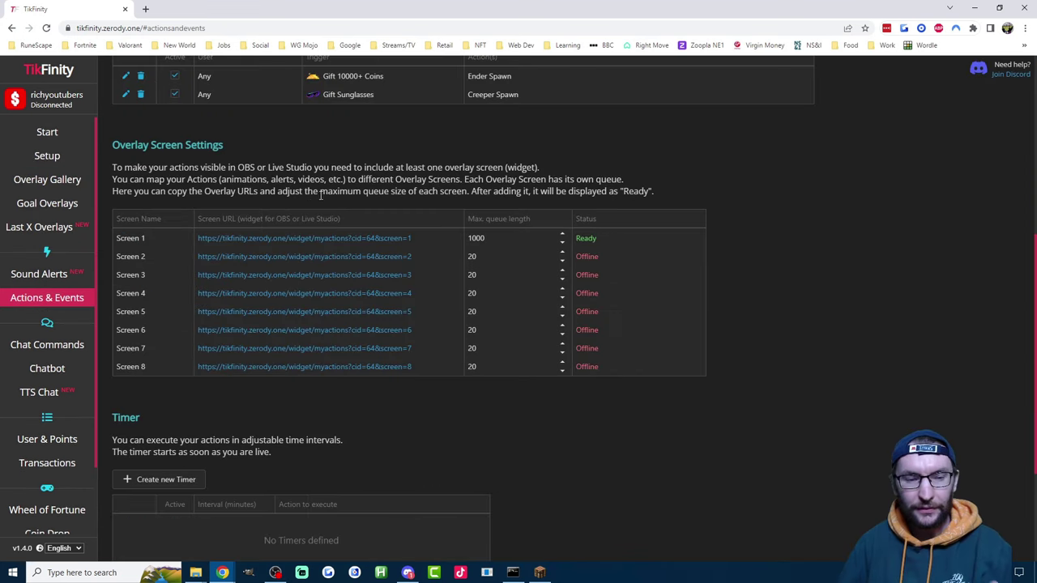
{"action": "left_click", "coordinate": [290, 240]}
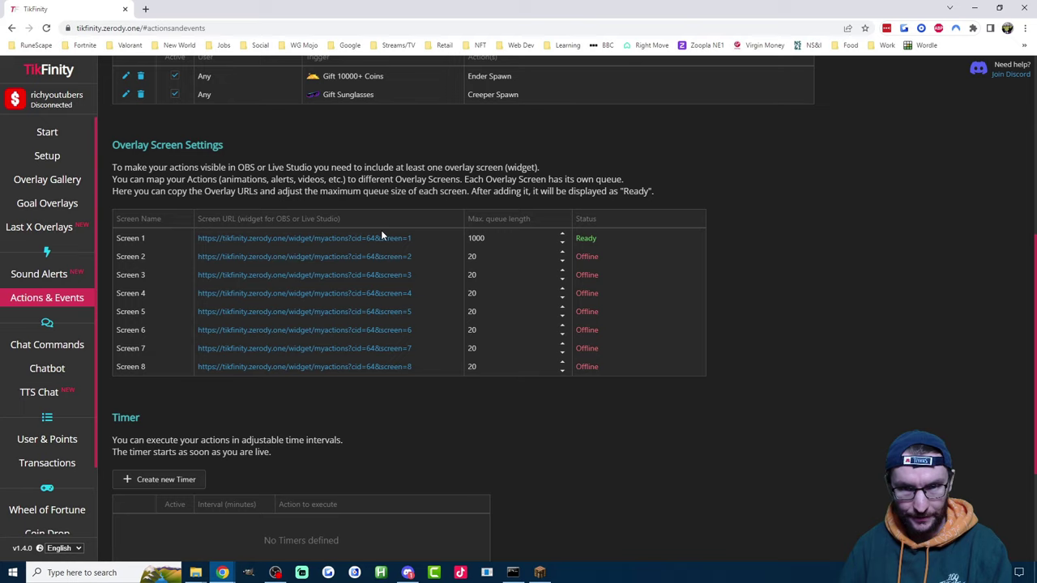
{"action": "left_click_drag", "start_coordinate": [668, 13], "coordinate": [7, 221]}
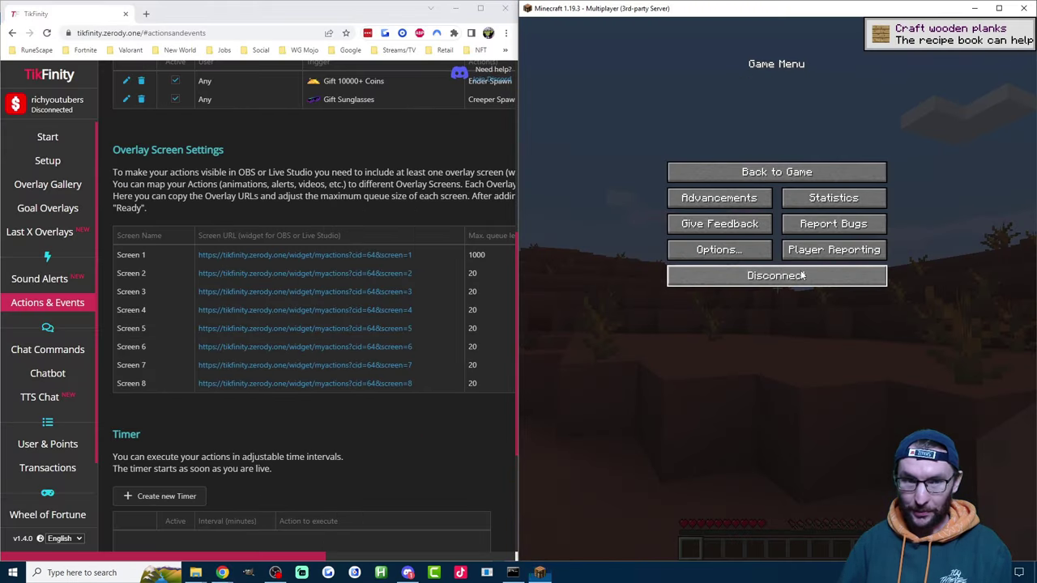
{"action": "left_click", "coordinate": [807, 289]}
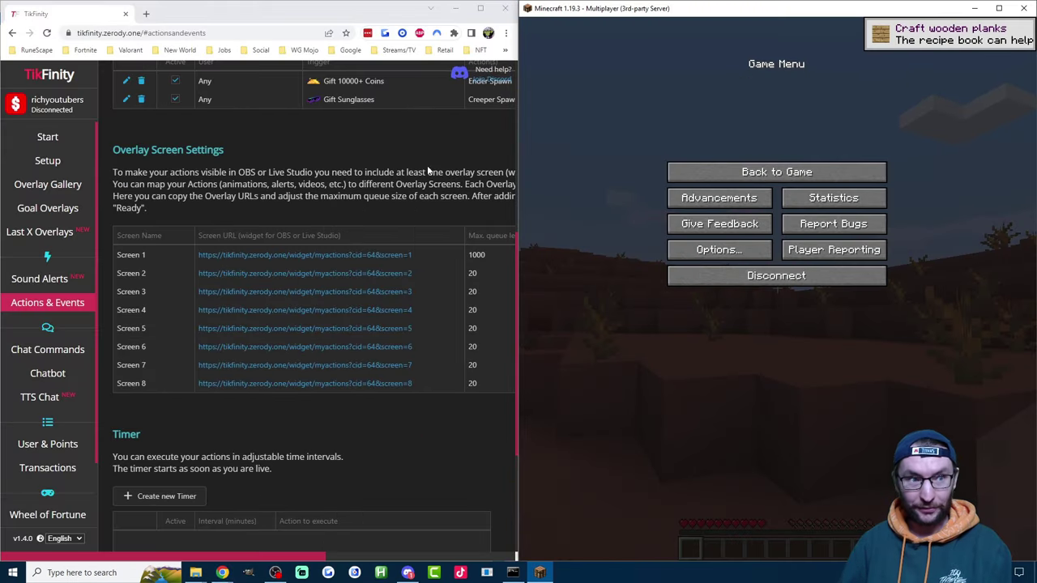
{"action": "scroll", "coordinate": [422, 164], "scroll_direction": "up", "scroll_amount": 5}
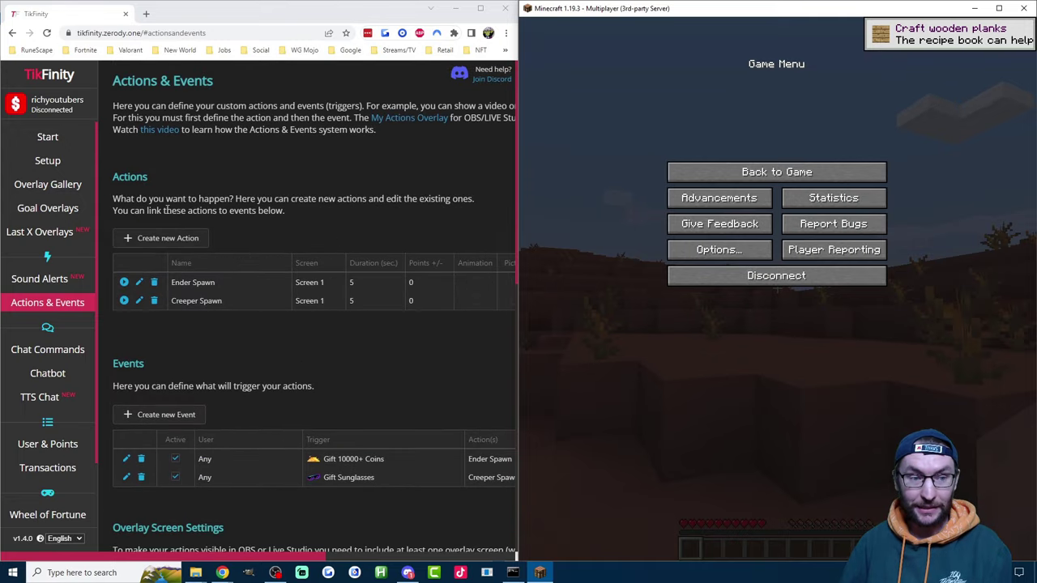
{"action": "left_click", "coordinate": [124, 282]}
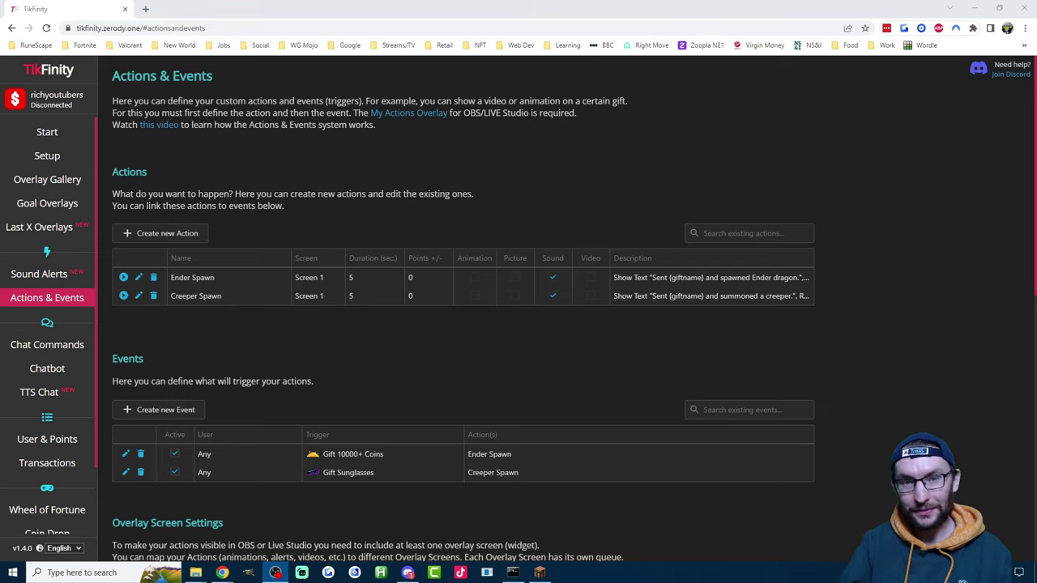
Create a new action named Diamond Spawn
{"action": "left_click", "coordinate": [167, 232]}
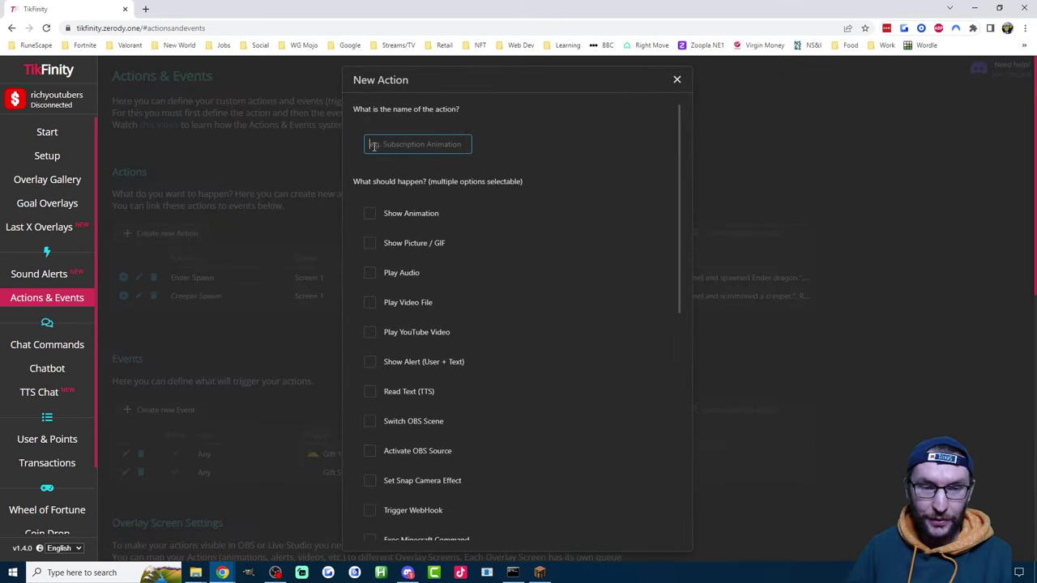
{"action": "type", "text": "Diamond"}
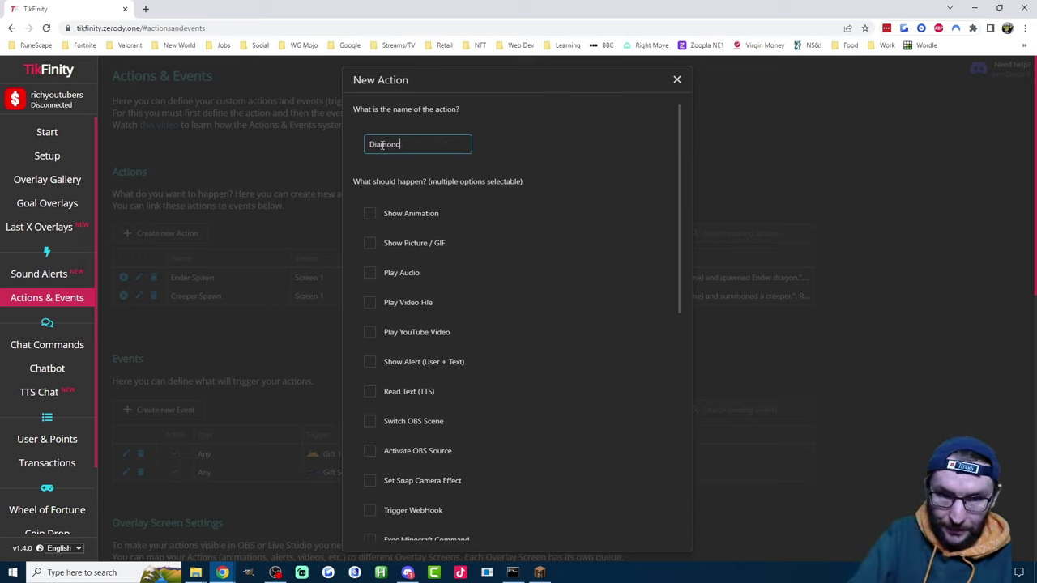
{"action": "type", "text": " Spawn"}
Enable the user and text alert for Diamond Spawn with the message "Sent {giftname} and spawned 4 diamonds."
{"action": "scroll", "coordinate": [477, 243], "scroll_direction": "down", "scroll_amount": 1}
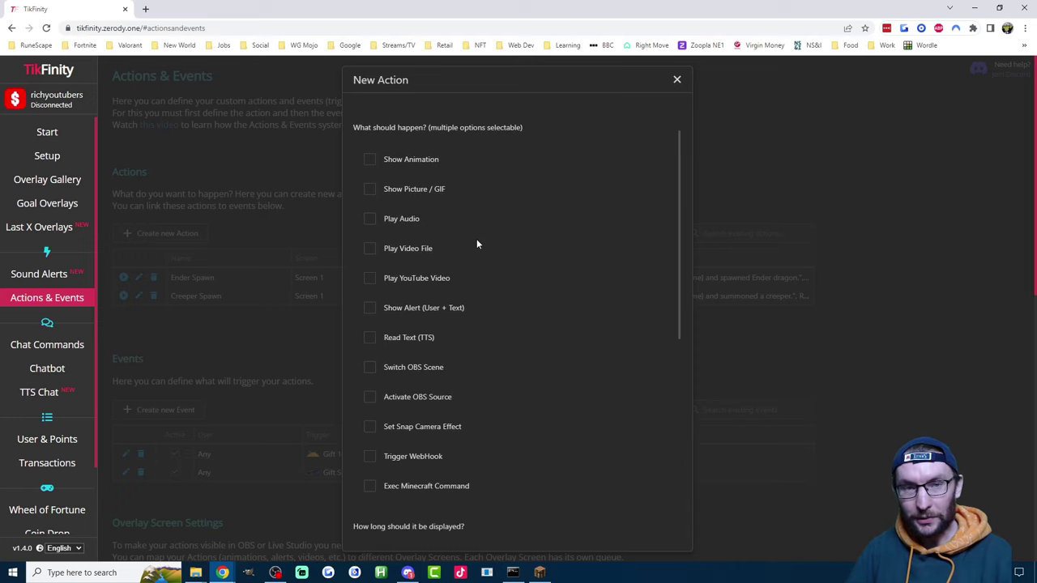
{"action": "left_click", "coordinate": [400, 313]}
{"action": "left_click", "coordinate": [562, 310]}
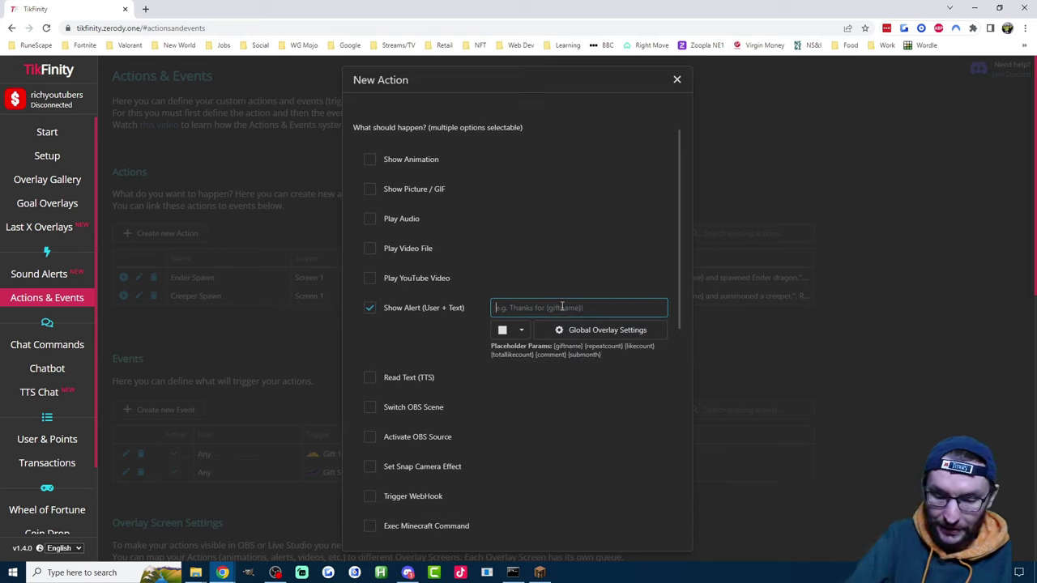
{"action": "type", "text": "Sent {gif"}
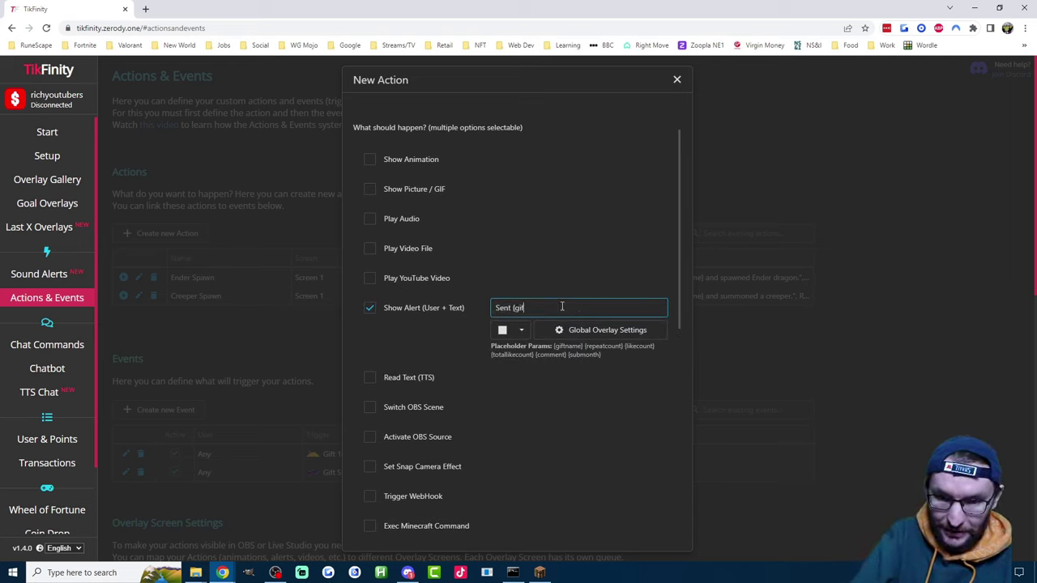
{"action": "type", "text": "tname} and spawned 4 dia"}
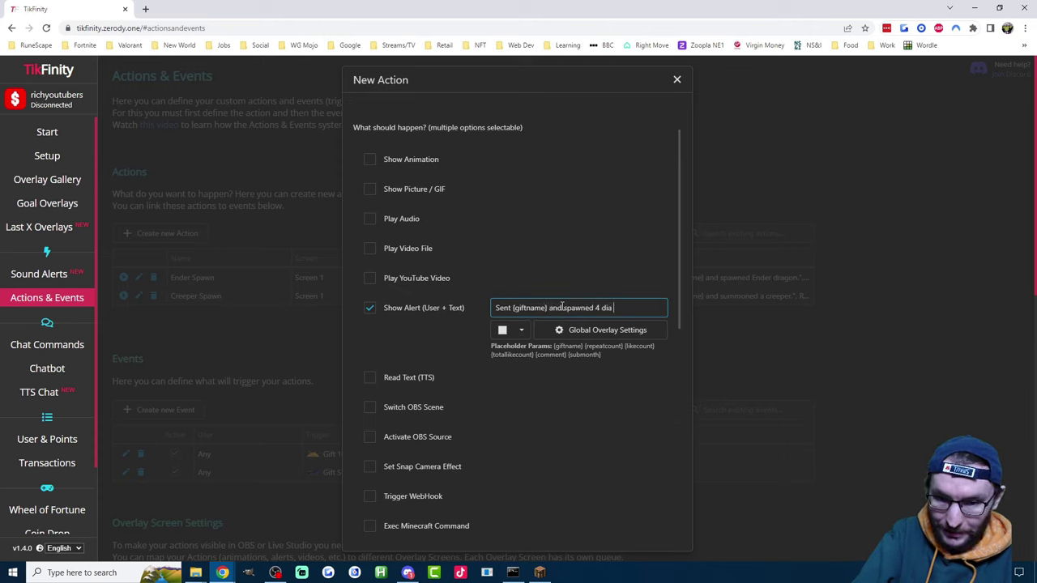
{"action": "type", "text": "monds."}
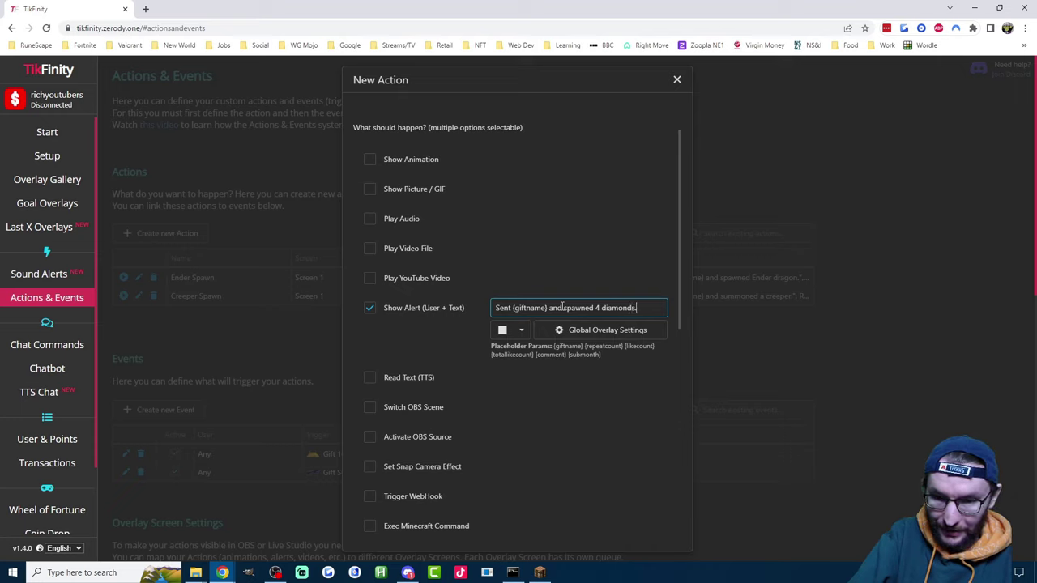
{"action": "left_click", "coordinate": [521, 331]}
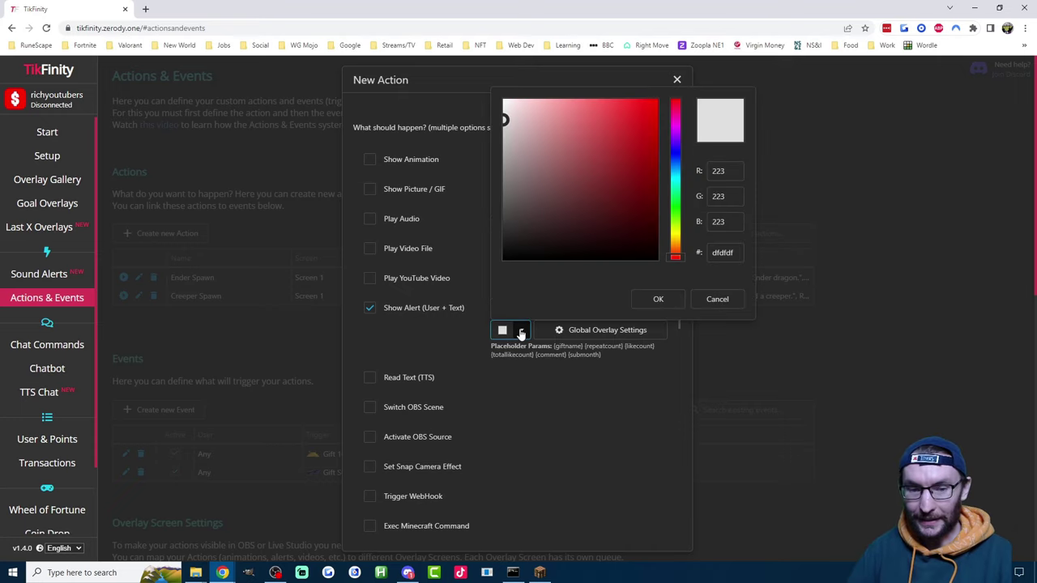
{"action": "left_click", "coordinate": [566, 344]}
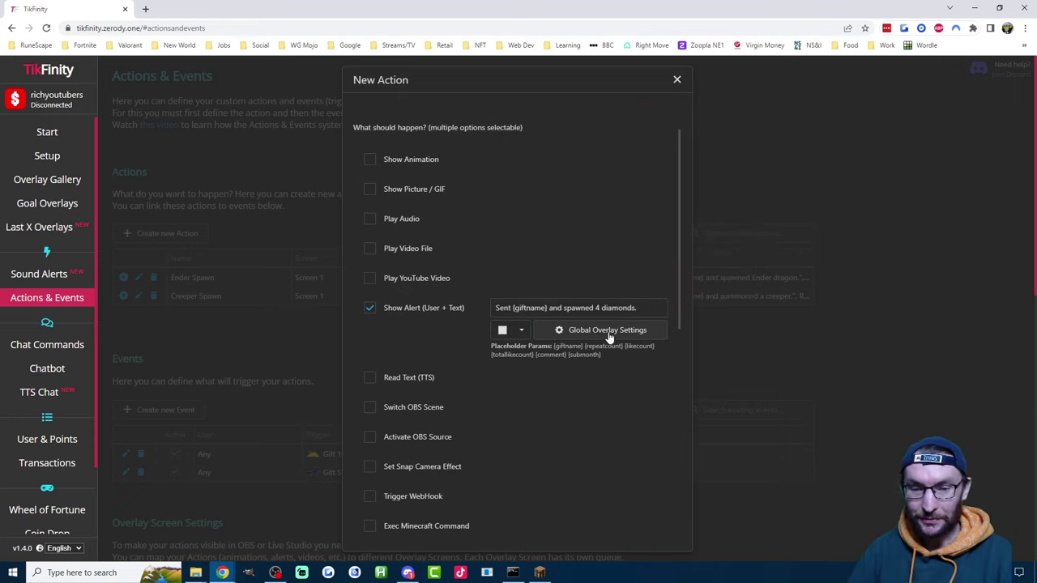
Enable text-to-speech for the action with the text "{username} sent {giftname} and spawned 4 diamonds."
{"action": "left_click", "coordinate": [392, 382]}
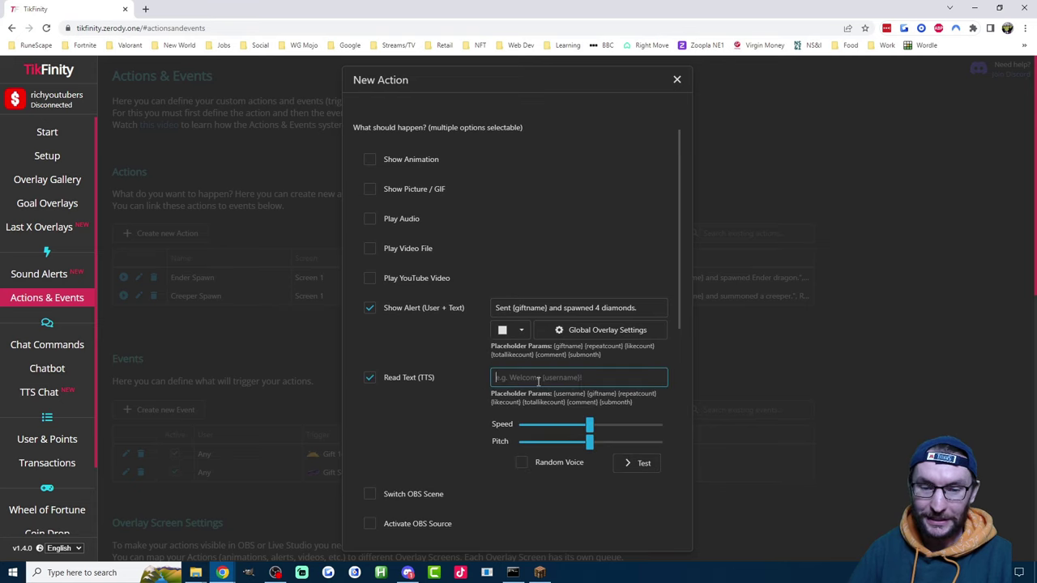
{"action": "left_click", "coordinate": [538, 379]}
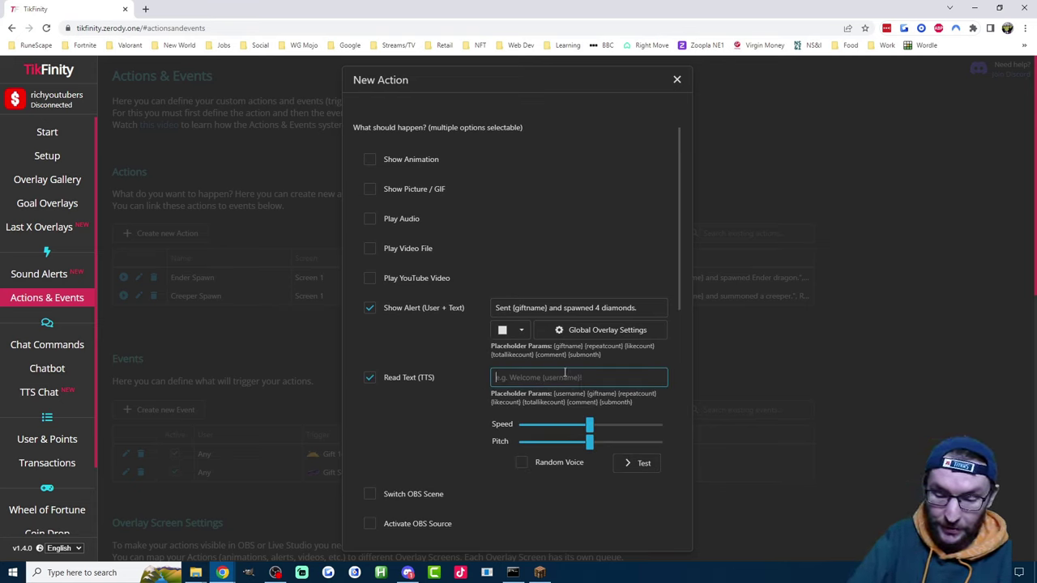
{"action": "type", "text": "{username"}
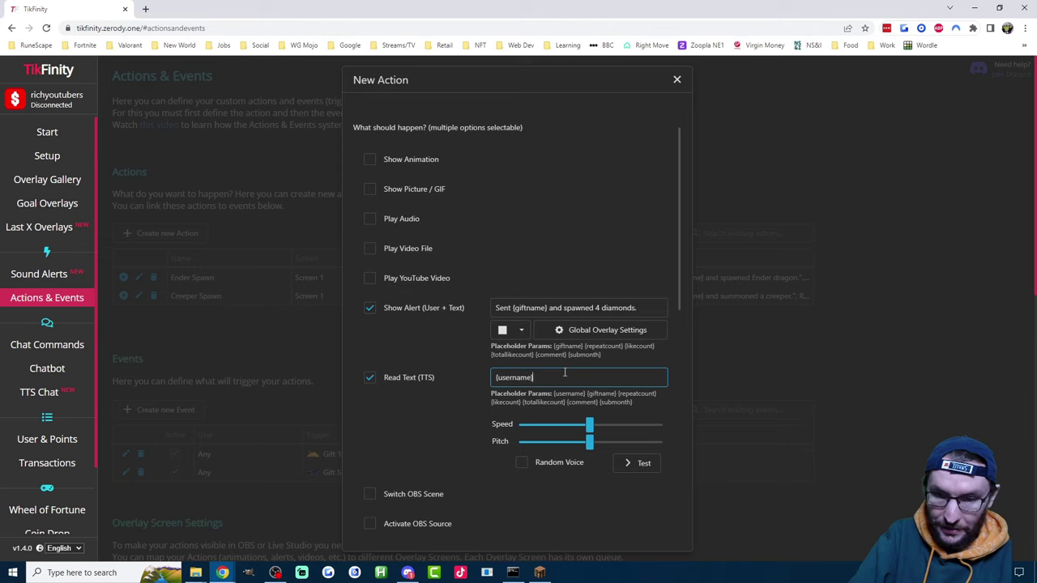
{"action": "left_click_drag", "start_coordinate": [648, 307], "coordinate": [485, 315]}
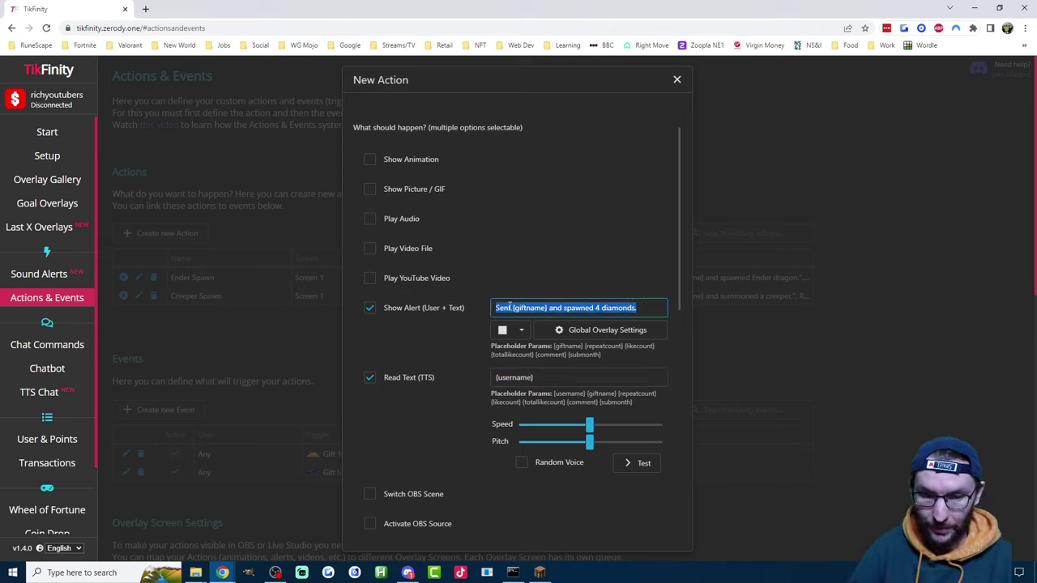
{"action": "key", "text": "ctrl+c"}
{"action": "left_click", "coordinate": [554, 376]}
{"action": "key", "text": "ctrl+v"}
{"action": "left_click", "coordinate": [524, 377]}
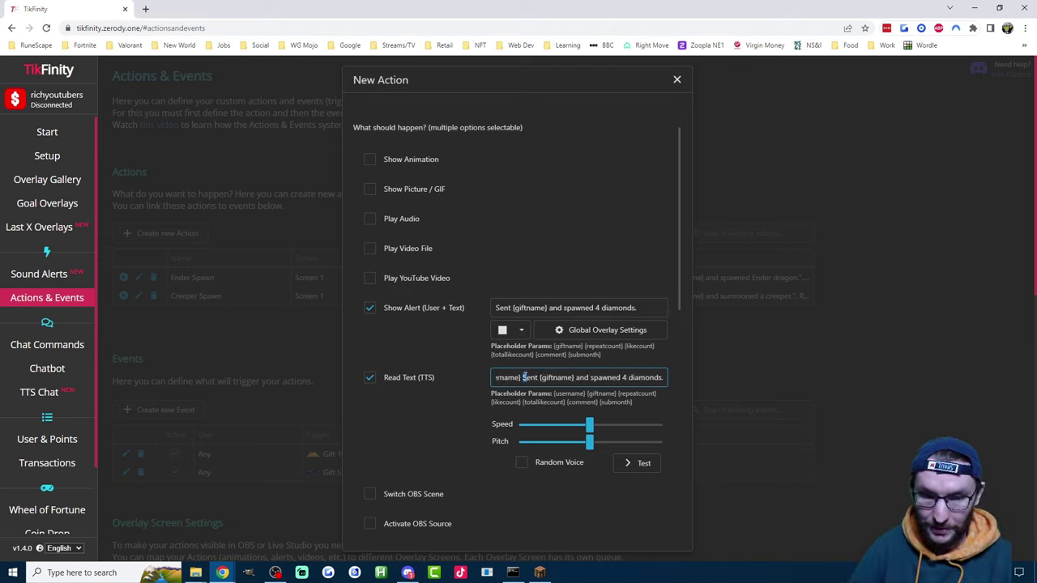
{"action": "key", "text": "Delete"}
{"action": "type", "text": "s"}
Enable Minecraft command execution and paste the copied command "execute at PlayerName run give PlayerName diamond 4"
{"action": "scroll", "coordinate": [397, 403], "scroll_direction": "down", "scroll_amount": 3}
{"action": "left_click", "coordinate": [398, 396]}
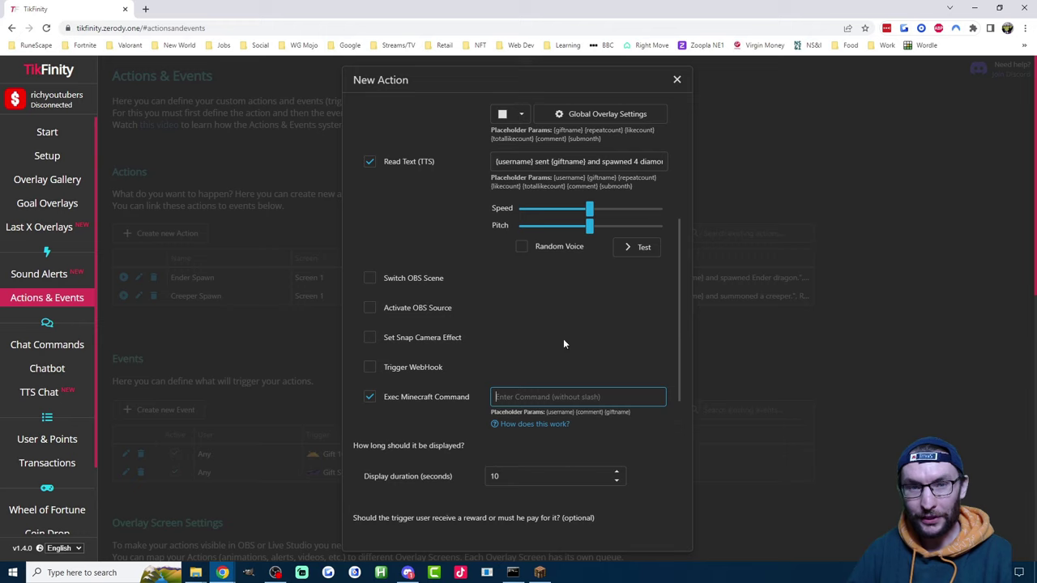
{"action": "right_click", "coordinate": [537, 398]}
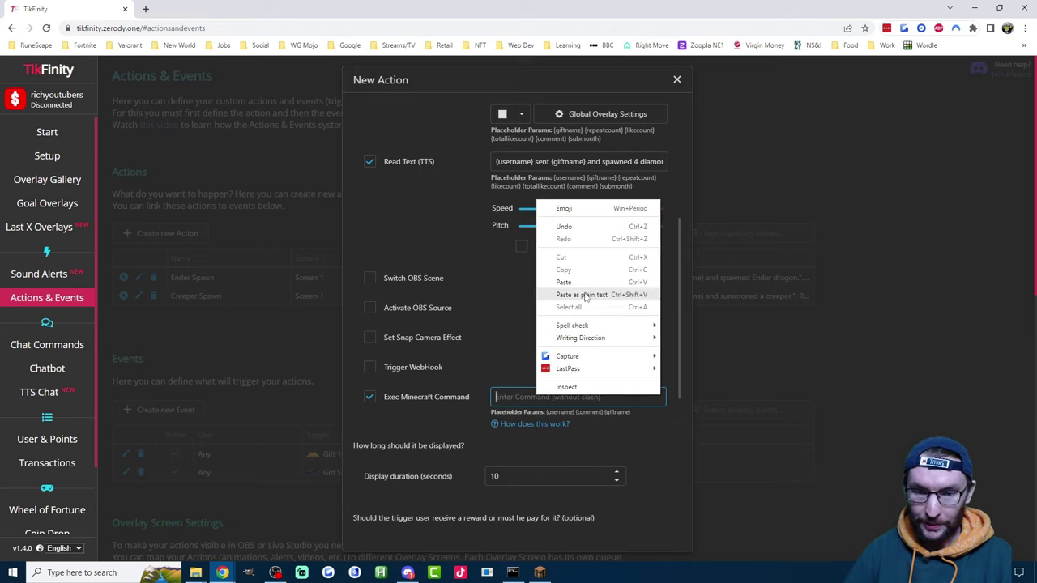
{"action": "left_click", "coordinate": [587, 295]}
{"action": "double_click", "coordinate": [661, 397]}
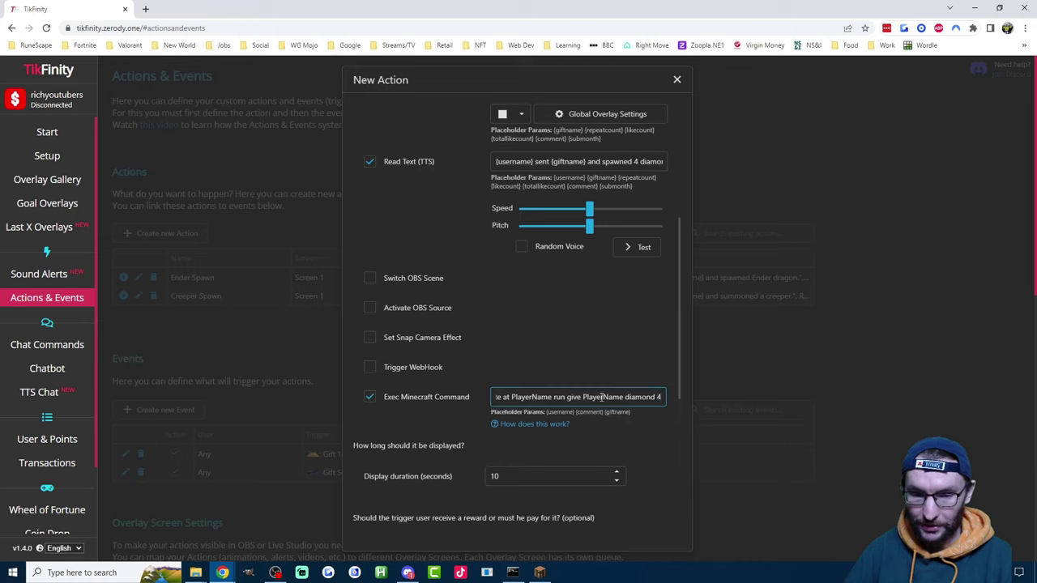
Replace both PlayerName placeholders in the give diamond command with the player's Minecraft username
{"action": "left_click_drag", "start_coordinate": [622, 396], "coordinate": [583, 397]}
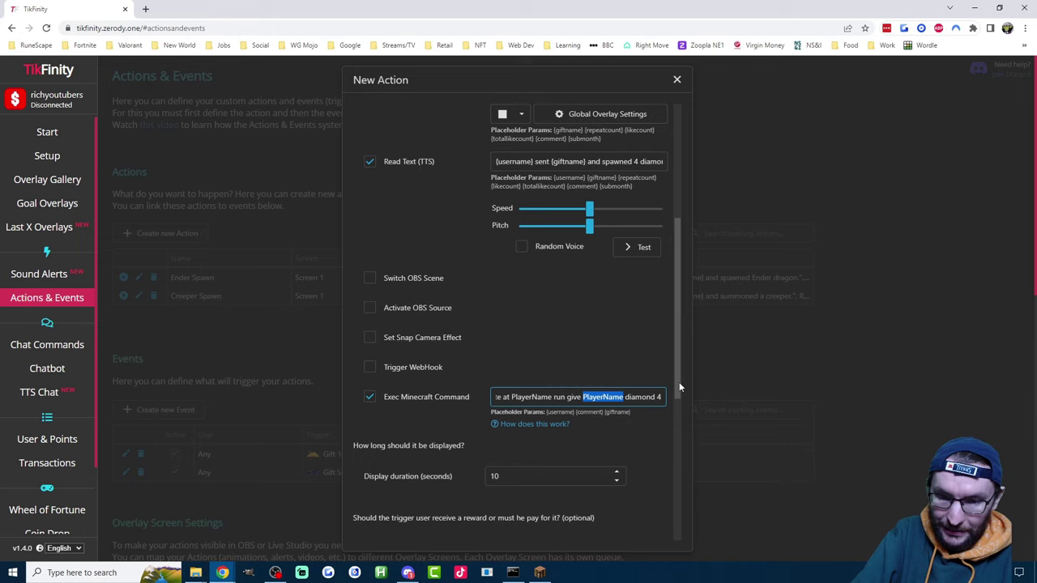
{"action": "type", "text": "WG_Mojo"}
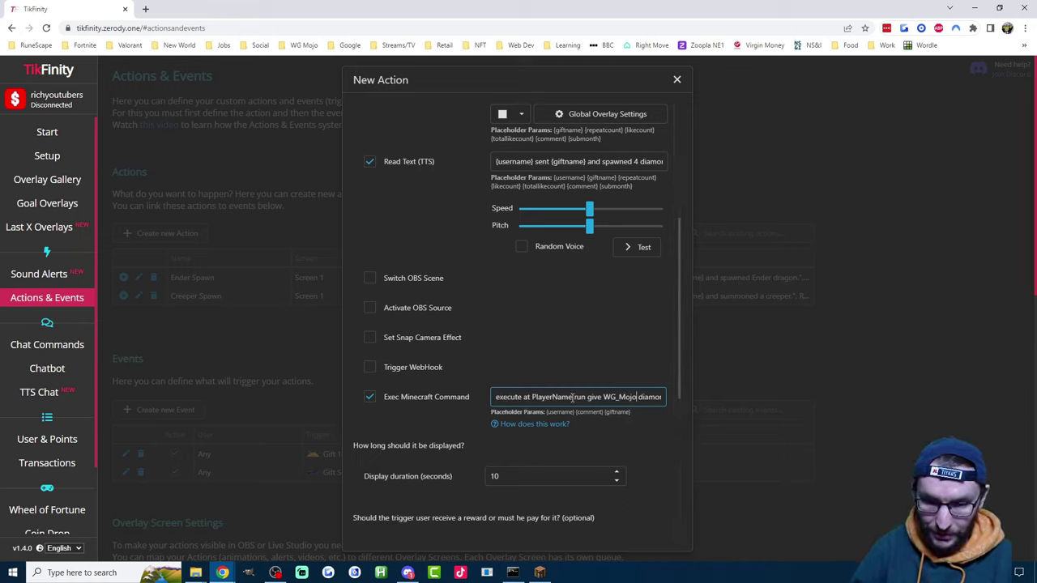
{"action": "left_click_drag", "start_coordinate": [571, 397], "coordinate": [532, 397]}
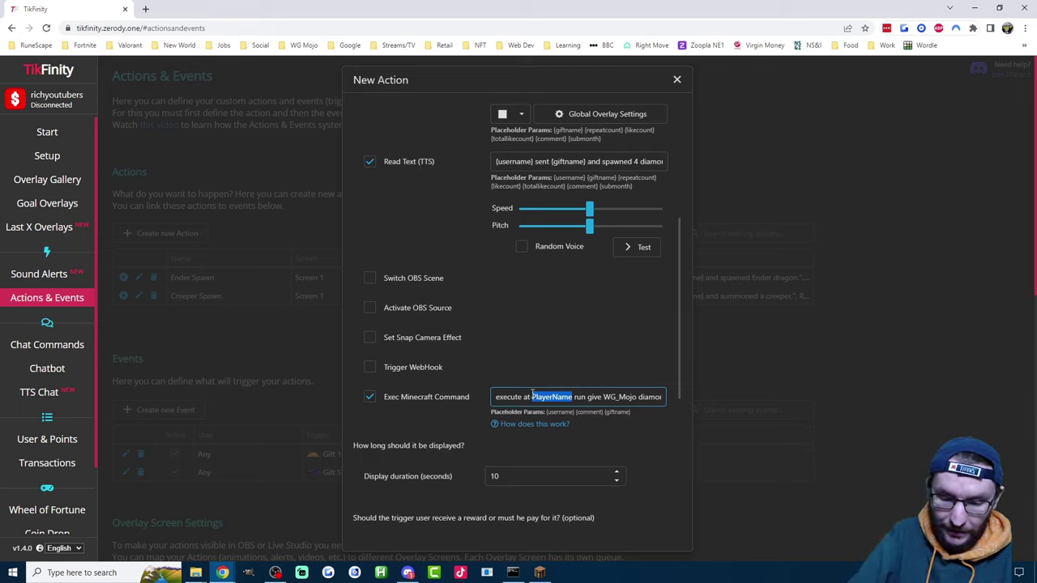
{"action": "type", "text": "WG_Mojo"}
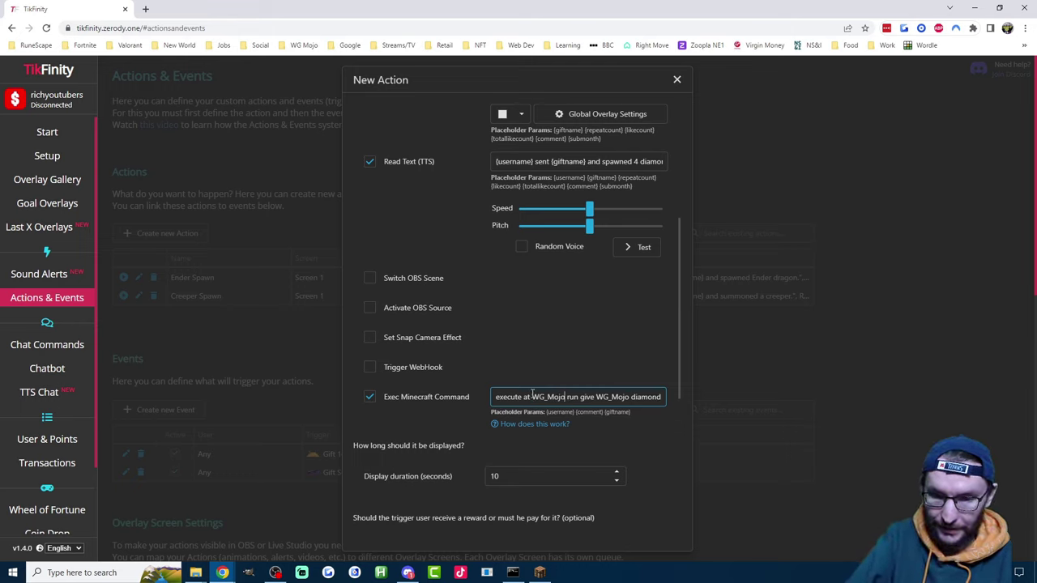
Set the Diamond Spawn action's display duration to 5 seconds and enable repeating with gift combos
{"action": "scroll", "coordinate": [567, 380], "scroll_direction": "down", "scroll_amount": 1}
{"action": "left_click", "coordinate": [616, 374]}
{"action": "left_click", "coordinate": [616, 373]}
{"action": "left_click", "coordinate": [618, 373]}
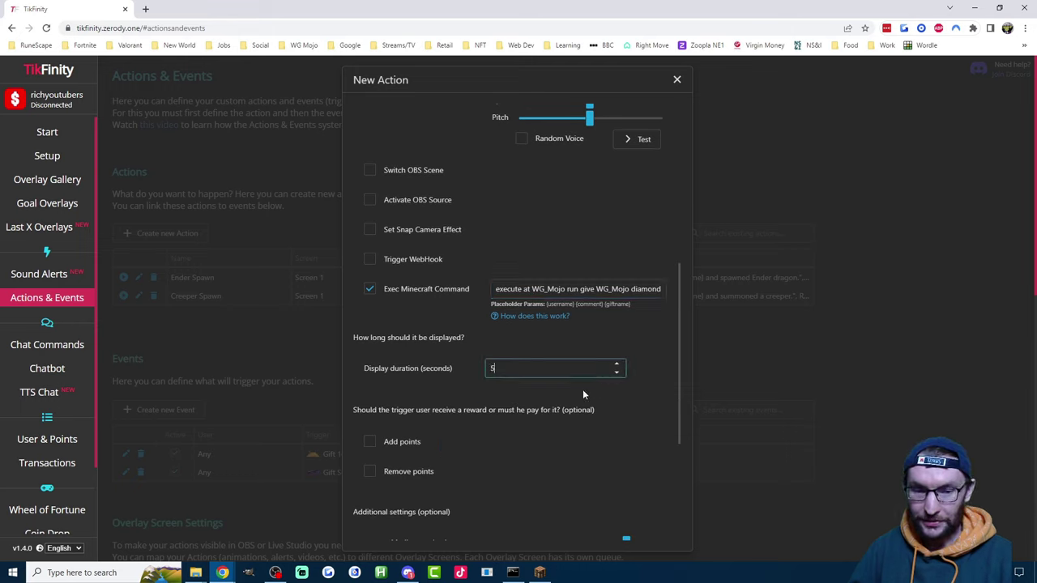
{"action": "scroll", "coordinate": [582, 389], "scroll_direction": "down", "scroll_amount": 5}
{"action": "left_click", "coordinate": [492, 434]}
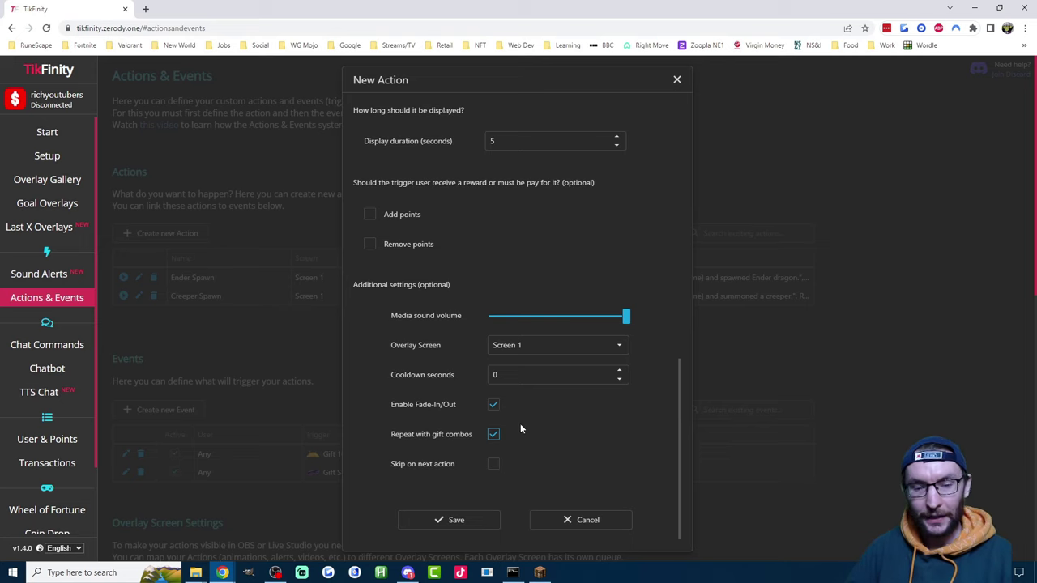
Save the Diamond Spawn action and start a new event triggered by anyone sending the specific gift Confetti
{"action": "left_click", "coordinate": [454, 519]}
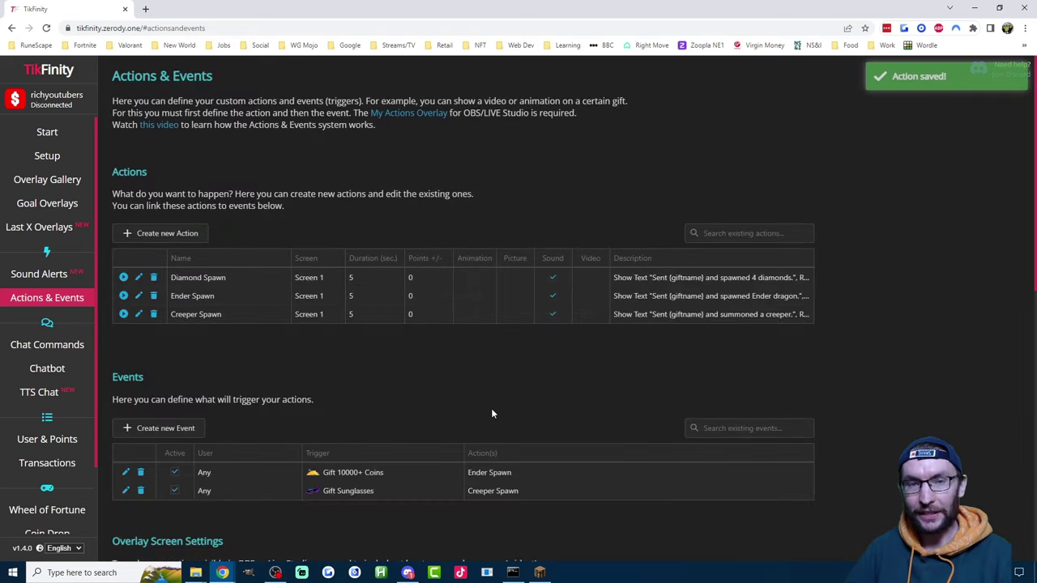
{"action": "left_click", "coordinate": [150, 434]}
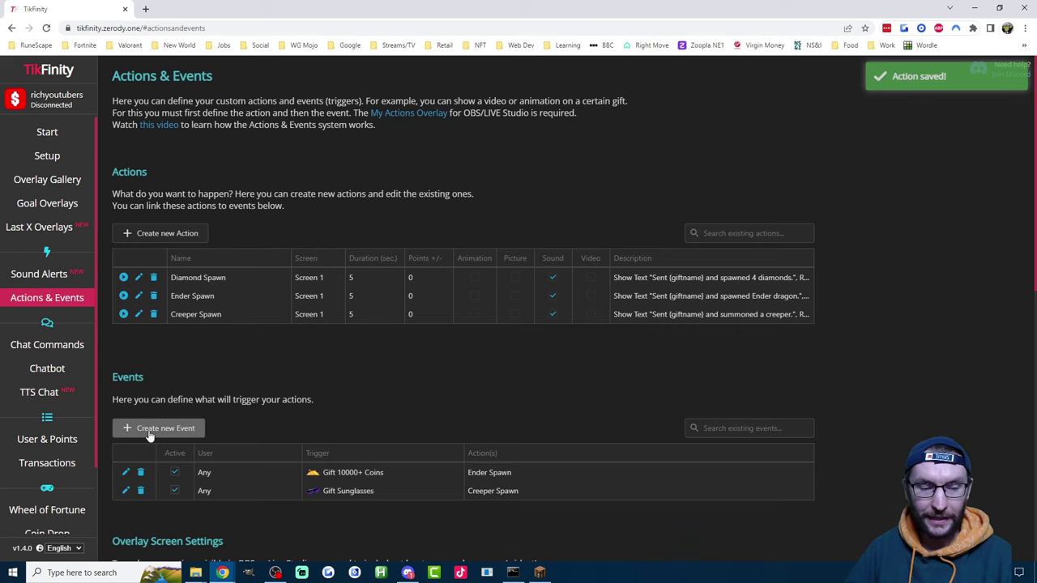
{"action": "left_click", "coordinate": [521, 399]}
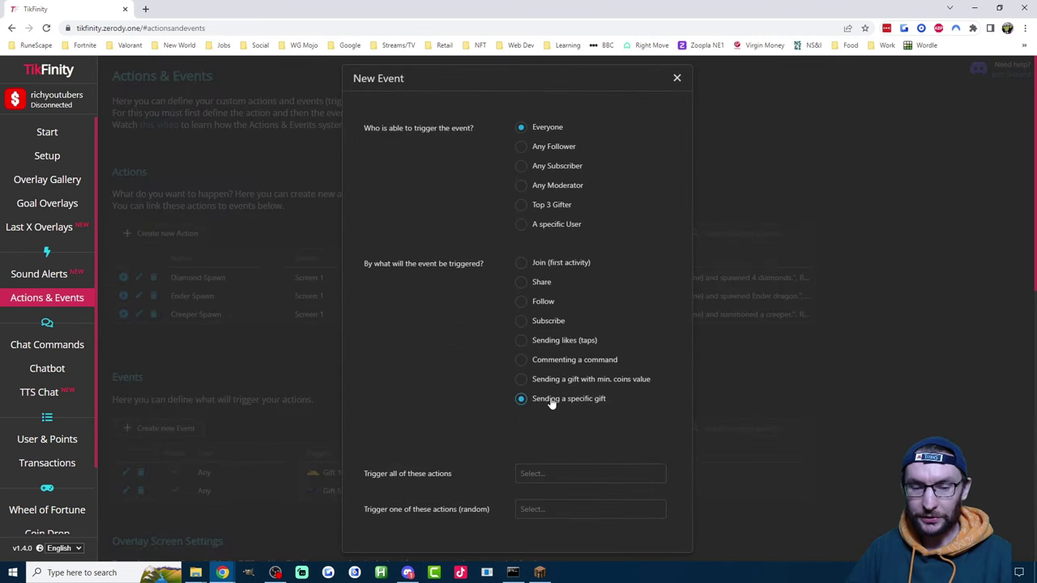
{"action": "scroll", "coordinate": [538, 356], "scroll_direction": "down", "scroll_amount": 1}
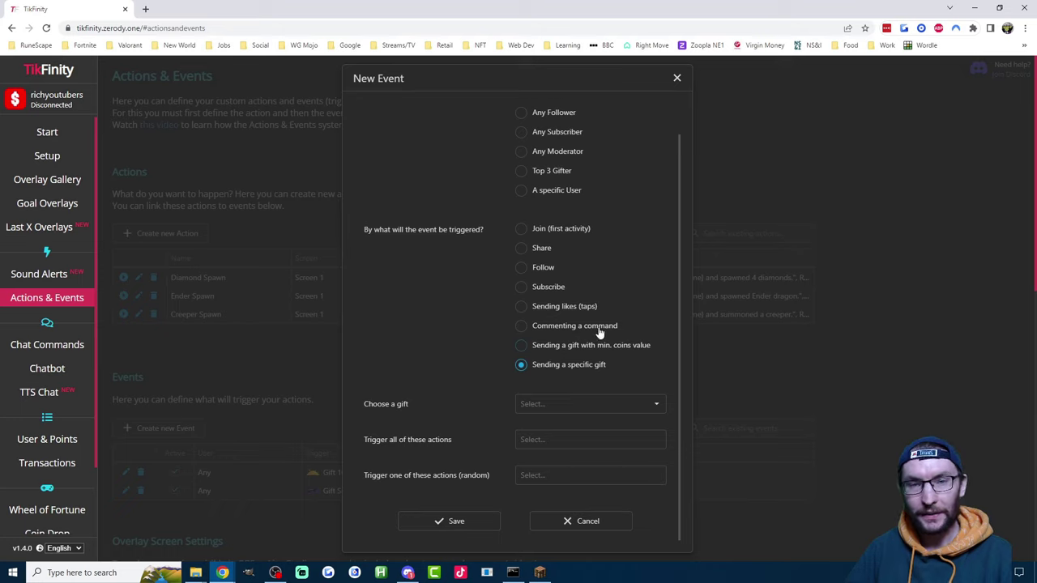
{"action": "left_click", "coordinate": [564, 405]}
{"action": "type", "text": "conf"}
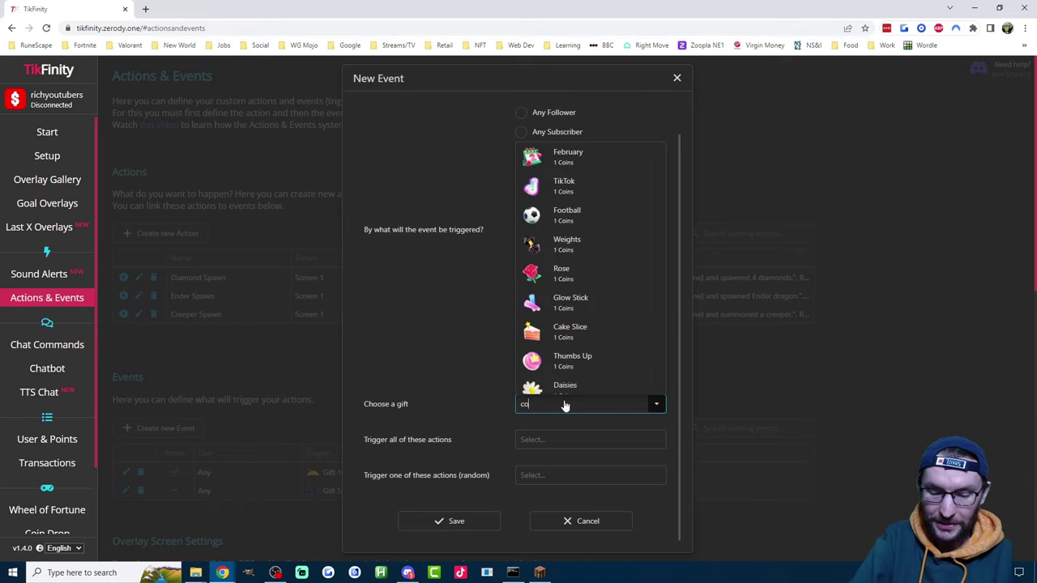
{"action": "left_click", "coordinate": [564, 428]}
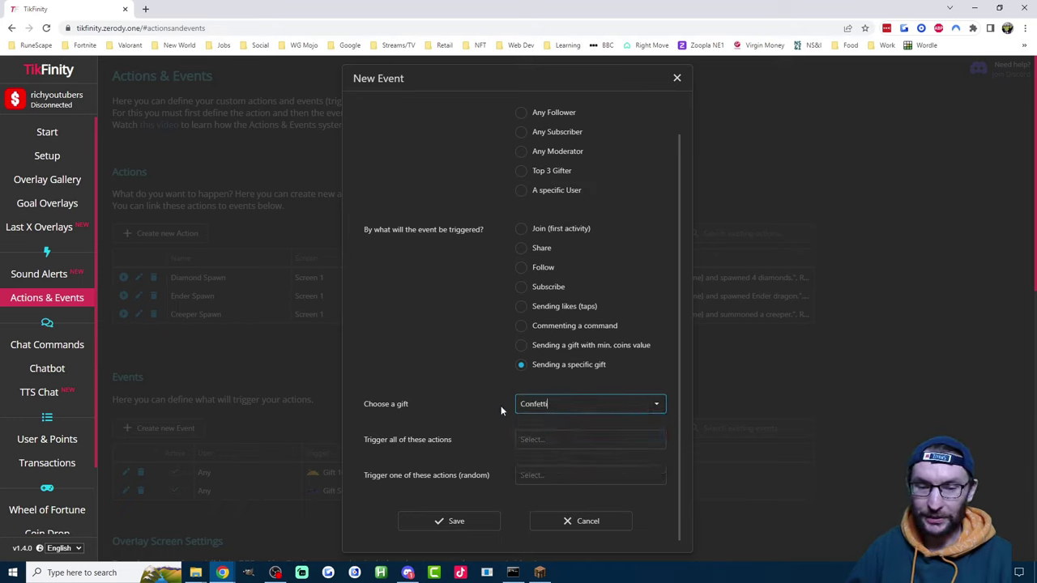
Link the Confetti gift event to the Diamond Spawn action and save the event
{"action": "left_click", "coordinate": [538, 442]}
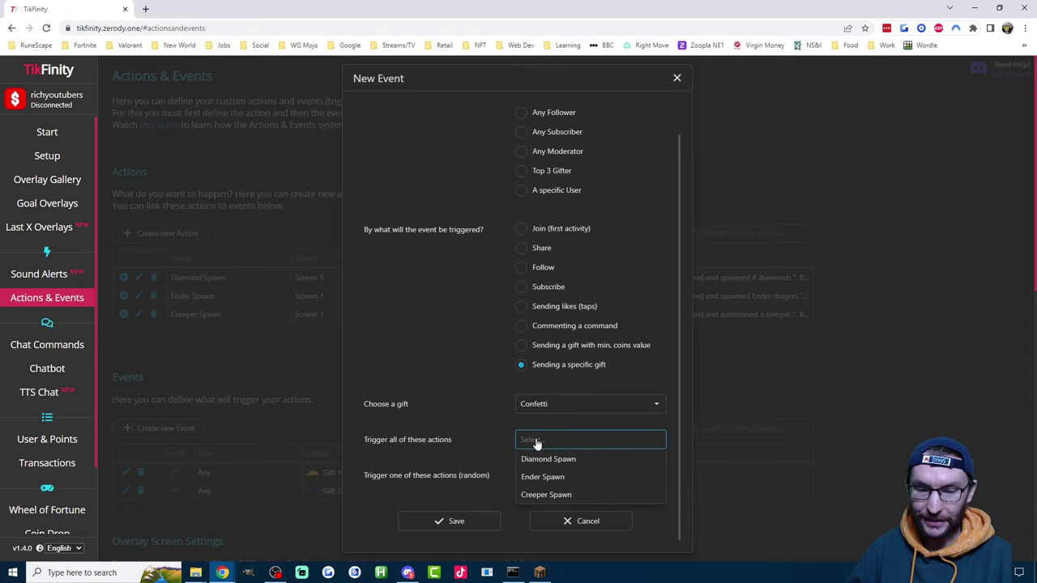
{"action": "left_click", "coordinate": [543, 459]}
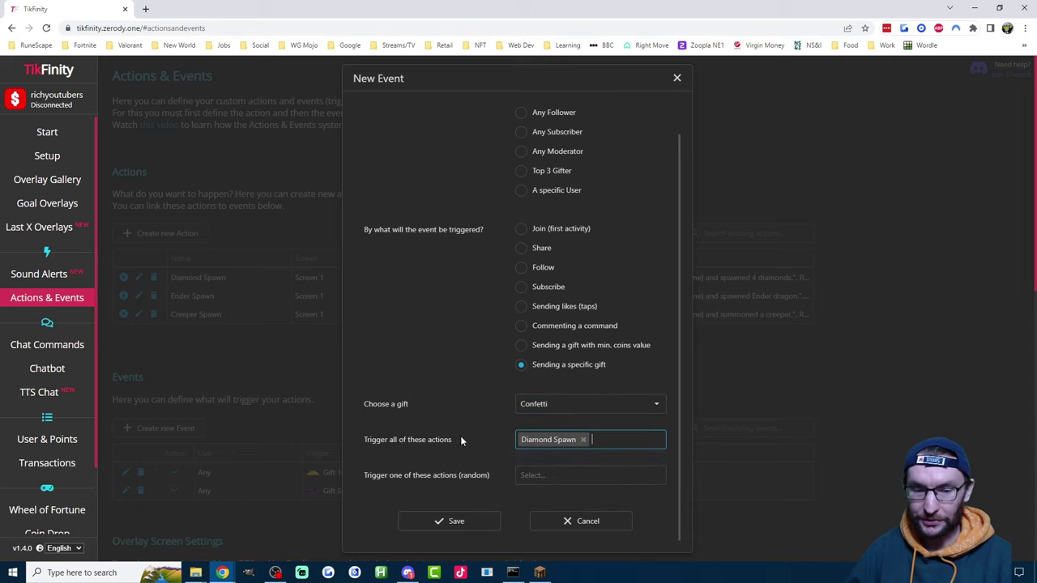
{"action": "left_click", "coordinate": [457, 523]}
Review the overlay screen settings and the widget URL for Screen 1
{"action": "scroll", "coordinate": [466, 297], "scroll_direction": "down", "scroll_amount": 3}
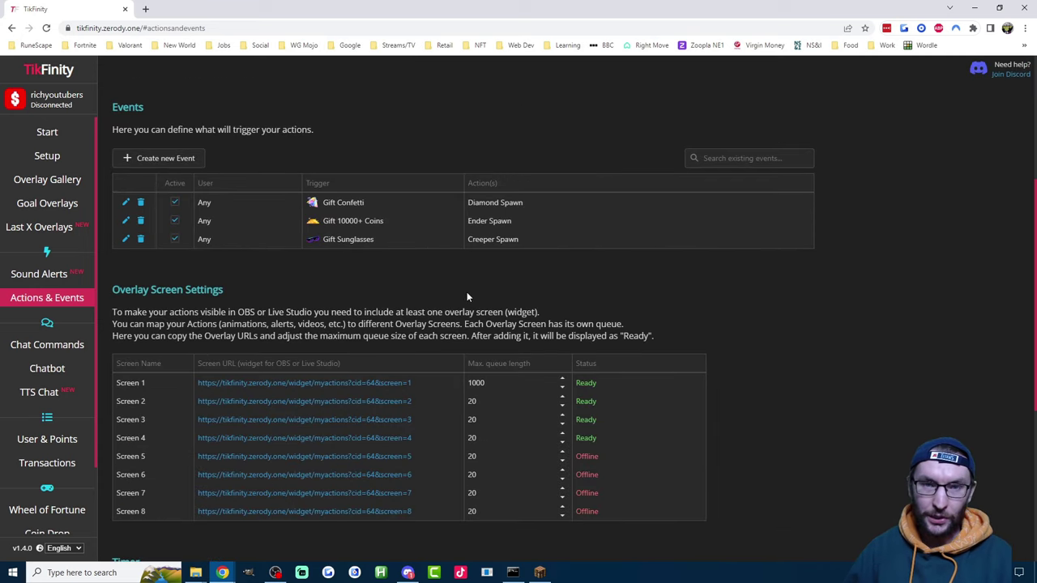
{"action": "scroll", "coordinate": [272, 281], "scroll_direction": "down", "scroll_amount": 1}
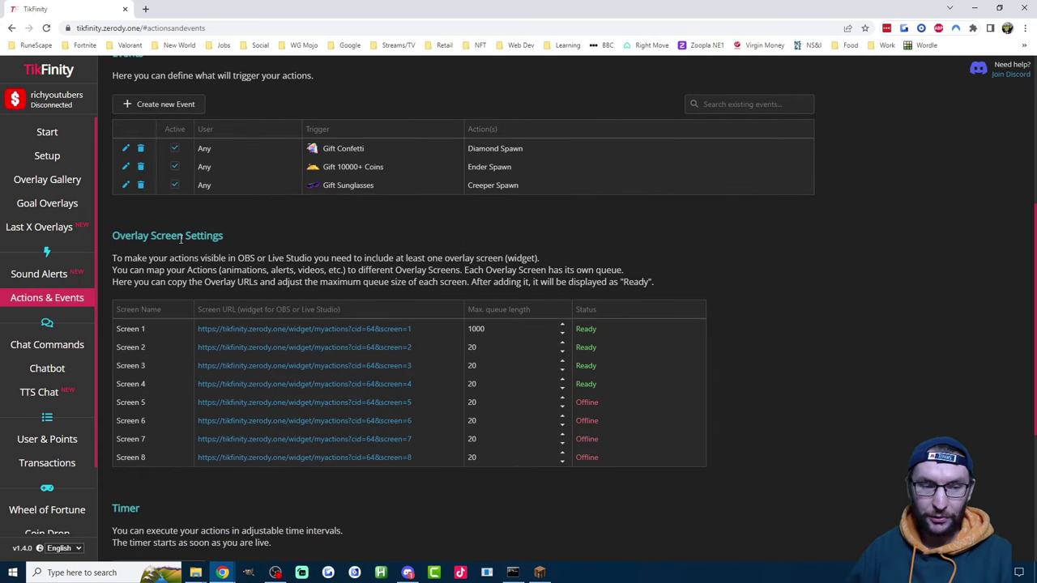
{"action": "left_click", "coordinate": [314, 332]}
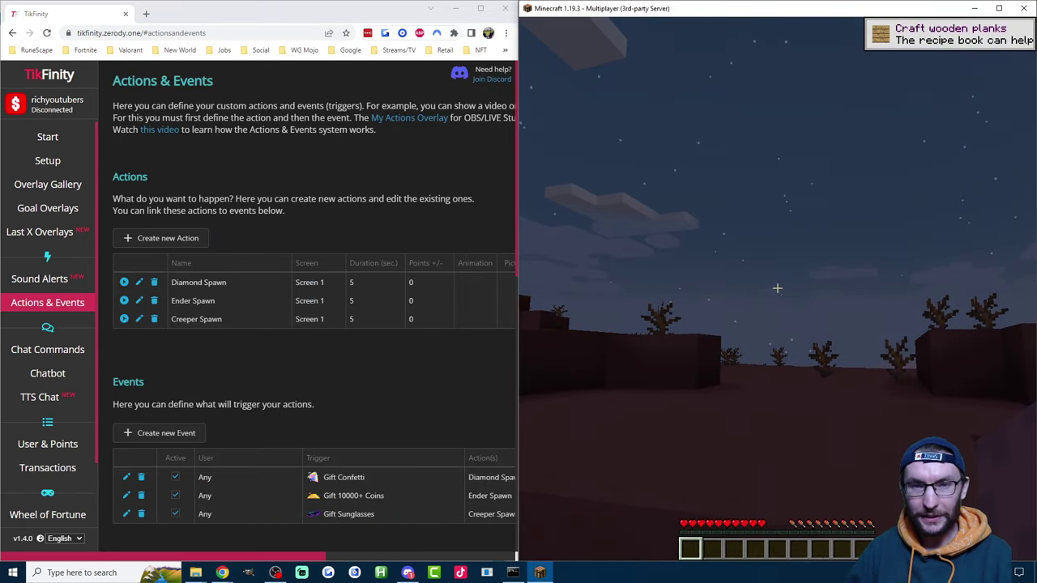
Test-run the Diamond Spawn action and resume the Minecraft game to check its effect
{"action": "key", "text": "alt+Tab"}
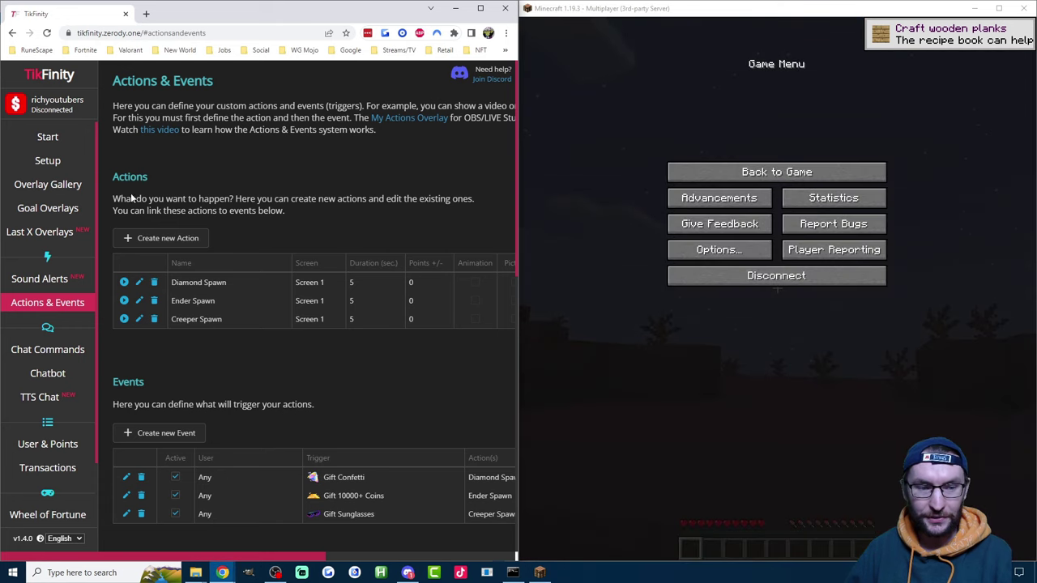
{"action": "left_click", "coordinate": [124, 282]}
{"action": "left_click", "coordinate": [775, 171]}
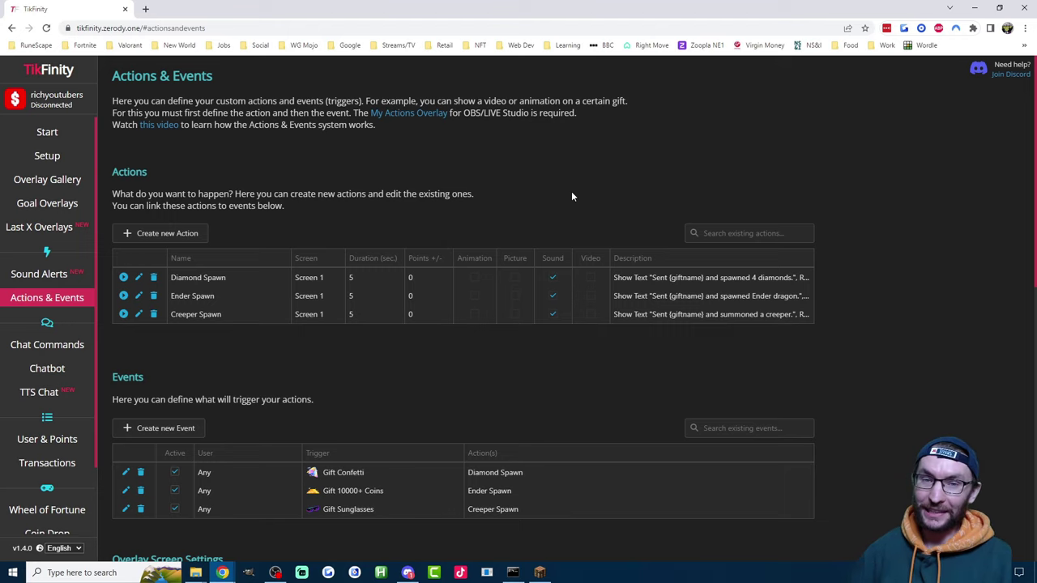
Create an action named "Kill" with an alert reading "sent {giftname} and killed" followed by the streamer's nickname
{"action": "left_click", "coordinate": [175, 234]}
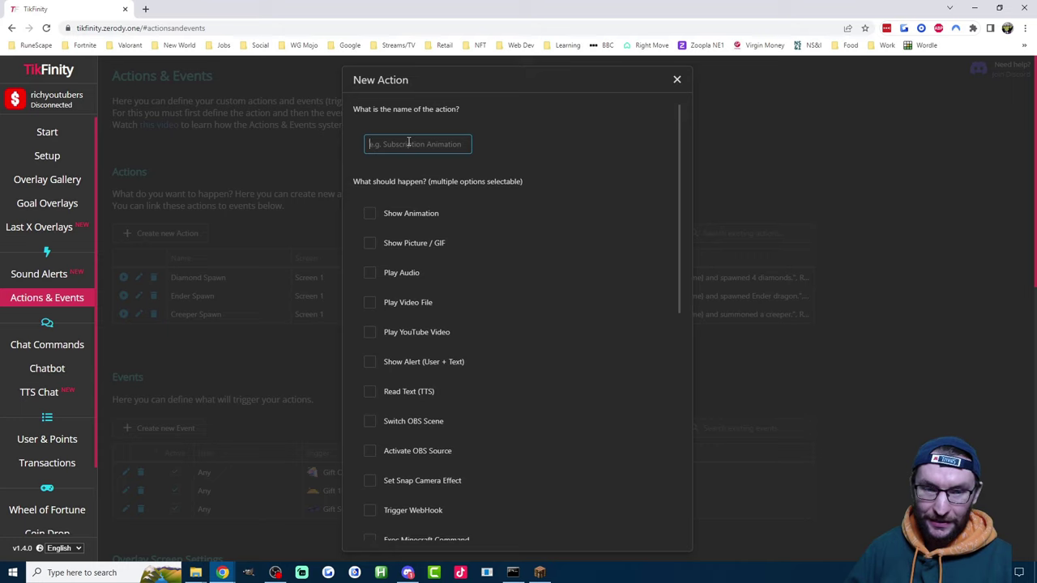
{"action": "type", "text": "Kill"}
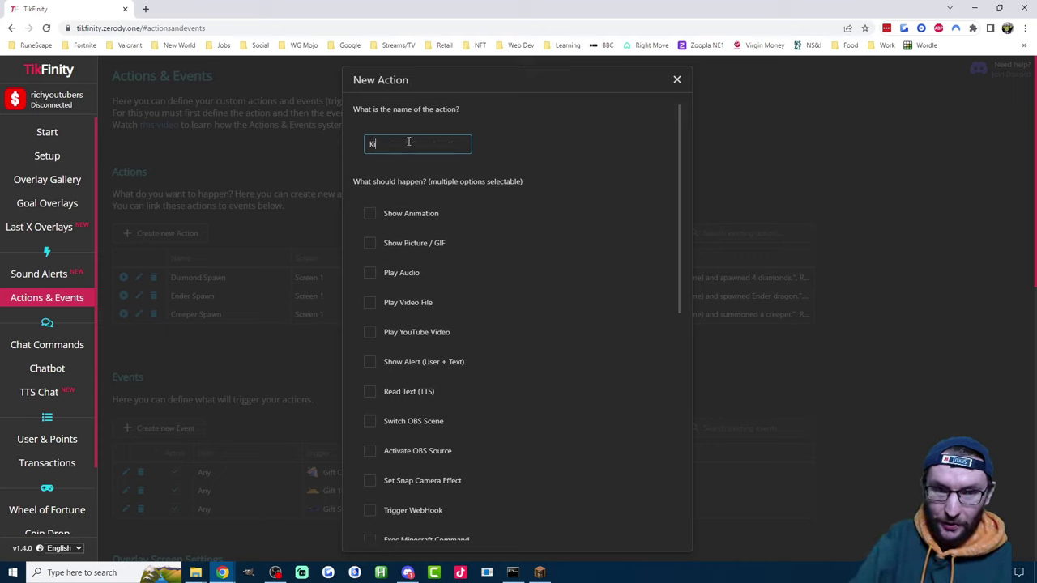
{"action": "left_click", "coordinate": [409, 363]}
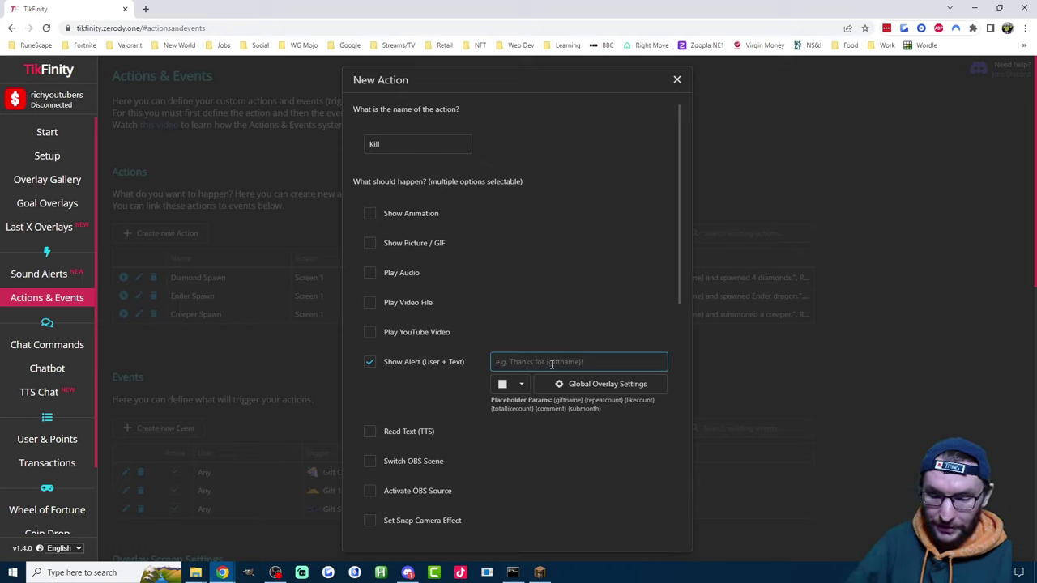
{"action": "type", "text": "sent"}
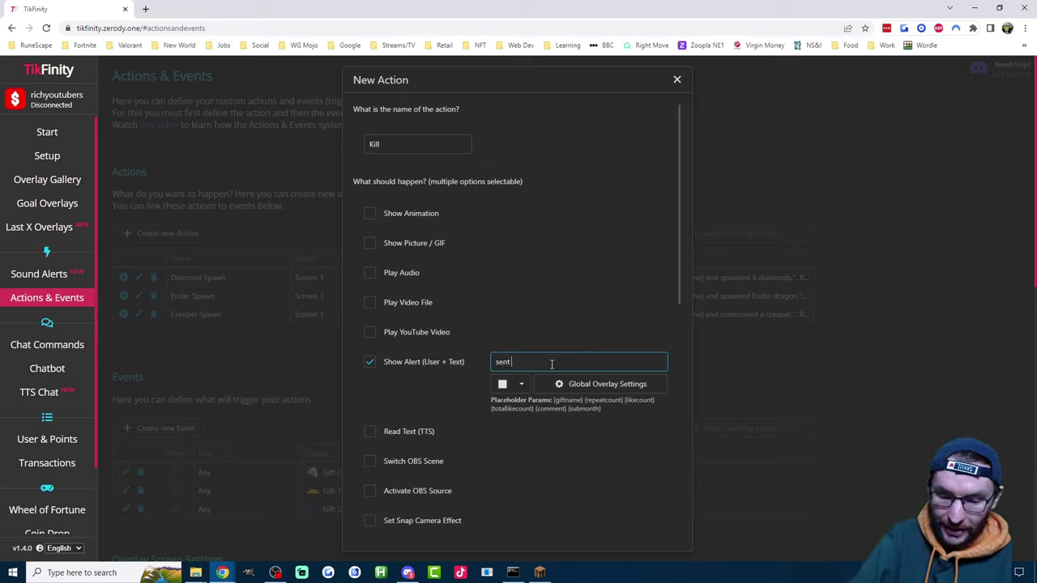
{"action": "type", "text": " {giftname"}
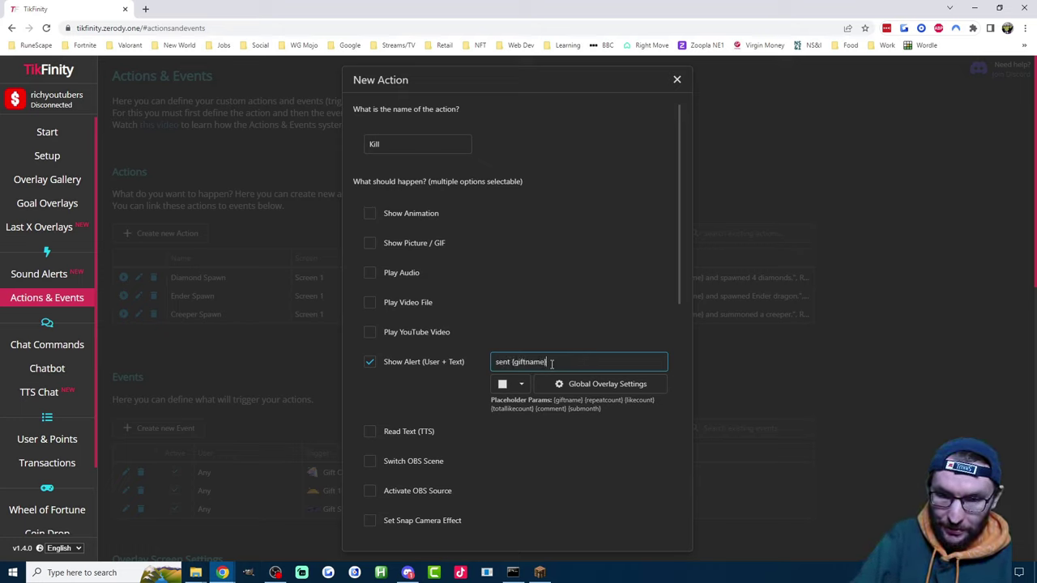
{"action": "type", "text": "and killed "}
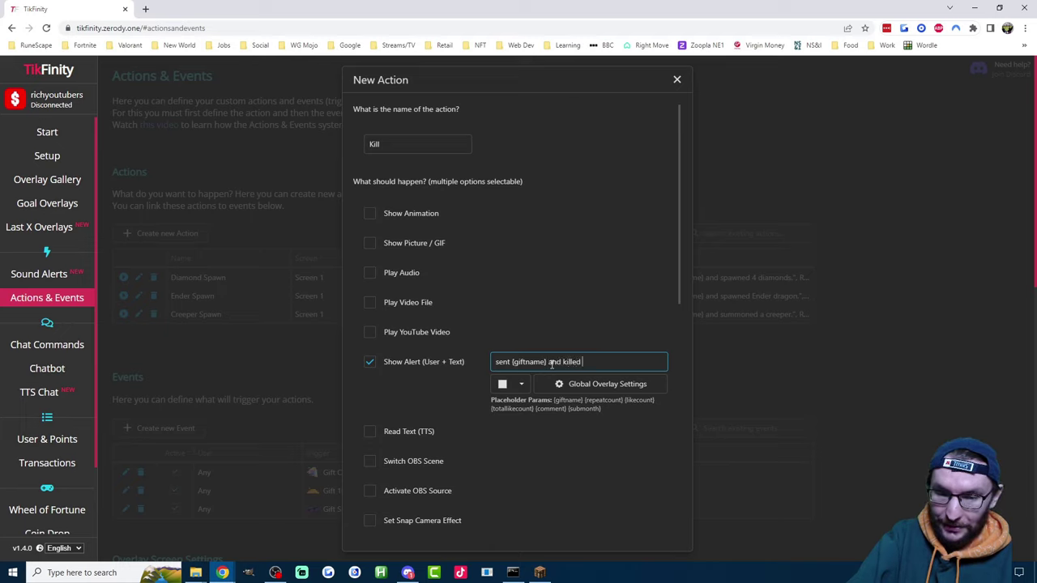
{"action": "type", "text": "Mojo."}
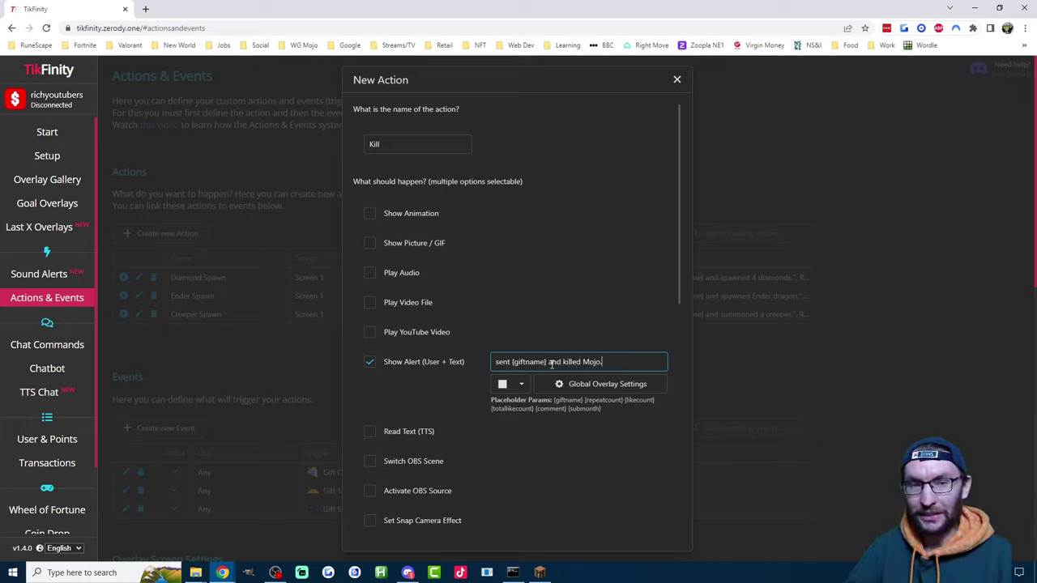
{"action": "scroll", "coordinate": [551, 364], "scroll_direction": "down", "scroll_amount": 1}
{"action": "left_click", "coordinate": [520, 333]}
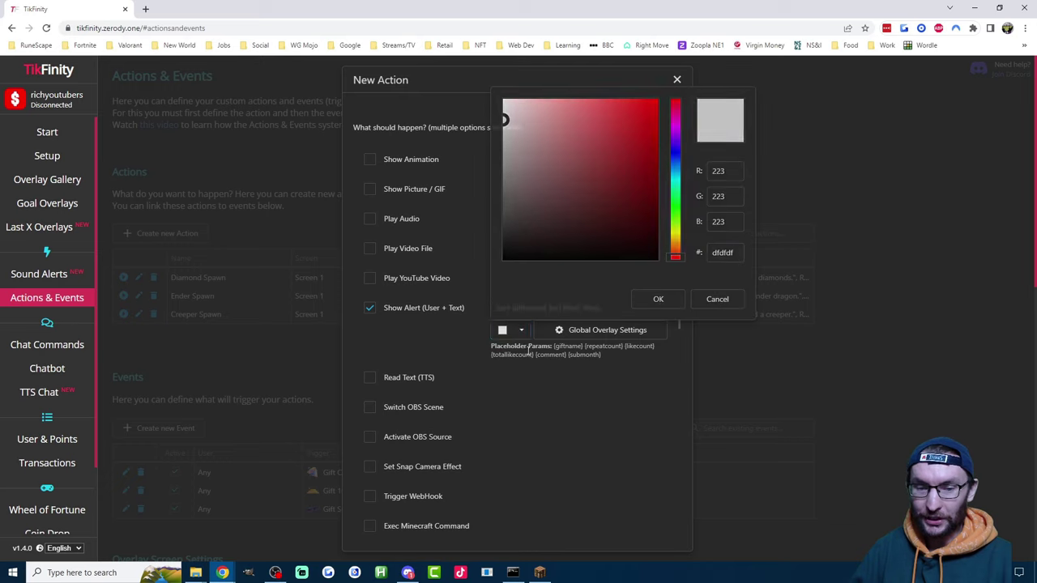
{"action": "left_click", "coordinate": [519, 332]}
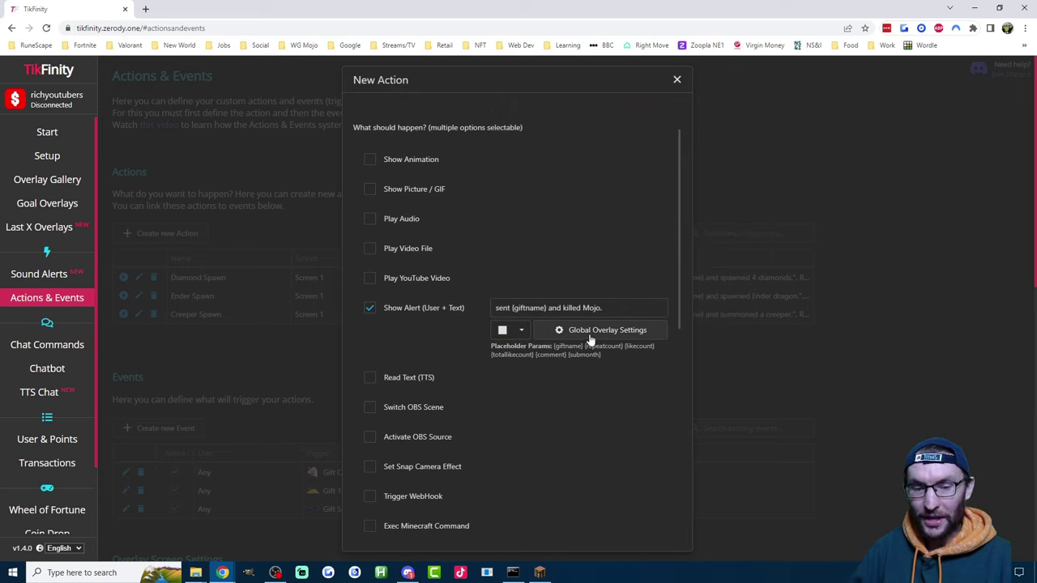
Enable text-to-speech for the Kill action, using "{username}" followed by the copied alert text
{"action": "scroll", "coordinate": [575, 352], "scroll_direction": "down", "scroll_amount": 2}
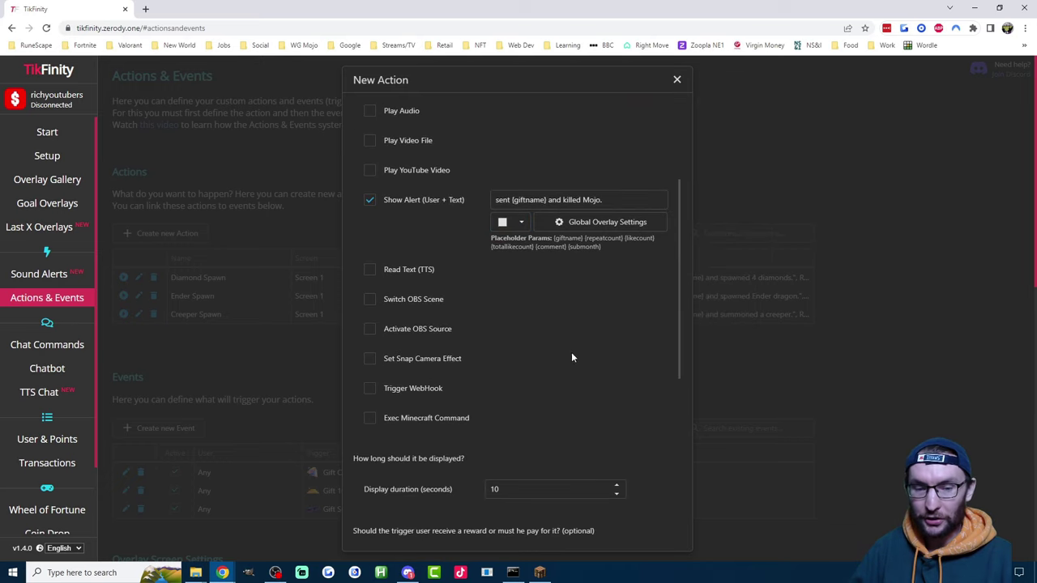
{"action": "left_click", "coordinate": [411, 273]}
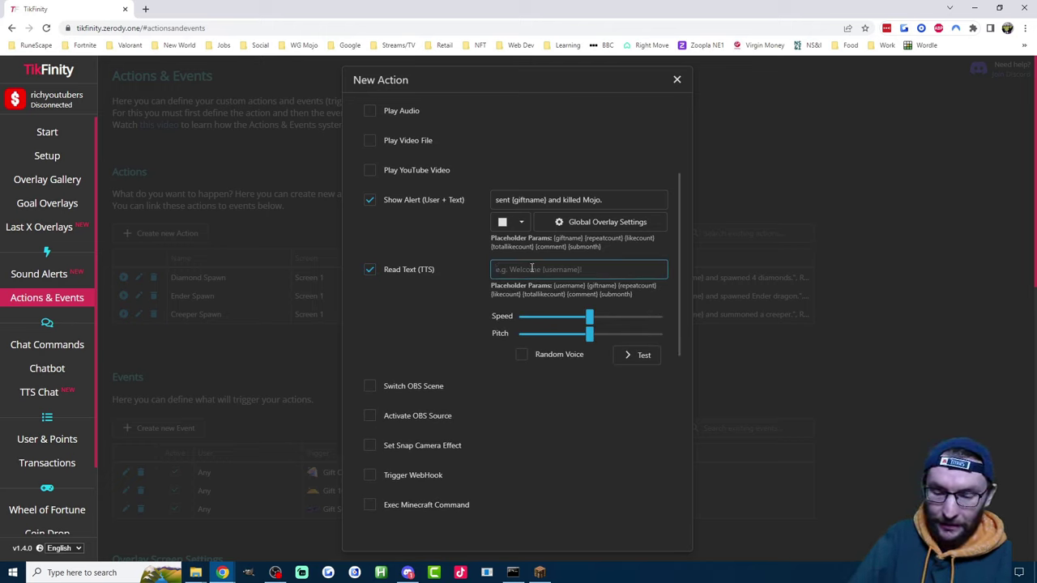
{"action": "type", "text": "{username"}
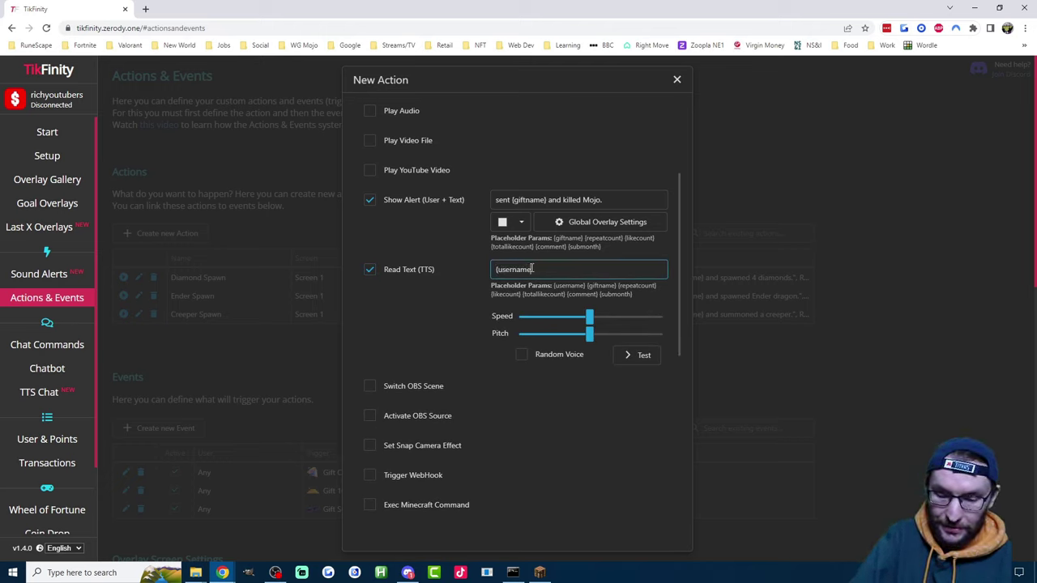
{"action": "left_click_drag", "start_coordinate": [607, 200], "coordinate": [477, 202]}
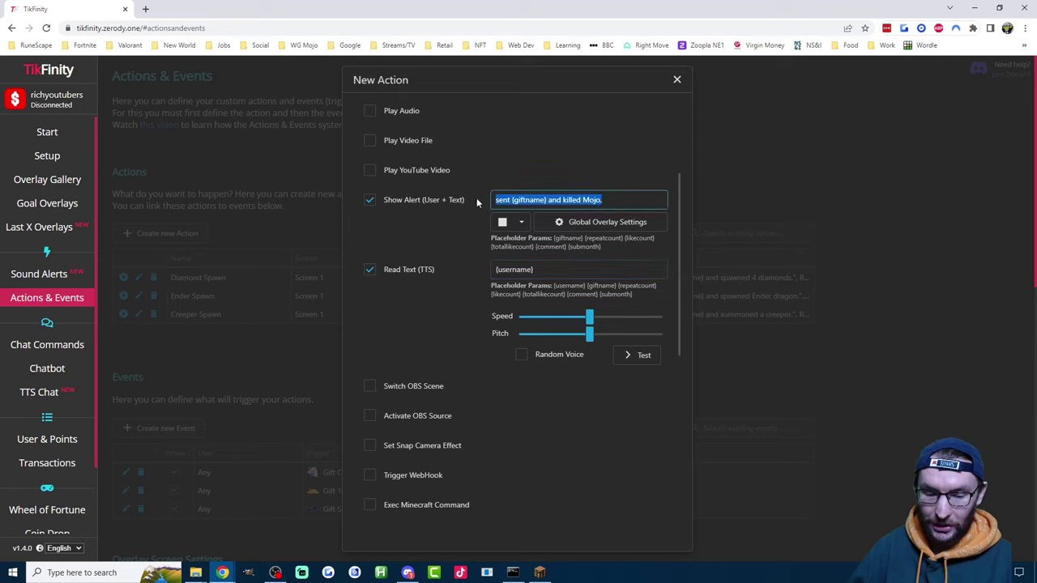
{"action": "key", "text": "ctrl+c"}
{"action": "left_click", "coordinate": [590, 269]}
{"action": "key", "text": "ctrl+v"}
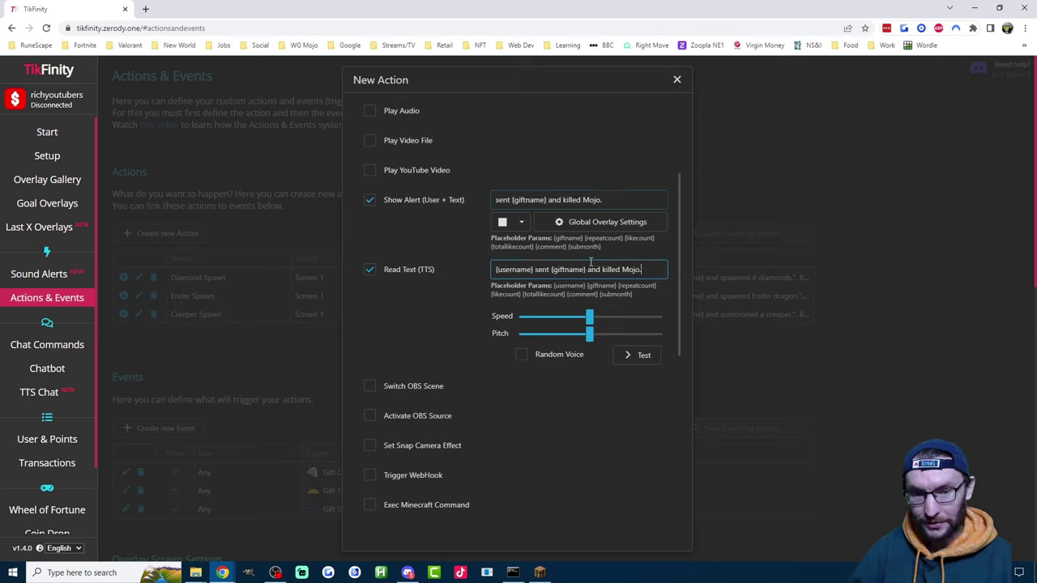
Enable Minecraft command execution for the Kill action and paste the copied command "execute at PlayerName run kill PlayerName"
{"action": "scroll", "coordinate": [509, 283], "scroll_direction": "down", "scroll_amount": 2}
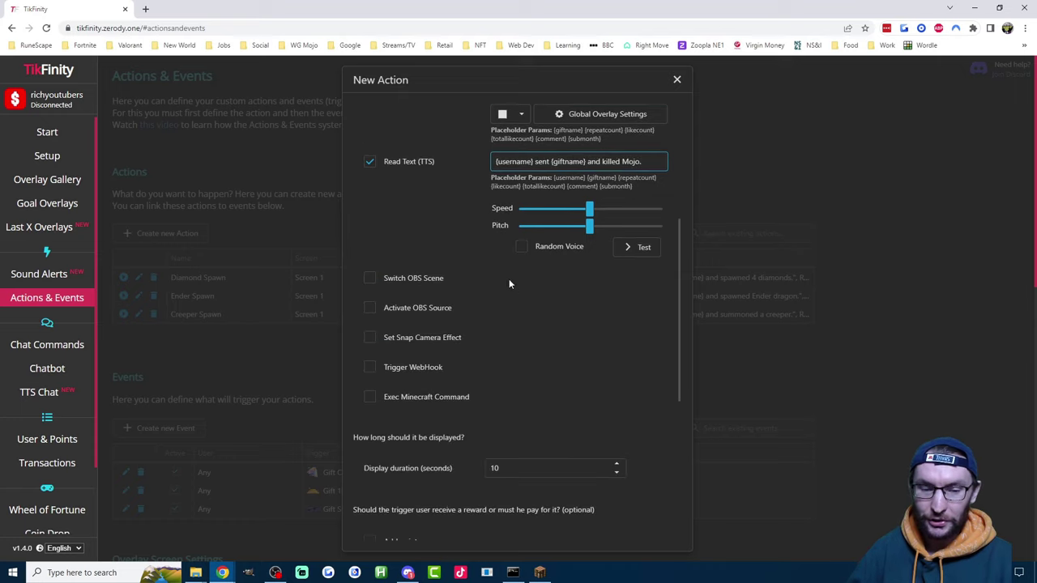
{"action": "scroll", "coordinate": [510, 284], "scroll_direction": "down", "scroll_amount": 2}
{"action": "left_click", "coordinate": [400, 294]}
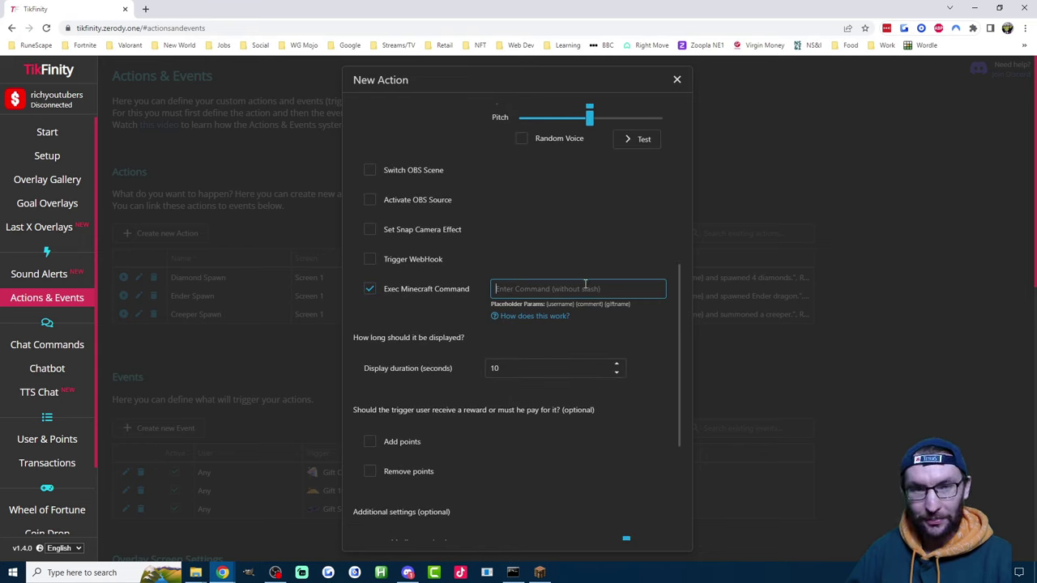
{"action": "key", "text": "alt+Tab"}
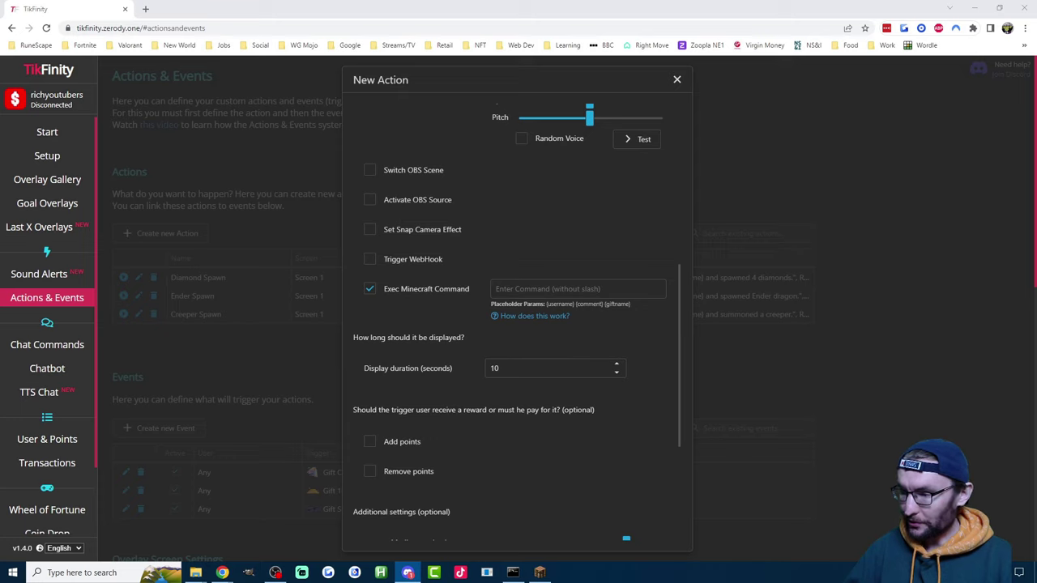
{"action": "left_click", "coordinate": [519, 294]}
{"action": "right_click", "coordinate": [526, 286]}
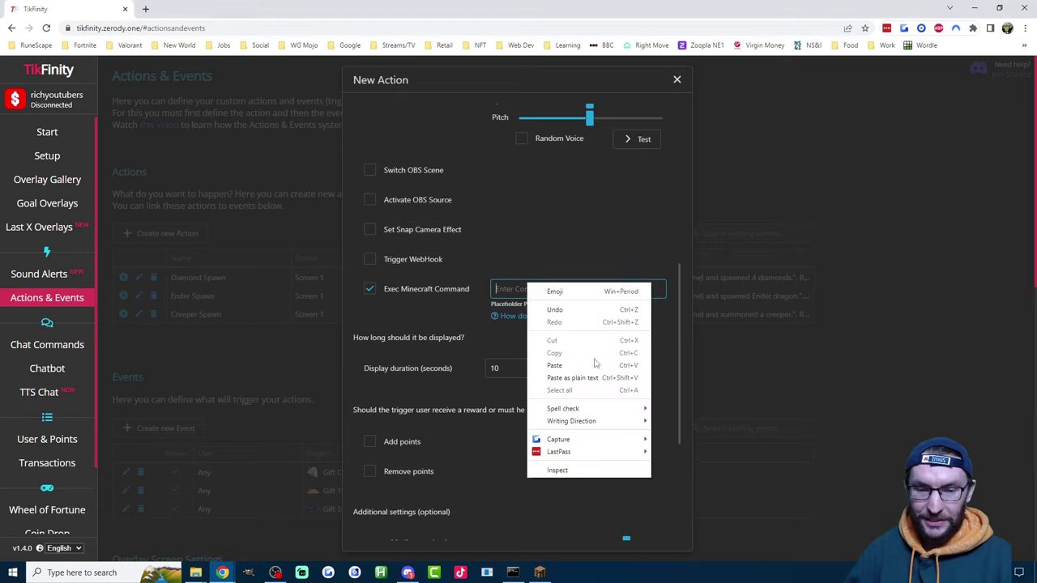
{"action": "left_click", "coordinate": [585, 374]}
Replace both "PlayerName" placeholders in the Kill action's Minecraft command with the streamer's Minecraft username
{"action": "double_click", "coordinate": [623, 288]}
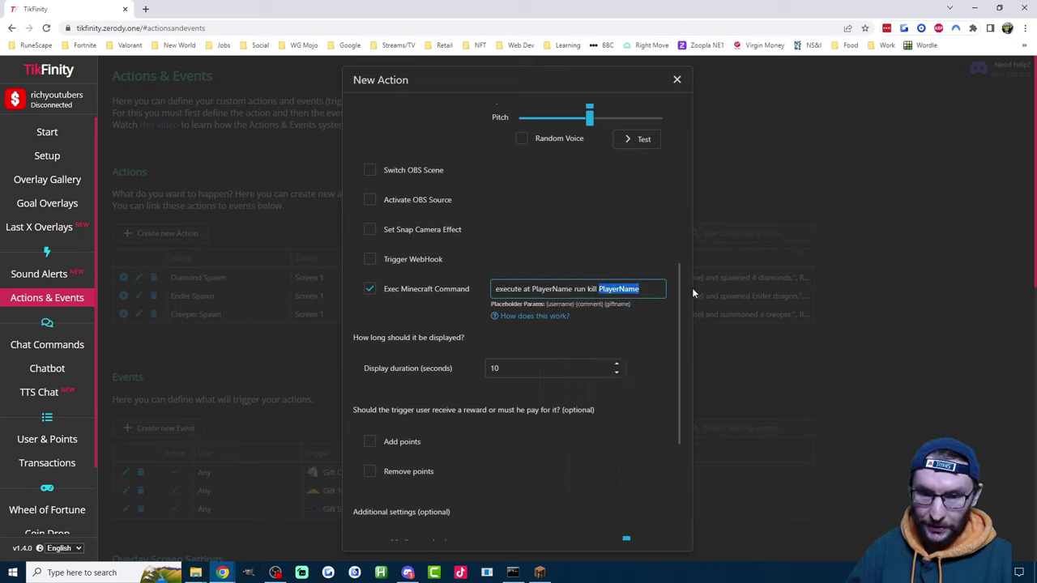
{"action": "type", "text": "WG_"}
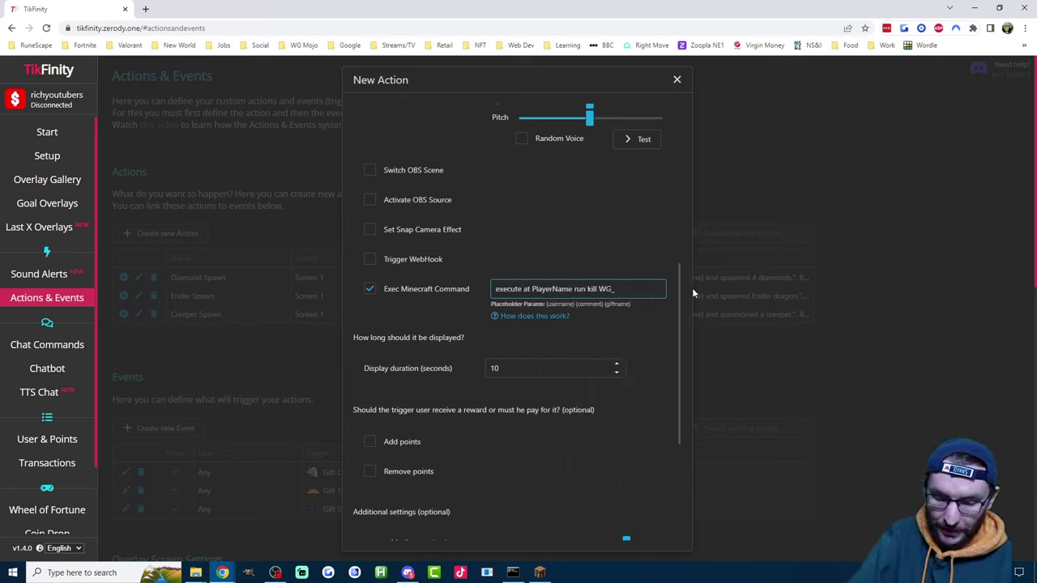
{"action": "type", "text": "Mojo"}
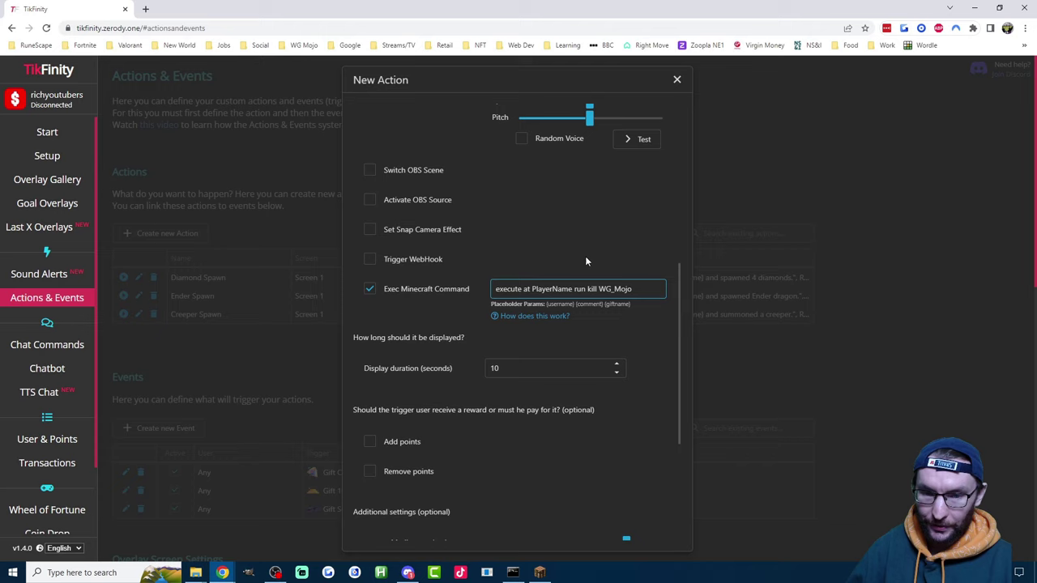
{"action": "double_click", "coordinate": [554, 288]}
{"action": "type", "text": "WG_"}
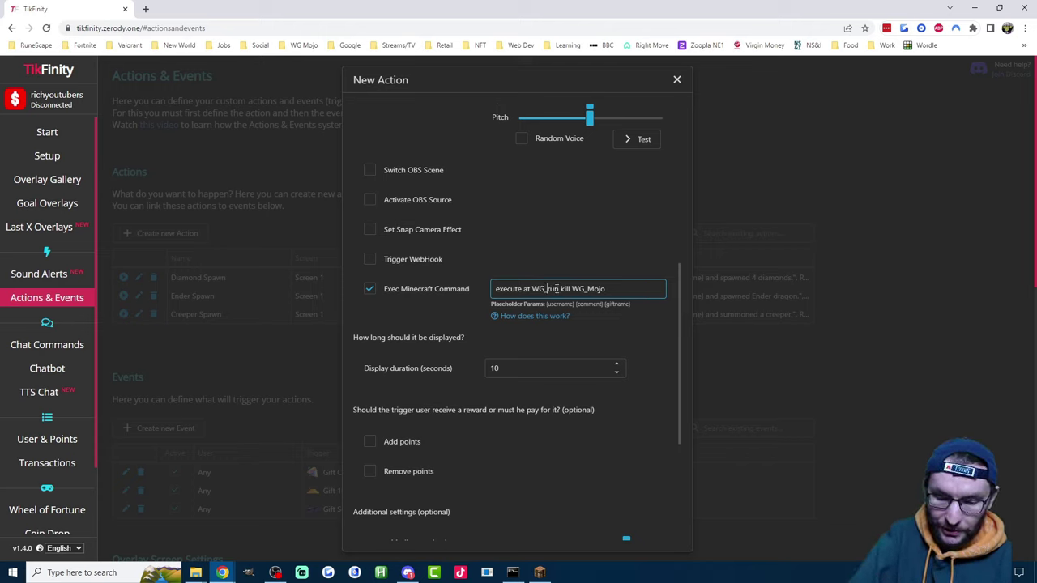
{"action": "type", "text": "Mojo"}
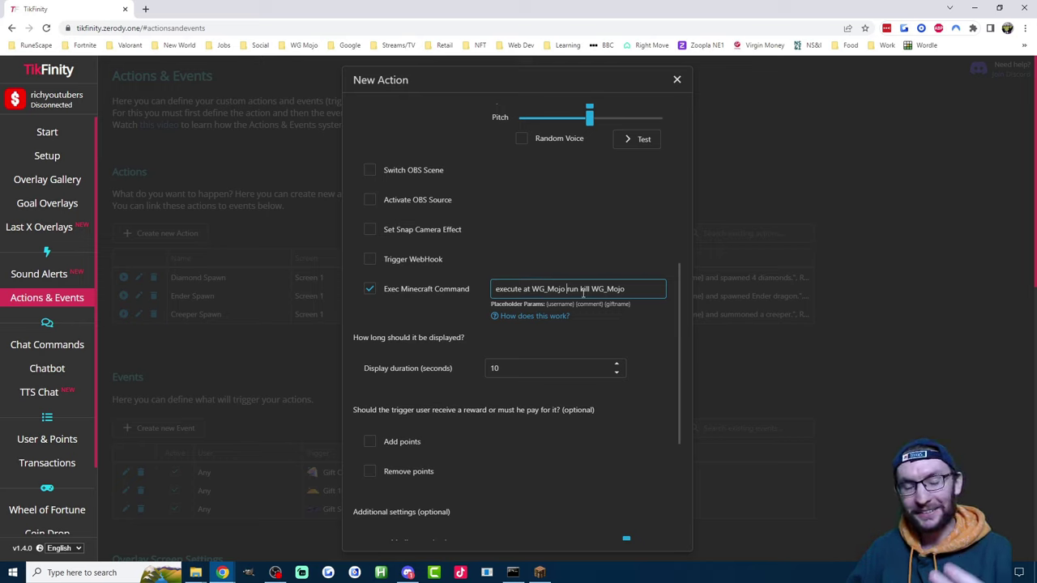
Set the Kill action's display duration to 5 seconds and save the action
{"action": "left_click", "coordinate": [616, 372]}
{"action": "left_click", "coordinate": [616, 372]}
{"action": "left_click", "coordinate": [617, 373]}
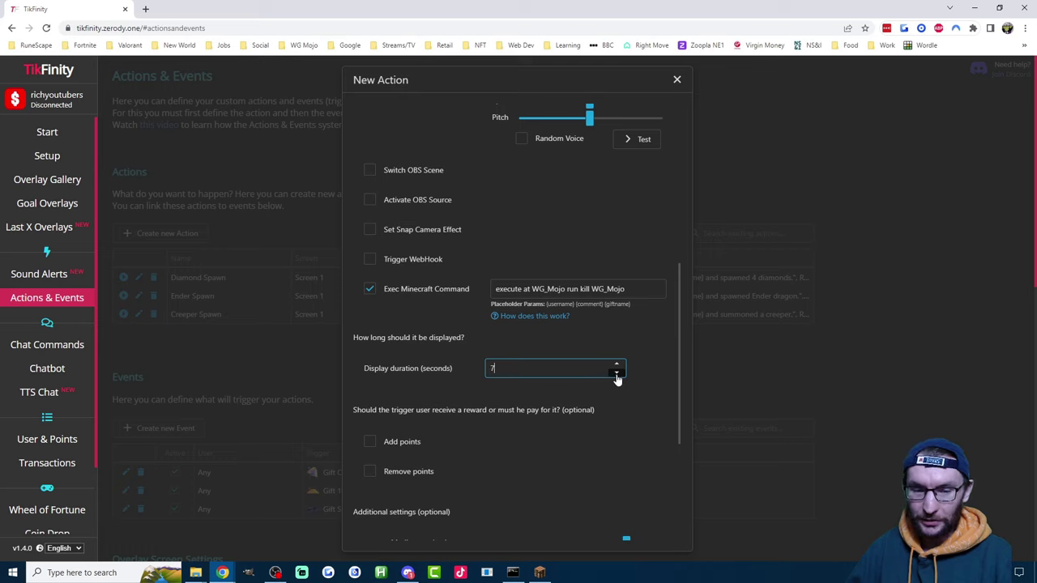
{"action": "left_click", "coordinate": [616, 373]}
{"action": "left_click", "coordinate": [616, 373]}
{"action": "scroll", "coordinate": [568, 385], "scroll_direction": "down", "scroll_amount": 3}
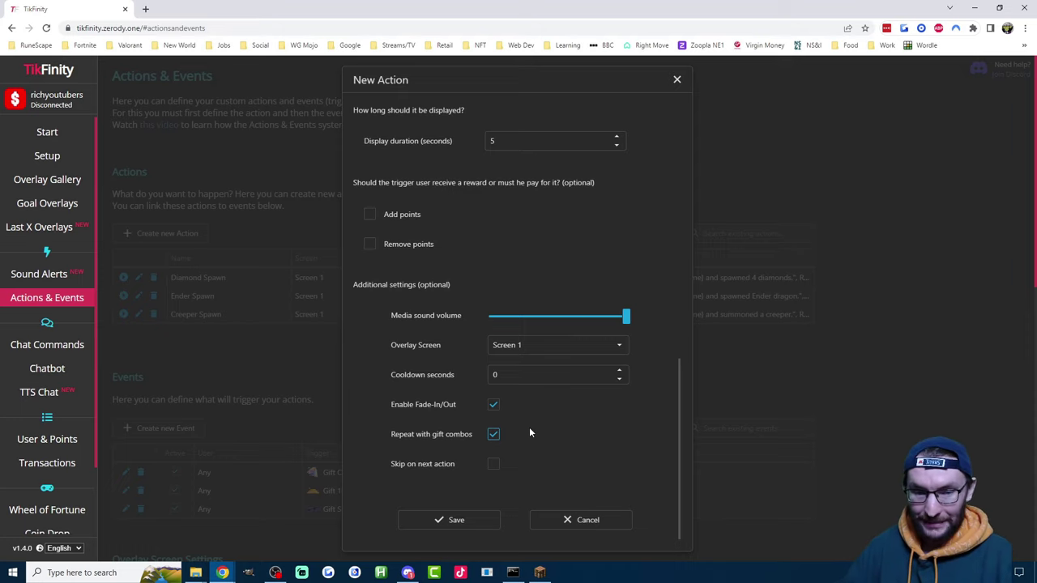
{"action": "left_click", "coordinate": [464, 519]}
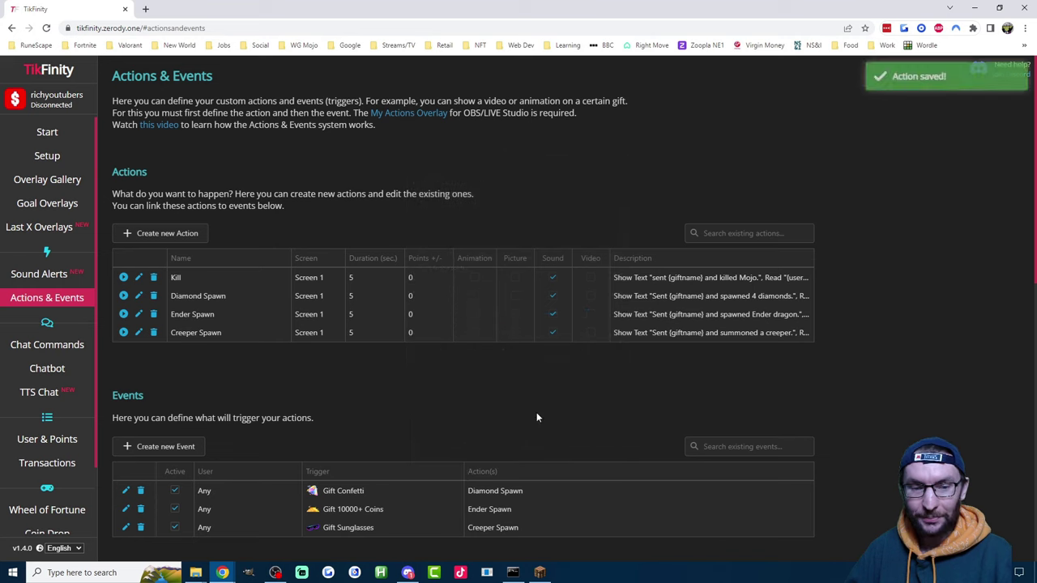
Create and save an event for everyone that triggers the Kill action when the specific gift "TikTok Universe" is sent
{"action": "left_click", "coordinate": [169, 446]}
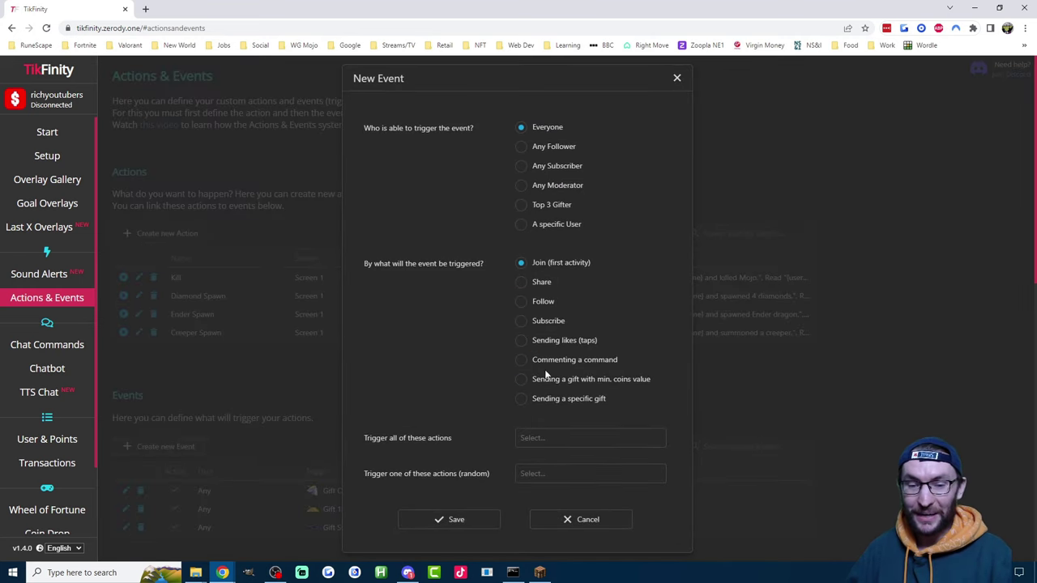
{"action": "left_click", "coordinate": [541, 401]}
{"action": "left_click", "coordinate": [573, 438]}
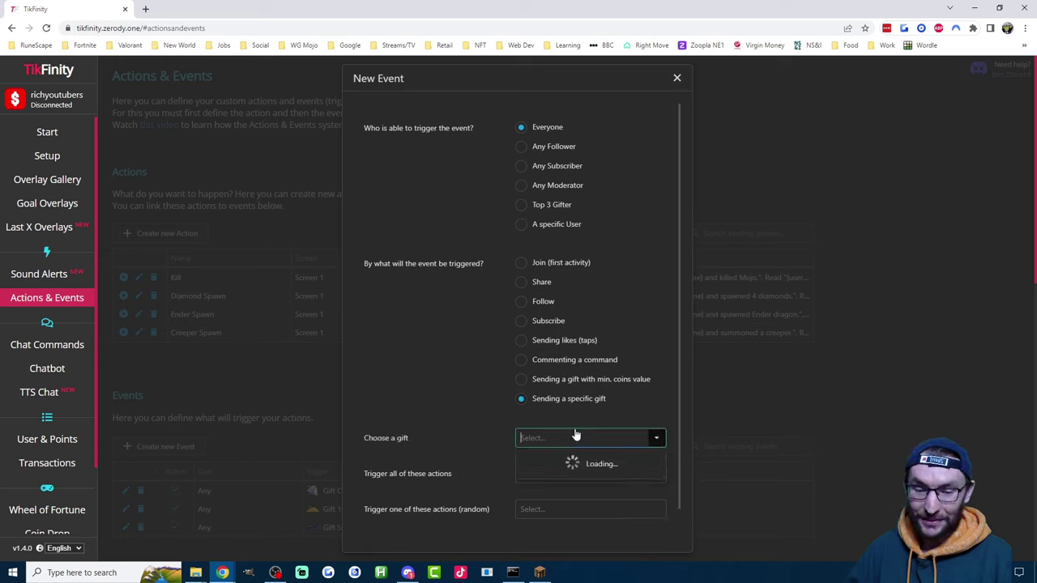
{"action": "type", "text": "tiktok uni"}
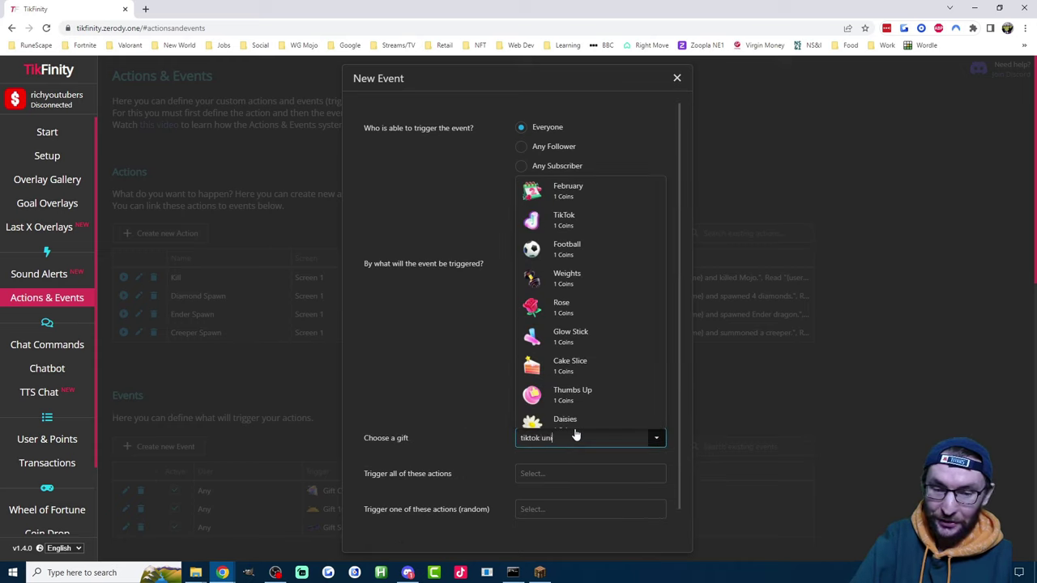
{"action": "type", "text": "verse"}
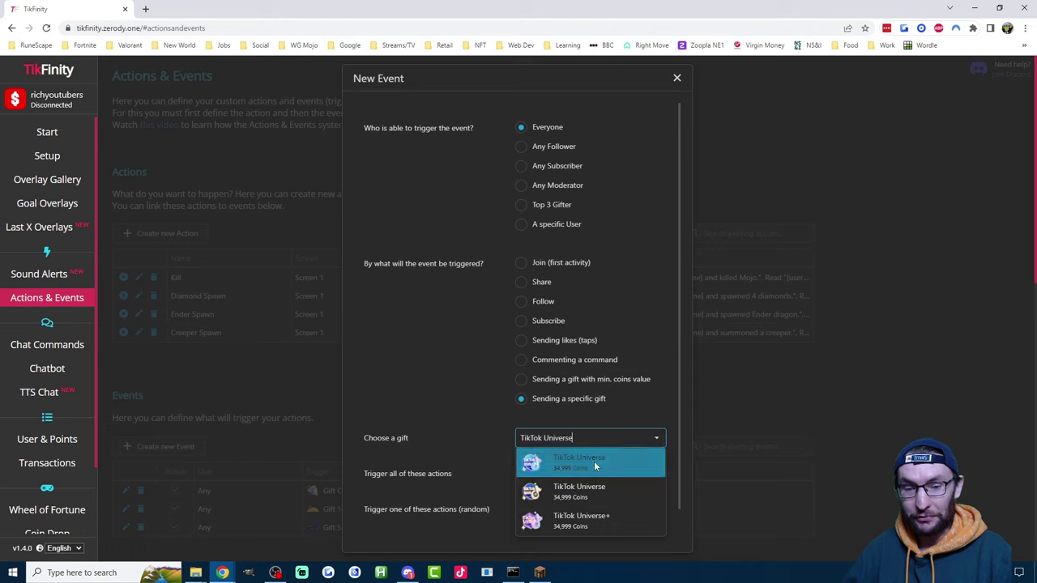
{"action": "left_click", "coordinate": [594, 460]}
{"action": "left_click", "coordinate": [547, 475]}
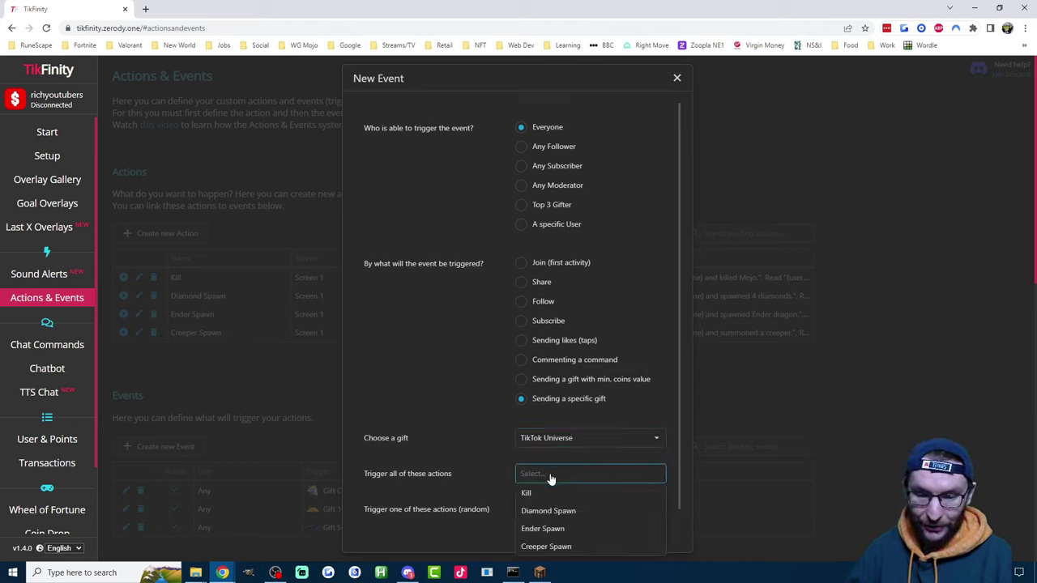
{"action": "left_click", "coordinate": [541, 492]}
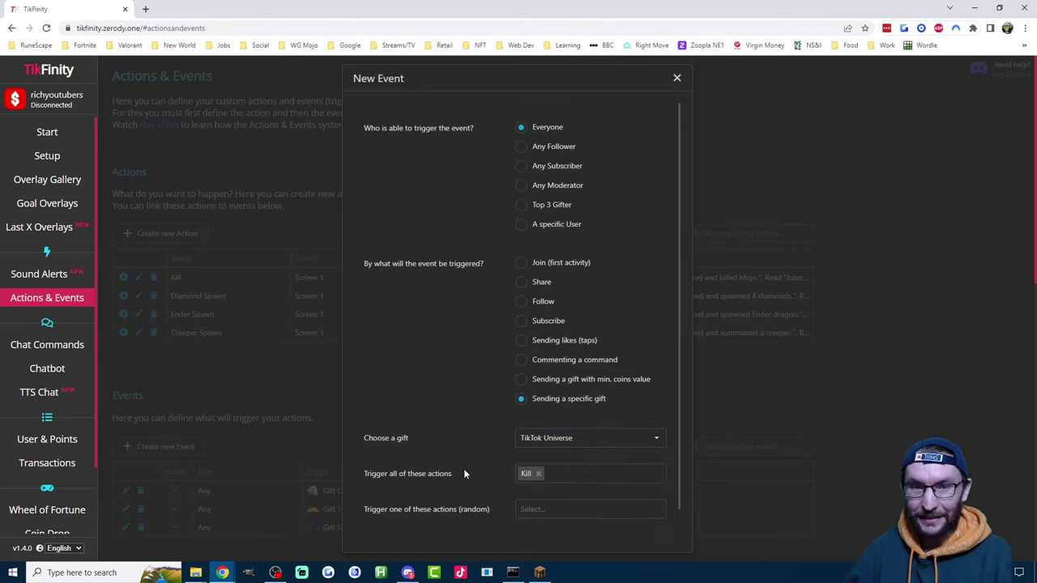
{"action": "scroll", "coordinate": [463, 461], "scroll_direction": "down", "scroll_amount": 2}
{"action": "left_click", "coordinate": [451, 521]}
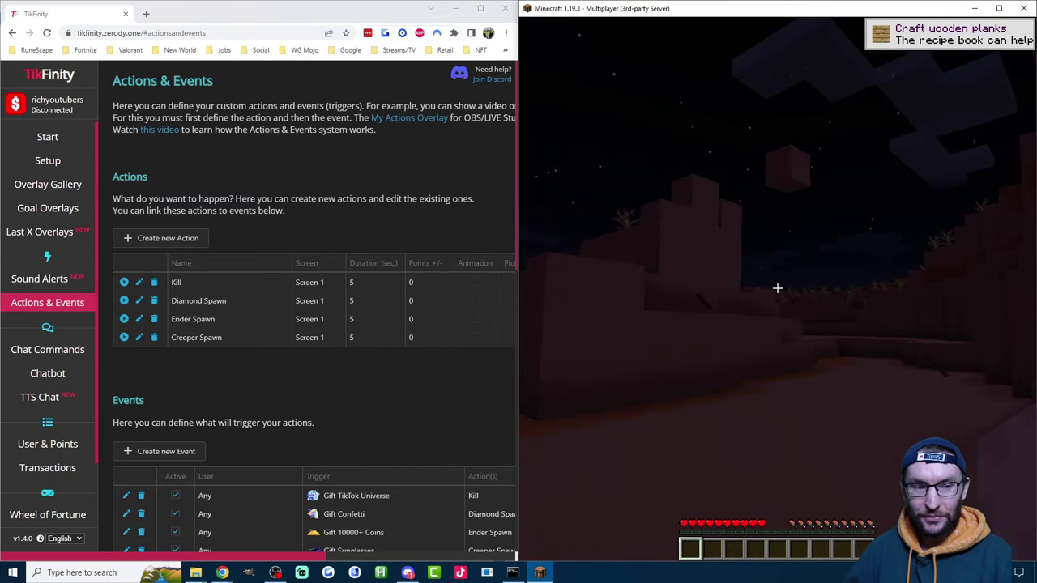
Test-run the Kill action from the actions list with the Minecraft game open alongside
{"action": "left_click", "coordinate": [274, 217]}
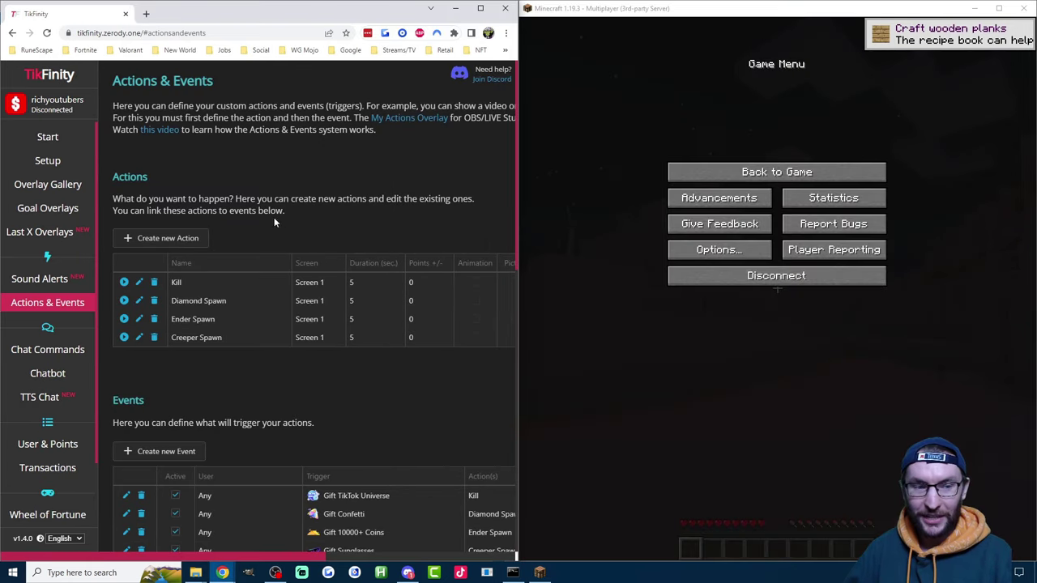
{"action": "left_click", "coordinate": [124, 282]}
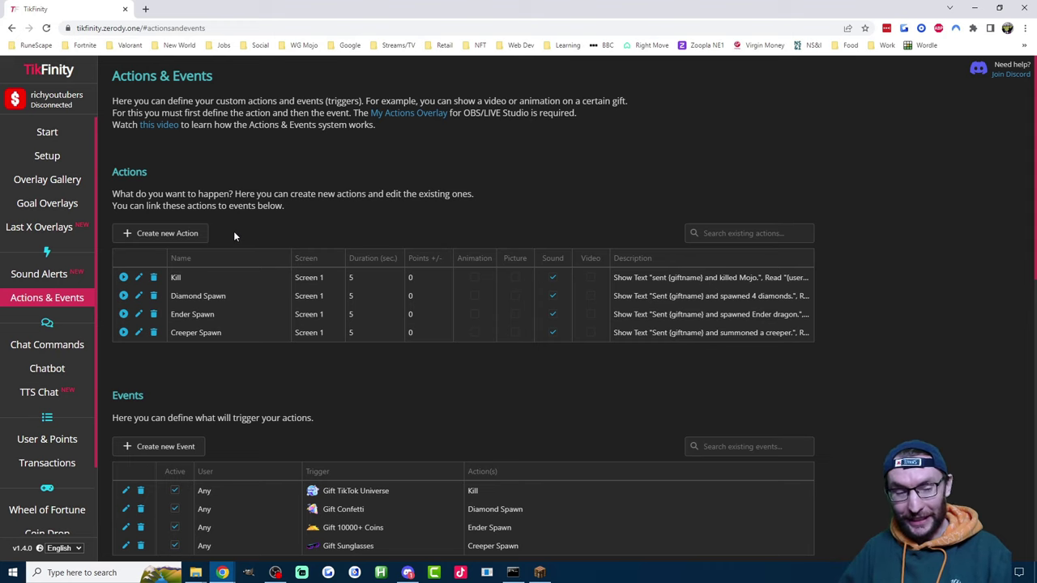
Start an action named "Teleport Upwards" with an alert reading "sent {giftname} and teleport", the streamer's nickname, and "100 blocks into the air."
{"action": "left_click", "coordinate": [185, 233]}
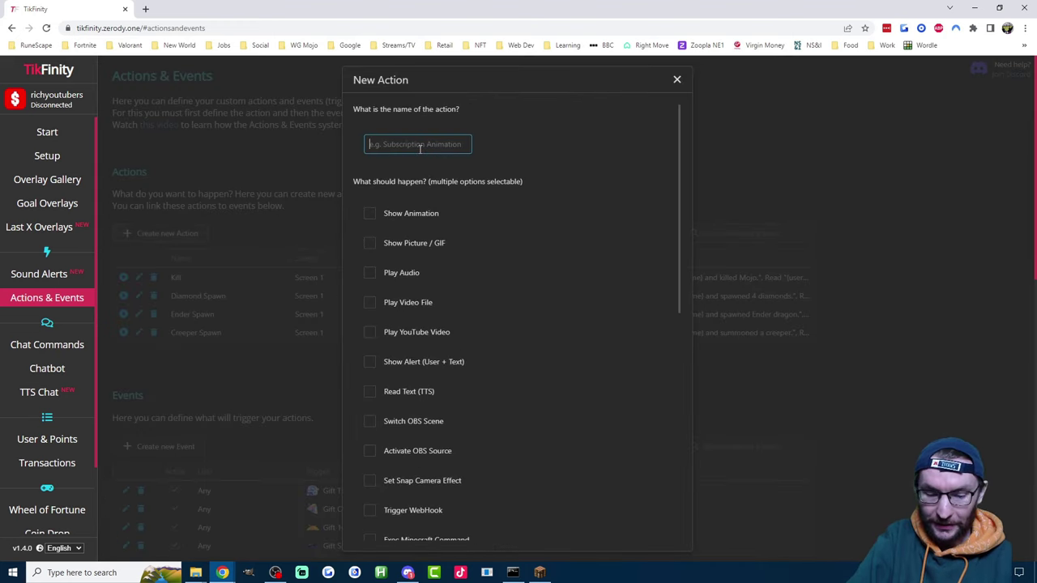
{"action": "type", "text": "Teleport Upwards"}
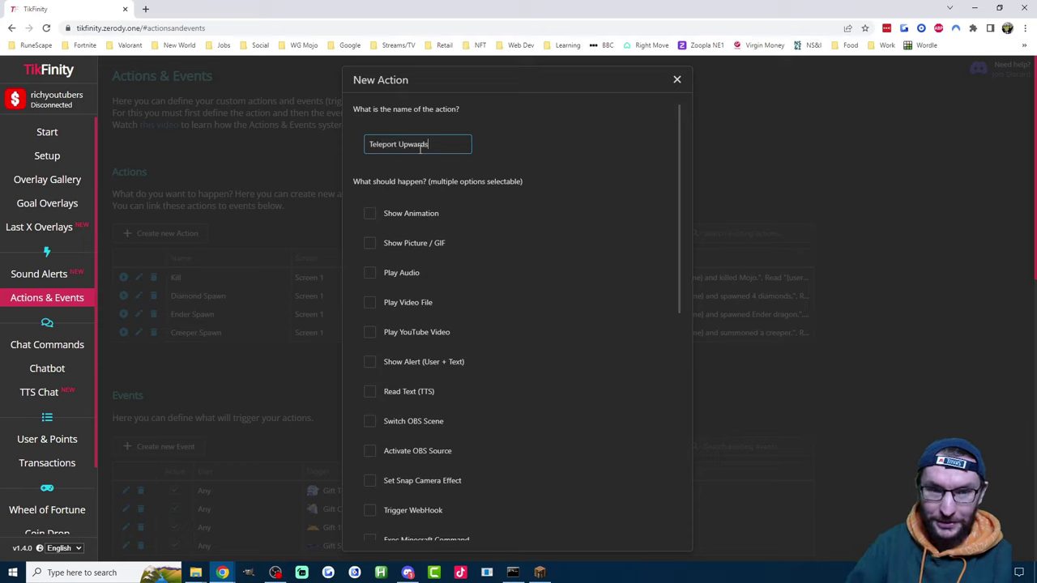
{"action": "scroll", "coordinate": [431, 290], "scroll_direction": "down", "scroll_amount": 1}
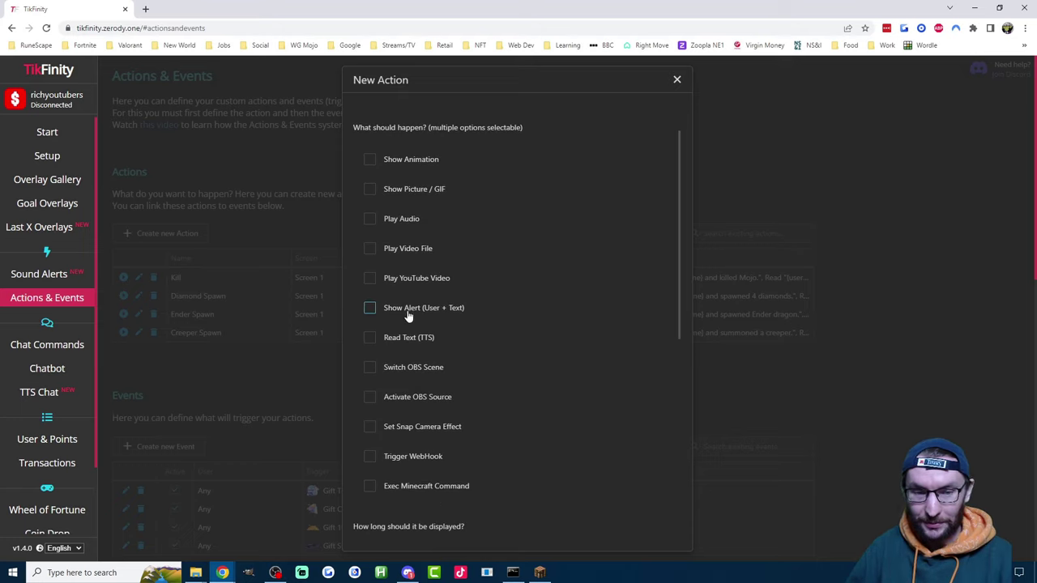
{"action": "left_click", "coordinate": [409, 314]}
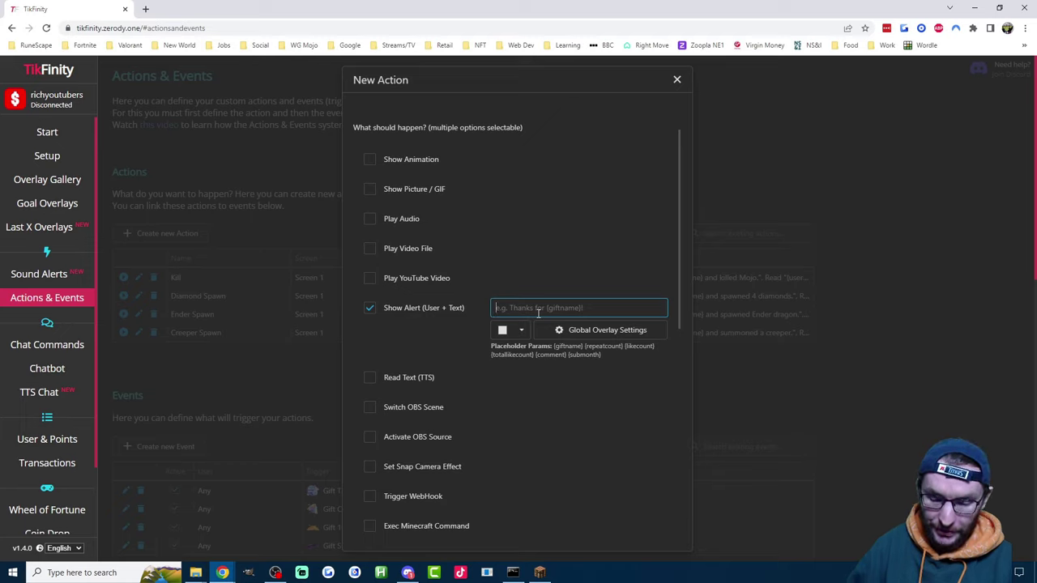
{"action": "type", "text": "sent {g"}
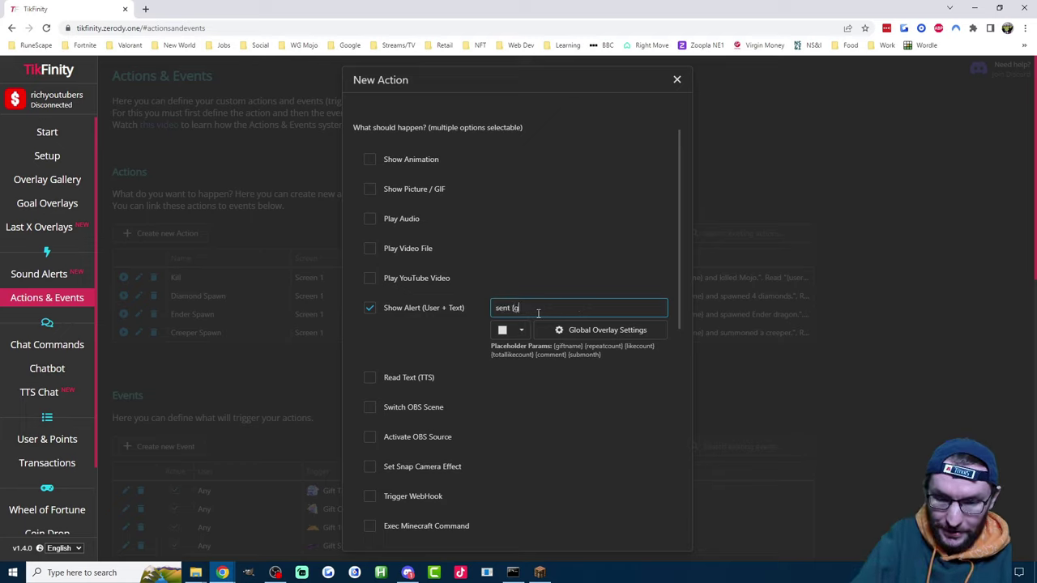
{"action": "type", "text": "iftname} a"}
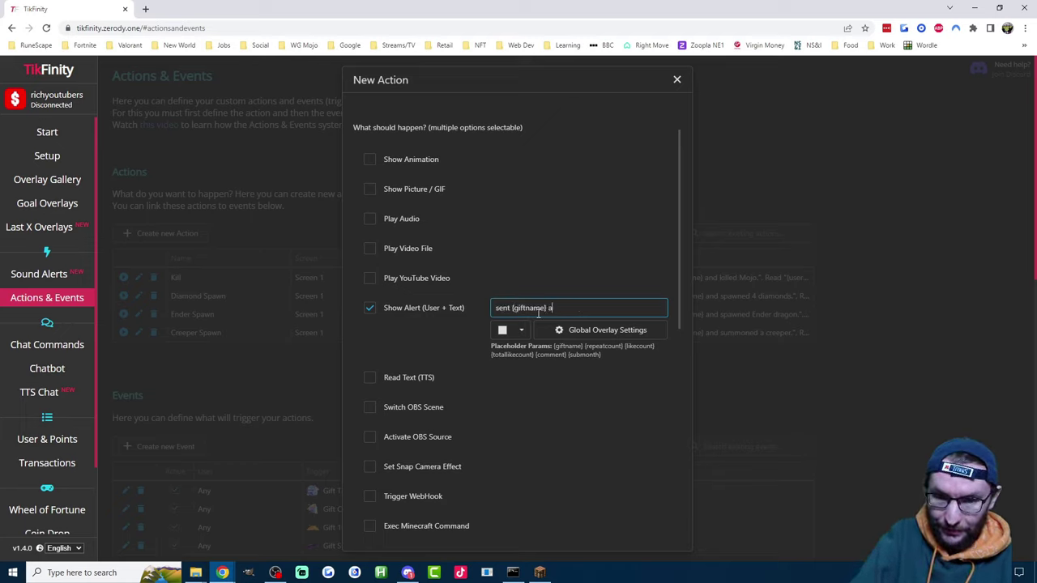
{"action": "type", "text": "nd teleport Mojo"}
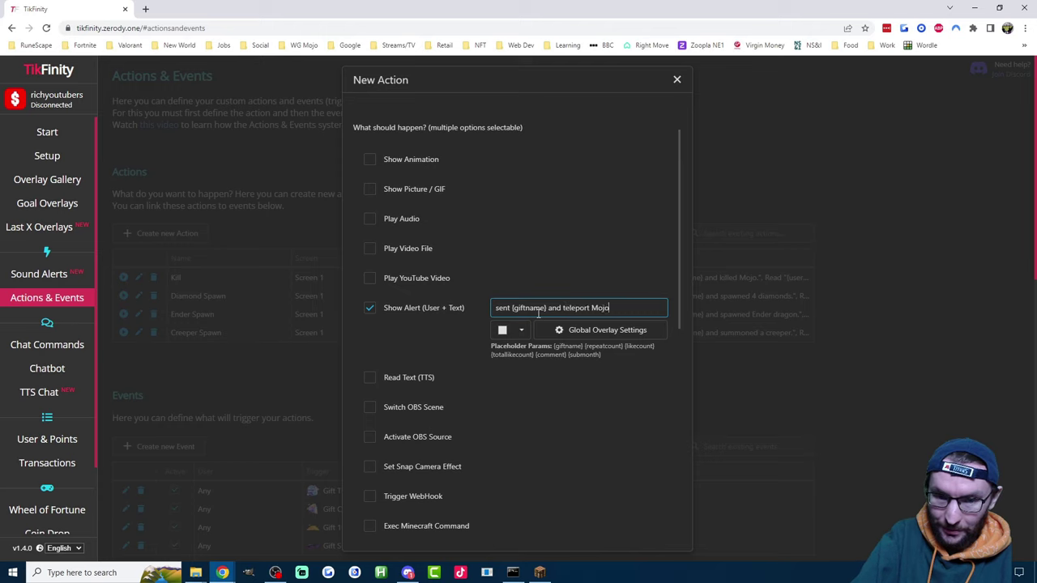
{"action": "type", "text": " 100 blocks i"}
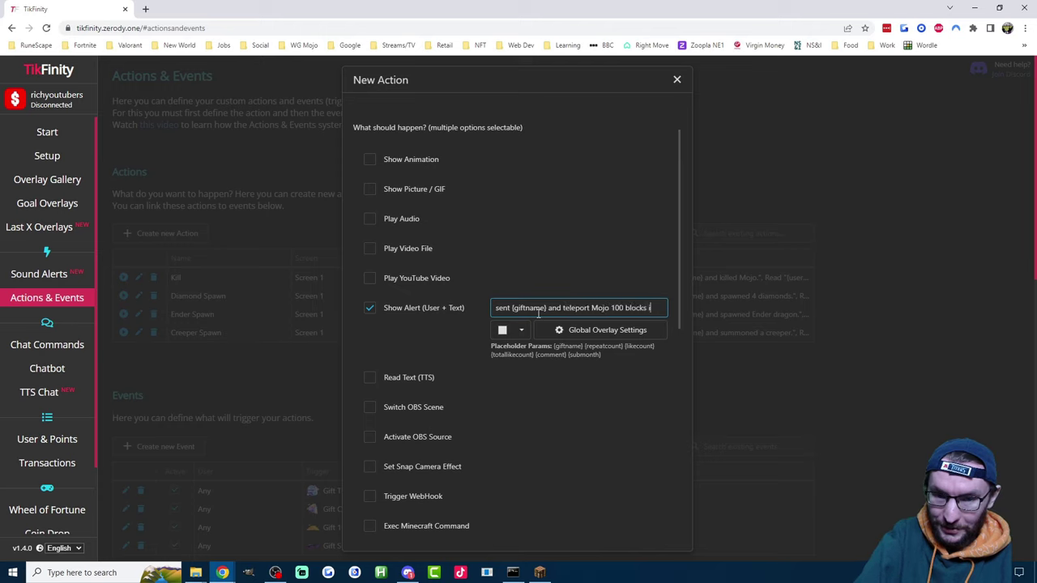
{"action": "type", "text": "nto the air."}
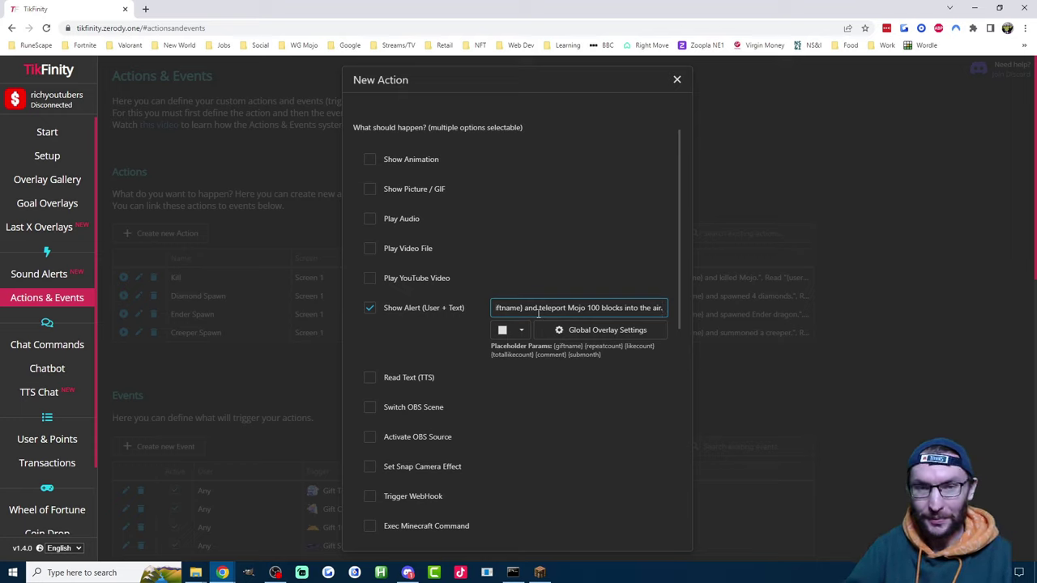
Set the Teleport Upwards alert's text colour to yellow using hex code ff0
{"action": "left_click", "coordinate": [520, 332]}
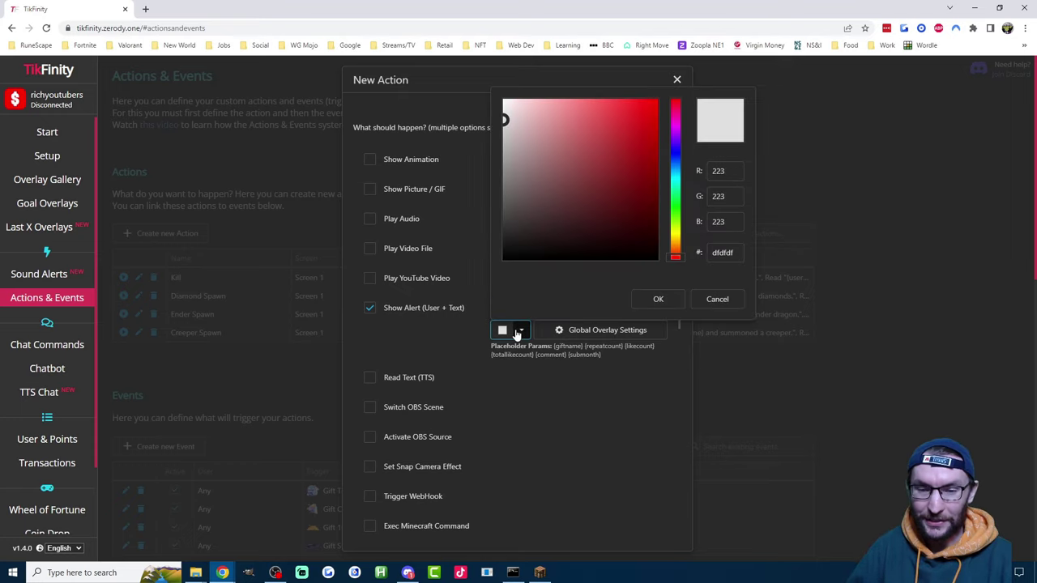
{"action": "double_click", "coordinate": [721, 254]}
{"action": "type", "text": "ff0"}
{"action": "left_click", "coordinate": [658, 299]}
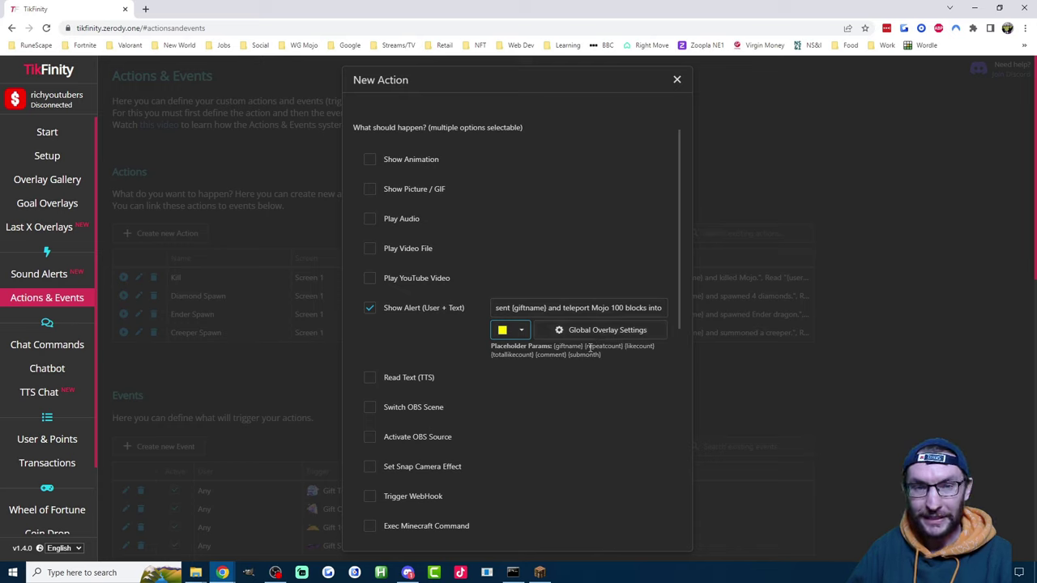
Enable text-to-speech for the Teleport Upwards action, using "{username}" followed by the copied alert text
{"action": "left_click", "coordinate": [370, 377]}
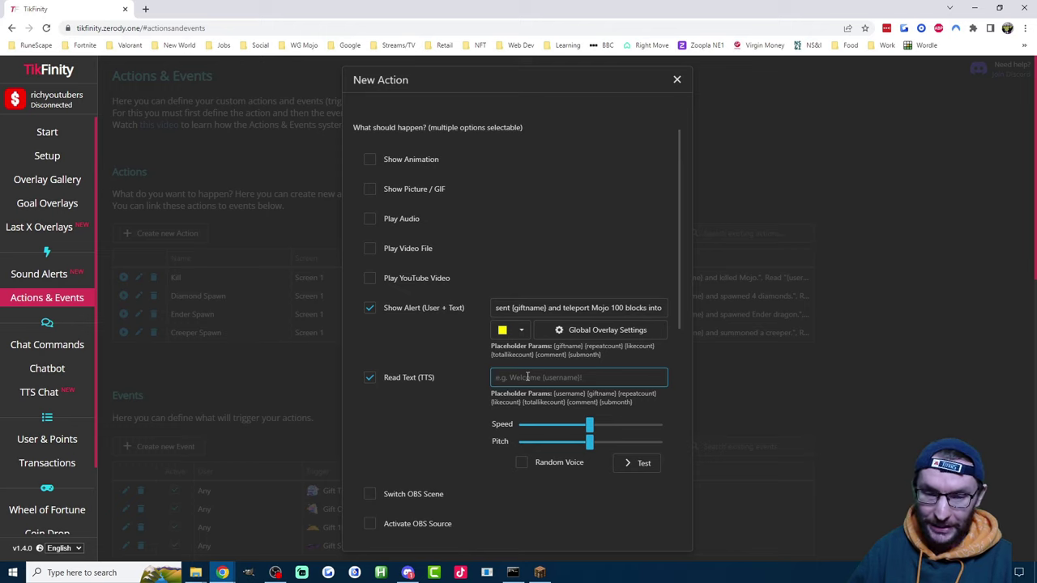
{"action": "type", "text": "{usernam"}
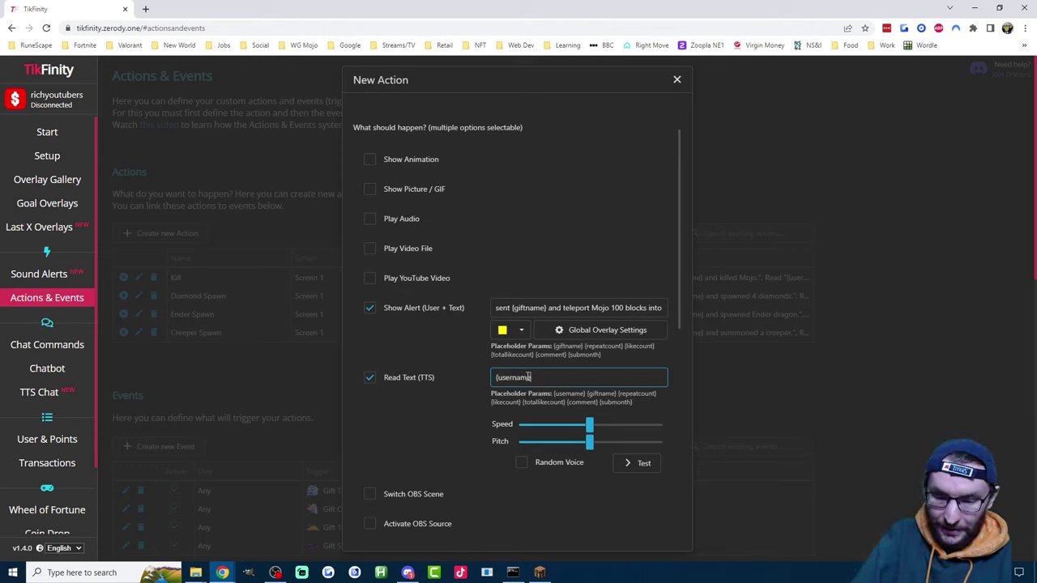
{"action": "type", "text": "e}"}
{"action": "triple_click", "coordinate": [576, 306]}
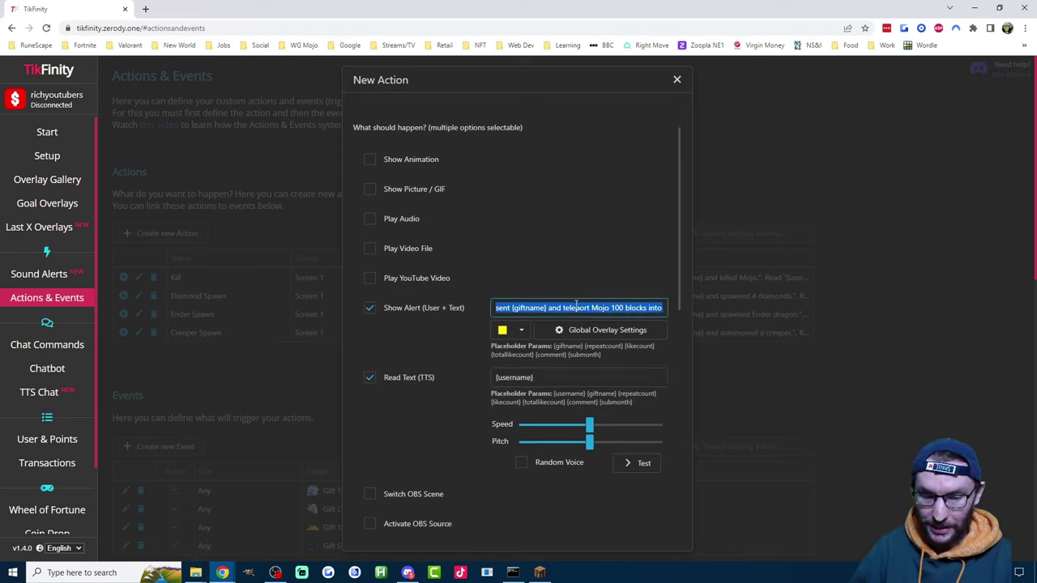
{"action": "key", "text": "ctrl+c"}
{"action": "left_click", "coordinate": [550, 374]}
{"action": "key", "text": "ctrl+v"}
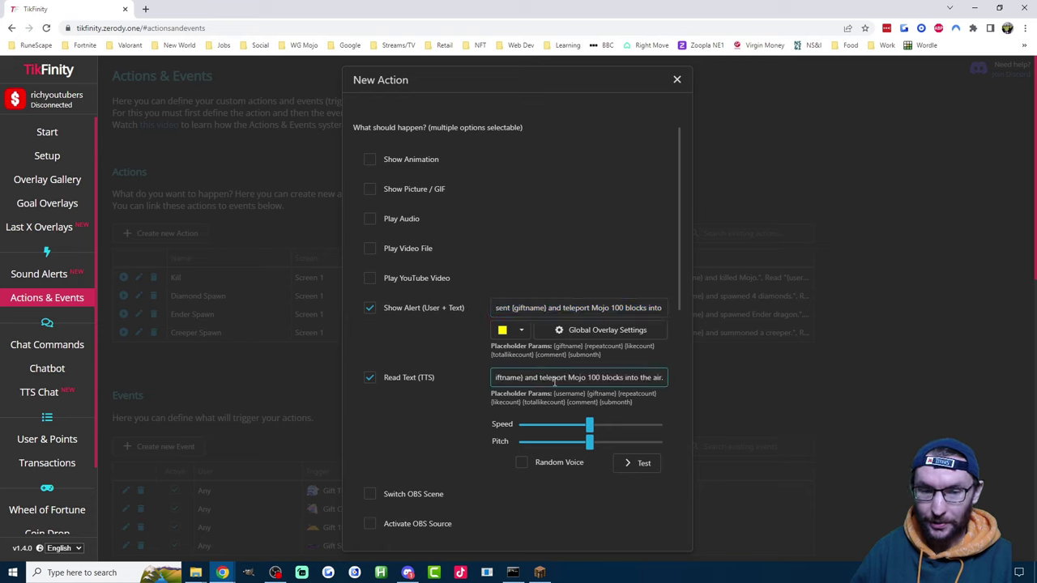
Enable Minecraft command execution for the Teleport Upwards action and paste the copied command "execute at PlayerName run tp PlayerName ~ ~100 ~"
{"action": "scroll", "coordinate": [527, 368], "scroll_direction": "down", "scroll_amount": 3}
{"action": "left_click", "coordinate": [447, 344]}
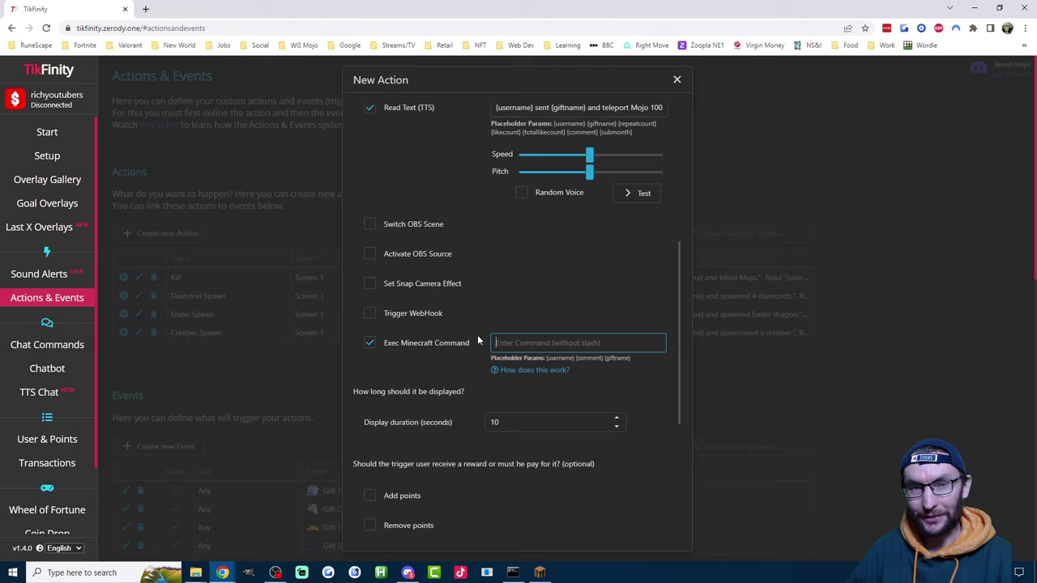
{"action": "right_click", "coordinate": [515, 340]}
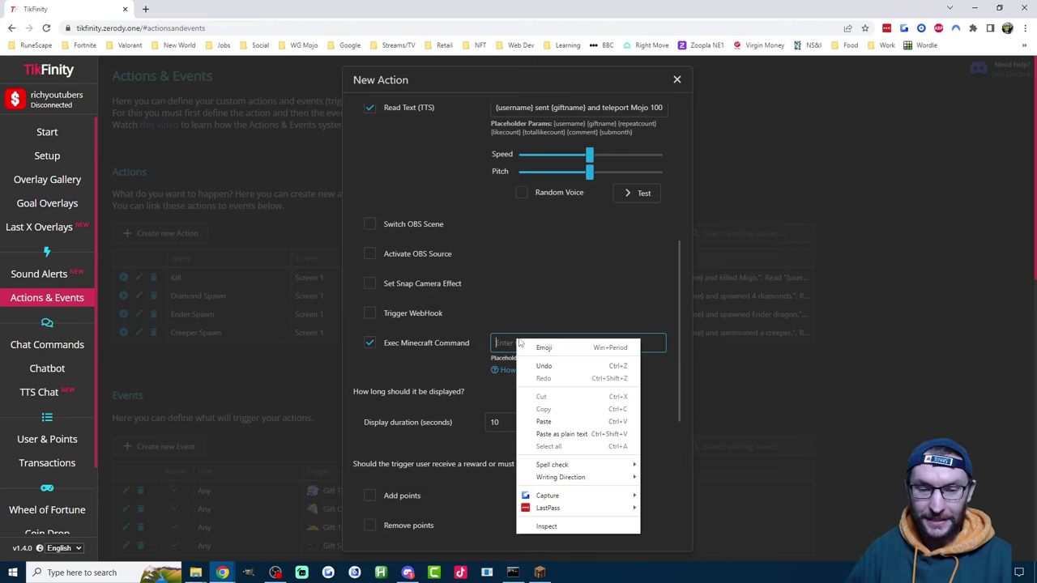
{"action": "left_click", "coordinate": [579, 434]}
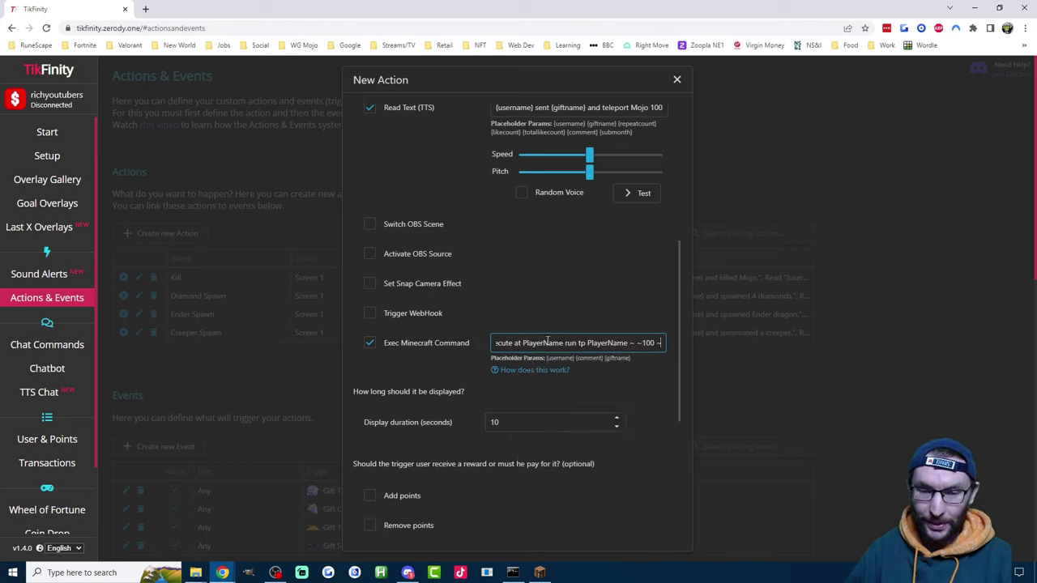
Replace both PlayerName placeholders in the Teleport Upwards Minecraft command with the streamer's in-game username
{"action": "left_click_drag", "start_coordinate": [564, 343], "coordinate": [522, 342]}
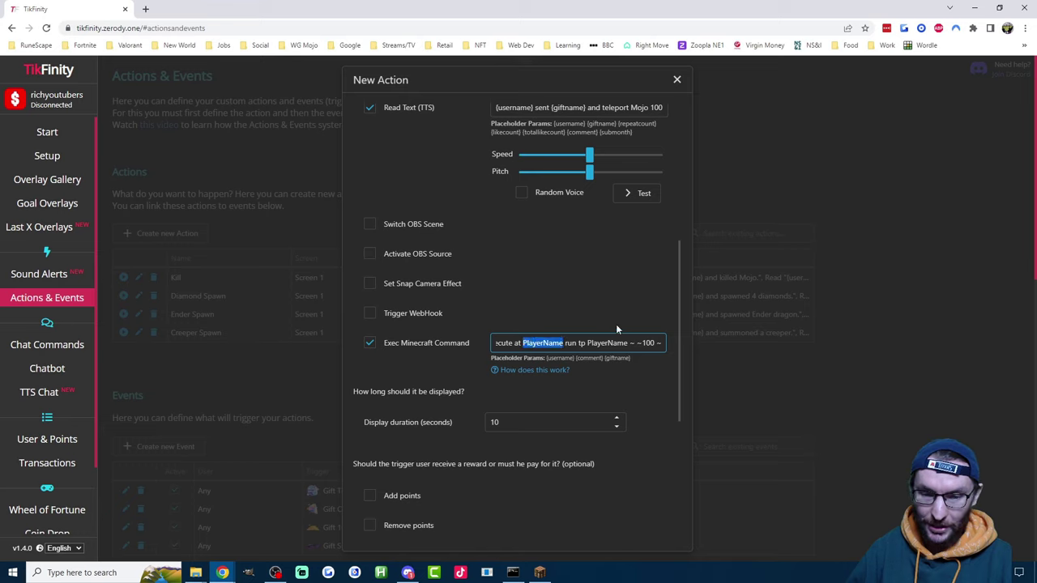
{"action": "type", "text": "WG_M"}
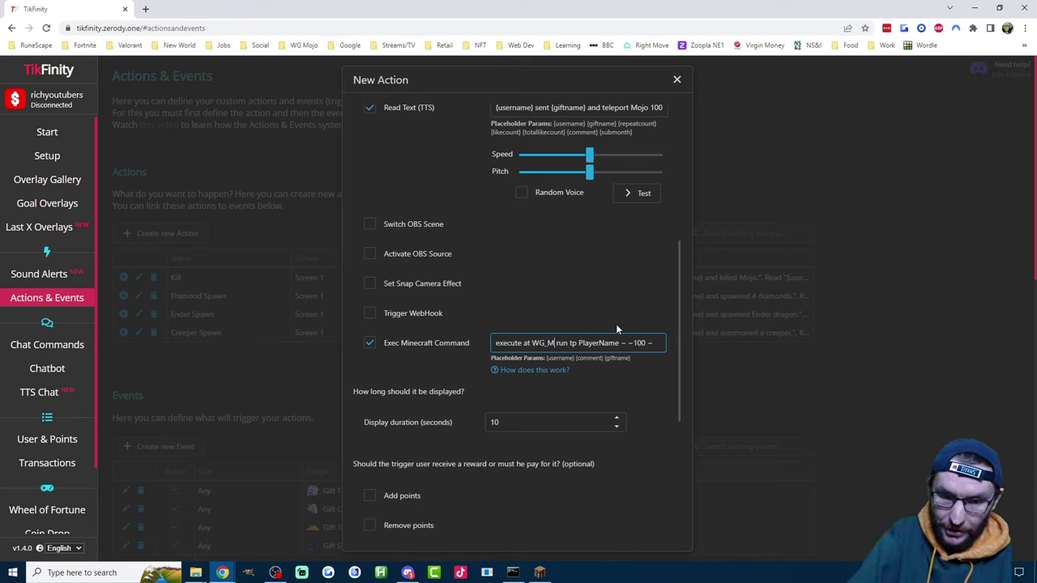
{"action": "type", "text": "ojo"}
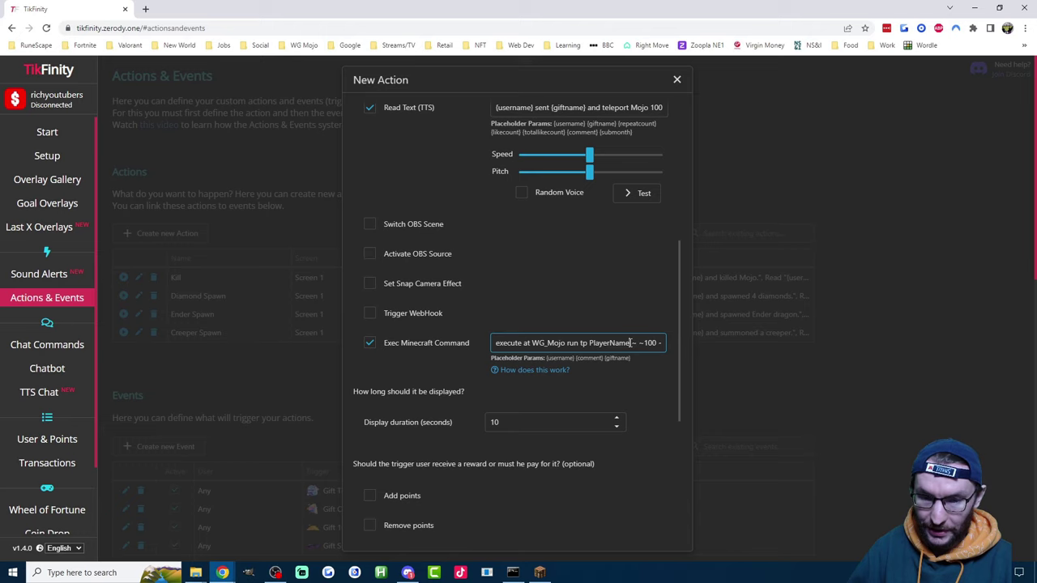
{"action": "left_click_drag", "start_coordinate": [630, 342], "coordinate": [589, 343]}
{"action": "type", "text": "WG_Moj"}
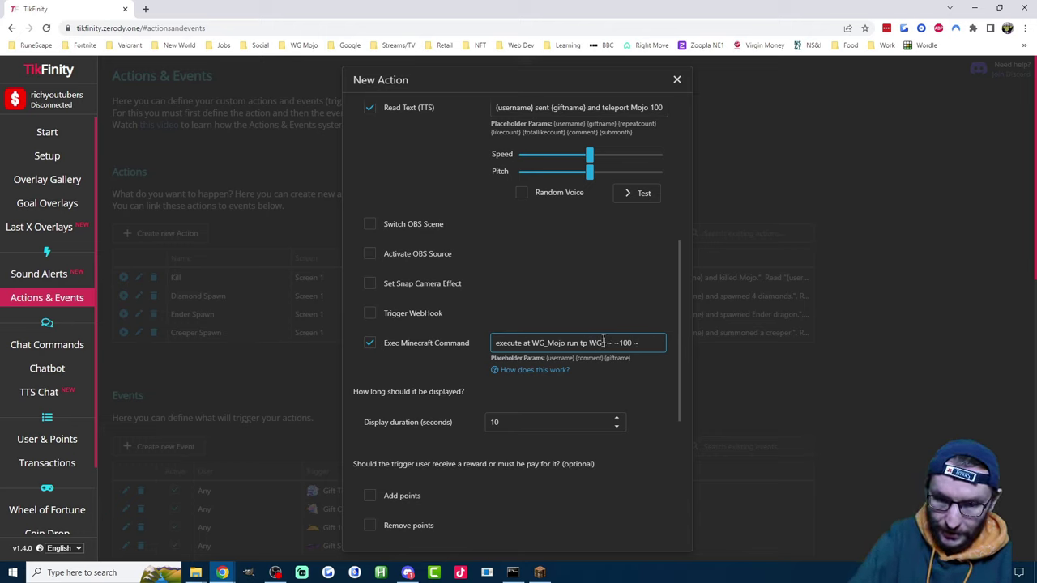
{"action": "type", "text": "o"}
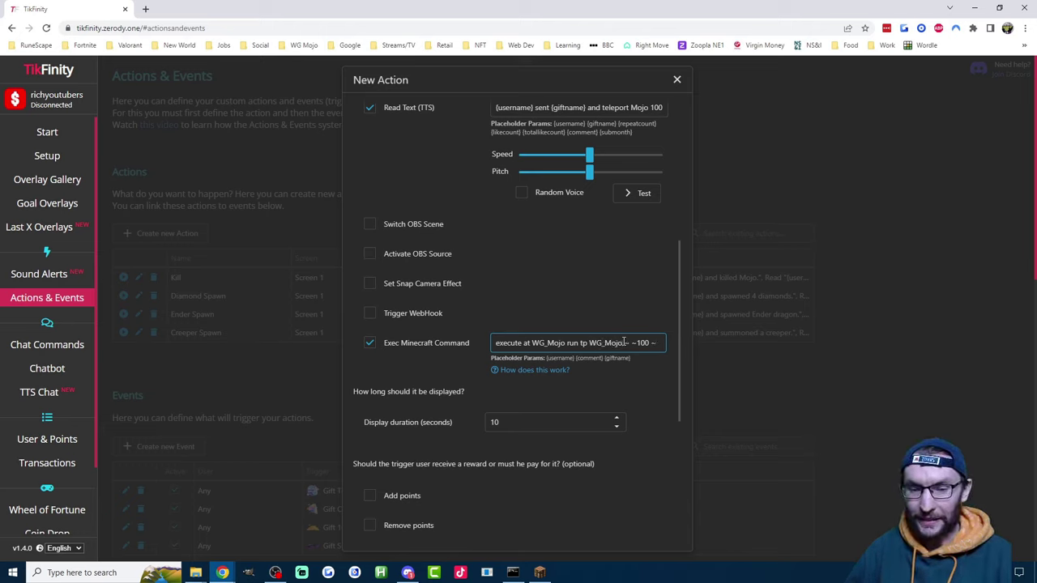
{"action": "mouse_move", "coordinate": [624, 343]}
{"action": "left_mouse_down"}
{"action": "mouse_move", "coordinate": [658, 343]}
{"action": "mouse_move", "coordinate": [633, 342]}
{"action": "left_mouse_up"}
{"action": "left_click", "coordinate": [649, 343]}
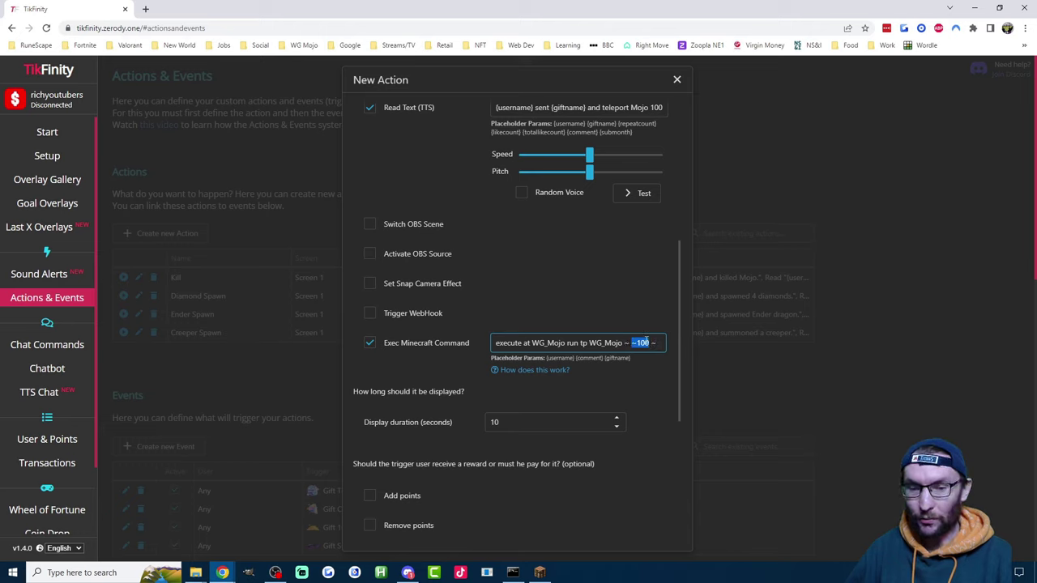
{"action": "left_click", "coordinate": [647, 343]}
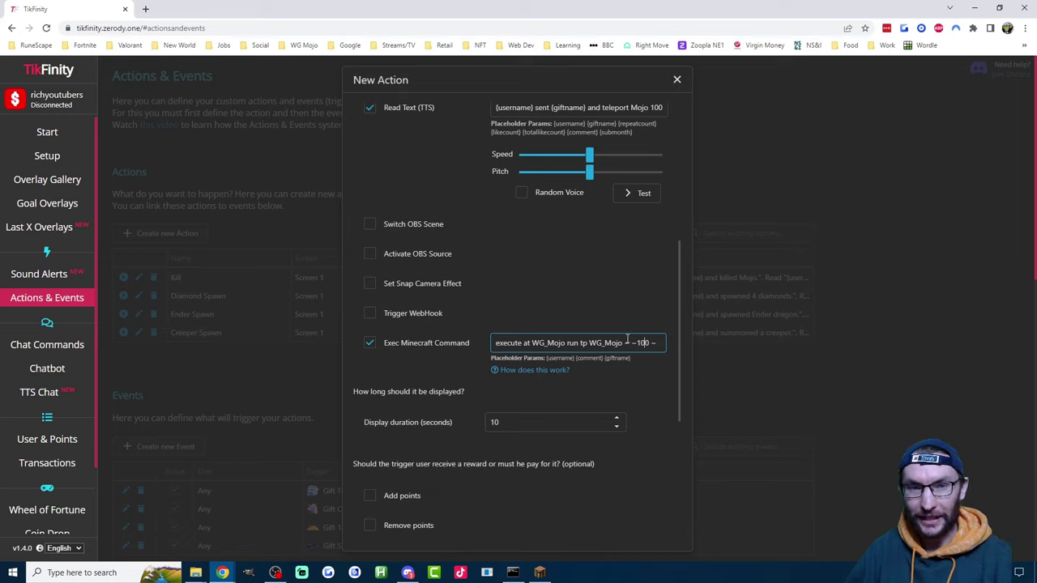
Set the Teleport Upwards display duration to 5 seconds, enable repeating with gift combos, and save the action
{"action": "scroll", "coordinate": [595, 400], "scroll_direction": "down", "scroll_amount": 1}
{"action": "double_click", "coordinate": [618, 374]}
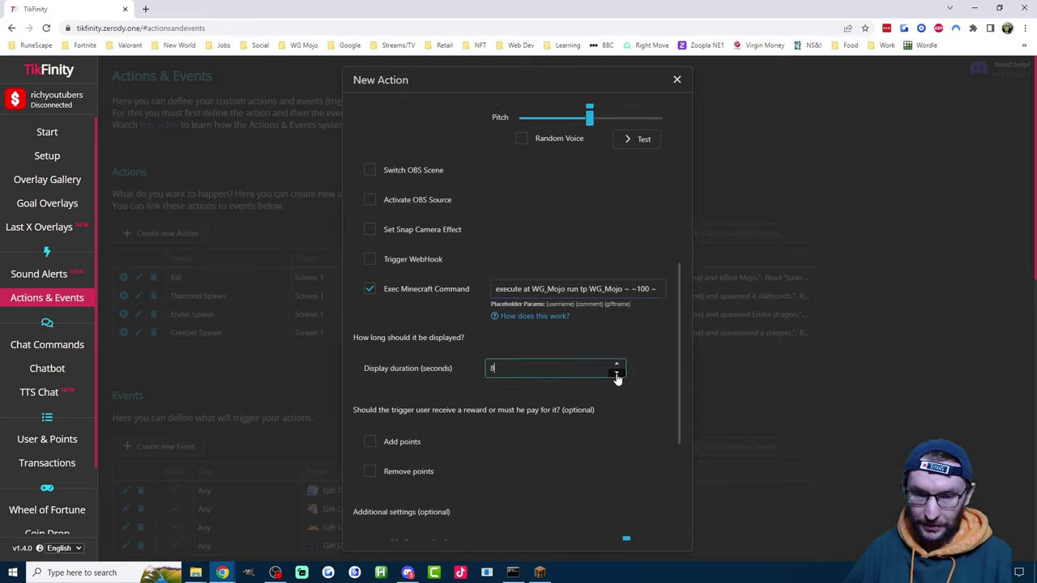
{"action": "left_click", "coordinate": [616, 374]}
{"action": "scroll", "coordinate": [572, 386], "scroll_direction": "down", "scroll_amount": 3}
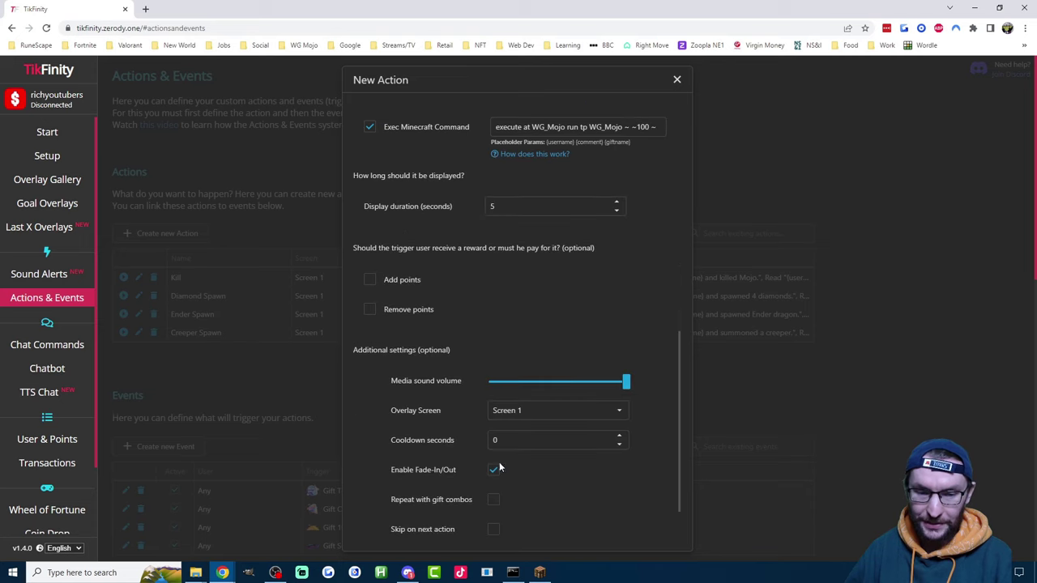
{"action": "left_click", "coordinate": [493, 500]}
{"action": "scroll", "coordinate": [469, 358], "scroll_direction": "down", "scroll_amount": 1}
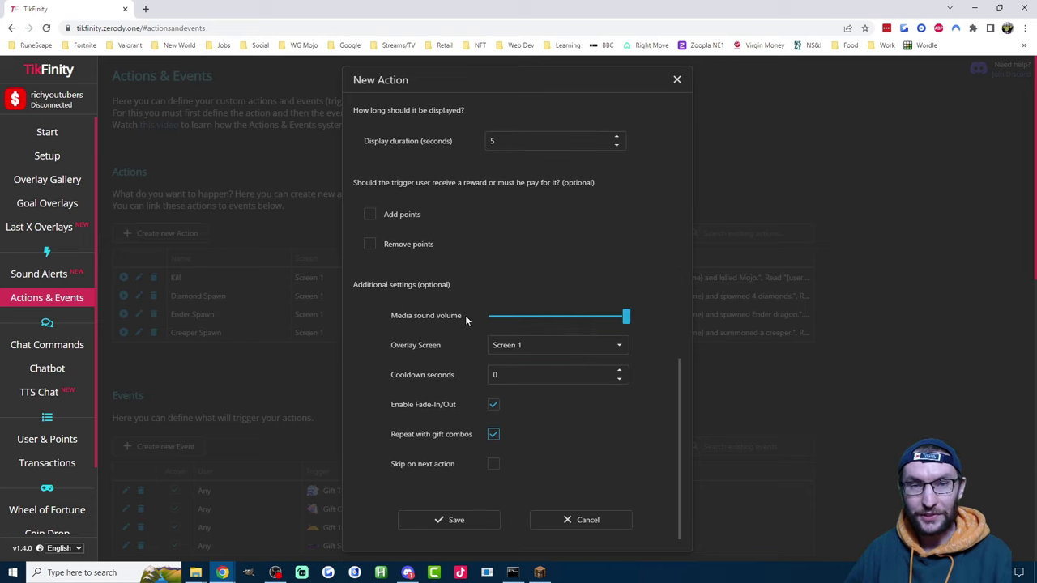
{"action": "left_click", "coordinate": [441, 519]}
Start a new event triggered by everyone sending a specific gift, and choose Train as the gift
{"action": "scroll", "coordinate": [355, 369], "scroll_direction": "down", "scroll_amount": 1}
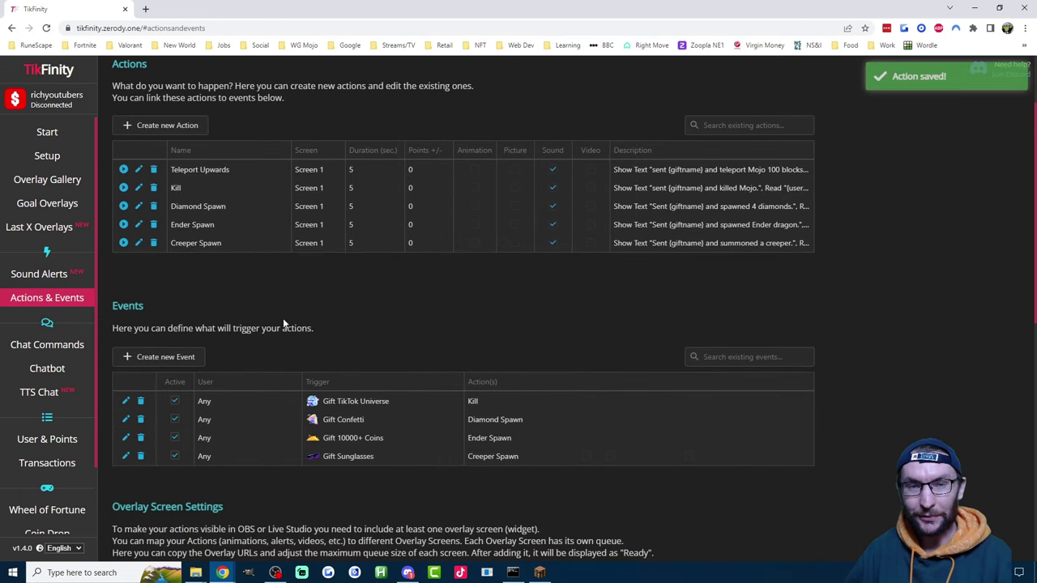
{"action": "left_click", "coordinate": [179, 362]}
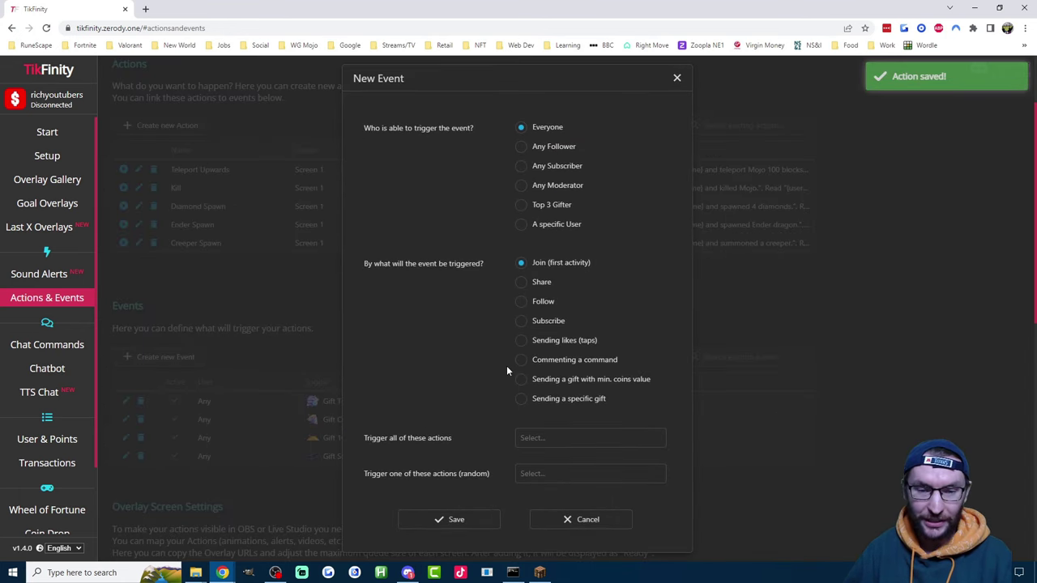
{"action": "left_click", "coordinate": [523, 401]}
{"action": "scroll", "coordinate": [623, 379], "scroll_direction": "down", "scroll_amount": 1}
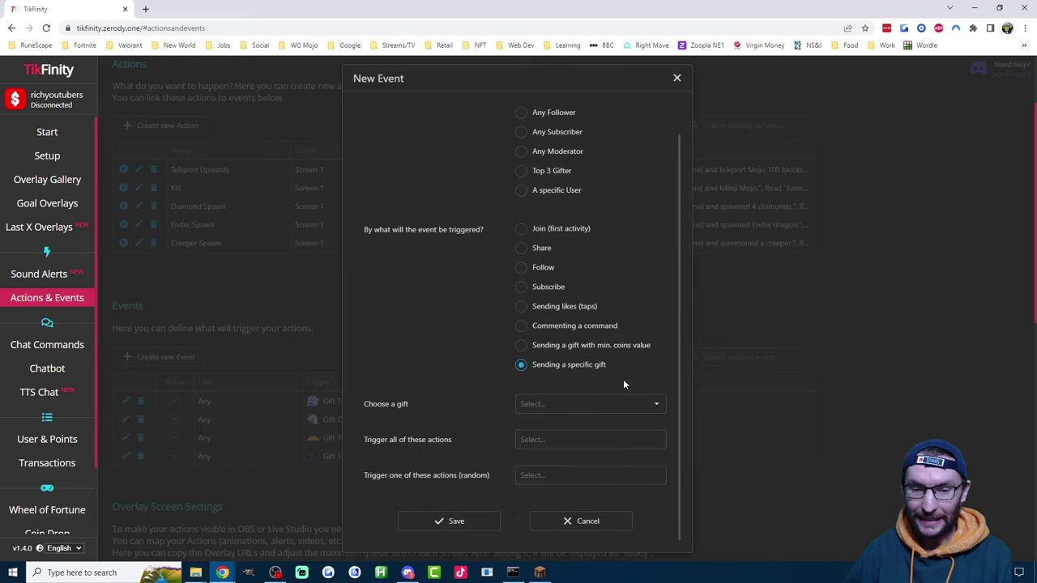
{"action": "left_click", "coordinate": [620, 405]}
{"action": "scroll", "coordinate": [639, 370], "scroll_direction": "down", "scroll_amount": 15}
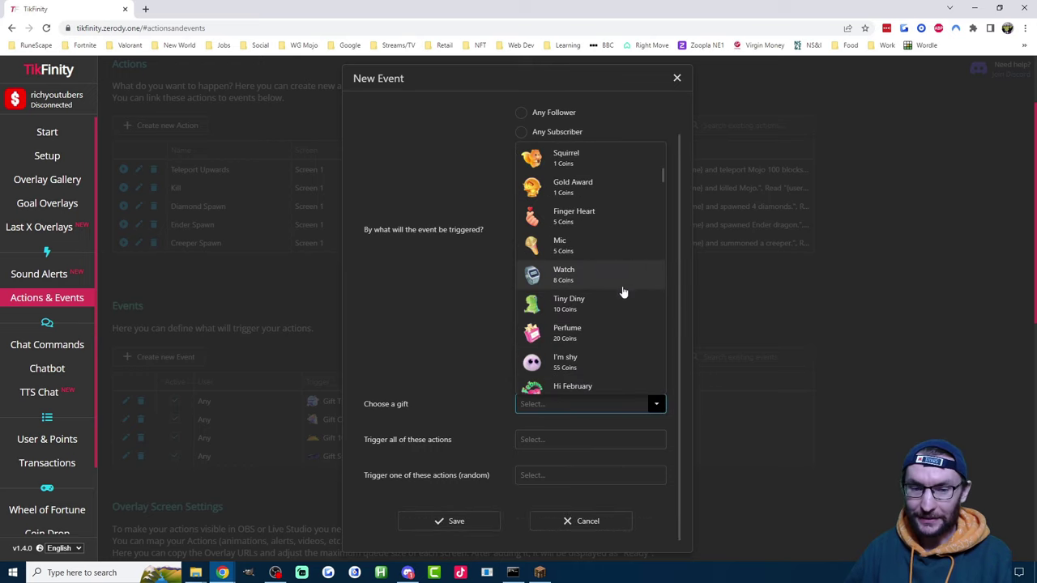
{"action": "scroll", "coordinate": [598, 275], "scroll_direction": "down", "scroll_amount": 5}
{"action": "scroll", "coordinate": [594, 271], "scroll_direction": "up", "scroll_amount": 3}
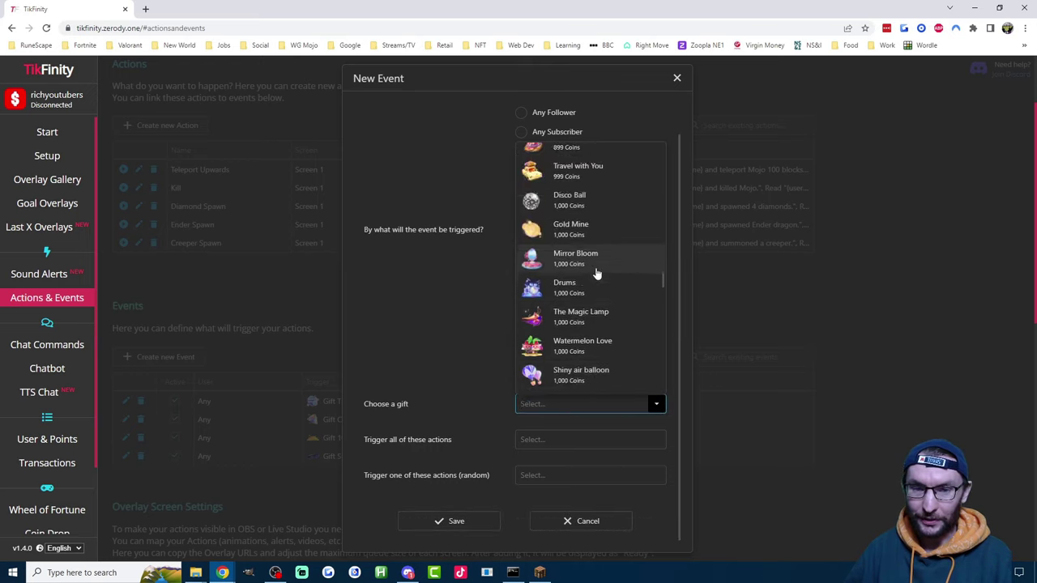
{"action": "left_click", "coordinate": [572, 302]}
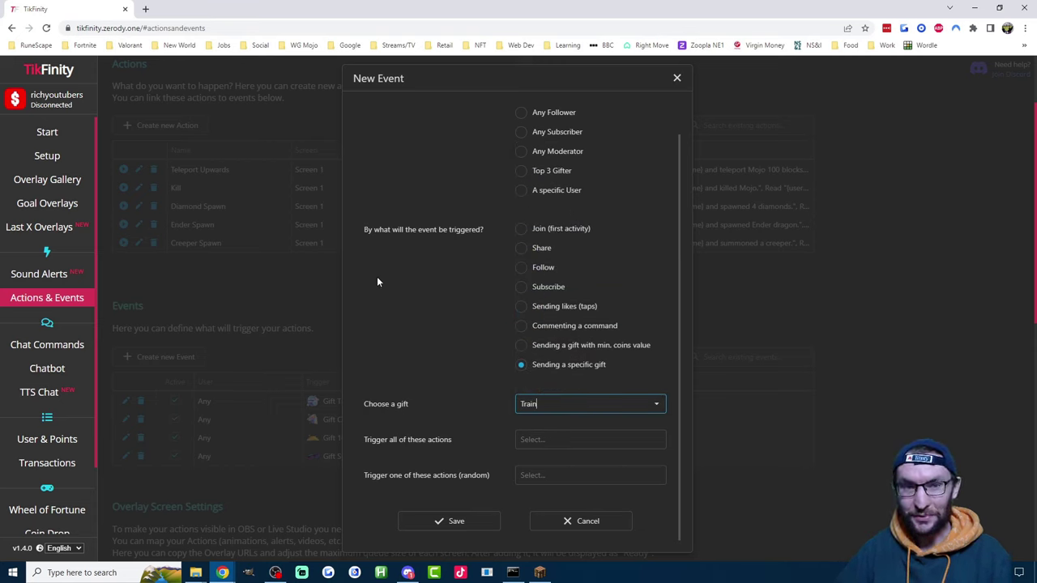
Assign the Teleport Upwards action to the Train gift event and save the event
{"action": "left_click", "coordinate": [537, 441]}
{"action": "left_click", "coordinate": [537, 459]}
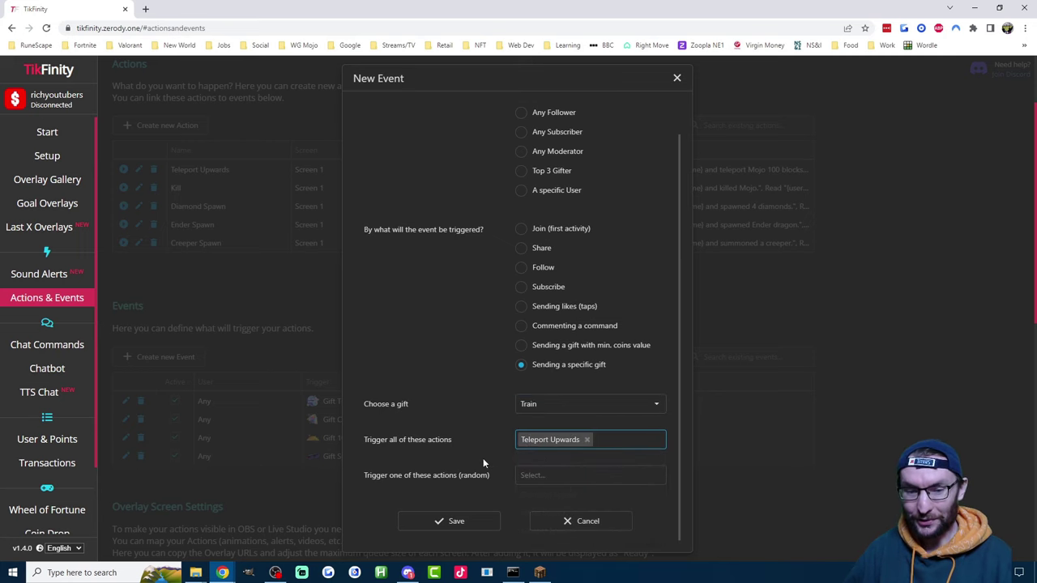
{"action": "left_click", "coordinate": [453, 523]}
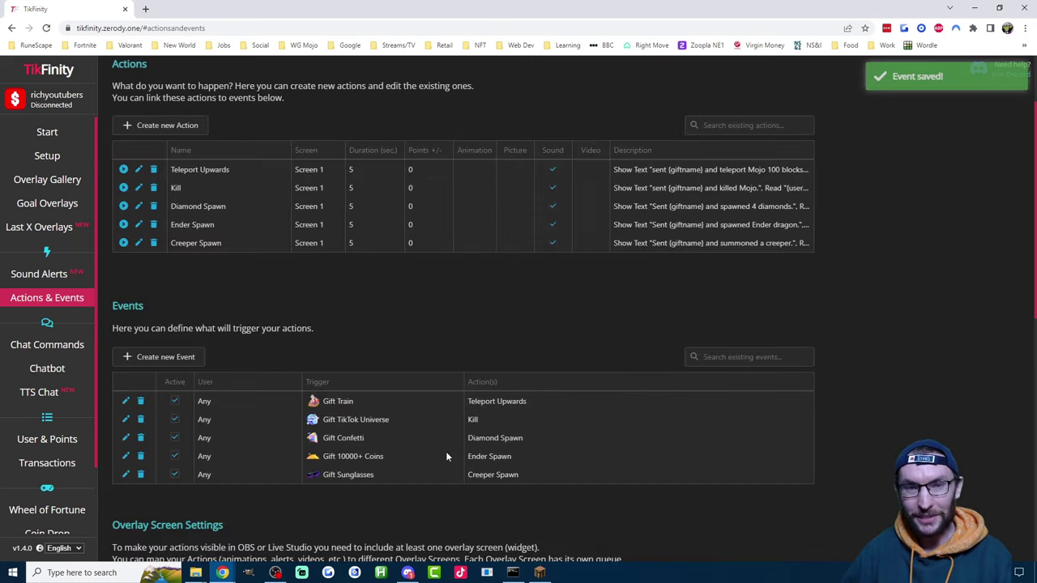
Go to the Overlay Screen Settings and select the Screen 1 widget URL
{"action": "scroll", "coordinate": [472, 306], "scroll_direction": "down", "scroll_amount": 3}
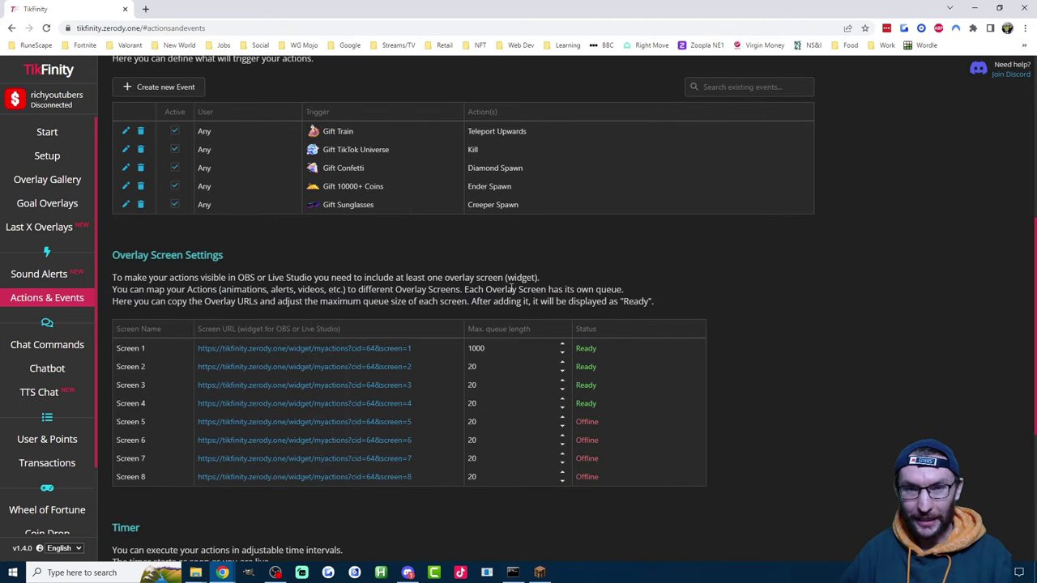
{"action": "scroll", "coordinate": [526, 251], "scroll_direction": "down", "scroll_amount": 1}
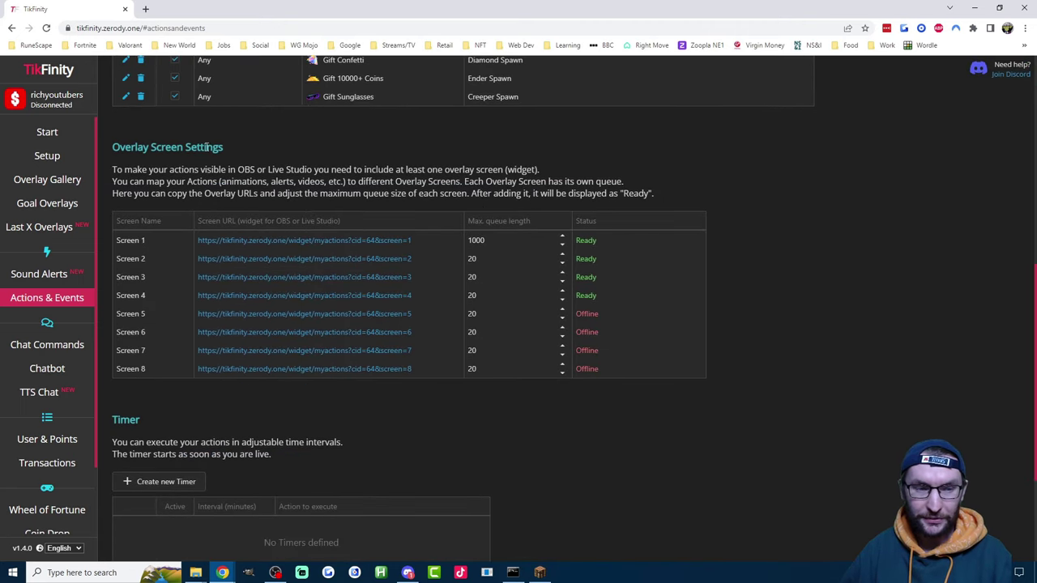
{"action": "left_click", "coordinate": [309, 242]}
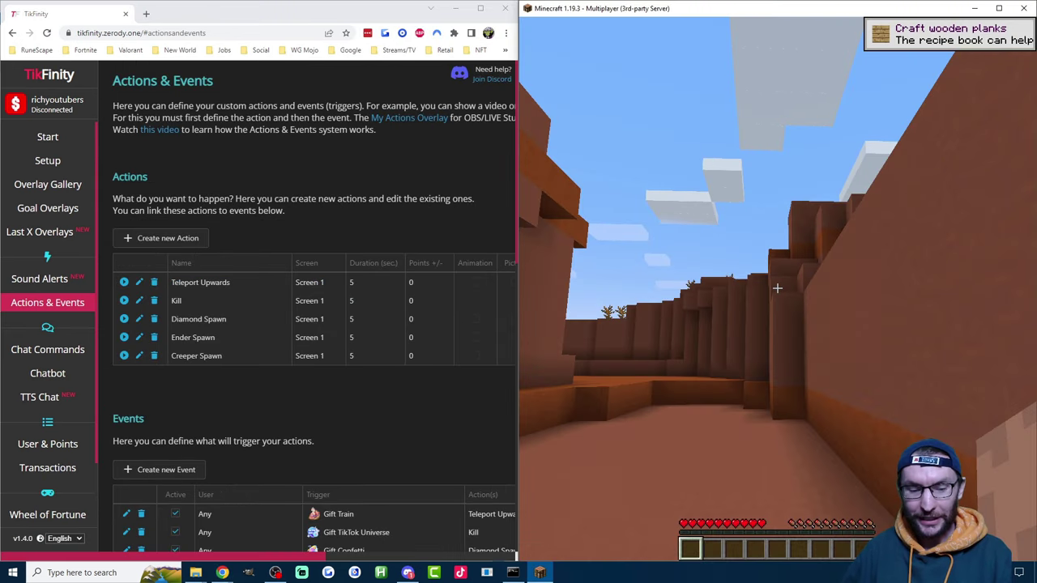
Leave the Minecraft window, test-run the Teleport Upwards action in TikFinity, and resume the game
{"action": "key", "text": "alt+Tab"}
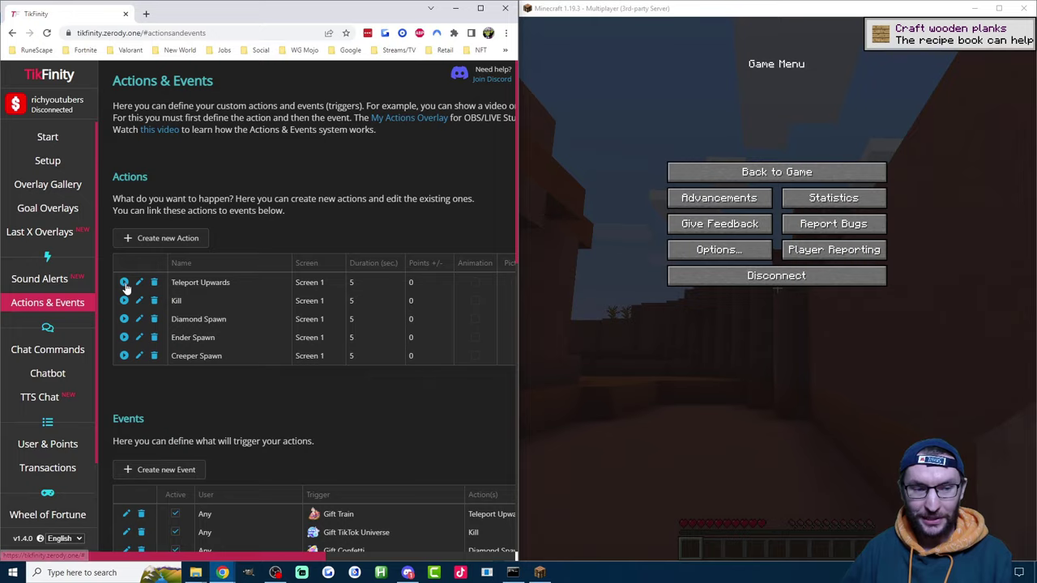
{"action": "left_click", "coordinate": [124, 282]}
{"action": "left_click", "coordinate": [776, 172]}
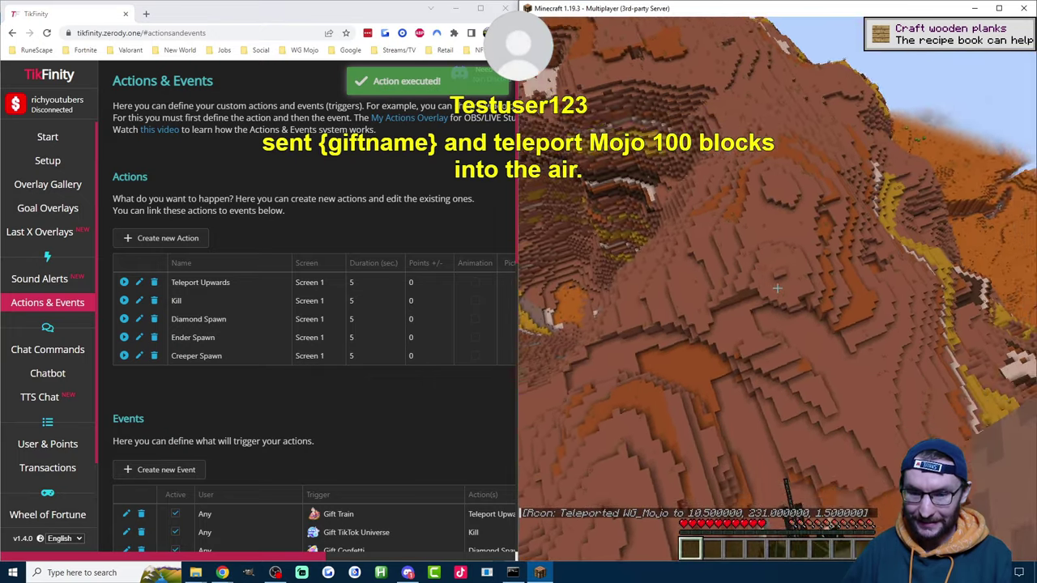
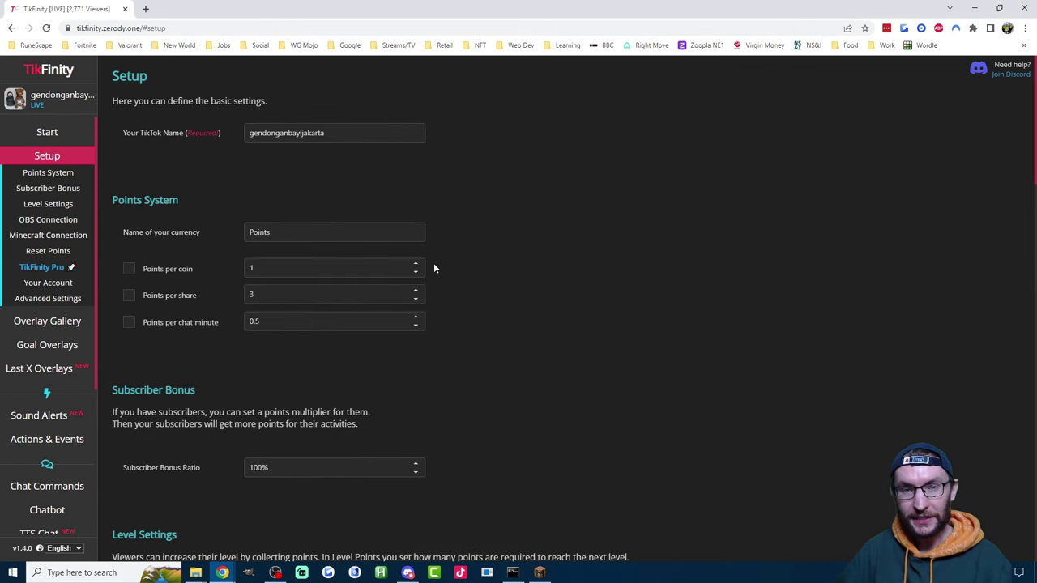
Enable points per coin in the Points System setup
{"action": "left_click_drag", "start_coordinate": [118, 200], "coordinate": [197, 201]}
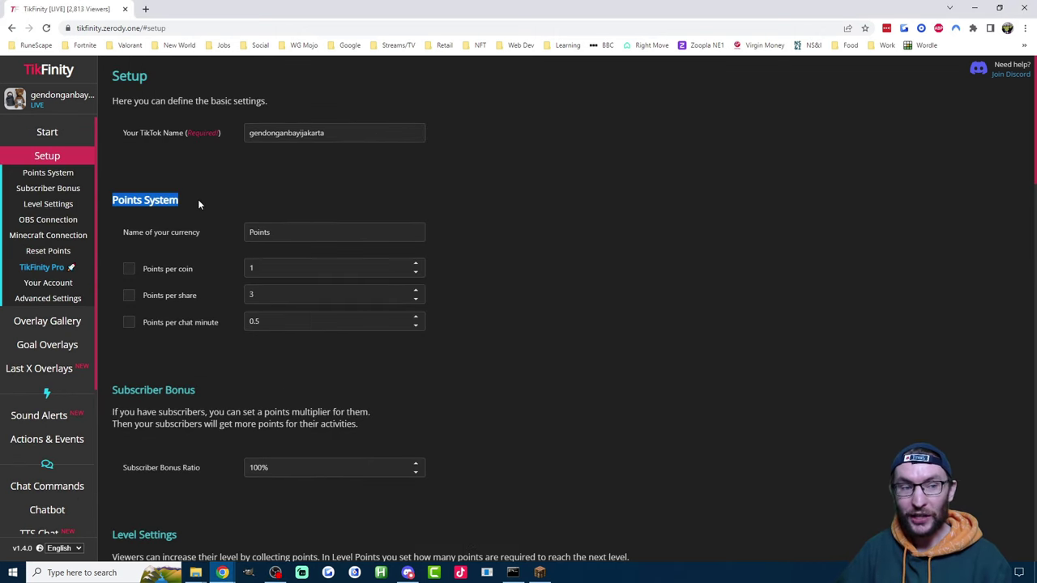
{"action": "left_click", "coordinate": [198, 204]}
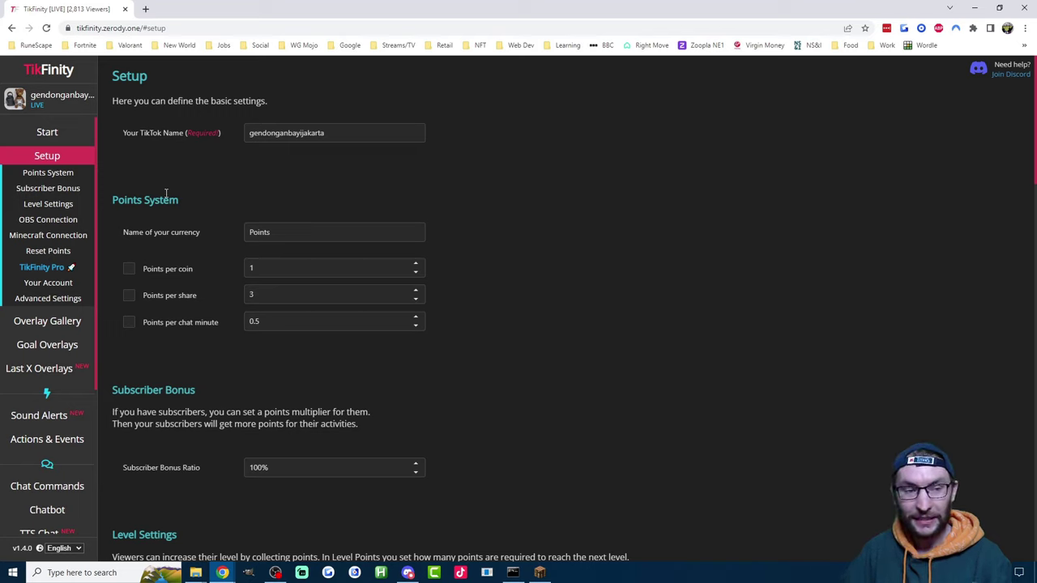
{"action": "left_click", "coordinate": [131, 273]}
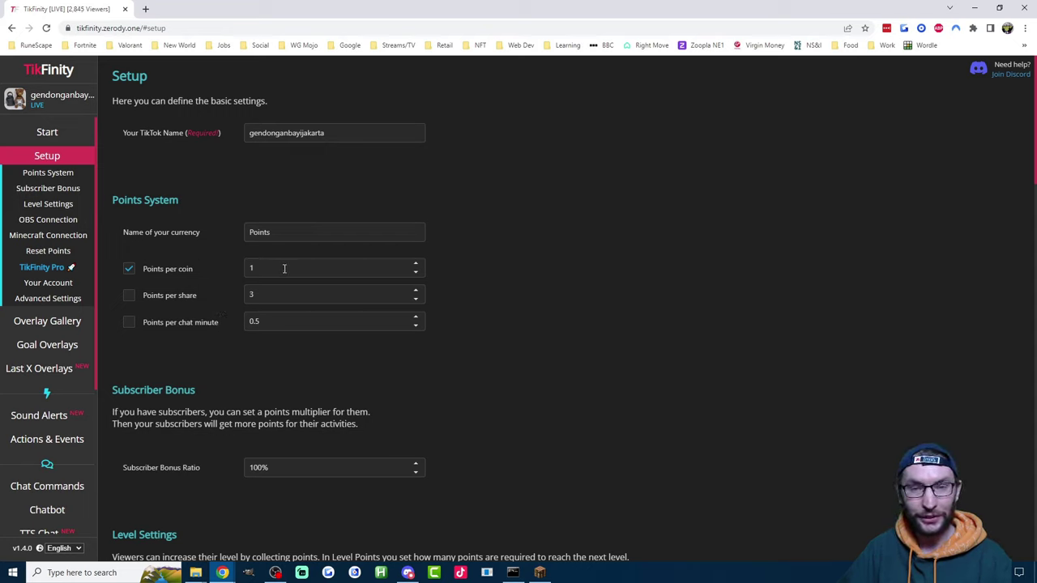
Go to Actions & Events and start a new action named "Summon Command"
{"action": "left_click", "coordinate": [24, 439]}
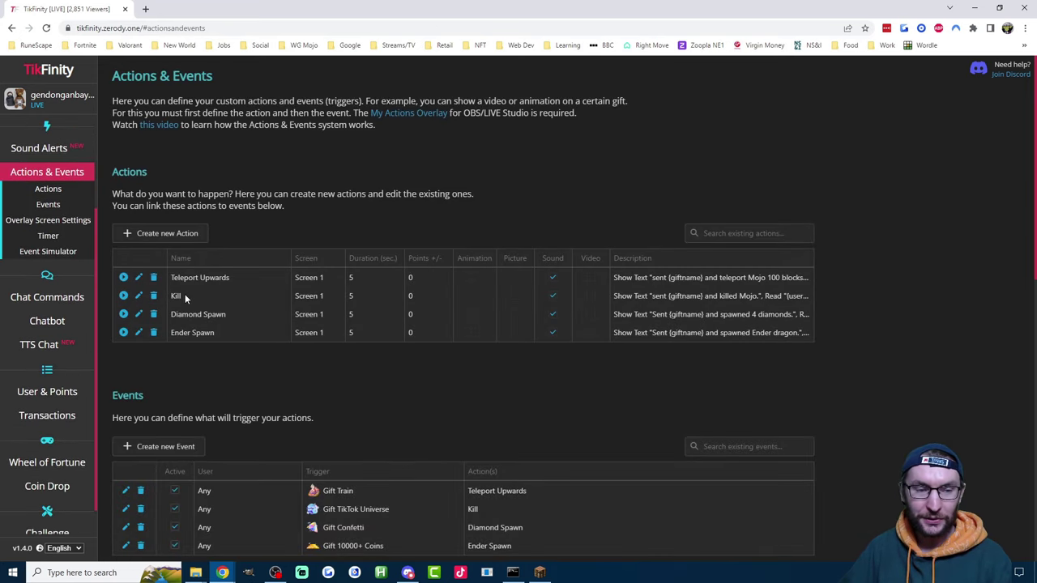
{"action": "left_click", "coordinate": [172, 233]}
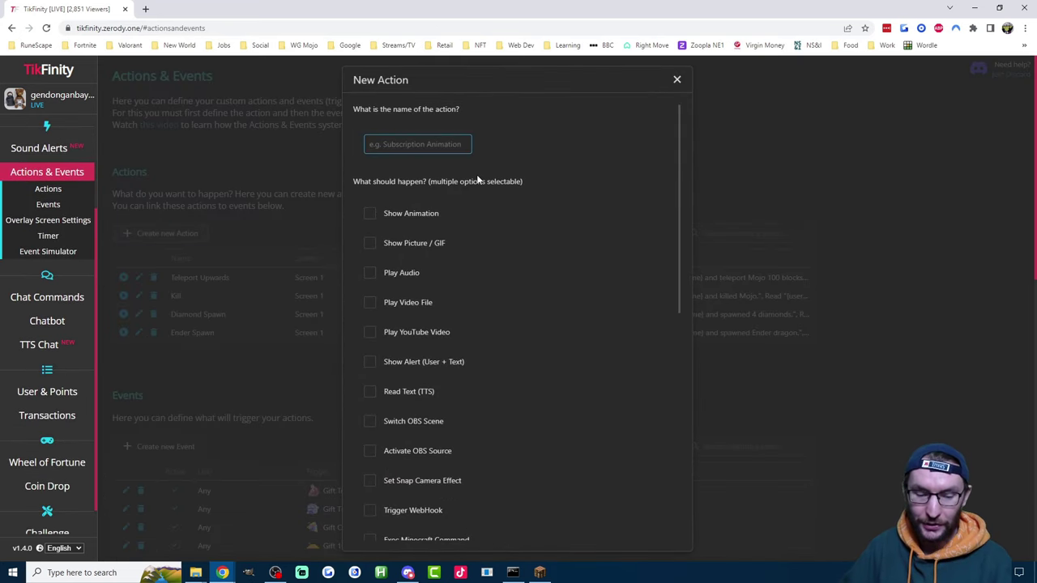
{"action": "type", "text": "Summon "}
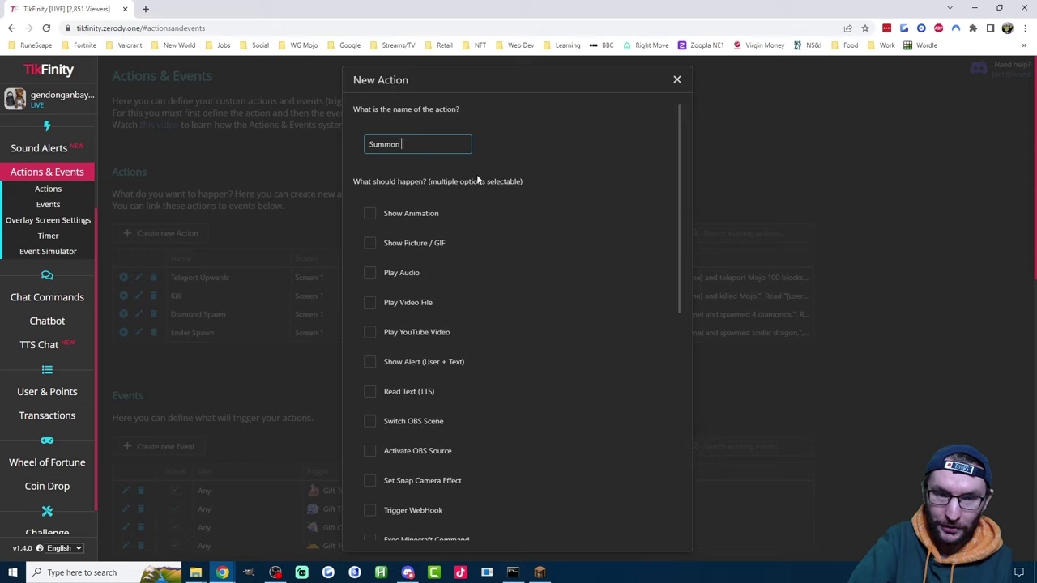
{"action": "type", "text": "Command"}
Enable the user-and-text alert for the Summon Command action with the text "summoned a {comment}"
{"action": "scroll", "coordinate": [461, 319], "scroll_direction": "down", "scroll_amount": 1}
{"action": "left_click", "coordinate": [435, 313]}
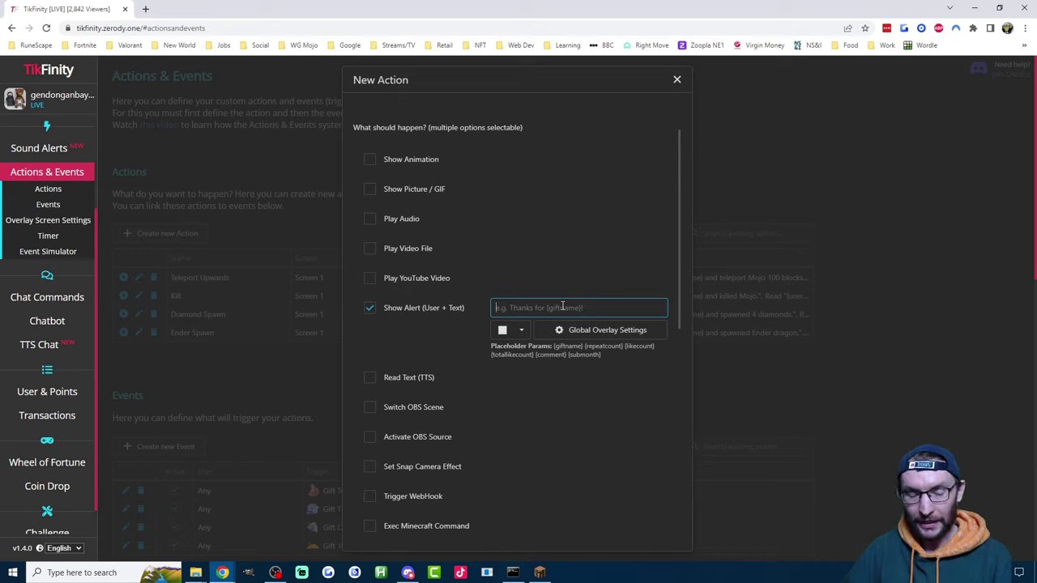
{"action": "type", "text": "summoned "}
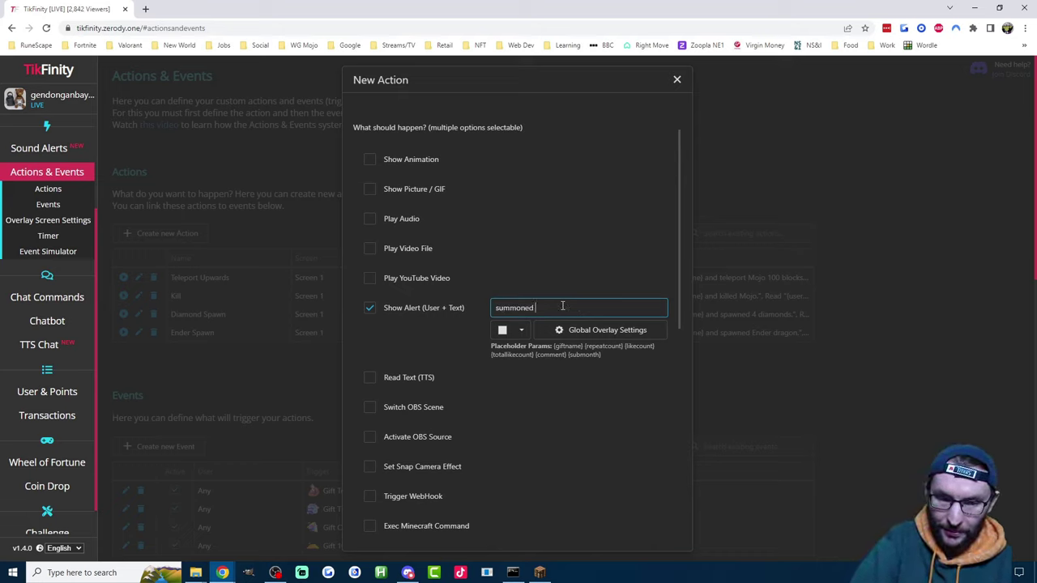
{"action": "type", "text": "a {comment}"}
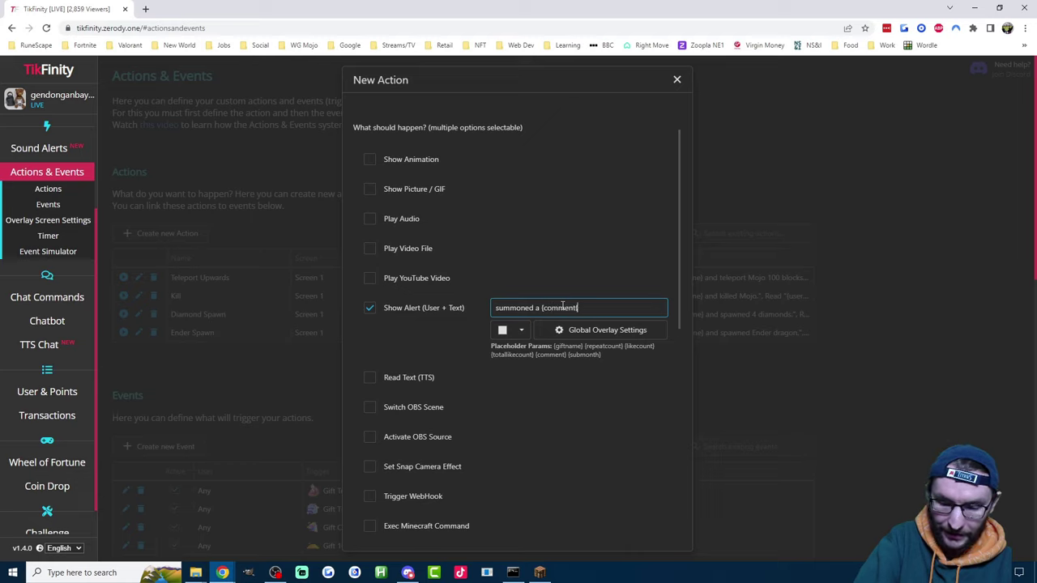
{"action": "key", "text": "BackSpace"}
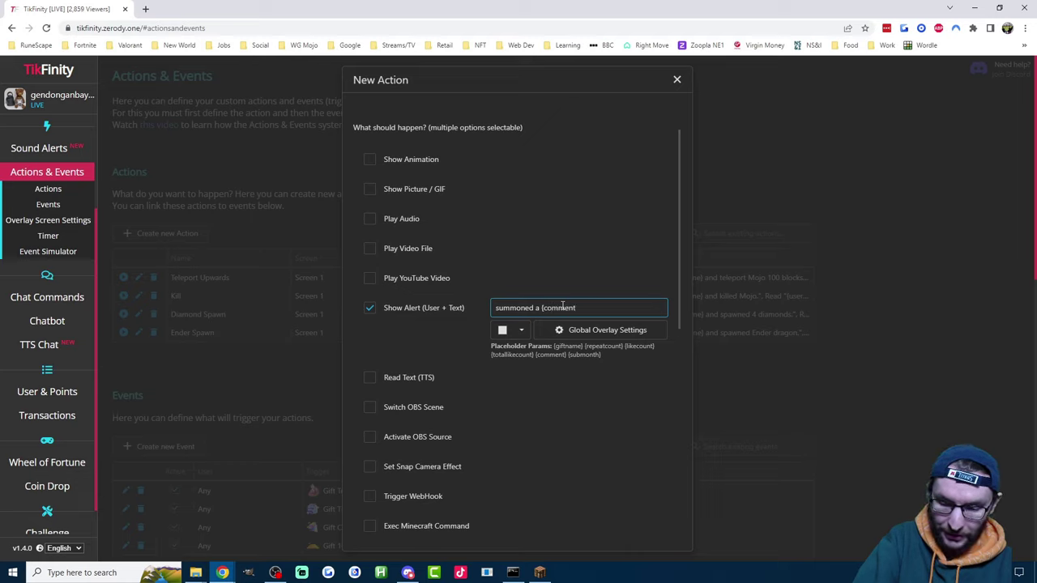
Set the alert text color of the Summon Command action to yellow
{"action": "left_click", "coordinate": [519, 330]}
{"action": "double_click", "coordinate": [728, 252]}
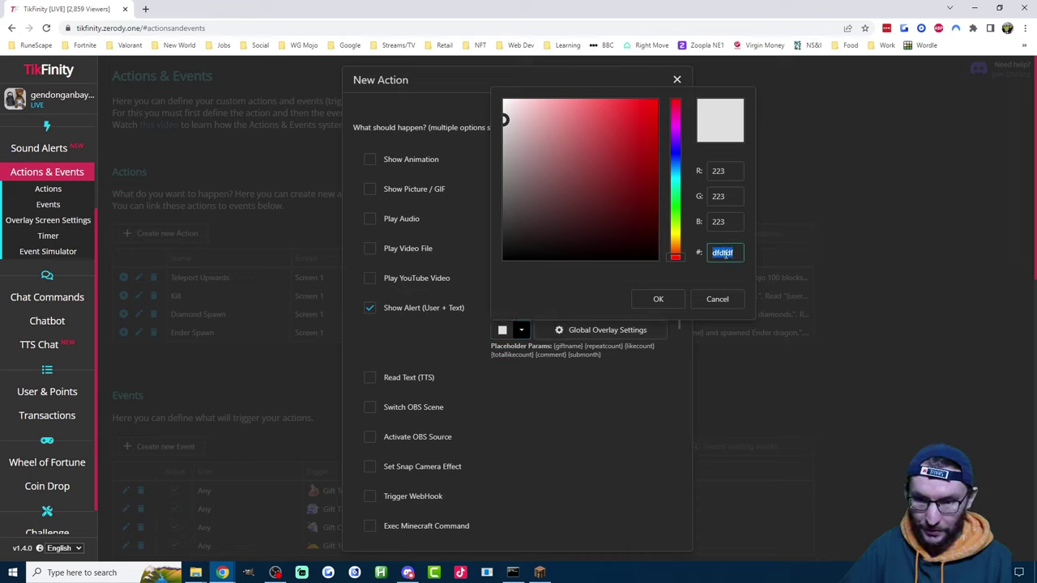
{"action": "type", "text": "ff0"}
{"action": "left_click", "coordinate": [658, 299]}
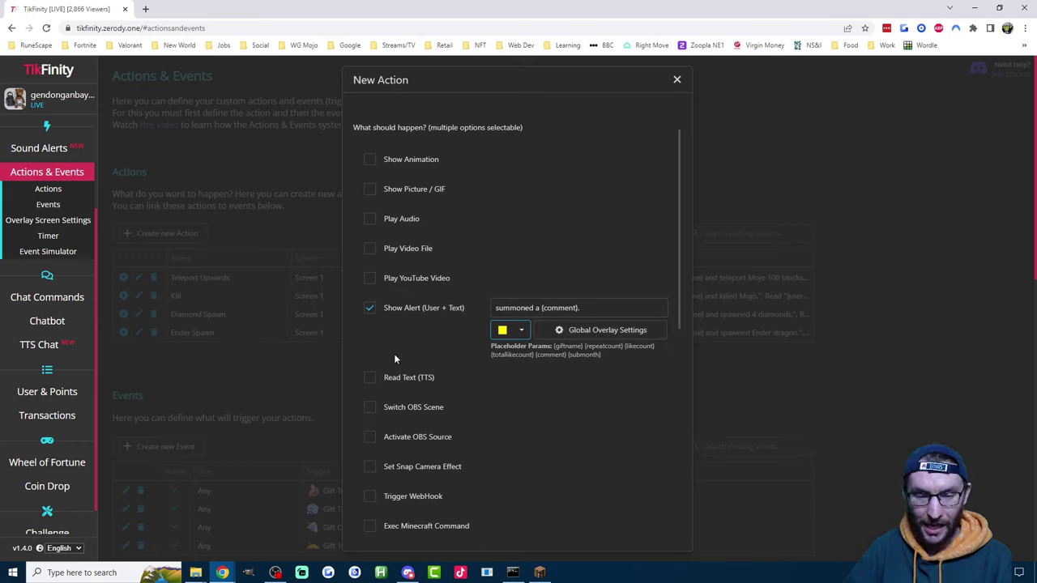
Enable text-to-speech reading for the action with the text "{username} summoned a {comment}."
{"action": "left_click", "coordinate": [394, 378]}
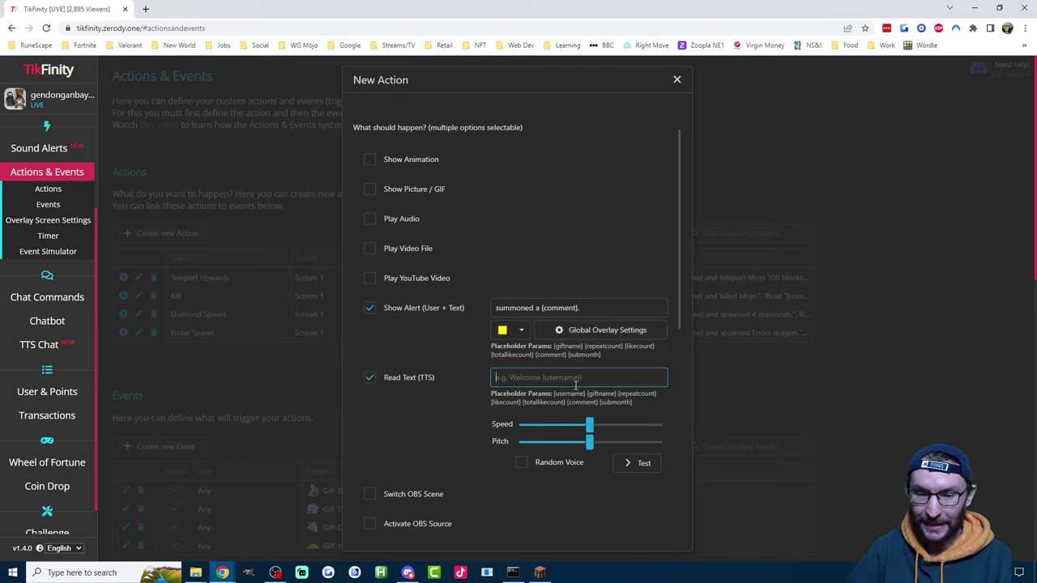
{"action": "type", "text": "{username}"}
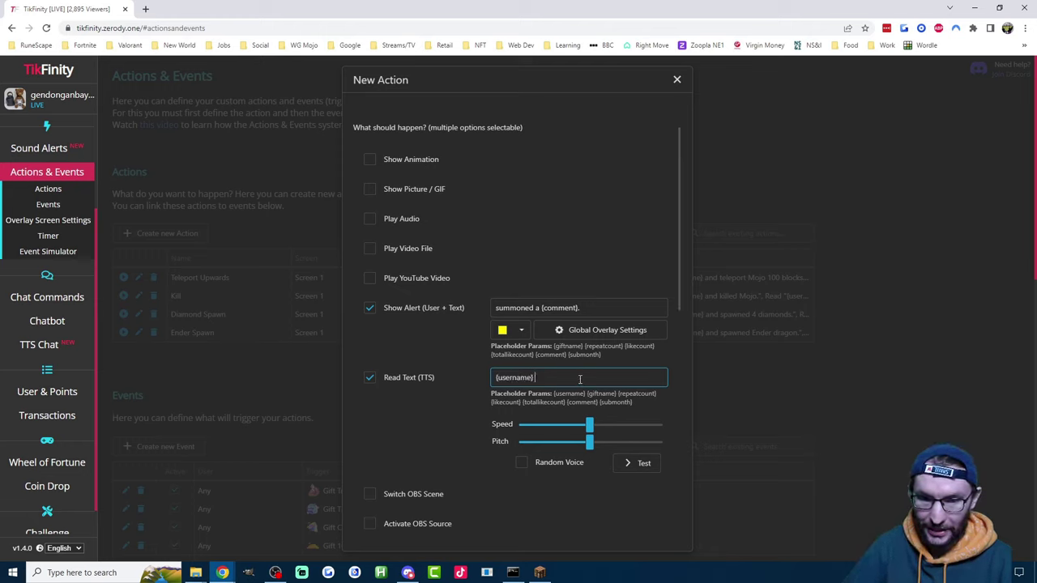
{"action": "left_click_drag", "start_coordinate": [594, 309], "coordinate": [478, 307]}
{"action": "key", "text": "ctrl+c"}
{"action": "left_click", "coordinate": [556, 375]}
{"action": "key", "text": "ctrl+v"}
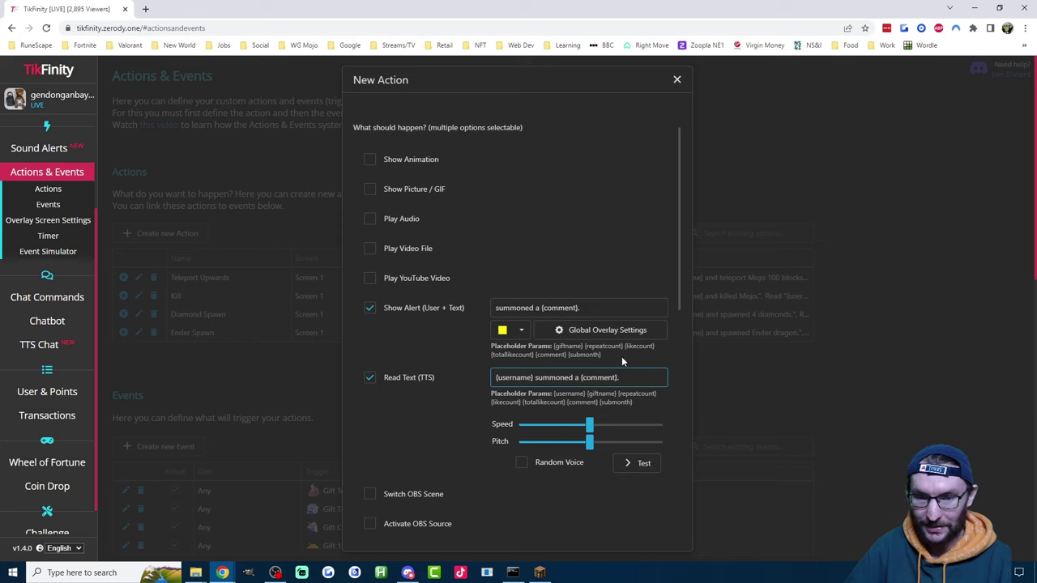
Enable the Minecraft command for the action and paste the copied command execute at PlayerName run summon creeper ~5 ~5 ~ {CustomName:"\"{username}\""}
{"action": "scroll", "coordinate": [494, 345], "scroll_direction": "down", "scroll_amount": 3}
{"action": "scroll", "coordinate": [477, 386], "scroll_direction": "up", "scroll_amount": 1}
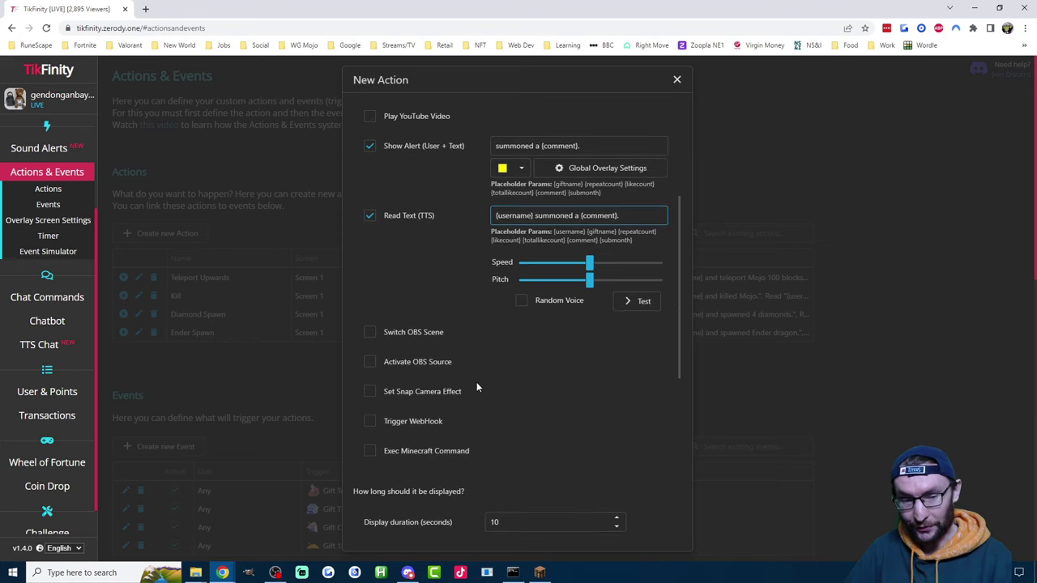
{"action": "left_click", "coordinate": [411, 456]}
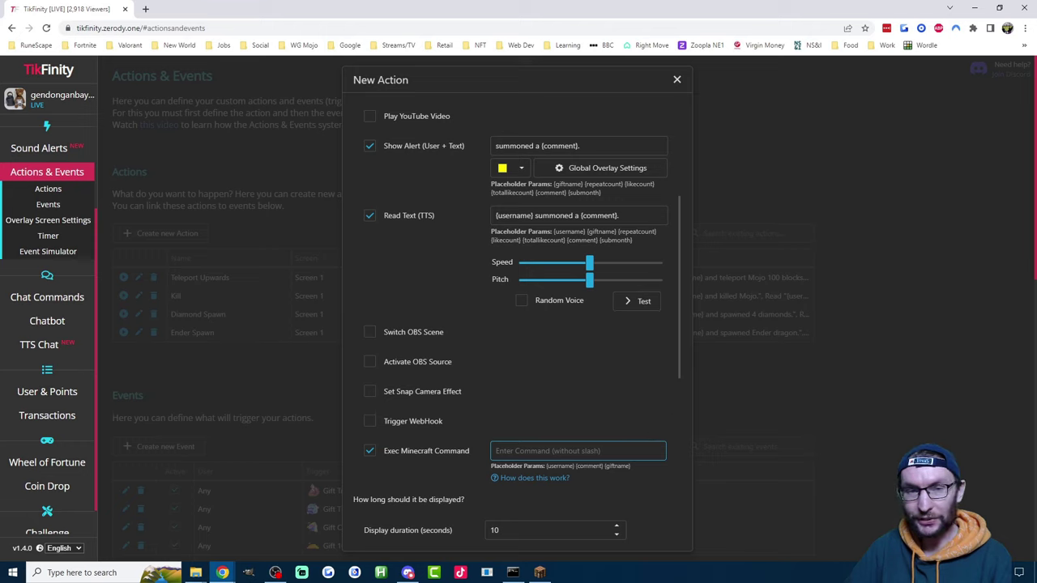
{"action": "key", "text": "alt+Tab"}
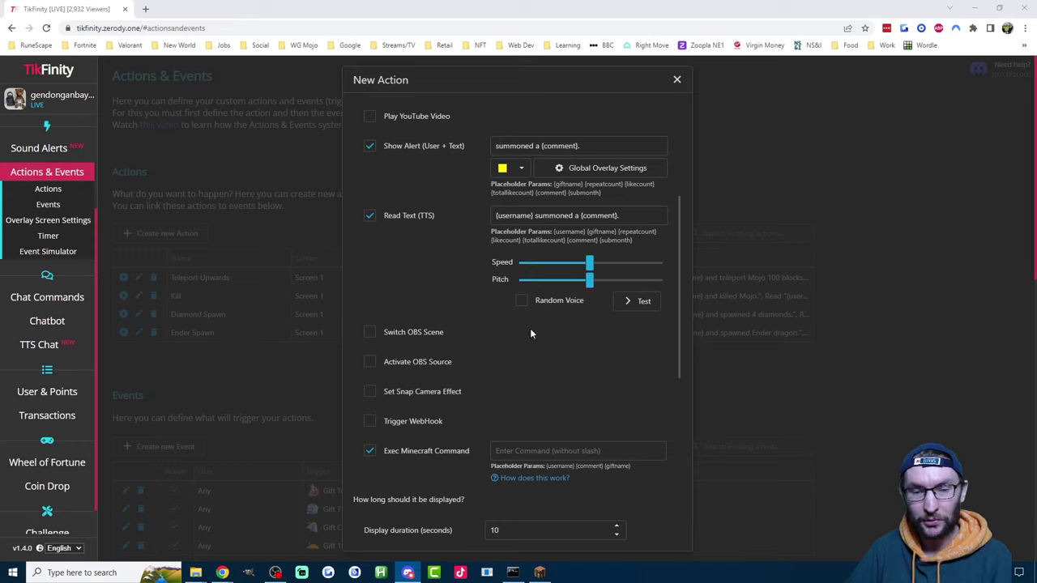
{"action": "right_click", "coordinate": [526, 451]}
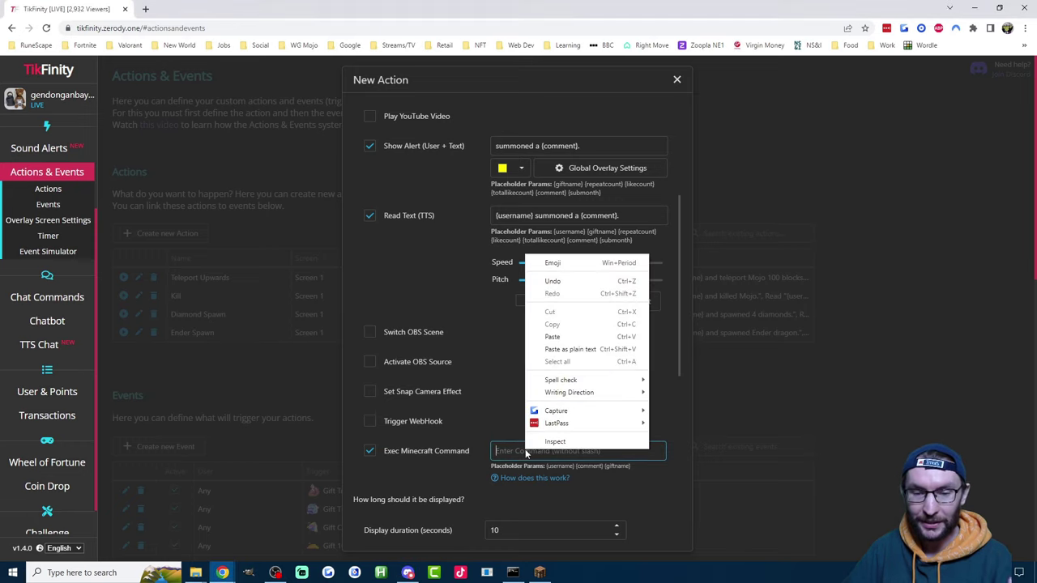
{"action": "left_click", "coordinate": [588, 349]}
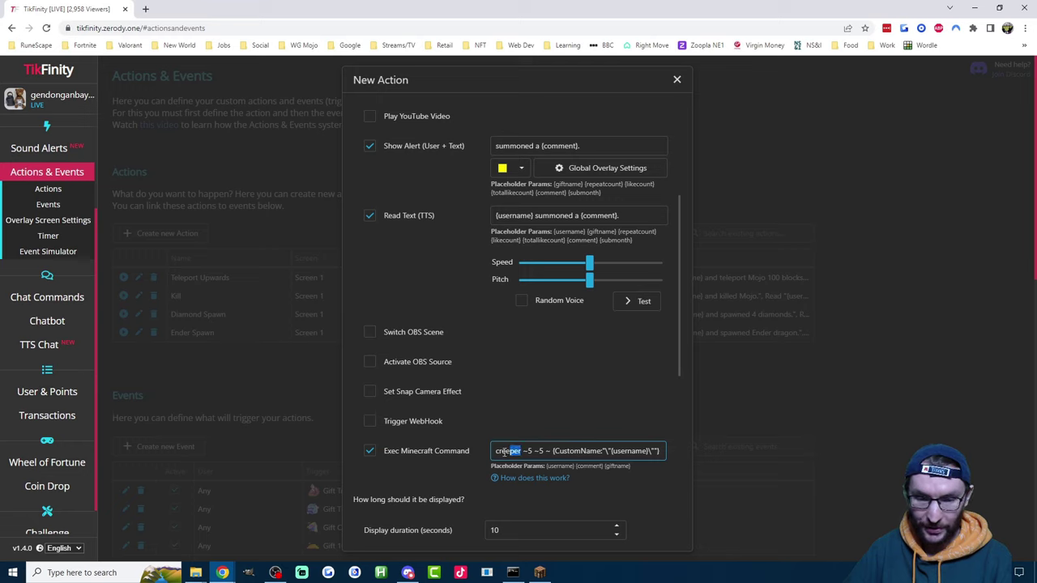
{"action": "key", "text": "ctrl+v"}
In the Minecraft command, replace creeper with {comment} and PlayerName with the streamer's Minecraft username
{"action": "double_click", "coordinate": [621, 451]}
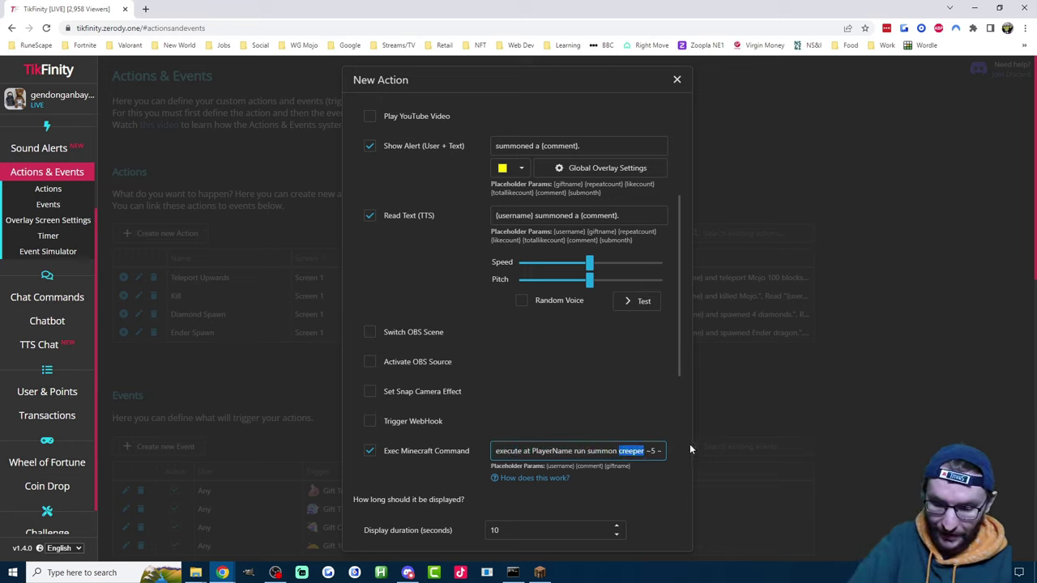
{"action": "type", "text": "{comment}"}
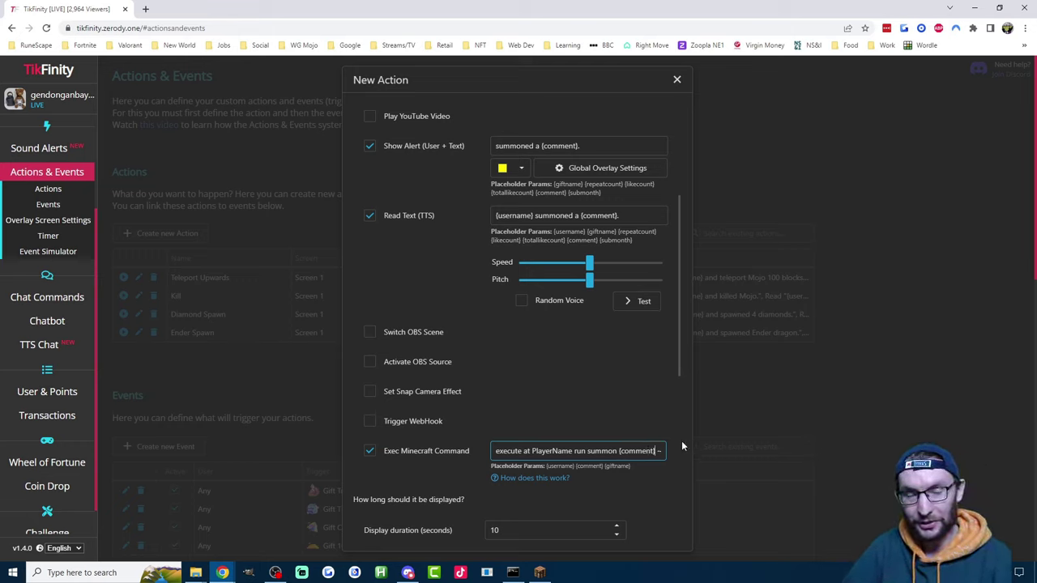
{"action": "left_click_drag", "start_coordinate": [572, 451], "coordinate": [532, 451]}
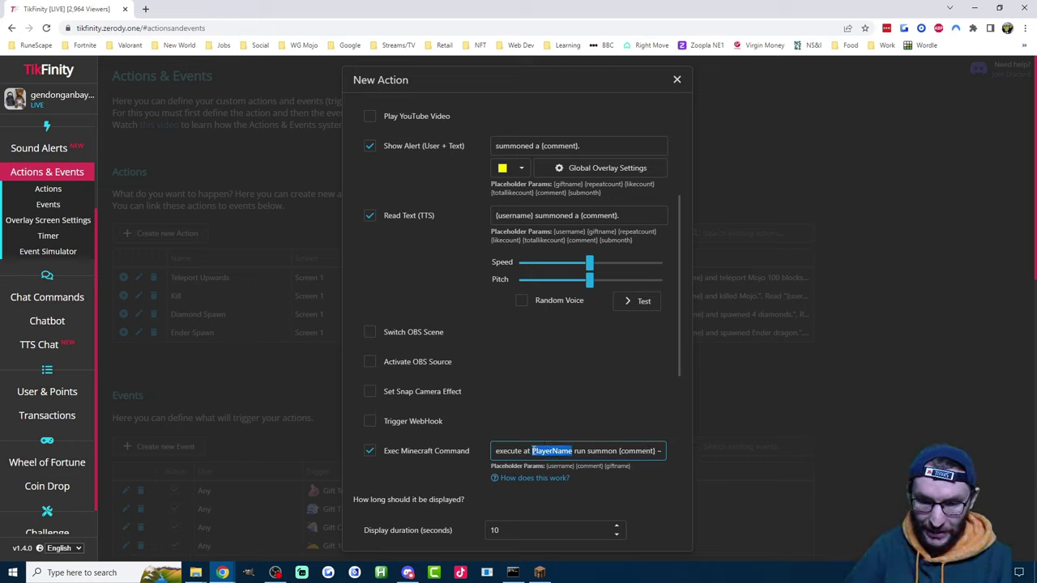
{"action": "type", "text": "WG_M"}
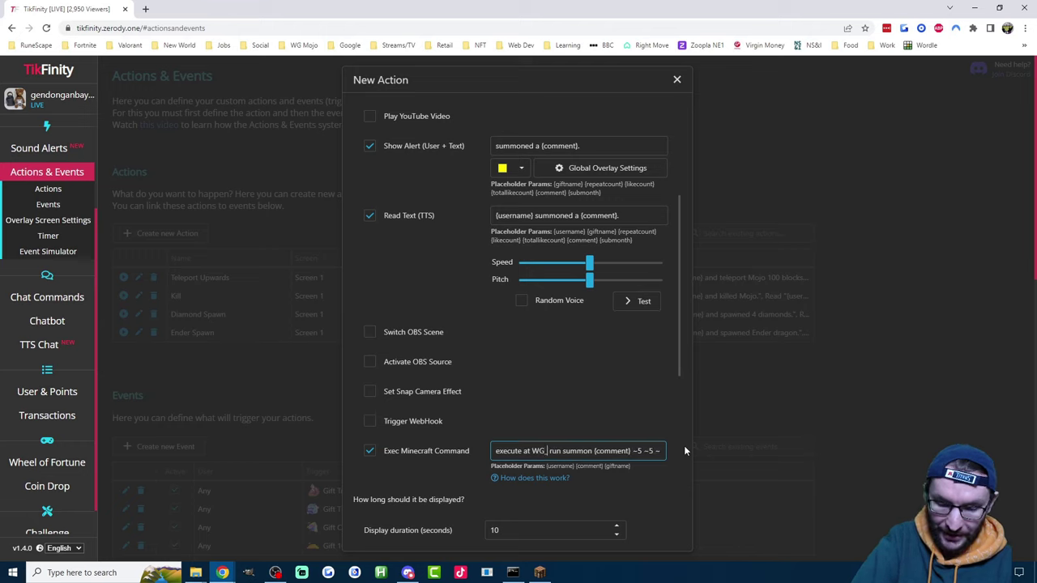
{"action": "type", "text": "ojo"}
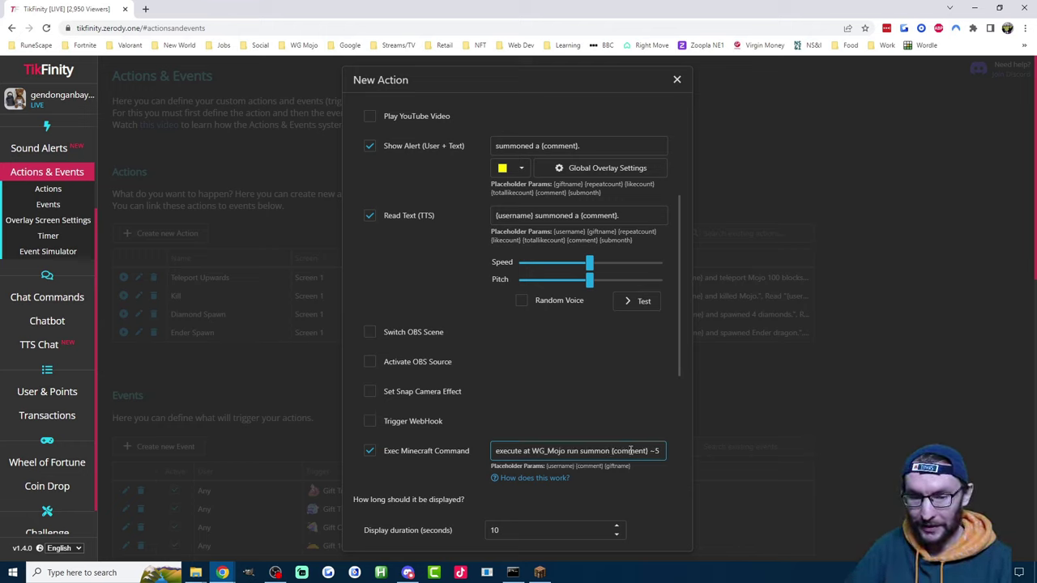
Review the Minecraft command's {comment} placeholder, coordinate offsets and CustomName username placeholder
{"action": "left_click_drag", "start_coordinate": [648, 451], "coordinate": [658, 450]}
{"action": "left_click", "coordinate": [532, 451]}
{"action": "double_click", "coordinate": [510, 451]}
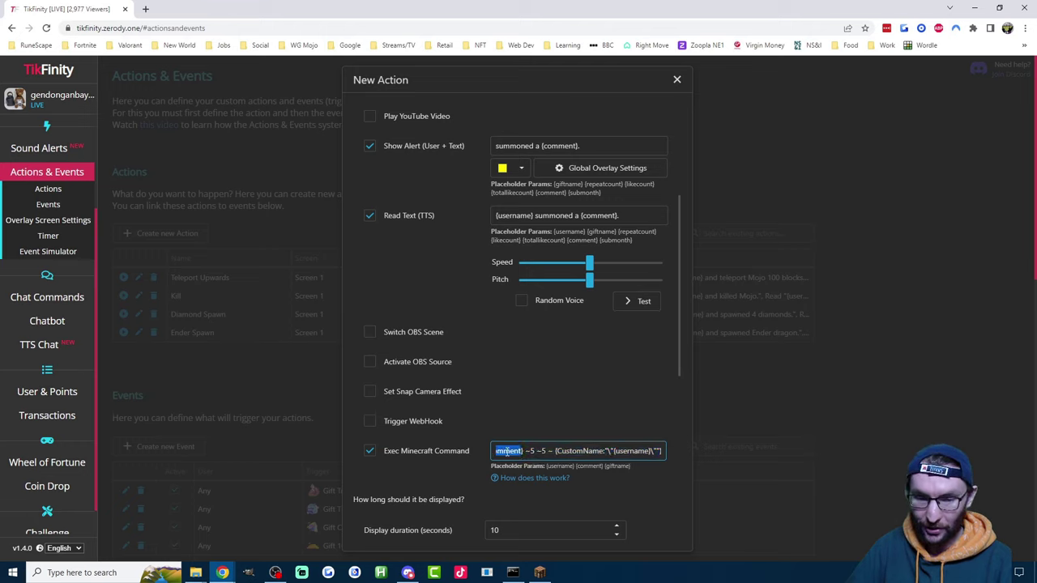
{"action": "left_click", "coordinate": [532, 451]}
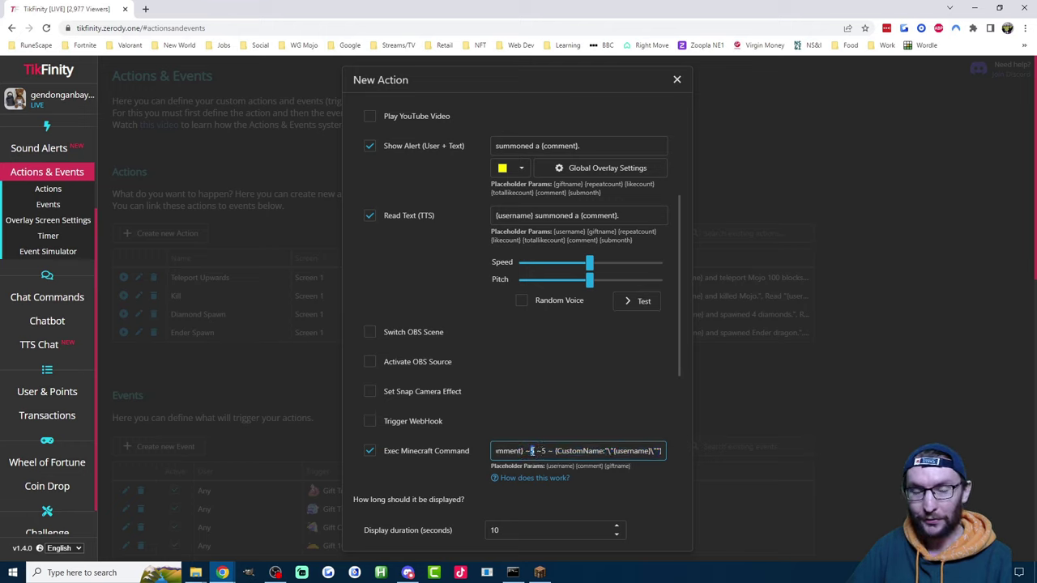
{"action": "left_click_drag", "start_coordinate": [532, 451], "coordinate": [540, 451]}
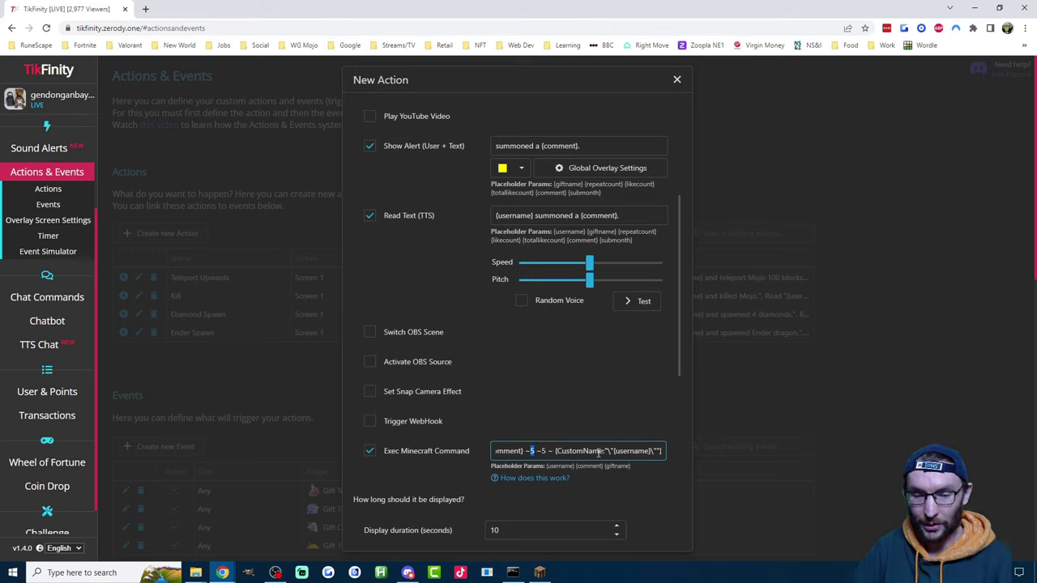
{"action": "double_click", "coordinate": [632, 452]}
{"action": "left_click", "coordinate": [633, 451]}
{"action": "double_click", "coordinate": [632, 451]}
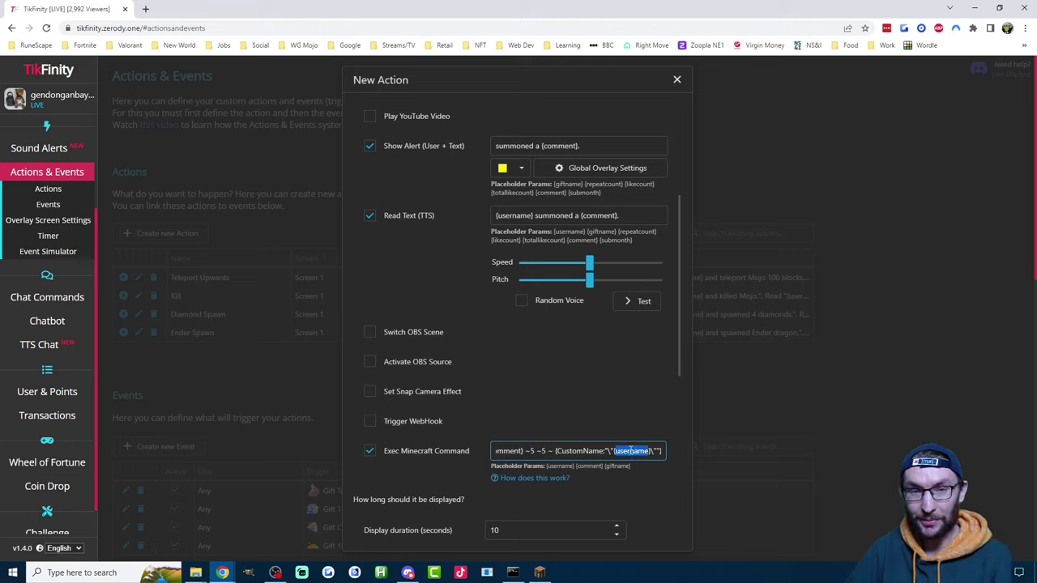
Set the action's display duration to 5 seconds and make it remove 100 points from the triggering user
{"action": "scroll", "coordinate": [633, 451], "scroll_direction": "down", "scroll_amount": 2}
{"action": "left_click", "coordinate": [617, 373]}
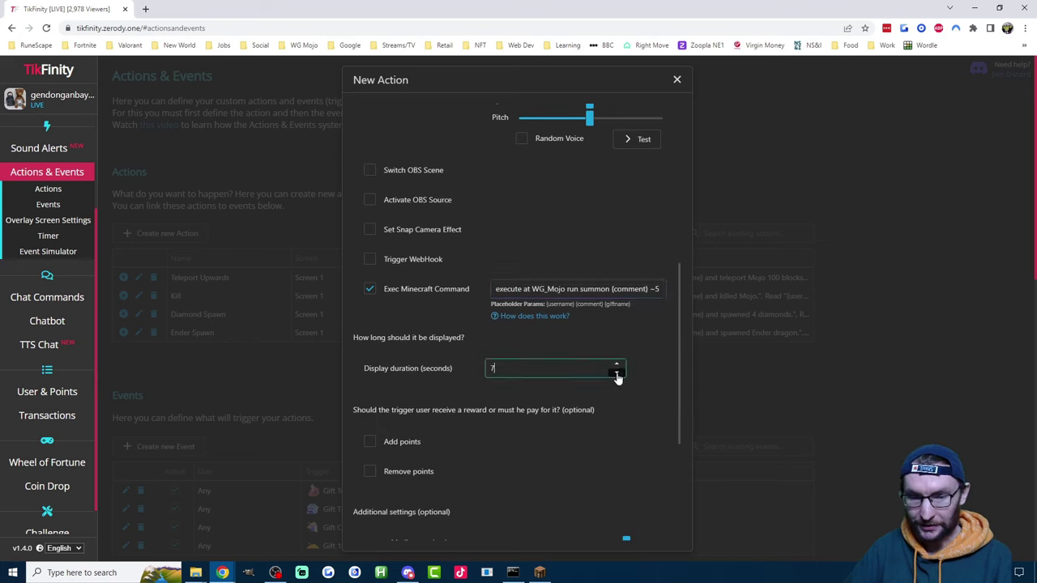
{"action": "scroll", "coordinate": [478, 376], "scroll_direction": "down", "scroll_amount": 2}
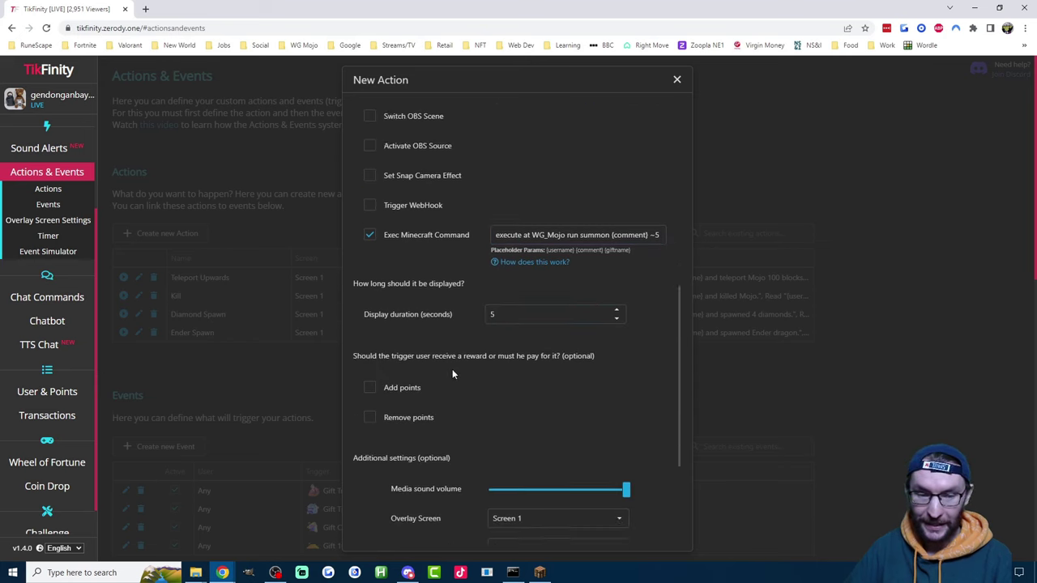
{"action": "left_click", "coordinate": [395, 364]}
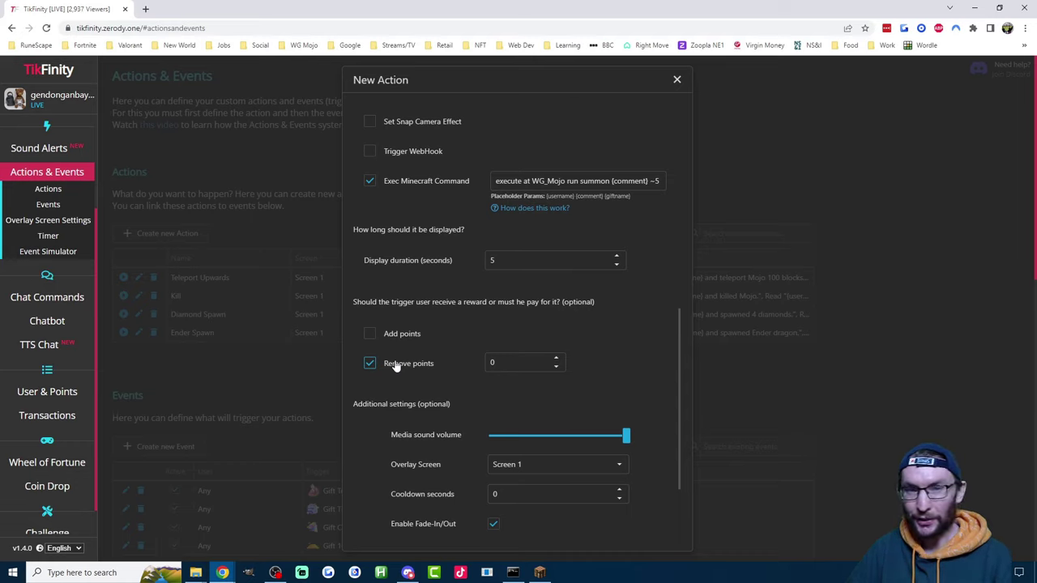
{"action": "double_click", "coordinate": [506, 362]}
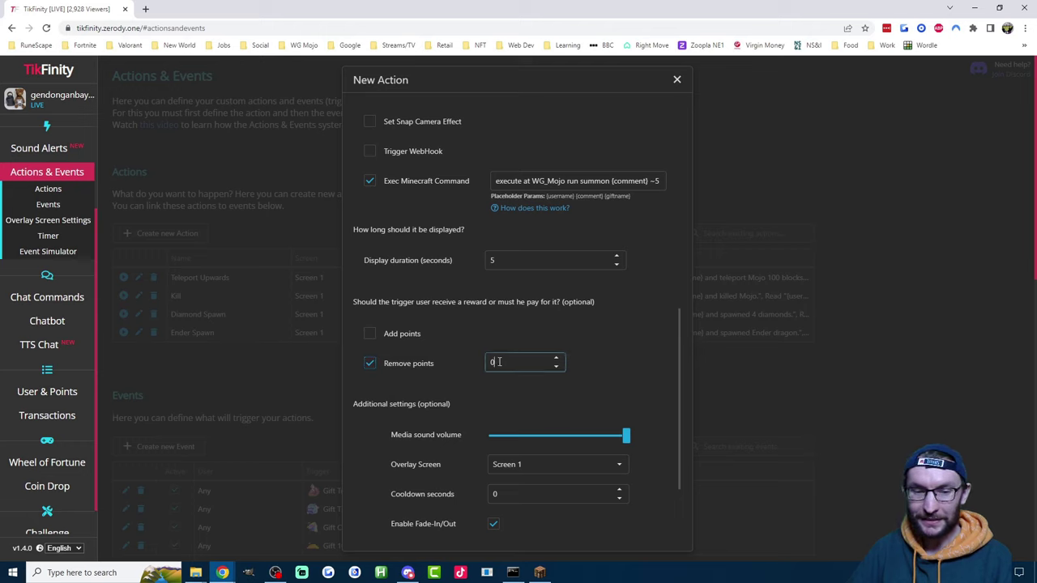
{"action": "type", "text": "100"}
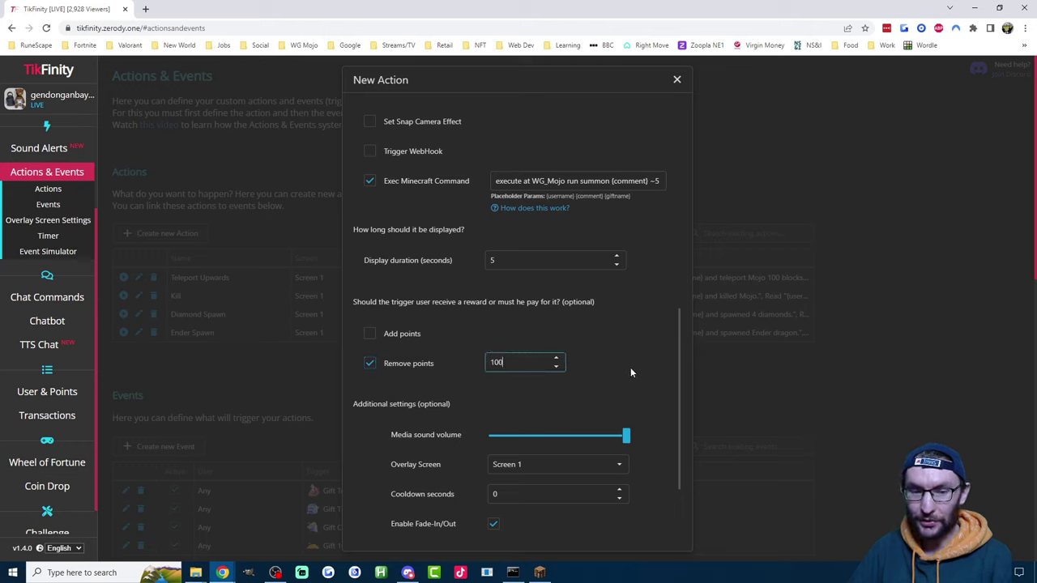
{"action": "left_click", "coordinate": [628, 369]}
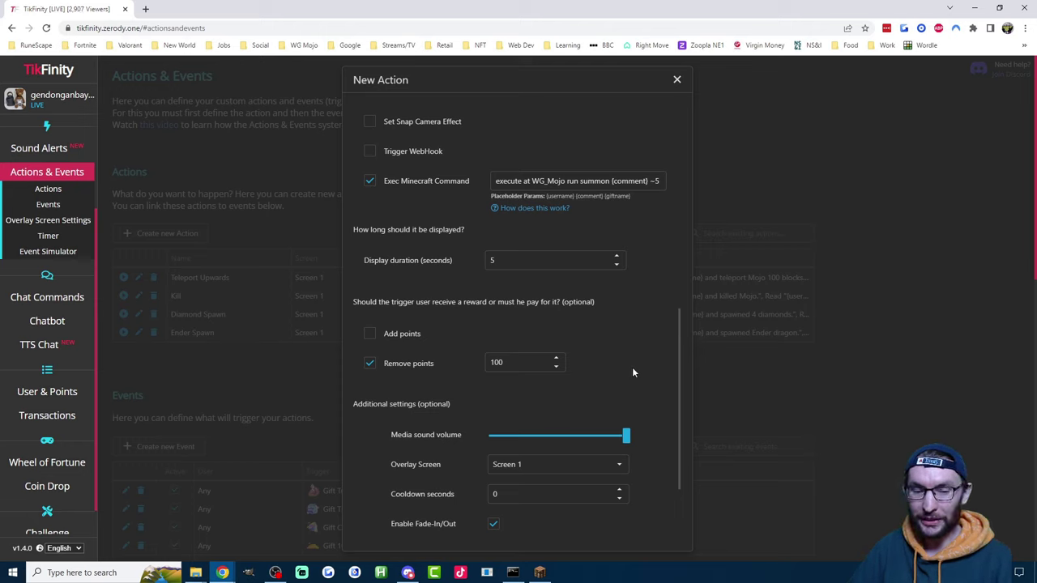
Set the action's cooldown to 60 seconds and save the Summon Command action
{"action": "scroll", "coordinate": [627, 350], "scroll_direction": "down", "scroll_amount": 2}
{"action": "double_click", "coordinate": [490, 374]}
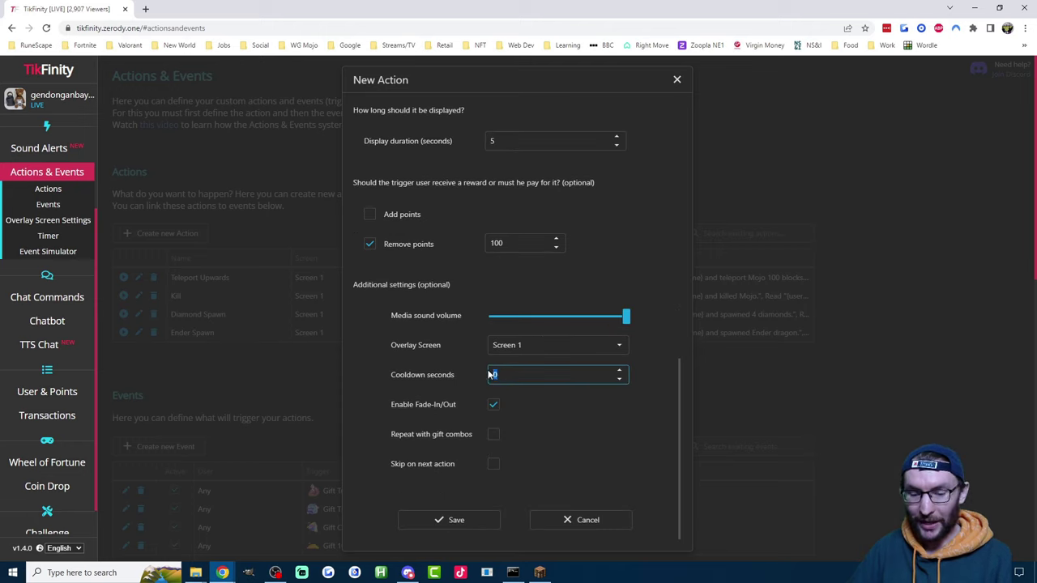
{"action": "type", "text": "60"}
{"action": "left_click", "coordinate": [383, 371]}
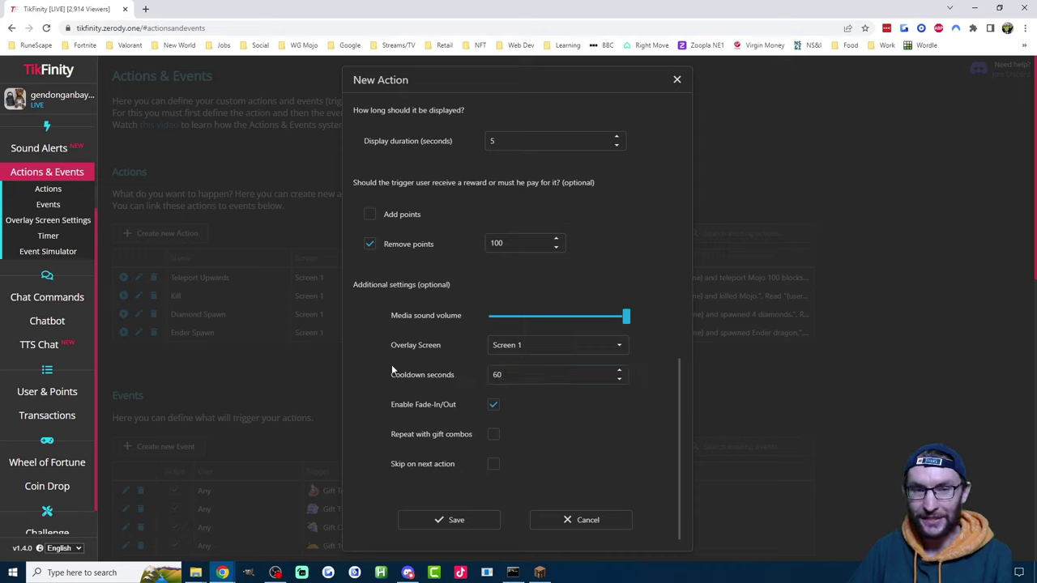
{"action": "left_click_drag", "start_coordinate": [390, 434], "coordinate": [456, 439]}
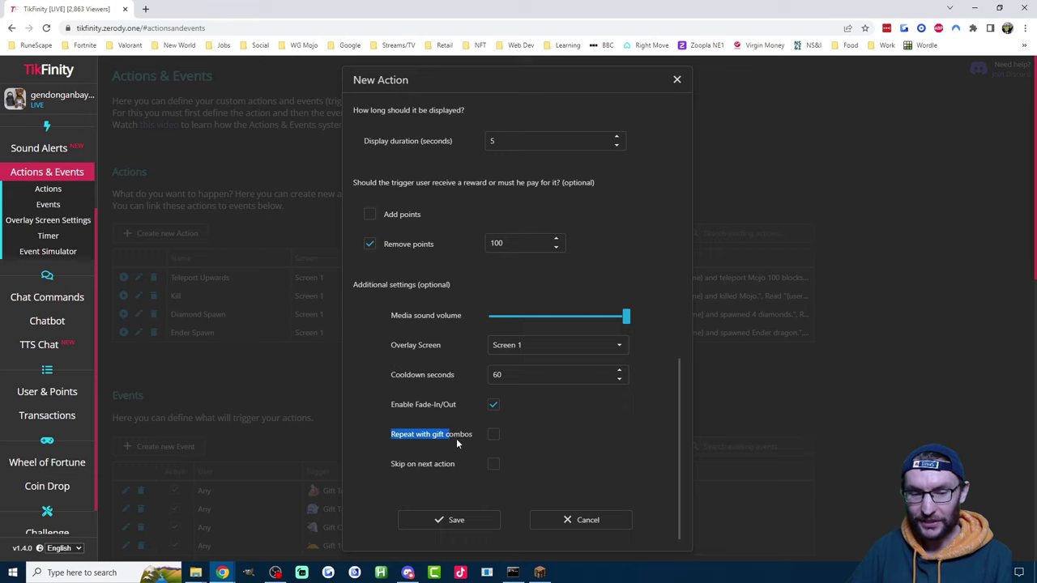
{"action": "left_click", "coordinate": [371, 414]}
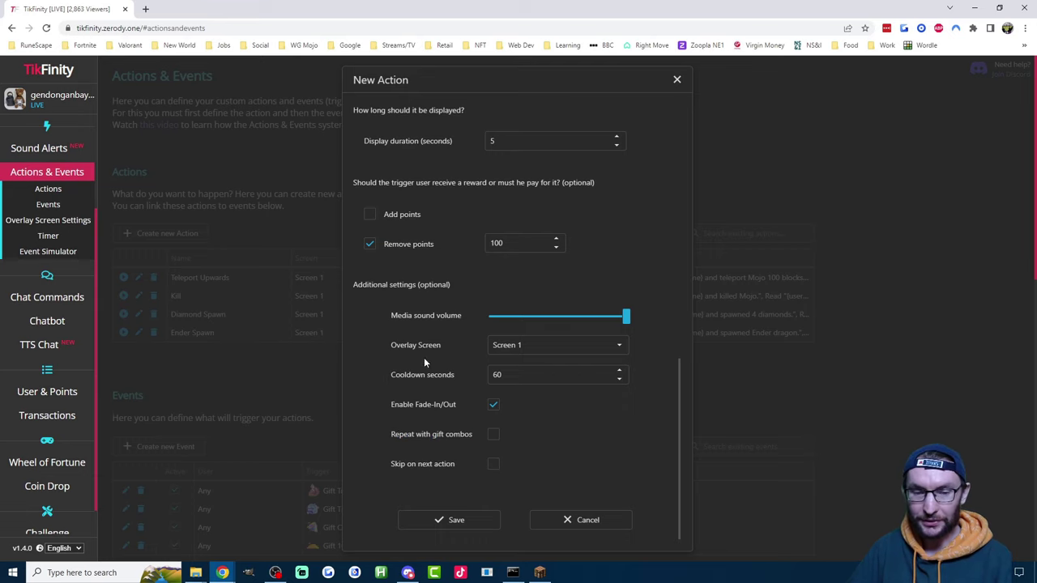
{"action": "left_click", "coordinate": [454, 521]}
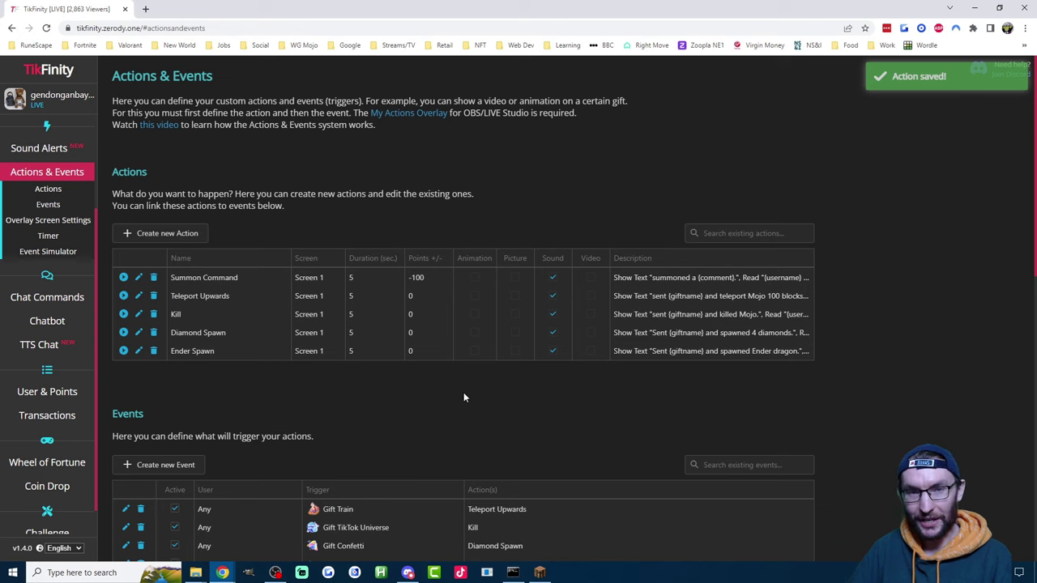
Start a new event that everyone can trigger by commenting a command
{"action": "scroll", "coordinate": [262, 357], "scroll_direction": "down", "scroll_amount": 2}
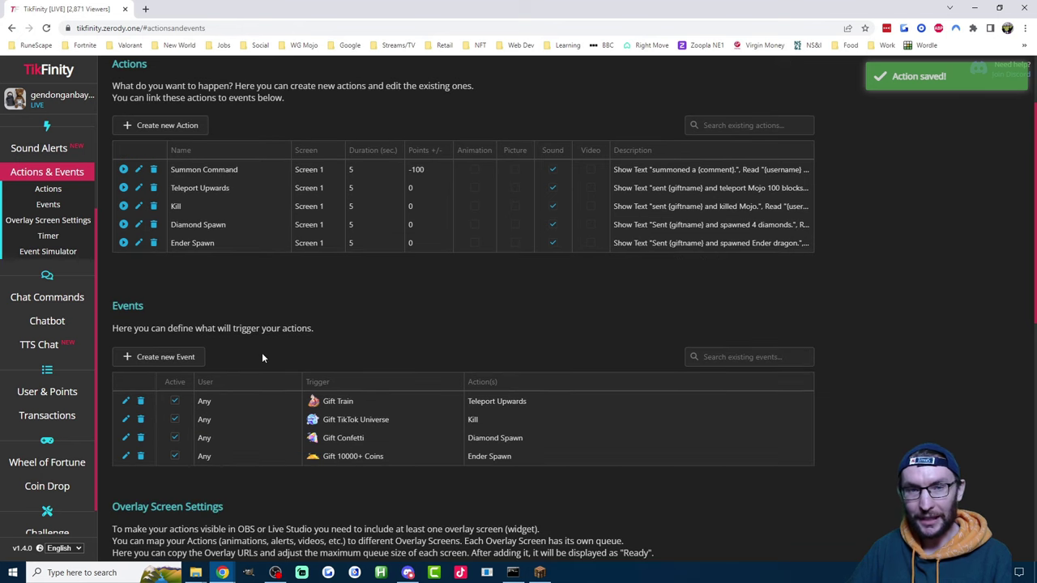
{"action": "left_click", "coordinate": [167, 357]}
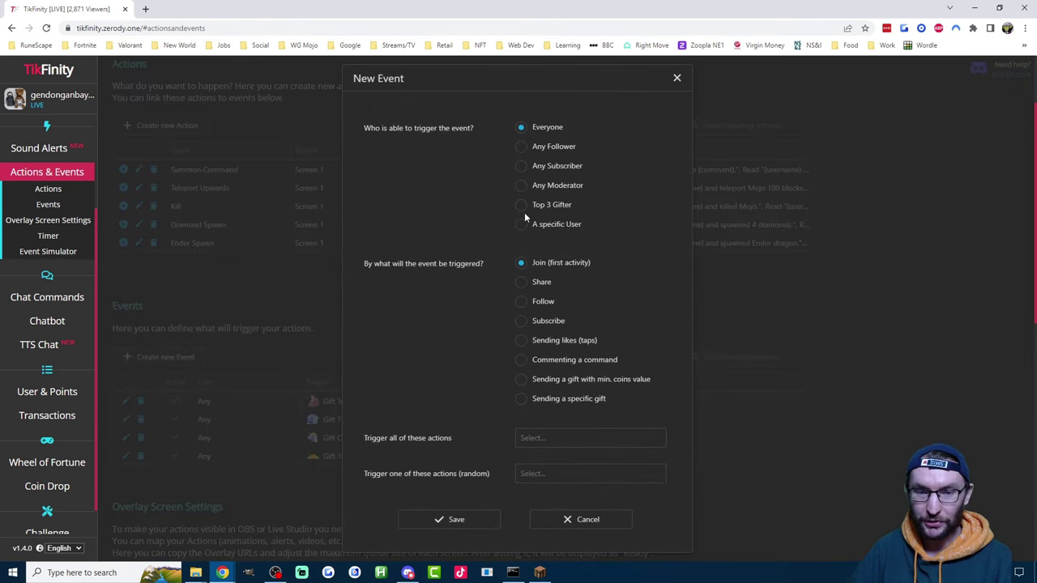
{"action": "left_click", "coordinate": [523, 168]}
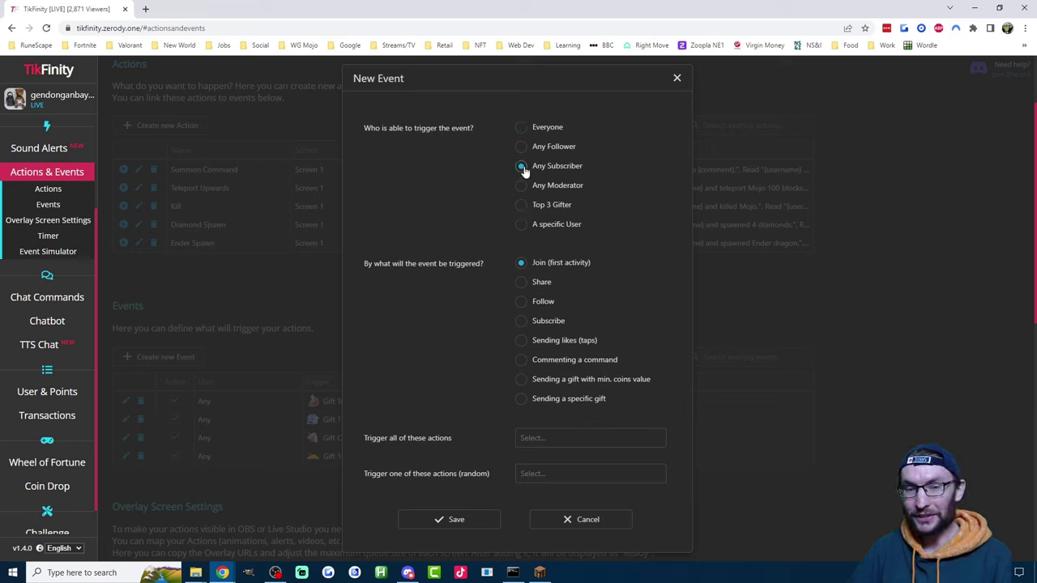
{"action": "left_click", "coordinate": [550, 205]}
{"action": "left_click", "coordinate": [541, 129]}
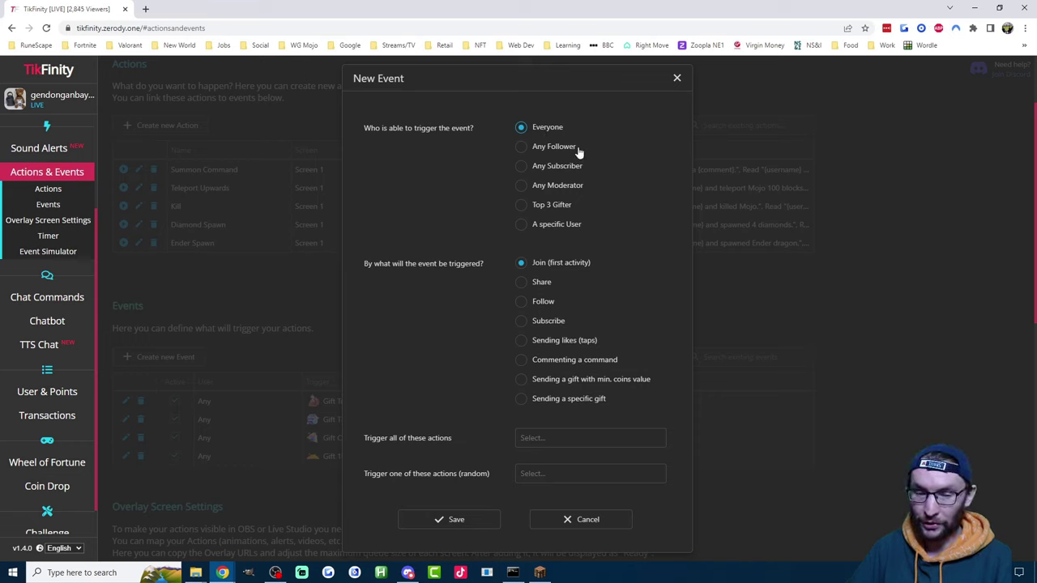
{"action": "left_click", "coordinate": [538, 362]}
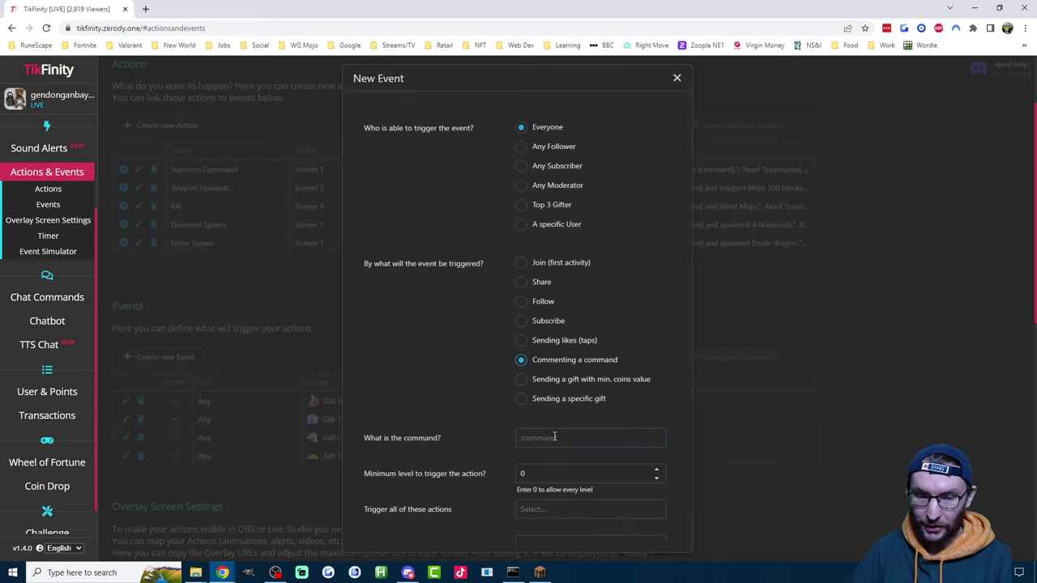
Set the event's command to !summon, make it trigger the Summon Command action, and save the event
{"action": "left_click", "coordinate": [554, 437]}
{"action": "type", "text": "!summon"}
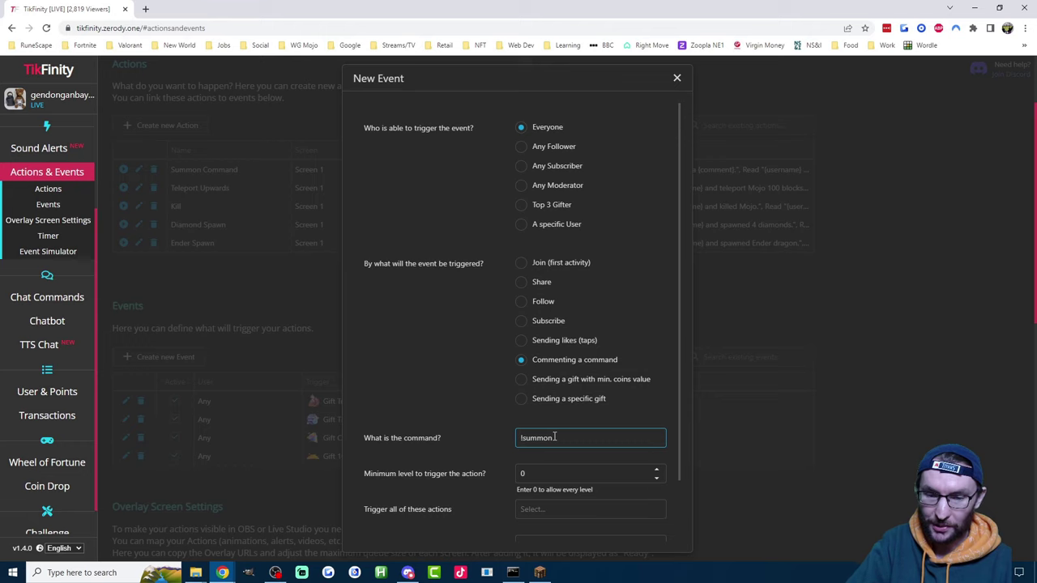
{"action": "scroll", "coordinate": [483, 383], "scroll_direction": "down", "scroll_amount": 2}
{"action": "left_click", "coordinate": [526, 405]}
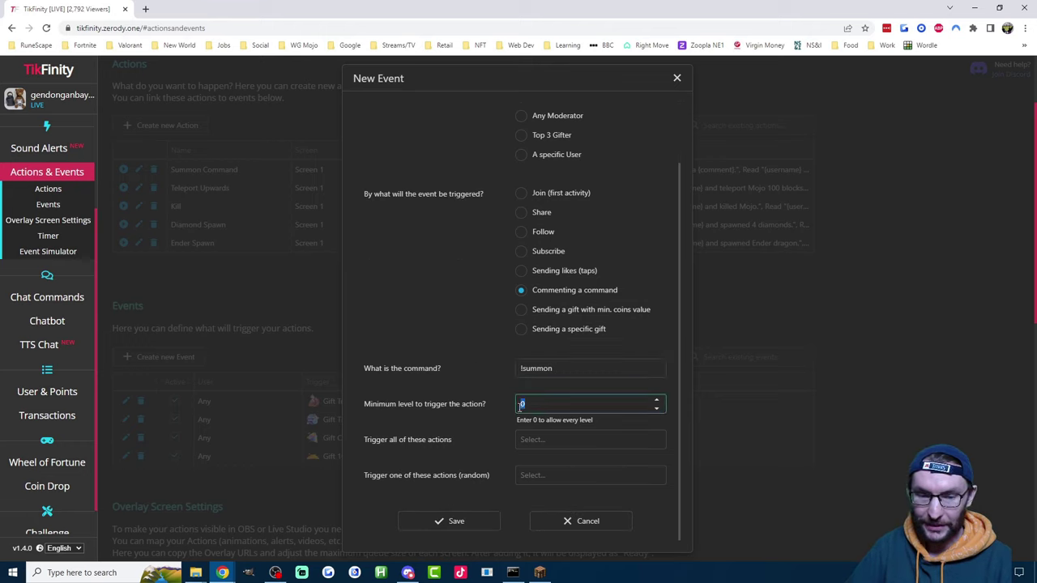
{"action": "left_click", "coordinate": [535, 444]}
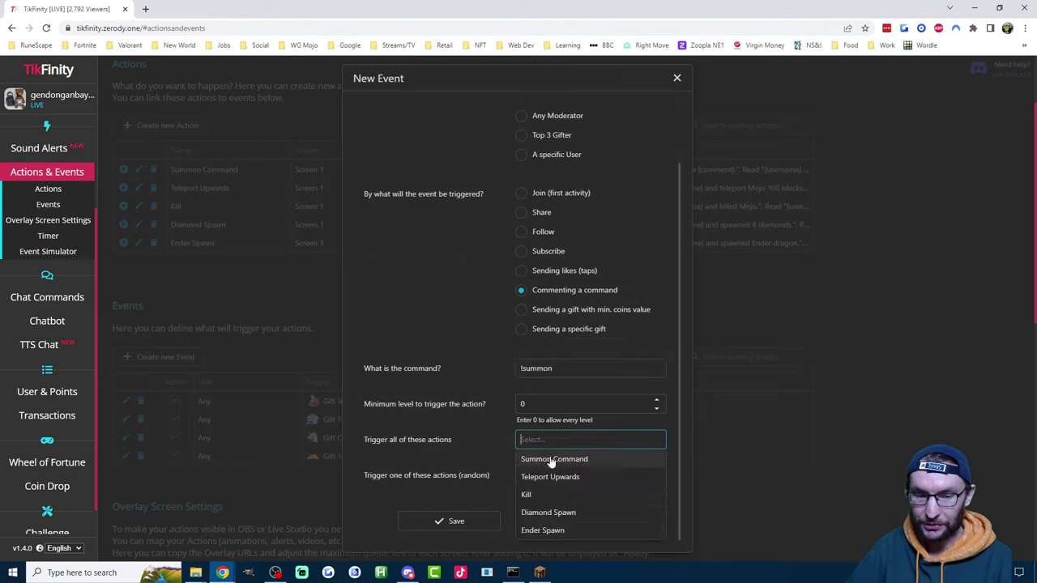
{"action": "left_click", "coordinate": [551, 459]}
{"action": "left_click", "coordinate": [456, 522]}
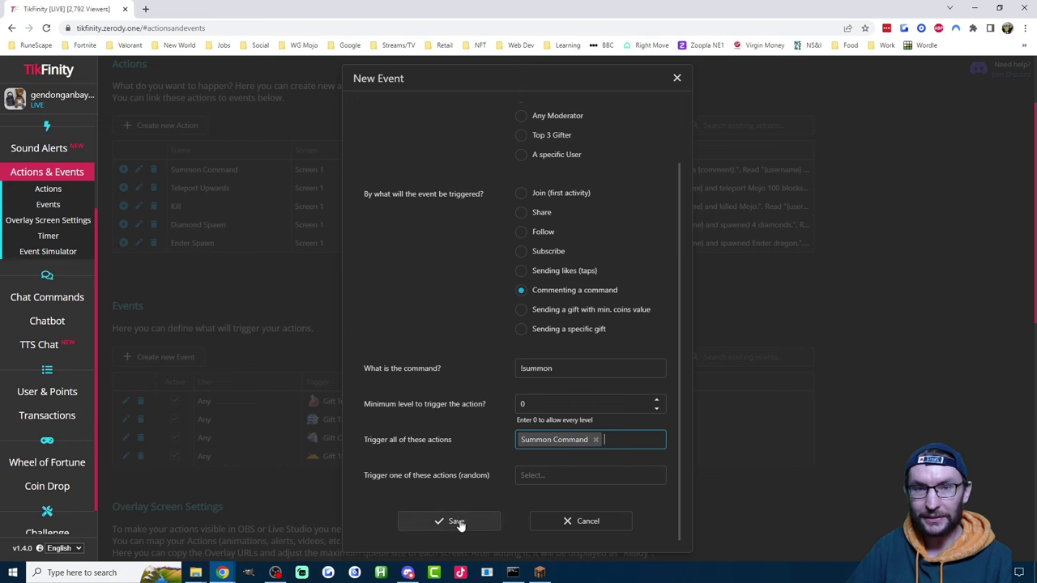
Review the overlay screen settings and the Screen 1 widget URL below the events
{"action": "scroll", "coordinate": [529, 401], "scroll_direction": "down", "scroll_amount": 4}
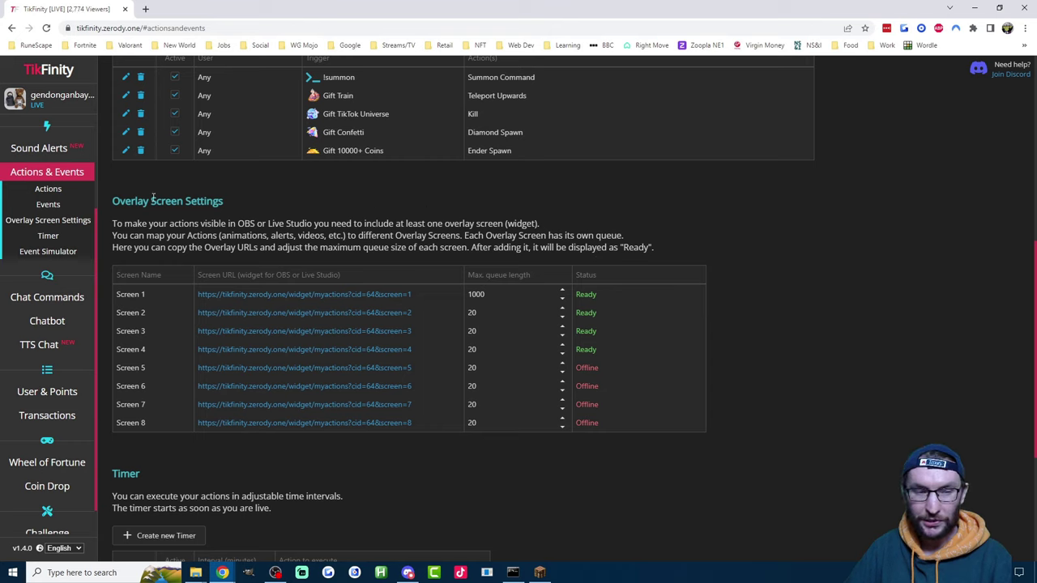
{"action": "left_click", "coordinate": [339, 295]}
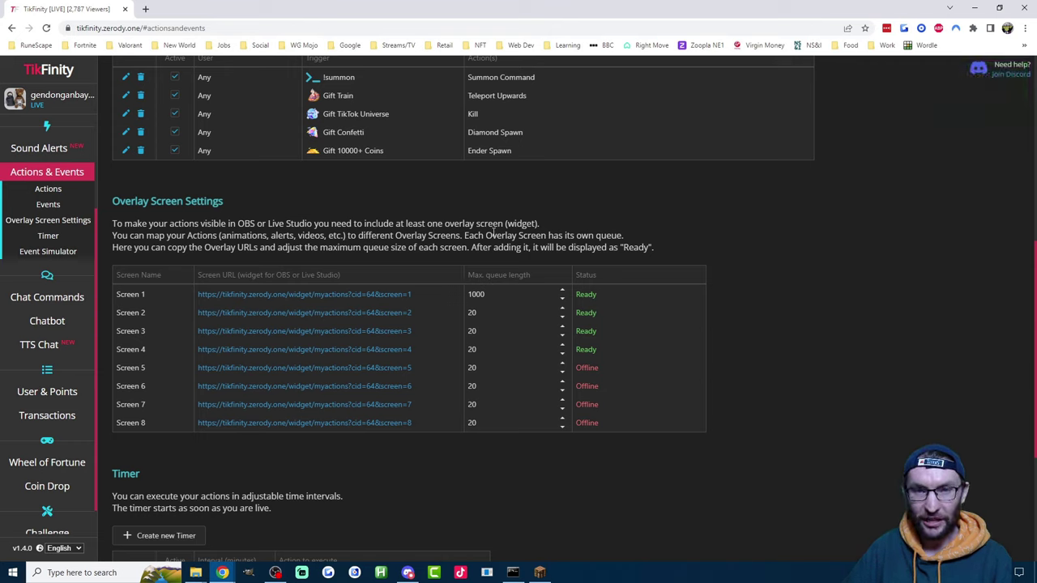
{"action": "scroll", "coordinate": [493, 231], "scroll_direction": "up", "scroll_amount": 4}
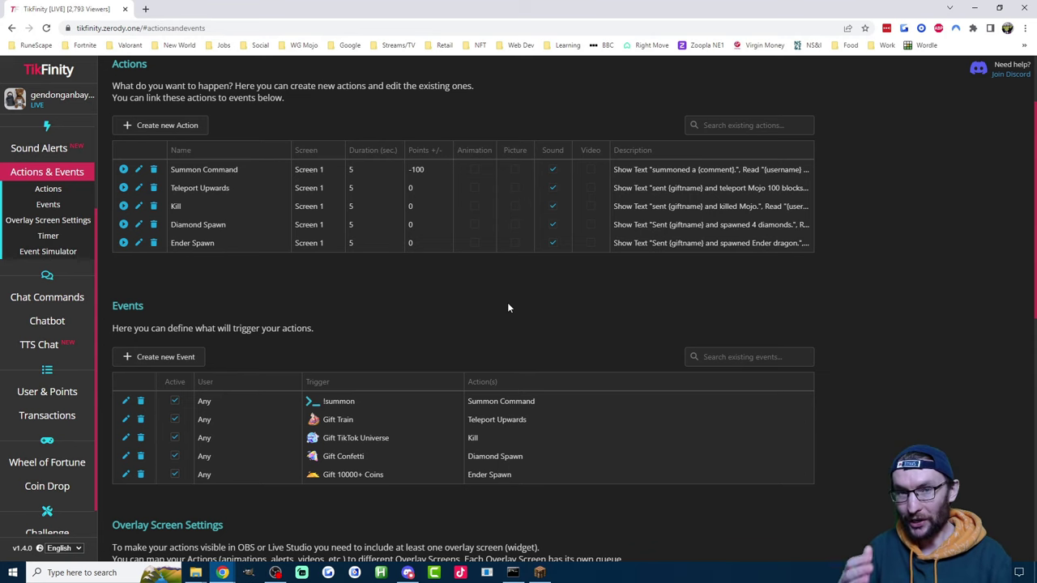
Reopen the Summon Command action, examine the summon part and {comment} placeholder of its Minecraft command, and close it
{"action": "left_click", "coordinate": [139, 170]}
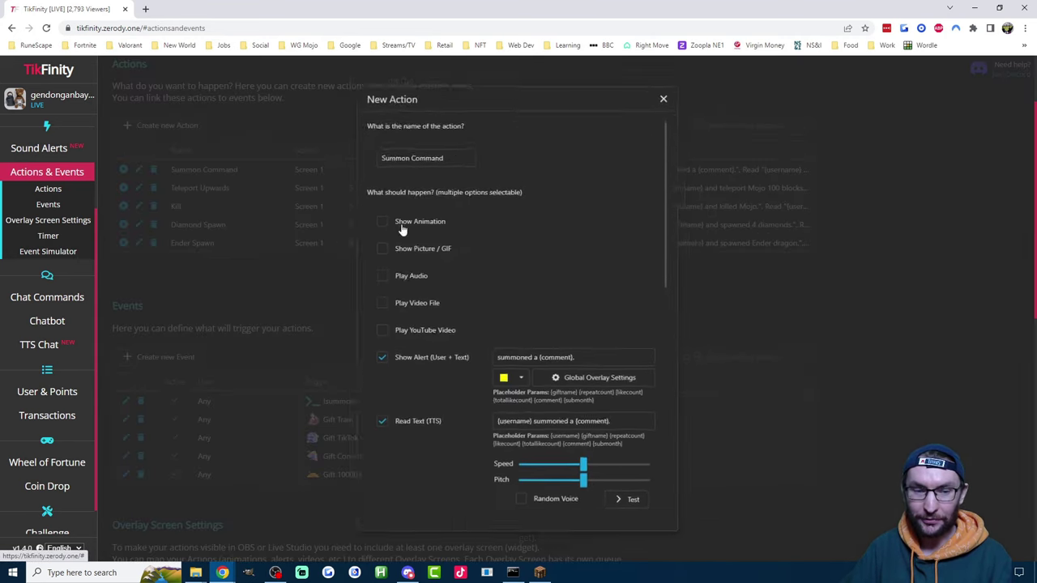
{"action": "scroll", "coordinate": [594, 317], "scroll_direction": "down", "scroll_amount": 10}
{"action": "left_click_drag", "start_coordinate": [636, 239], "coordinate": [664, 234]}
{"action": "left_click", "coordinate": [517, 235]}
{"action": "left_click_drag", "start_coordinate": [507, 235], "coordinate": [505, 235]}
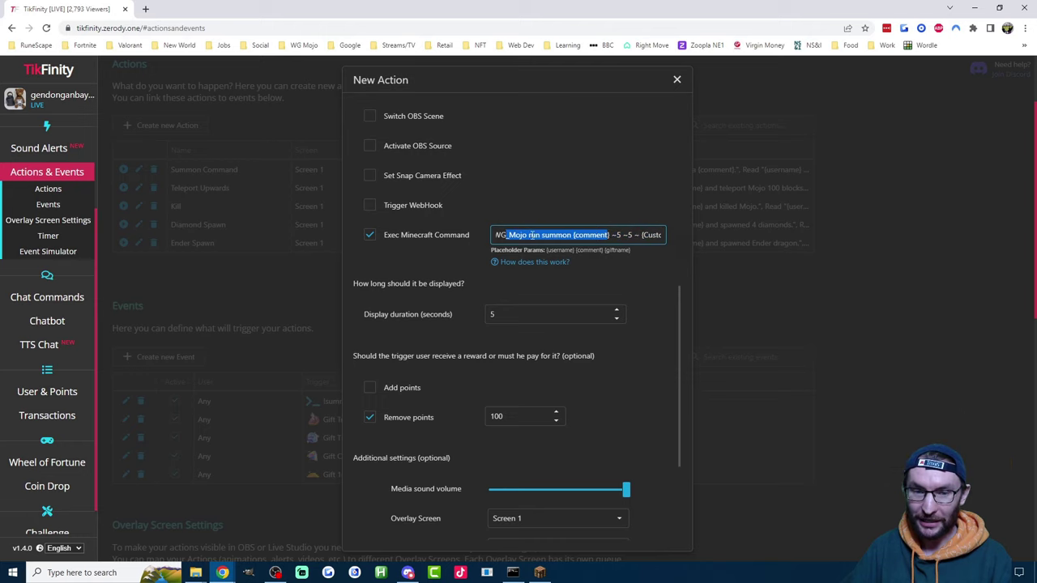
{"action": "left_click", "coordinate": [588, 234]}
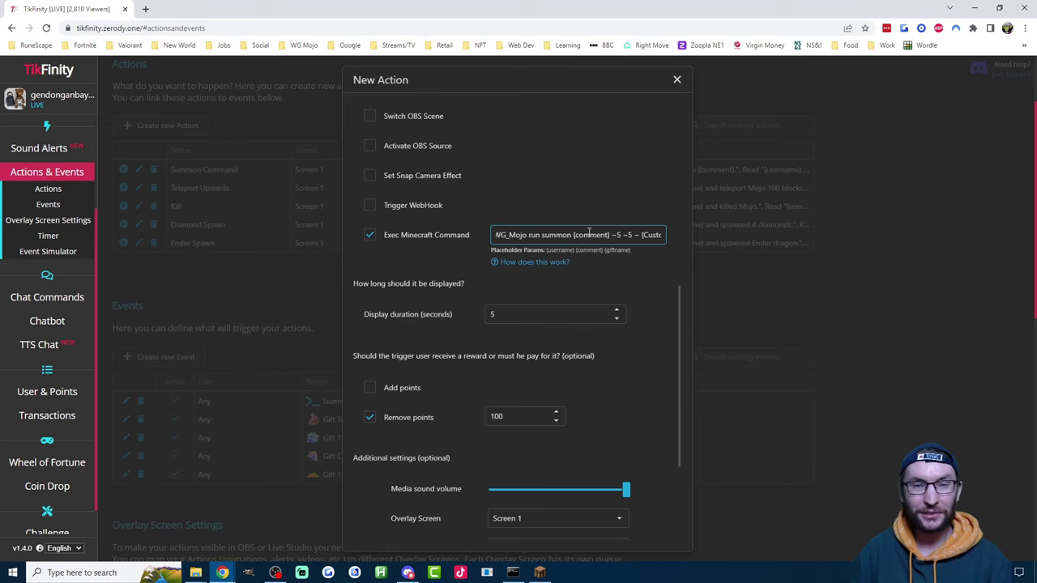
{"action": "key", "text": "Escape"}
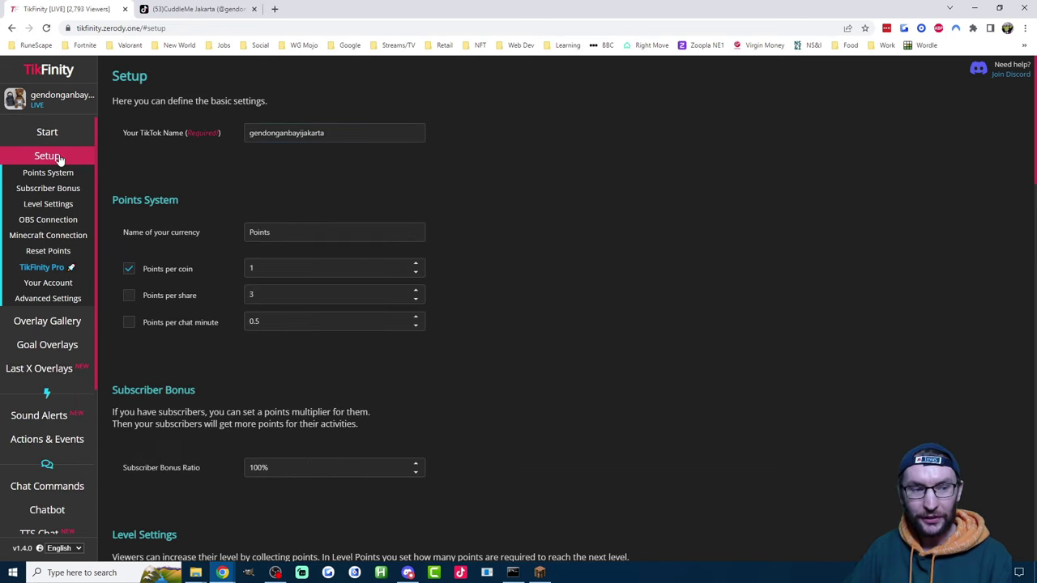
Check the TikTok account name entered in the basic setup settings
{"action": "left_click", "coordinate": [317, 133]}
{"action": "double_click", "coordinate": [285, 138]}
{"action": "left_click", "coordinate": [289, 184]}
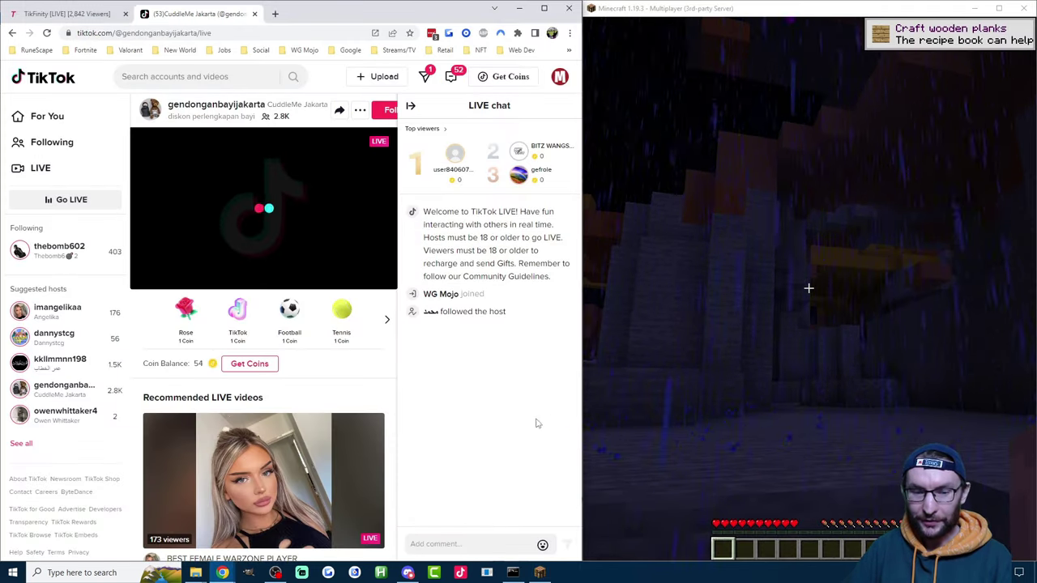
Test the event by posting "!summon cow" in the TikTok LIVE chat, briefly resuming the Minecraft game, and pausing it
{"action": "left_click", "coordinate": [447, 542]}
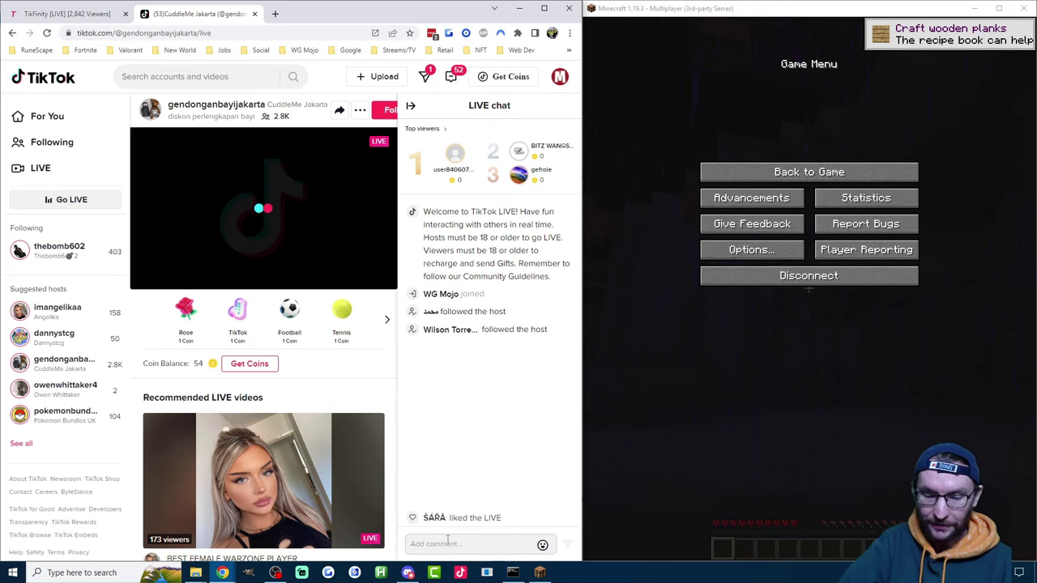
{"action": "type", "text": "!summon "}
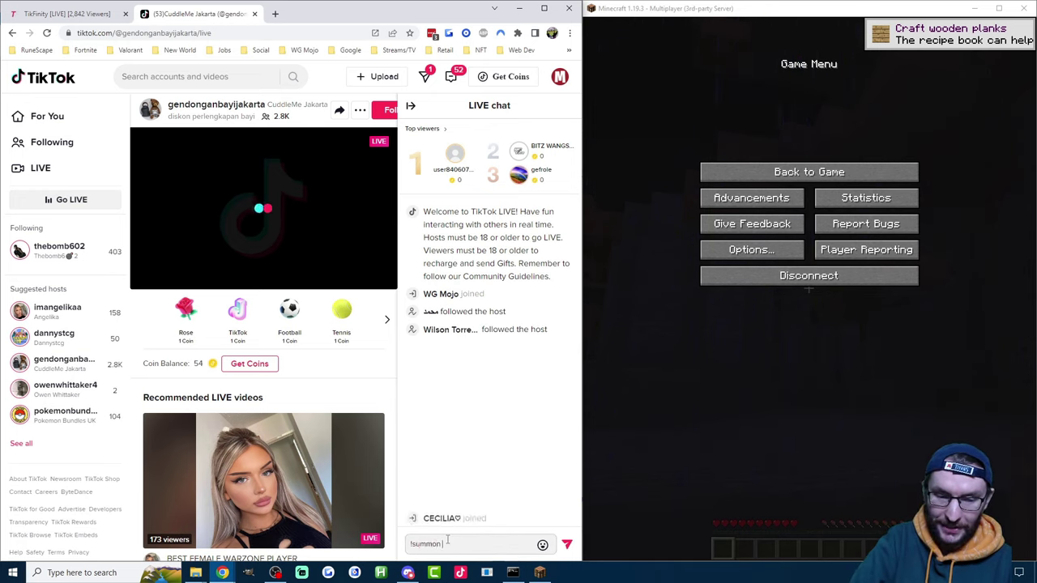
{"action": "type", "text": "cow"}
{"action": "key", "text": "Return"}
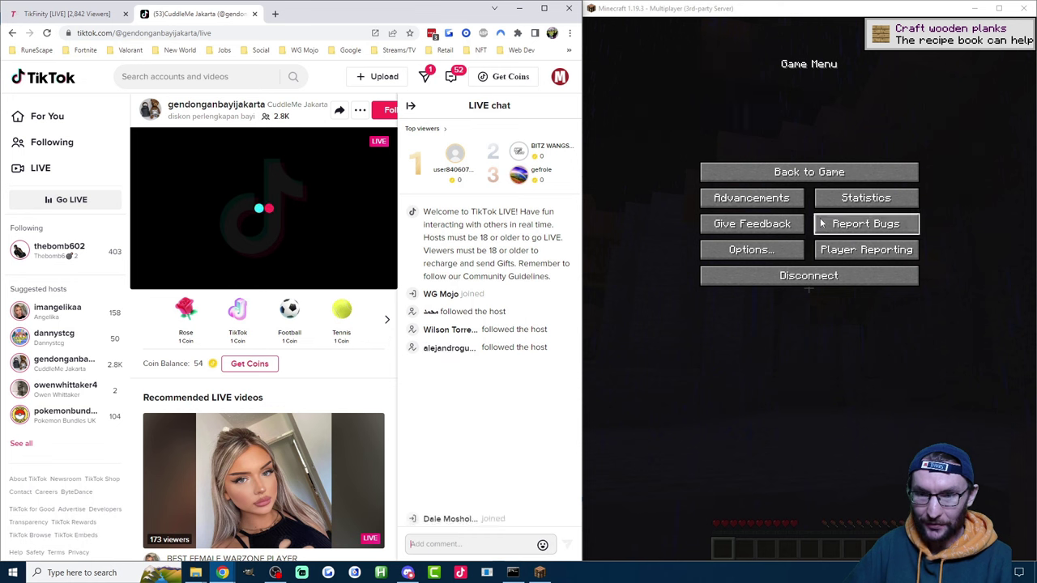
{"action": "left_click", "coordinate": [808, 171]}
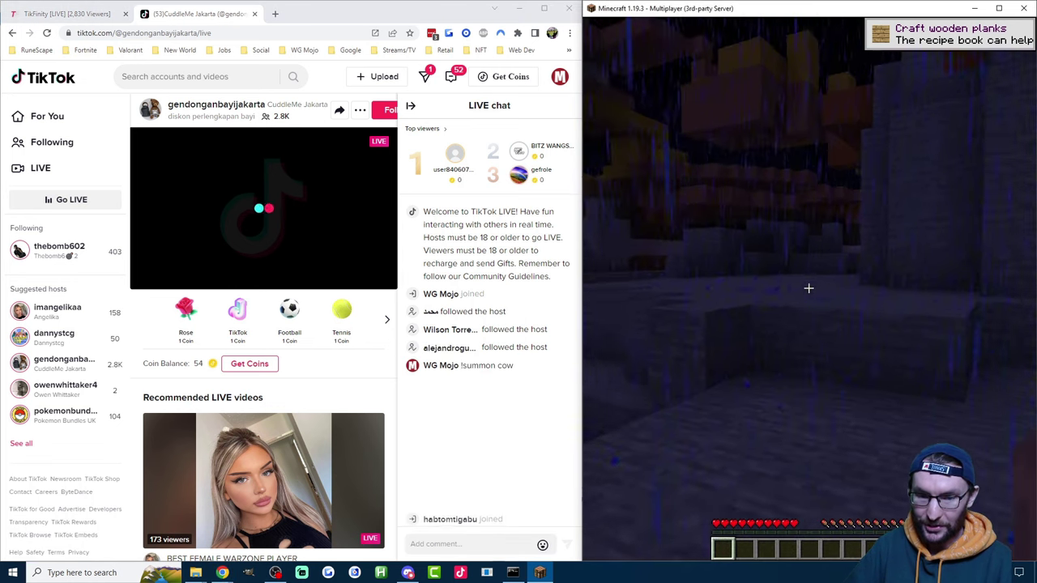
{"action": "key", "text": "Escape"}
Return to TikFinity and set the Summon Command action's points to 100 in the actions table
{"action": "left_click", "coordinate": [88, 14]}
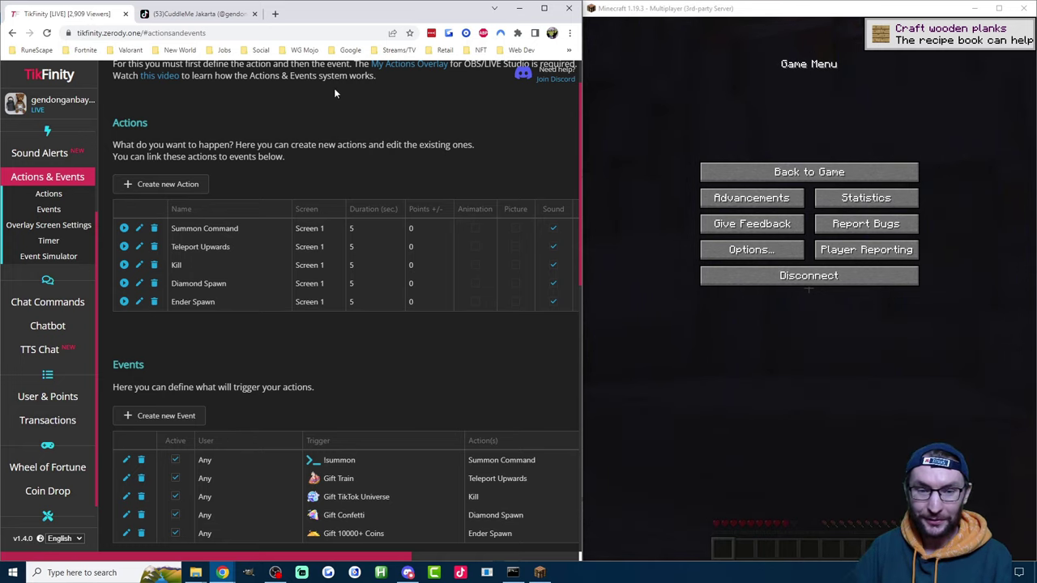
{"action": "left_click", "coordinate": [415, 227]}
{"action": "double_click", "coordinate": [412, 228]}
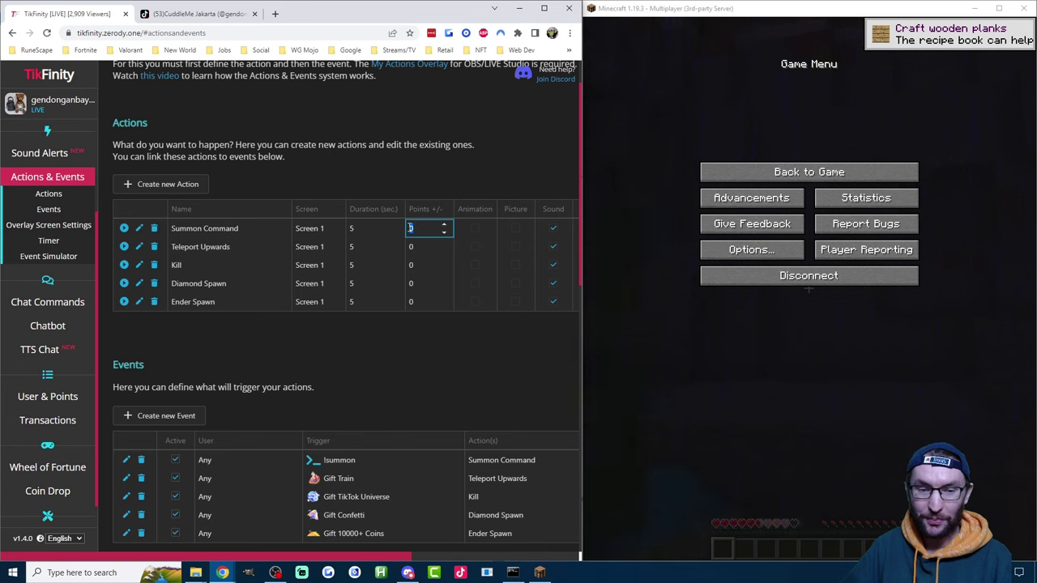
{"action": "type", "text": "100"}
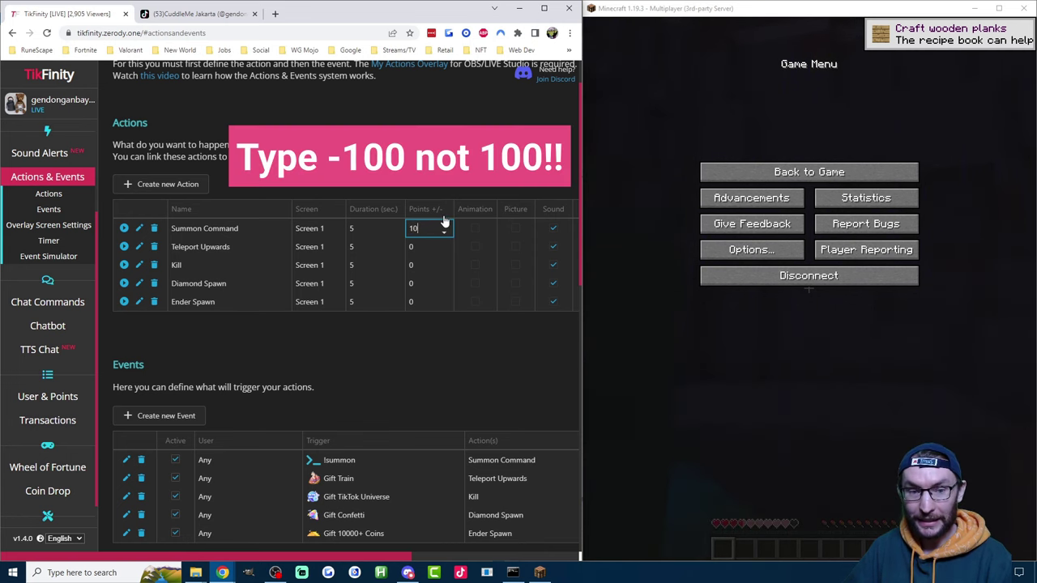
{"action": "left_click", "coordinate": [463, 228]}
Open the Summon Command action, go over its points and cooldown settings, and save it
{"action": "left_click", "coordinate": [140, 230]}
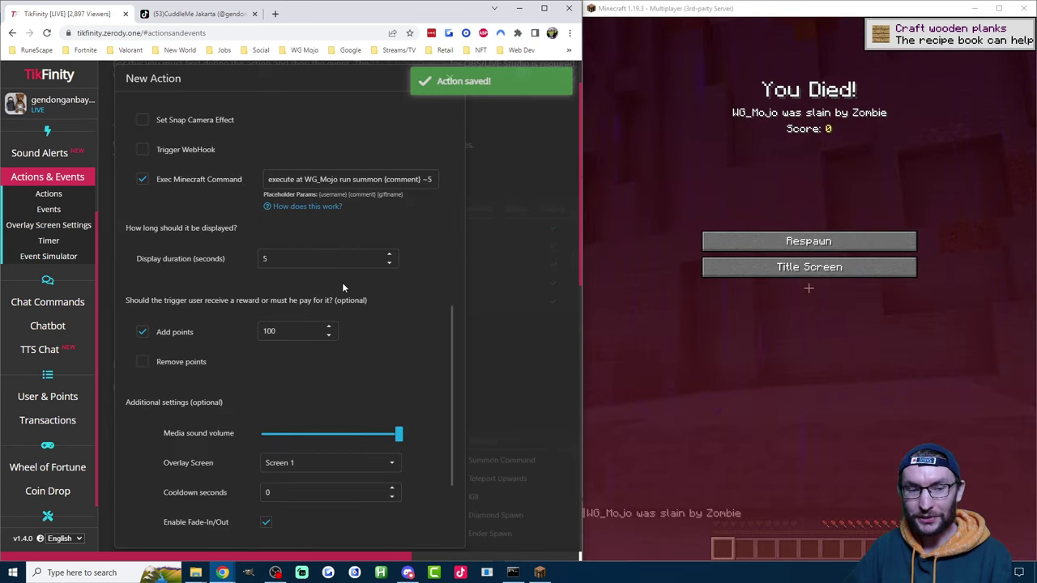
{"action": "scroll", "coordinate": [341, 279], "scroll_direction": "down", "scroll_amount": 3}
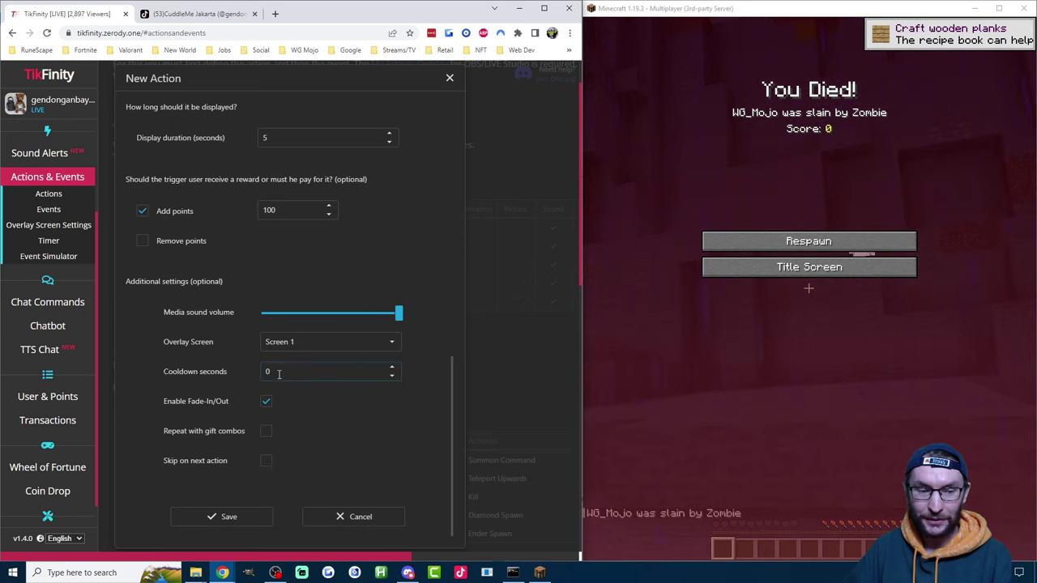
{"action": "double_click", "coordinate": [268, 371]}
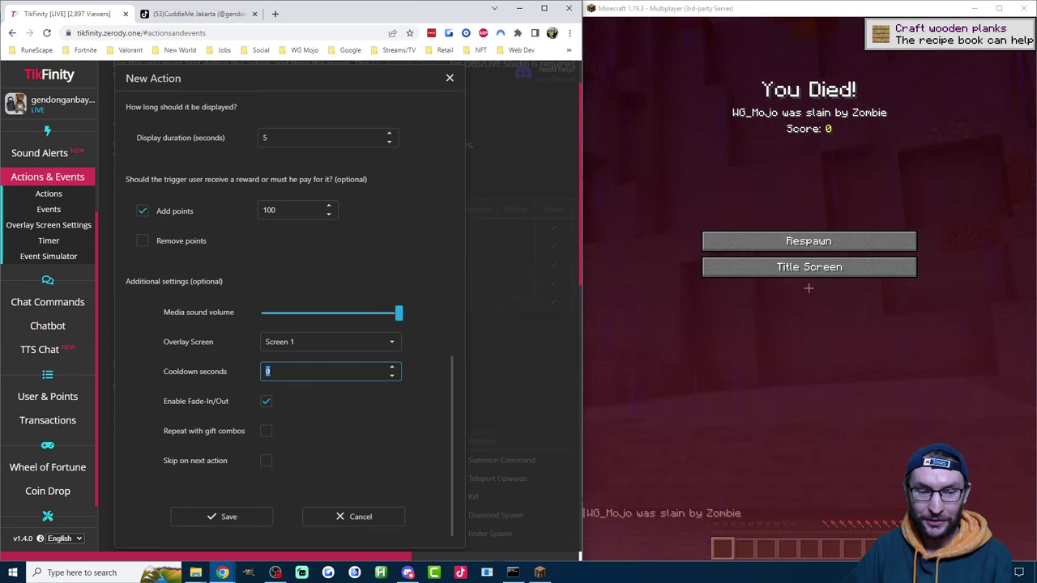
{"action": "left_click", "coordinate": [227, 517]}
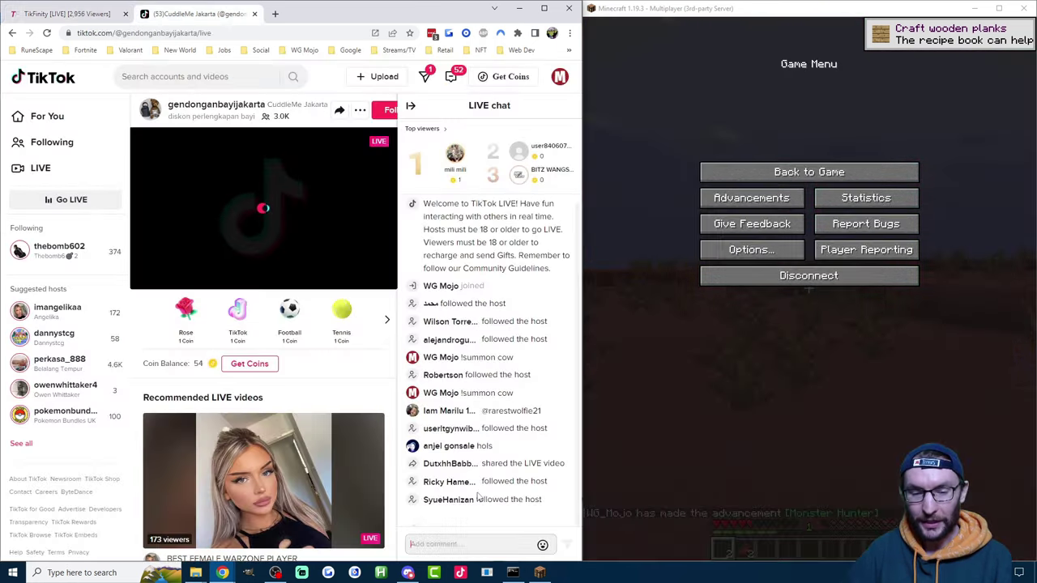
Post "!summon cow" in the TikTok LIVE chat again and resume the Minecraft game
{"action": "left_click", "coordinate": [449, 544]}
{"action": "type", "text": "!s"}
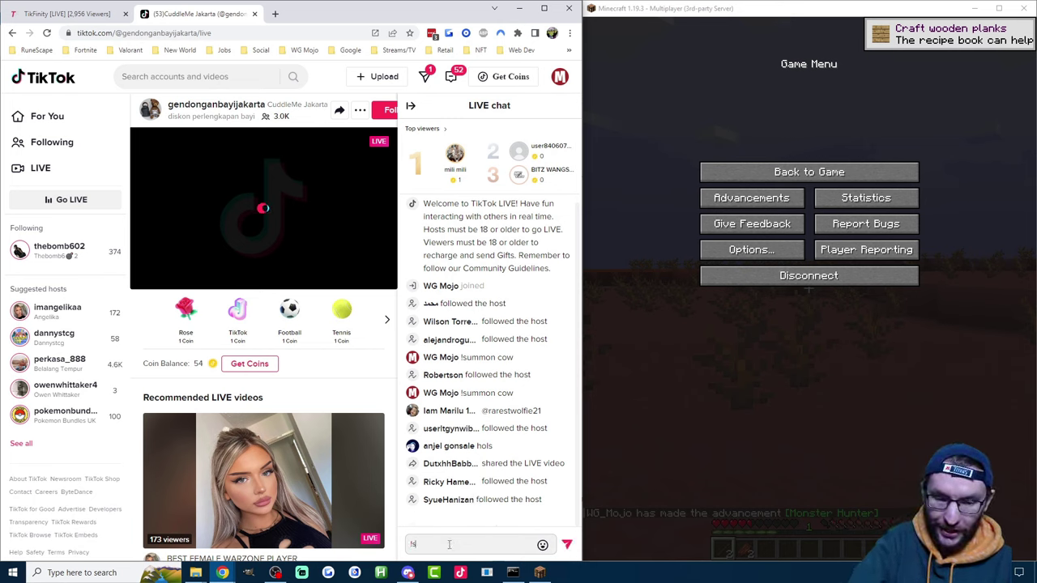
{"action": "type", "text": "ummon cow"}
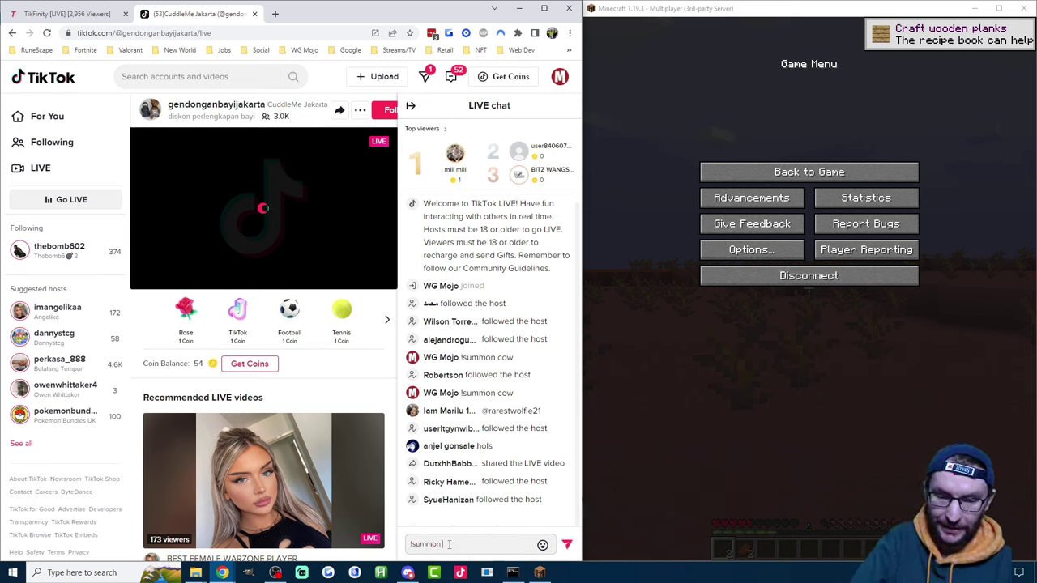
{"action": "key", "text": "Return"}
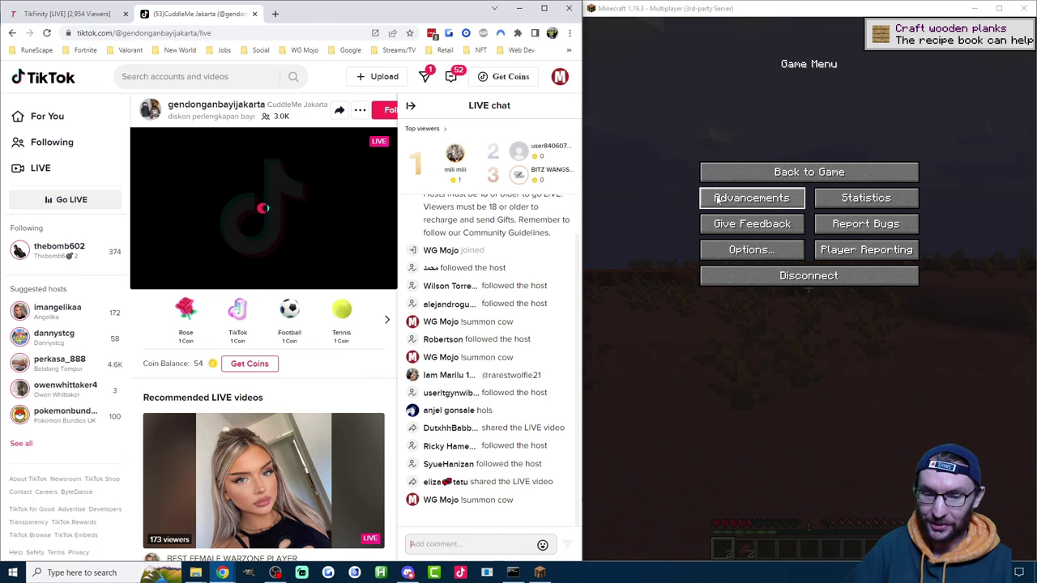
{"action": "left_click", "coordinate": [738, 172]}
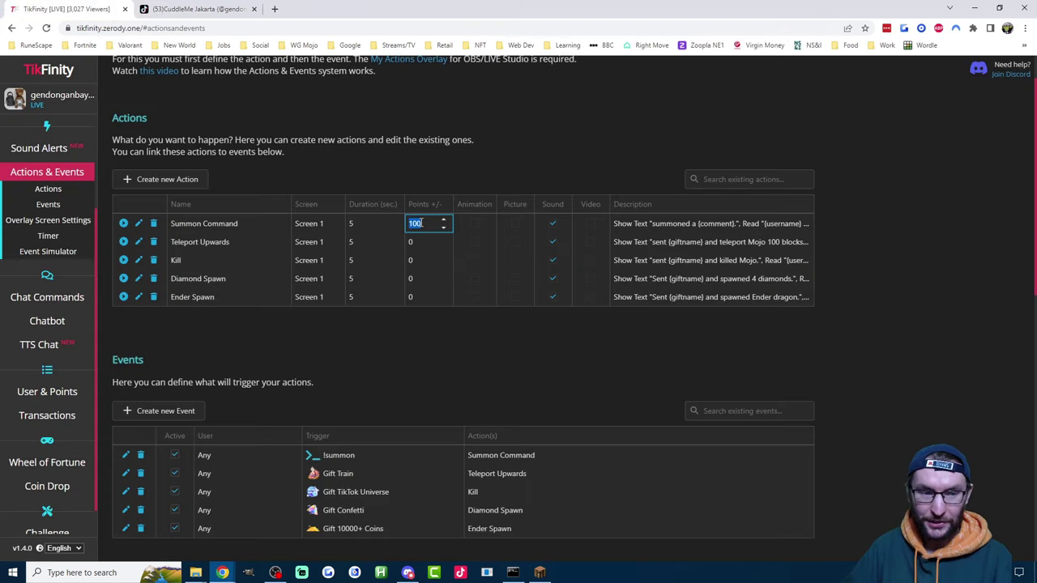
Edit the Summon Command action in TikFinity and set its cooldown to 60 seconds
{"action": "left_click", "coordinate": [490, 167]}
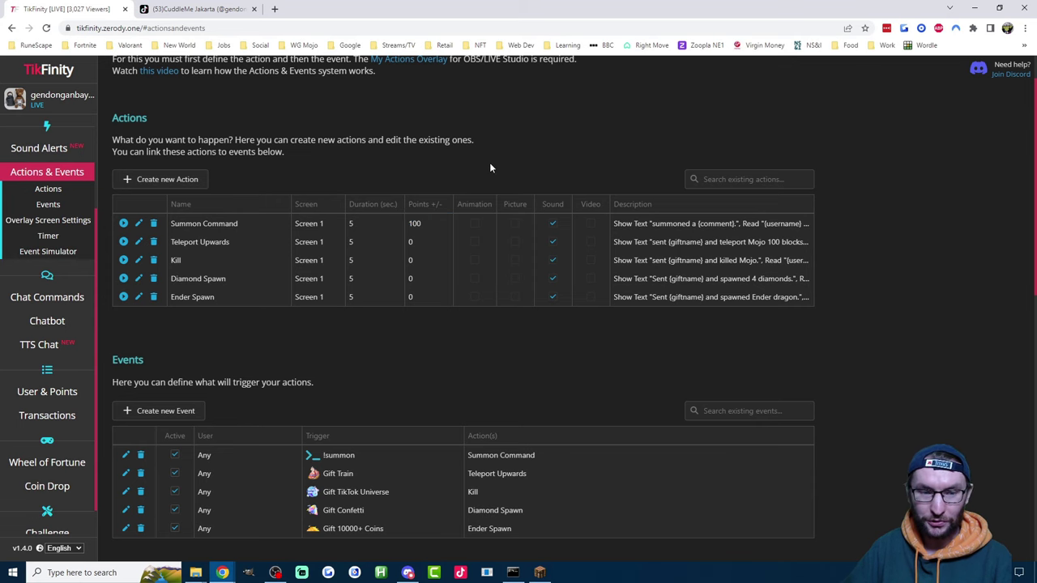
{"action": "left_click", "coordinate": [143, 224]}
{"action": "scroll", "coordinate": [482, 336], "scroll_direction": "down", "scroll_amount": 10}
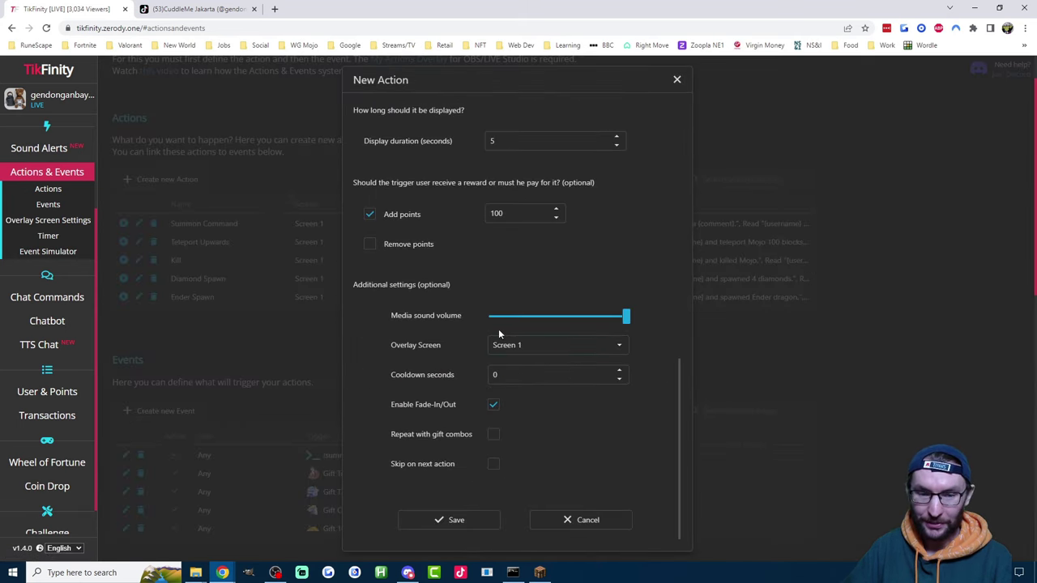
{"action": "scroll", "coordinate": [495, 311], "scroll_direction": "up", "scroll_amount": 3}
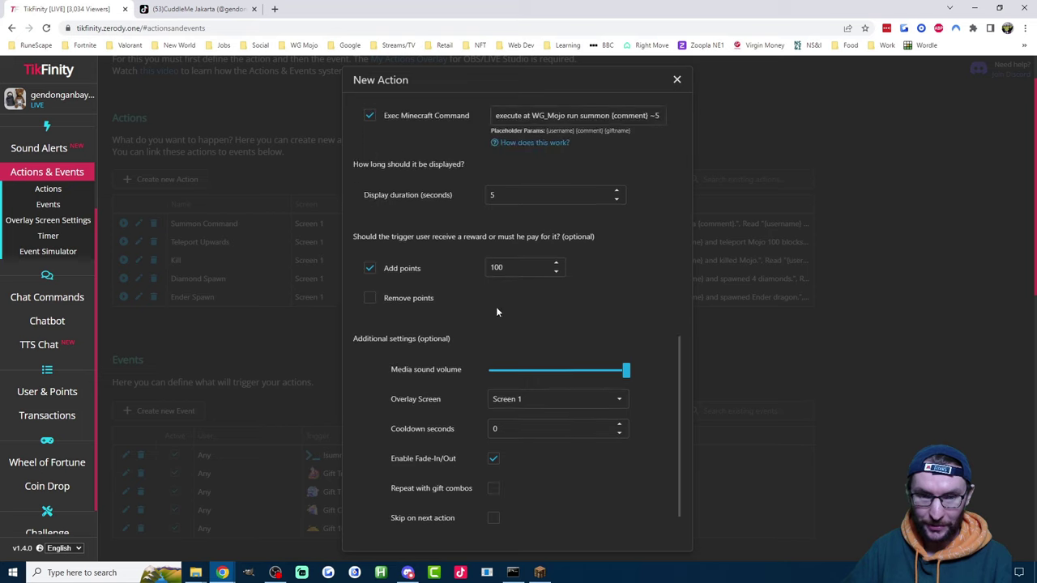
{"action": "scroll", "coordinate": [518, 363], "scroll_direction": "down", "scroll_amount": 3}
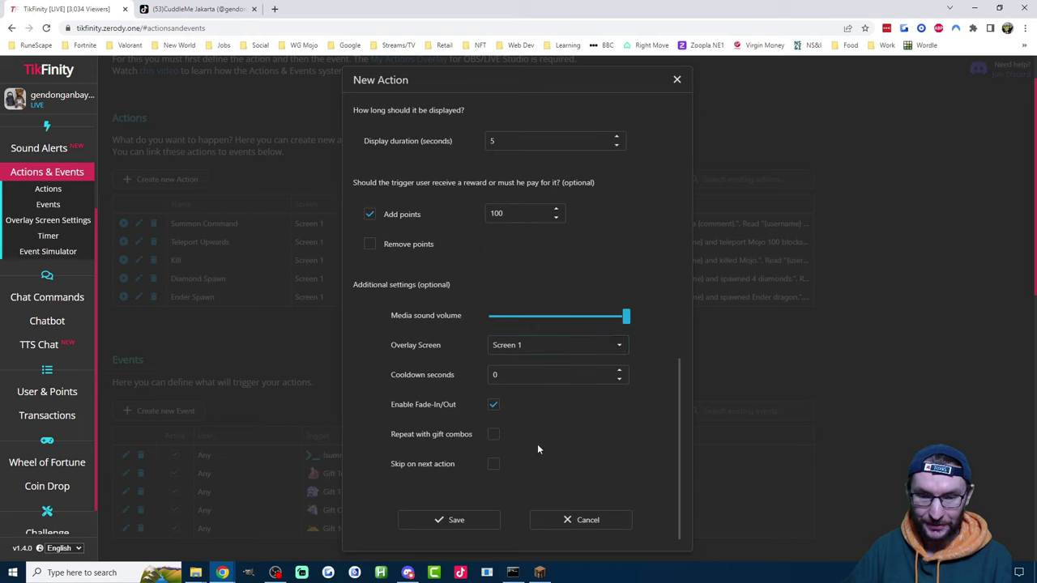
{"action": "left_click", "coordinate": [503, 367]}
{"action": "type", "text": "60"}
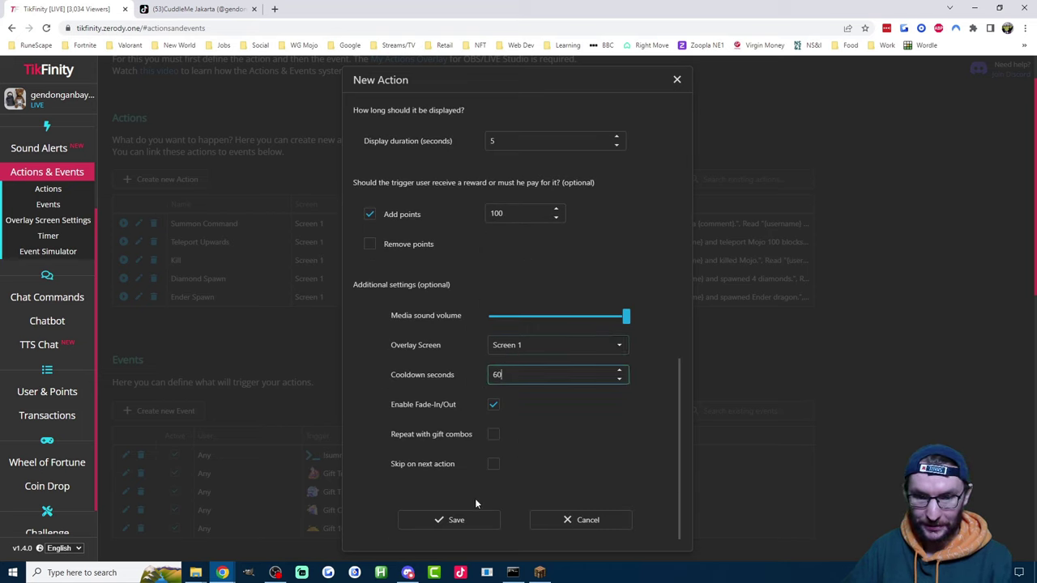
{"action": "left_click", "coordinate": [459, 517]}
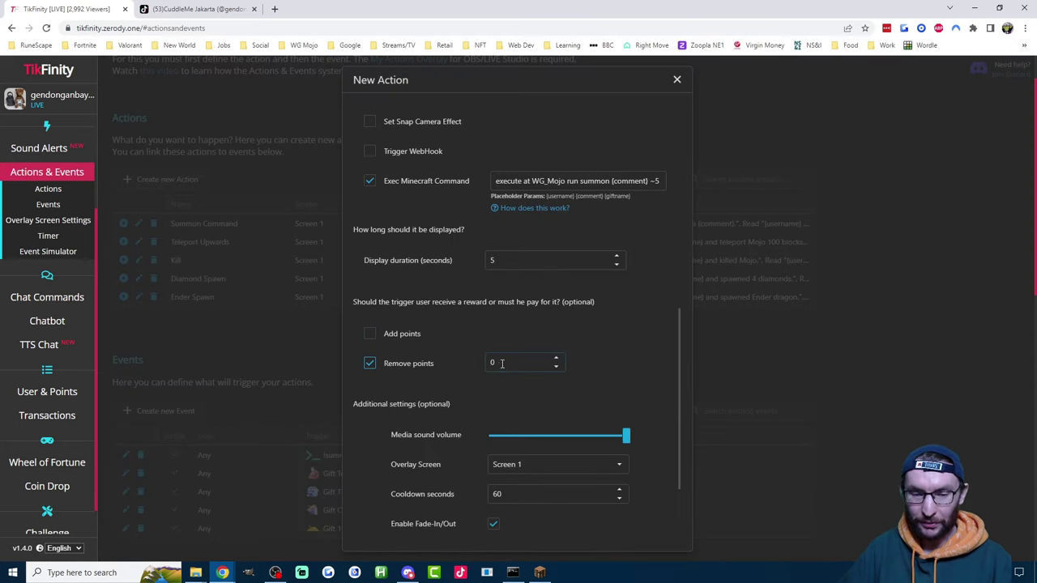
Make the Summon Command action remove 100 points instead of adding points, and save it
{"action": "left_click_drag", "start_coordinate": [502, 363], "coordinate": [485, 365]}
{"action": "left_click", "coordinate": [626, 385]}
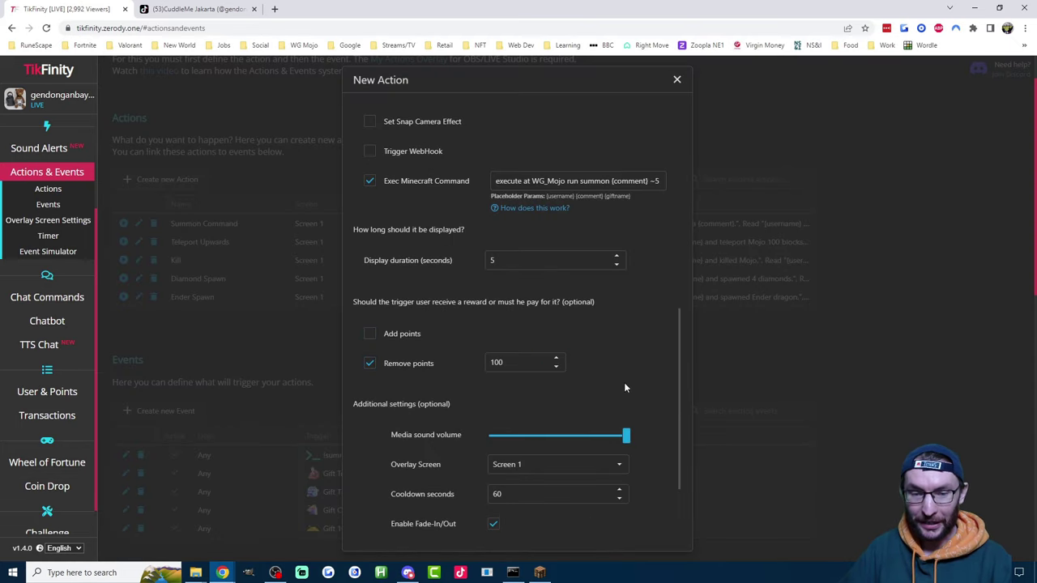
{"action": "scroll", "coordinate": [652, 373], "scroll_direction": "down", "scroll_amount": 3}
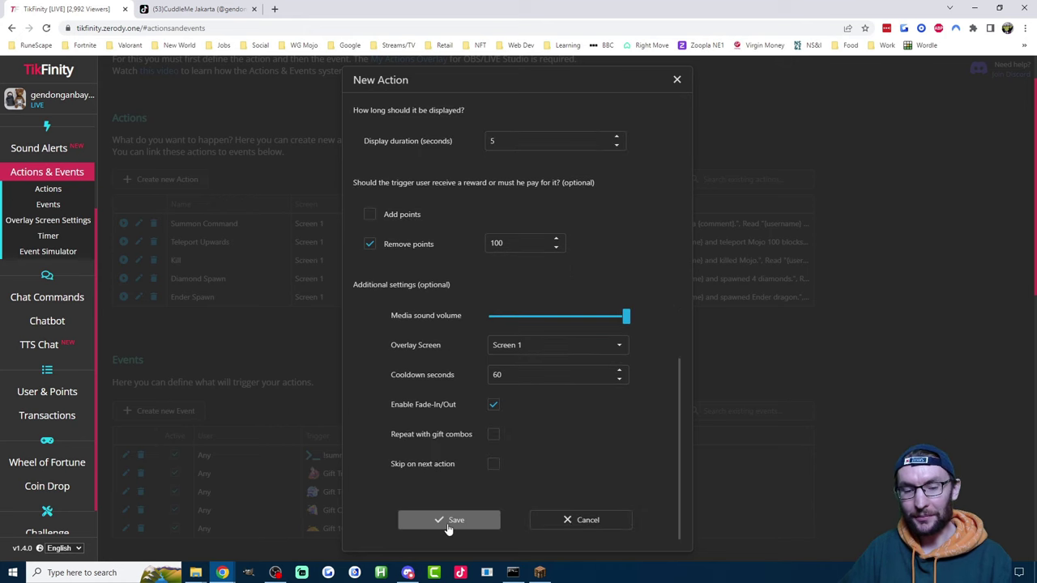
{"action": "left_click", "coordinate": [454, 516]}
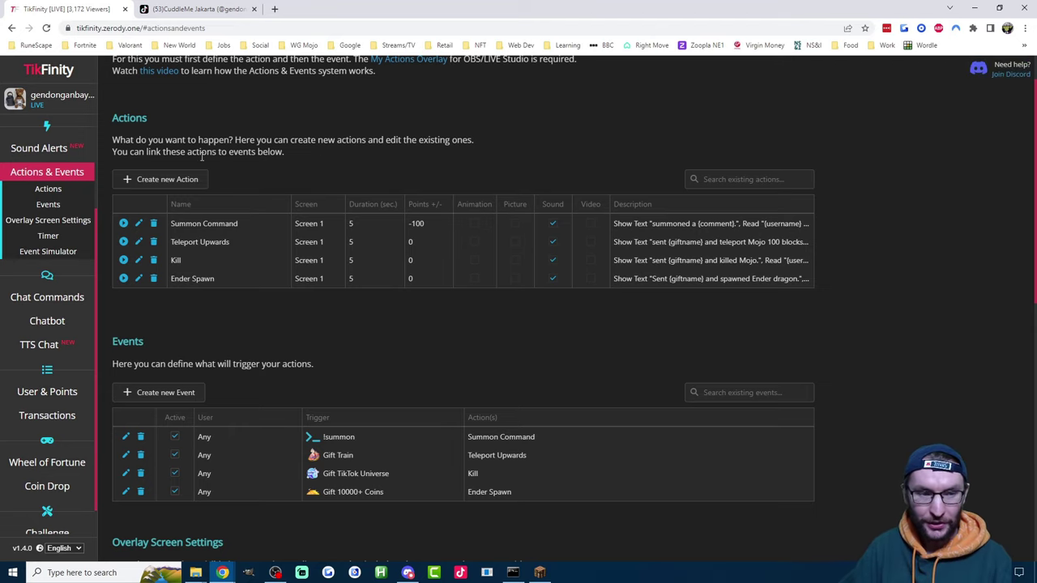
Start a new action named Give Command
{"action": "left_click", "coordinate": [162, 179]}
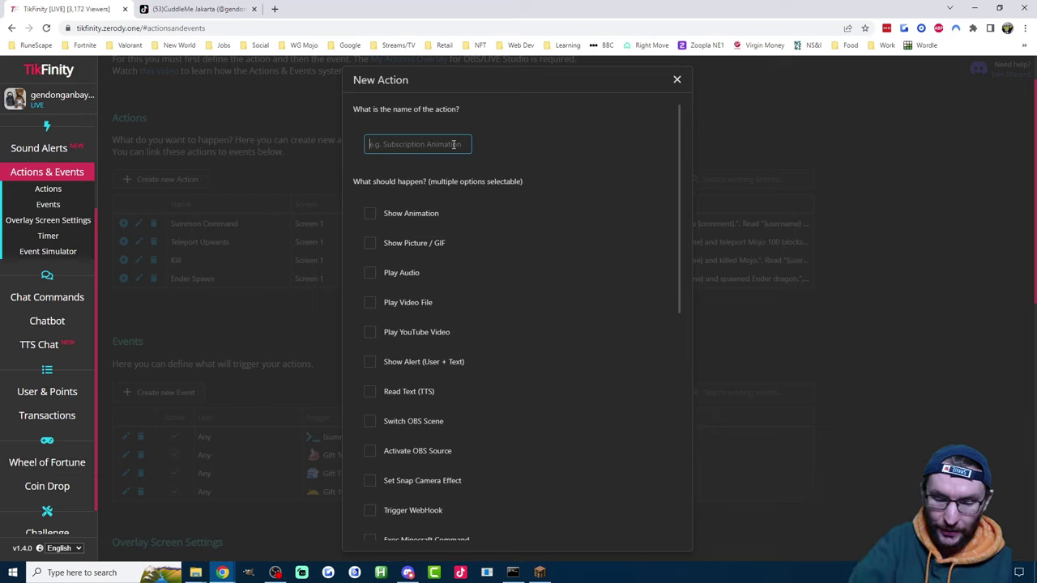
{"action": "type", "text": "Give Command"}
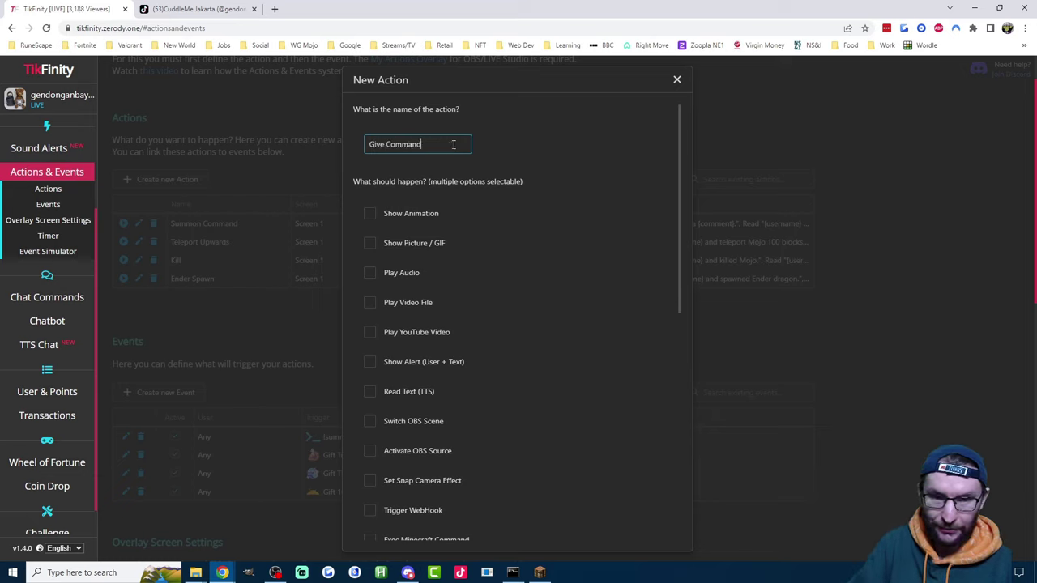